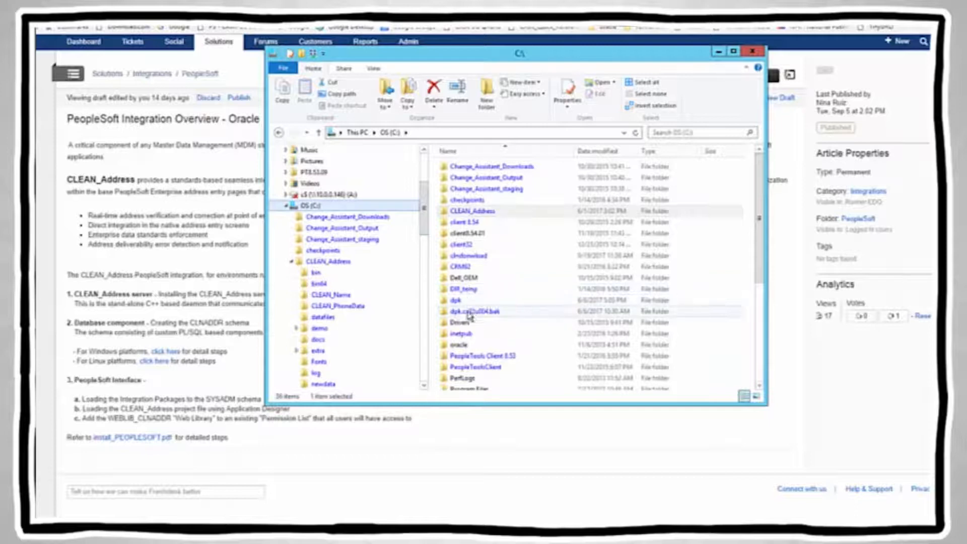
Step: Open C:\clndownload and then its CD - CLEAN_Address - USPS subfolder
double_click(474, 257)
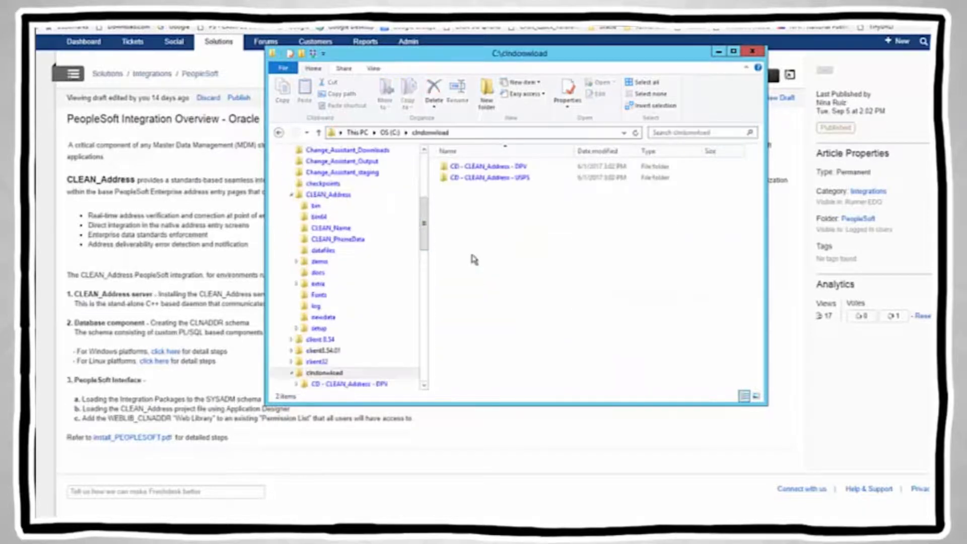
click(514, 181)
double_click(514, 179)
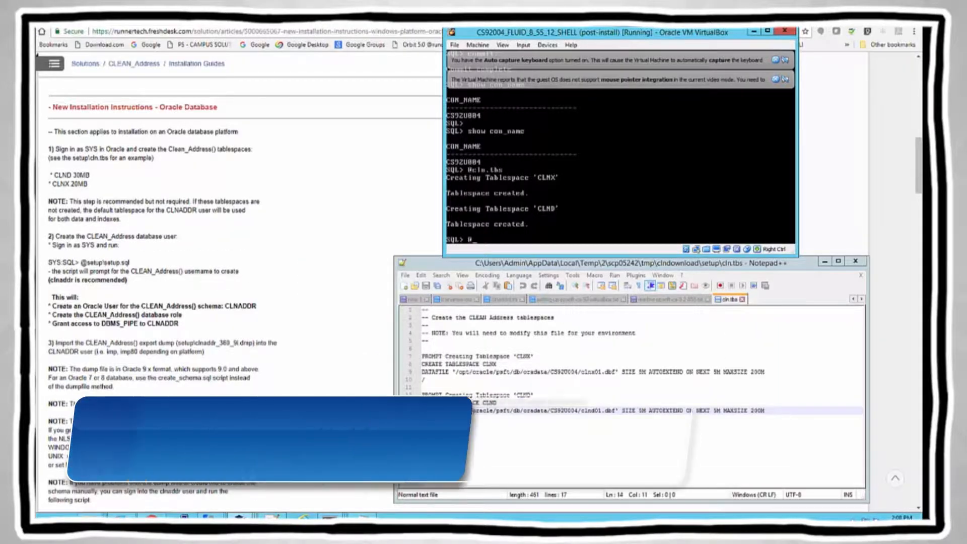
Step: Run setup.sql in SQL*Plus to create the clnaddr database user with its grants
text(up)
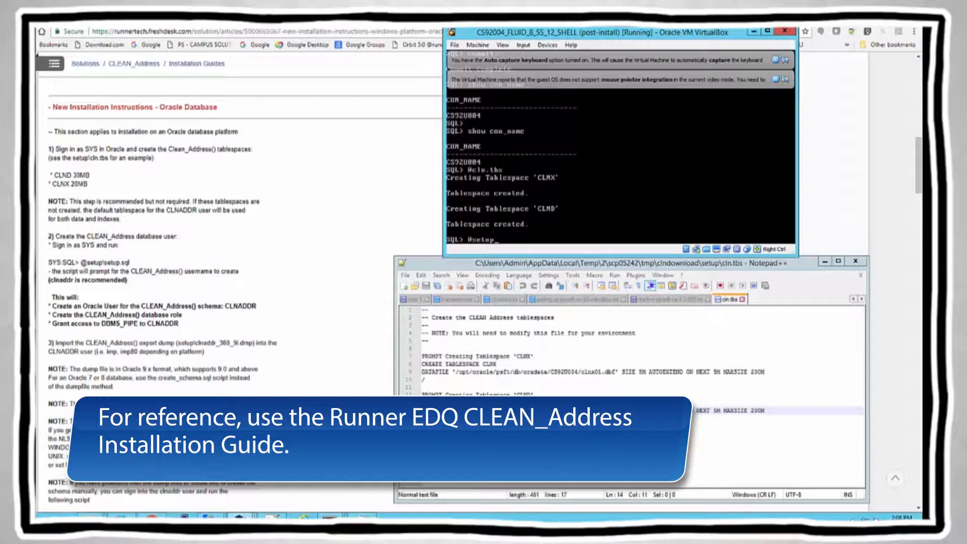
text(.sql)
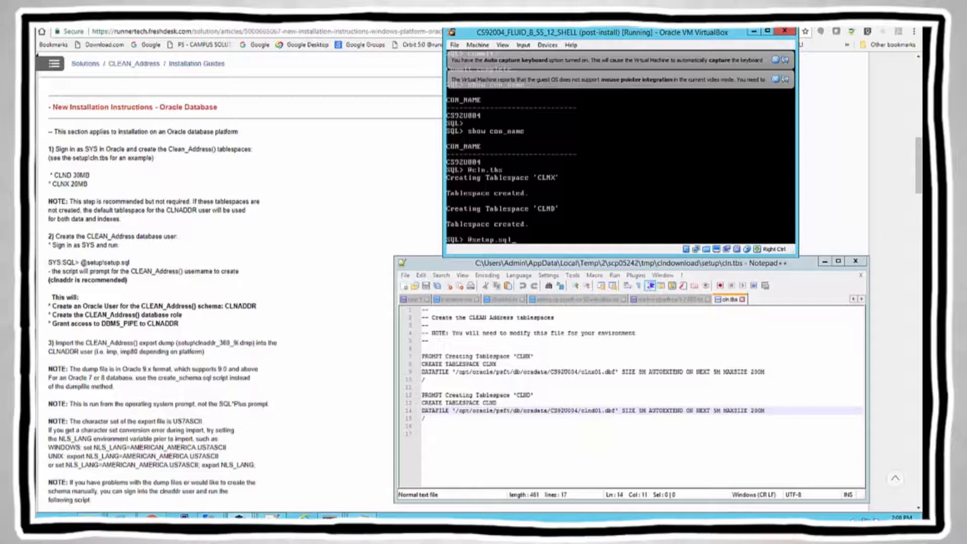
key(Return)
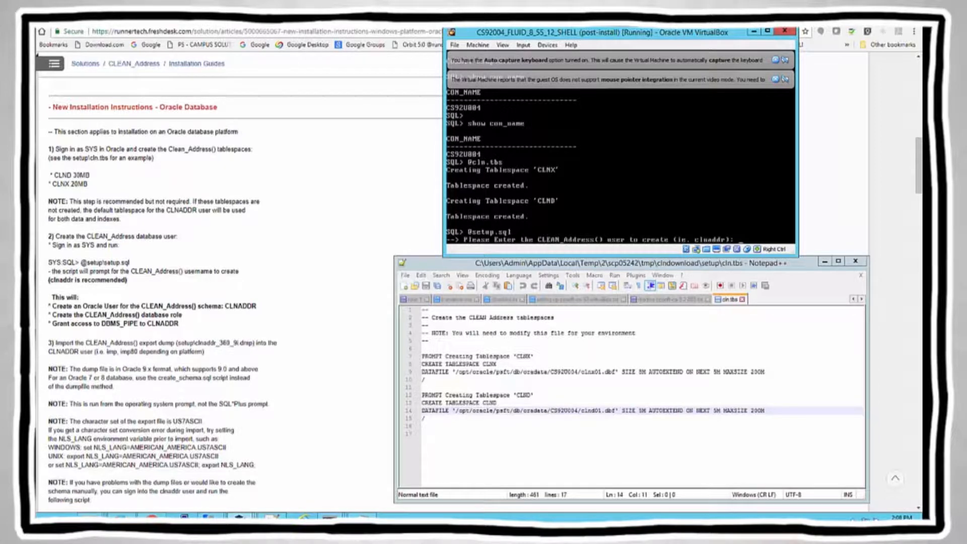
text(clnaddr)
key(Return)
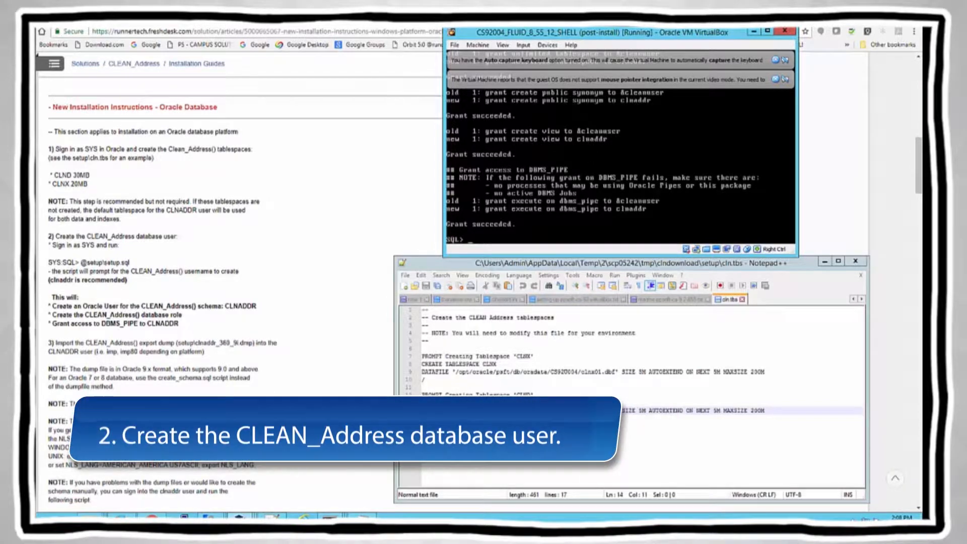
Step: Exit SQL*Plus and highlight the step 3 import instruction in the installation guide
text(exit)
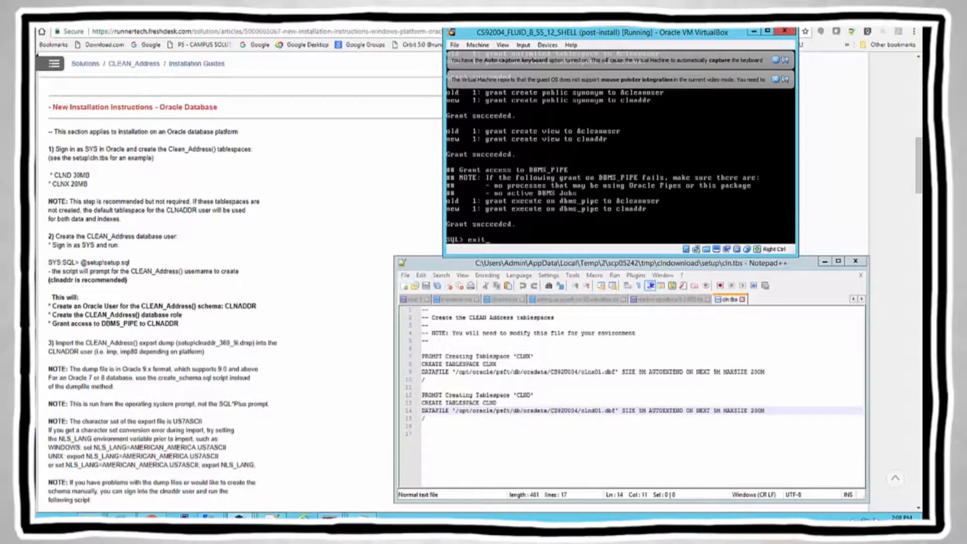
key(Return)
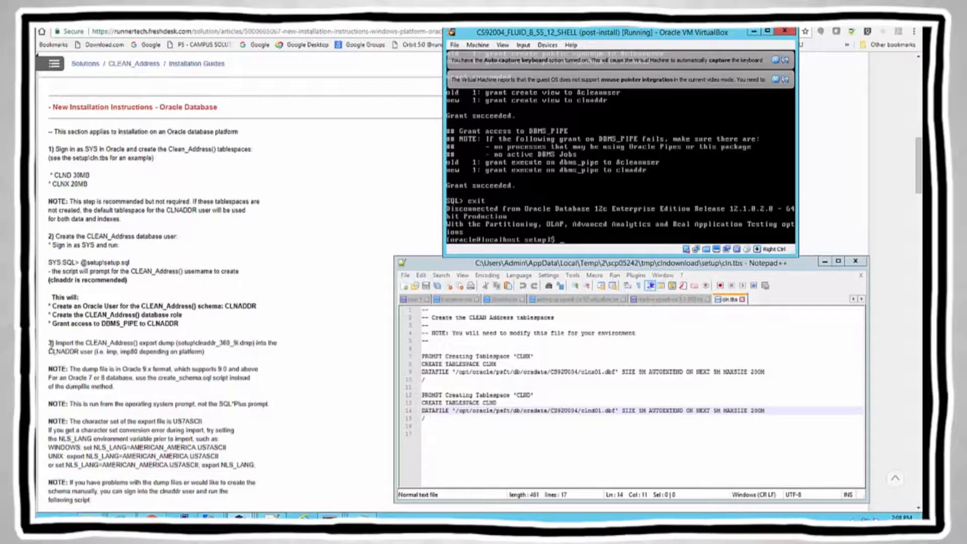
click(51, 344)
triple_click(51, 345)
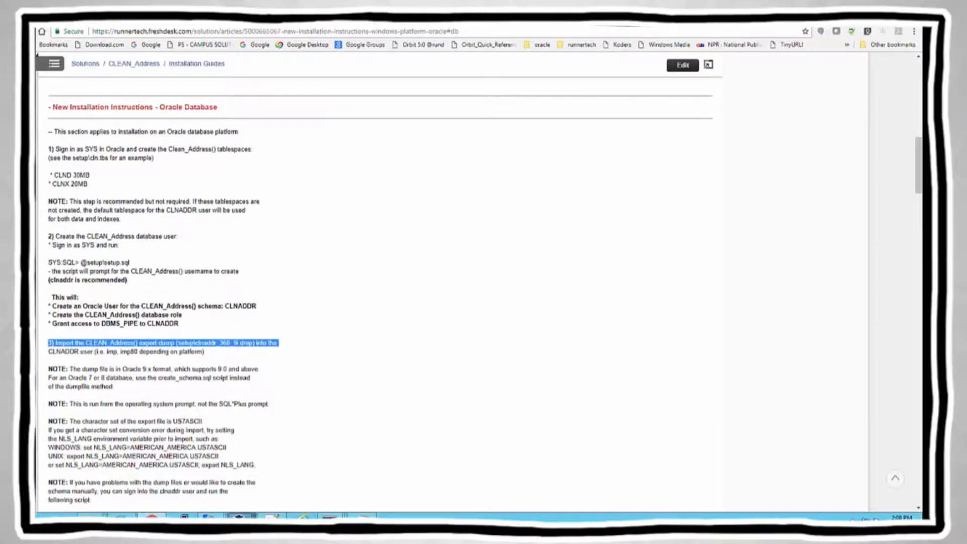
Step: List the files in the setup folder from the VM terminal with ls
mouse_move(240, 516)
click(331, 484)
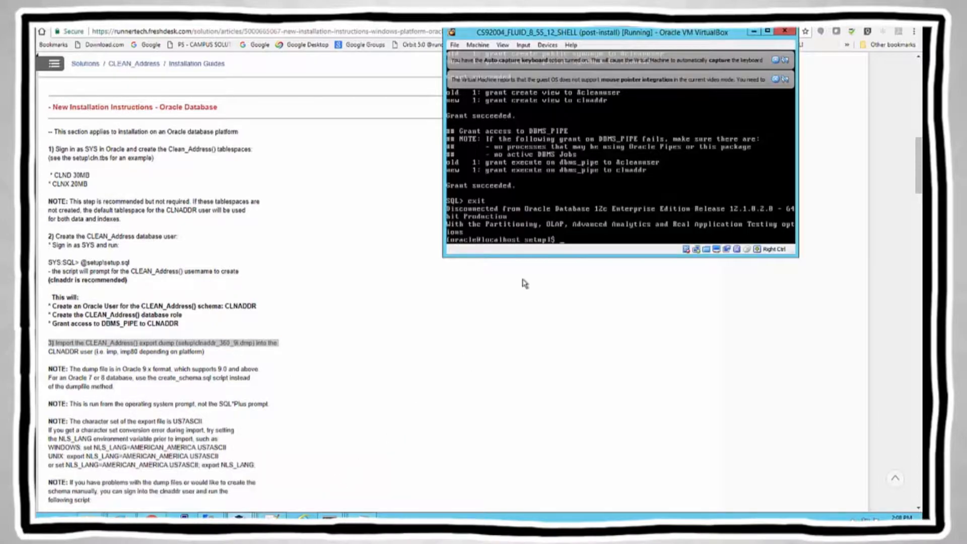
click(562, 244)
text(ls)
key(Return)
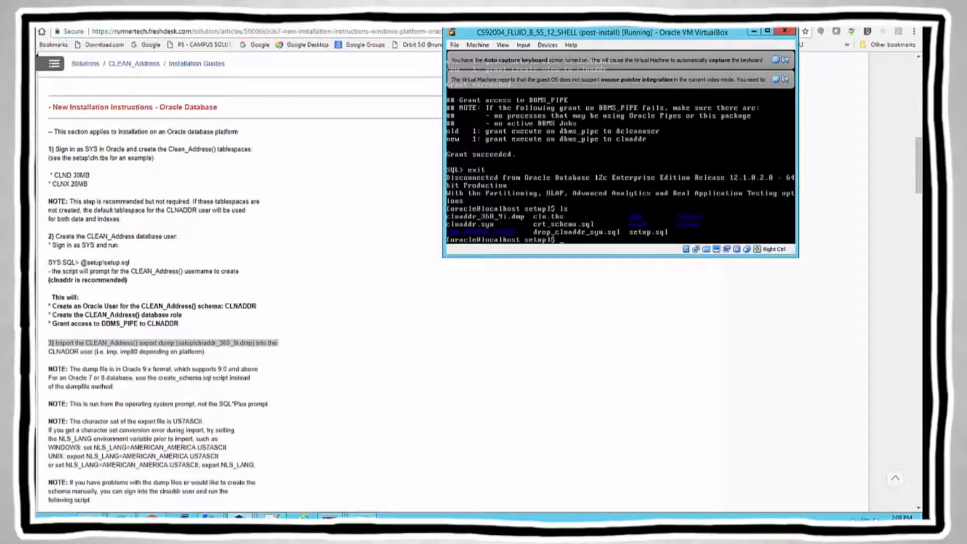
Step: Start sqlplus /nolog, connect as clnaddr to cs92a004 with its password, then exit
text(sqlplus)
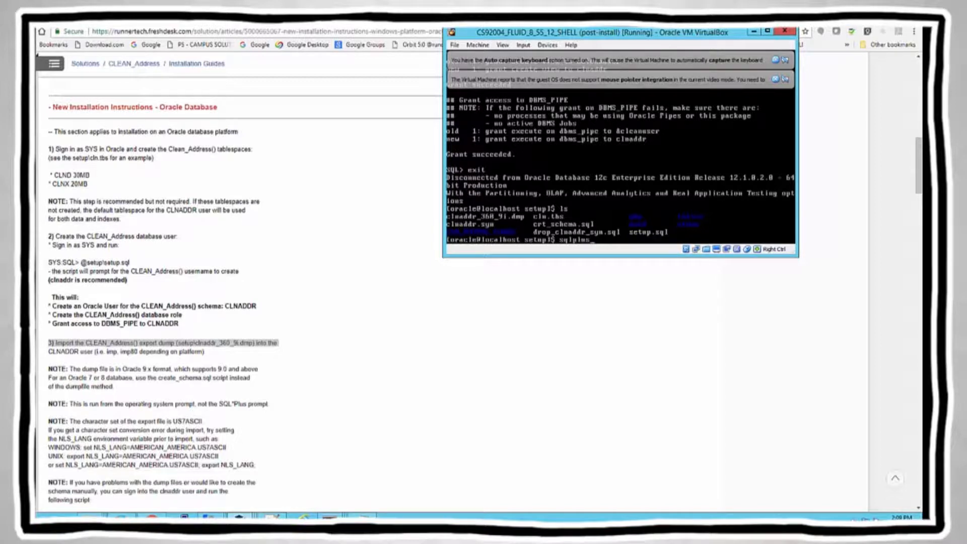
text(a)
key(BackSpace)
text(/nolog)
key(Return)
text(connect clnaddr)
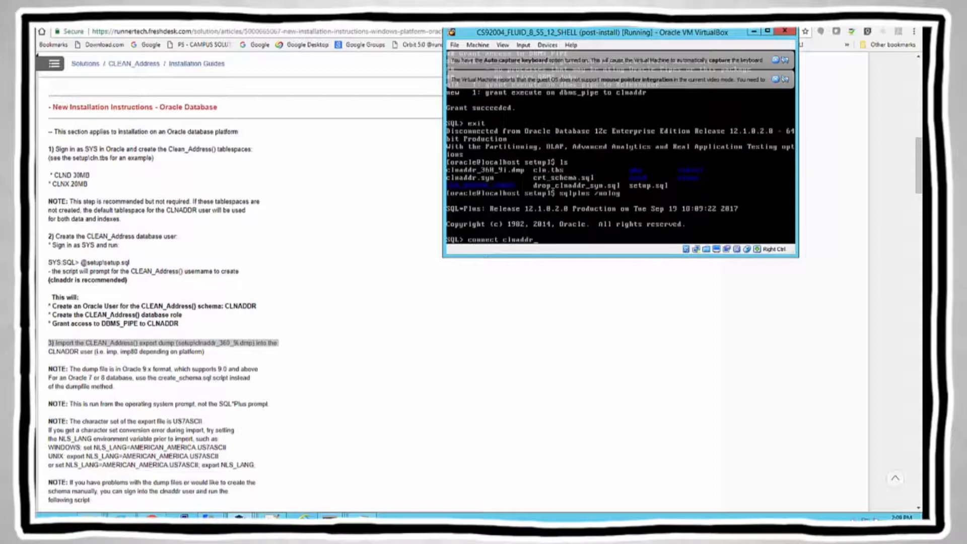
text(/clnaddr@cs92a004)
key(Return)
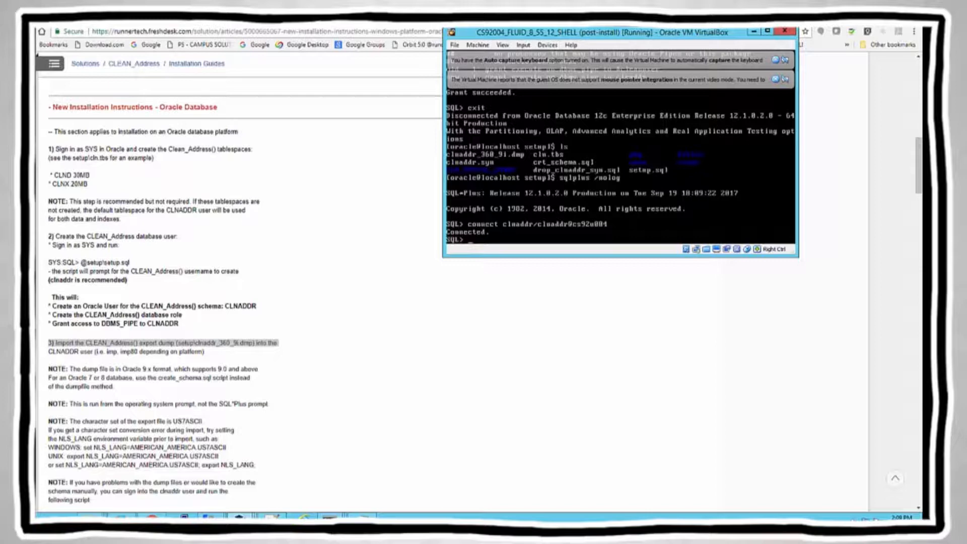
text(exit)
key(Return)
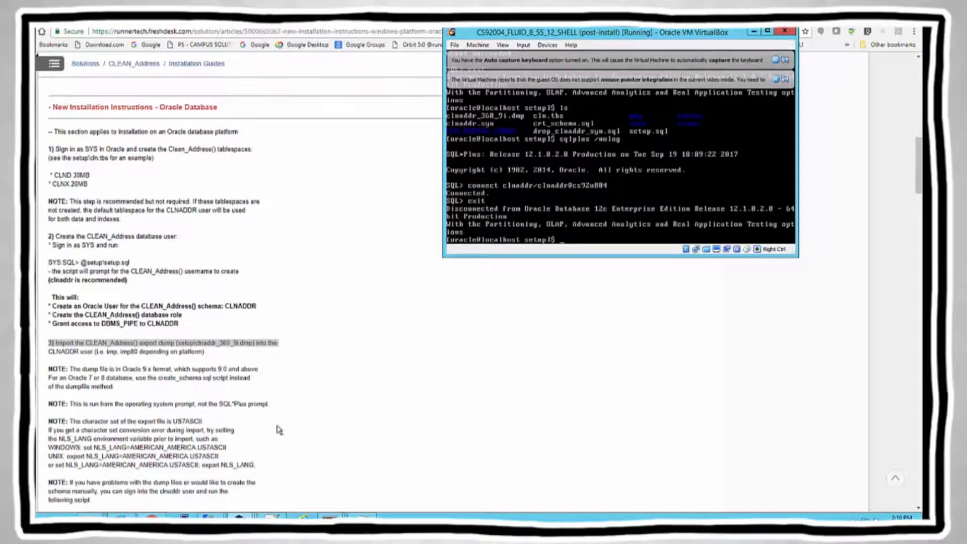
Step: Copy the sample imp clnaddr command from the installation guide
click(305, 368)
scroll(305, 368, down, 2)
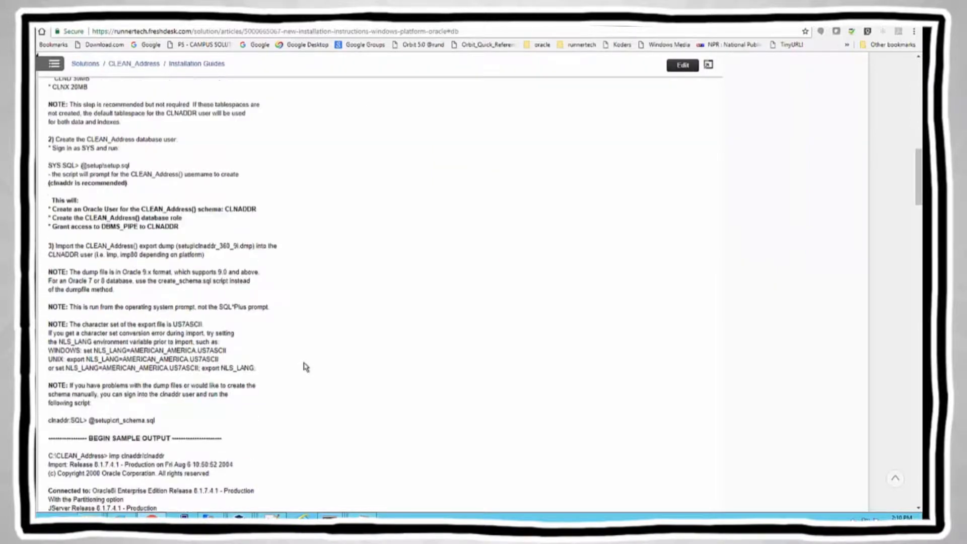
scroll(306, 366, down, 2)
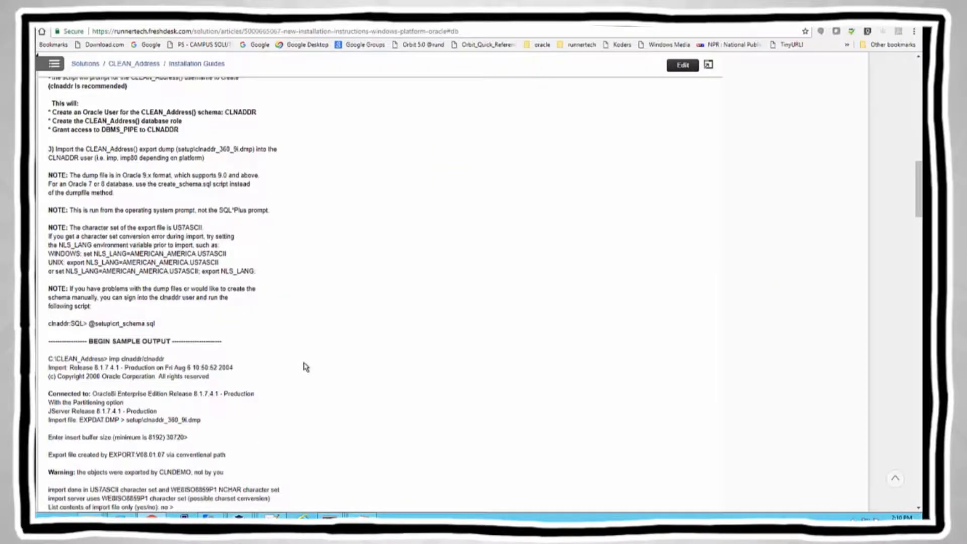
scroll(306, 366, down, 1)
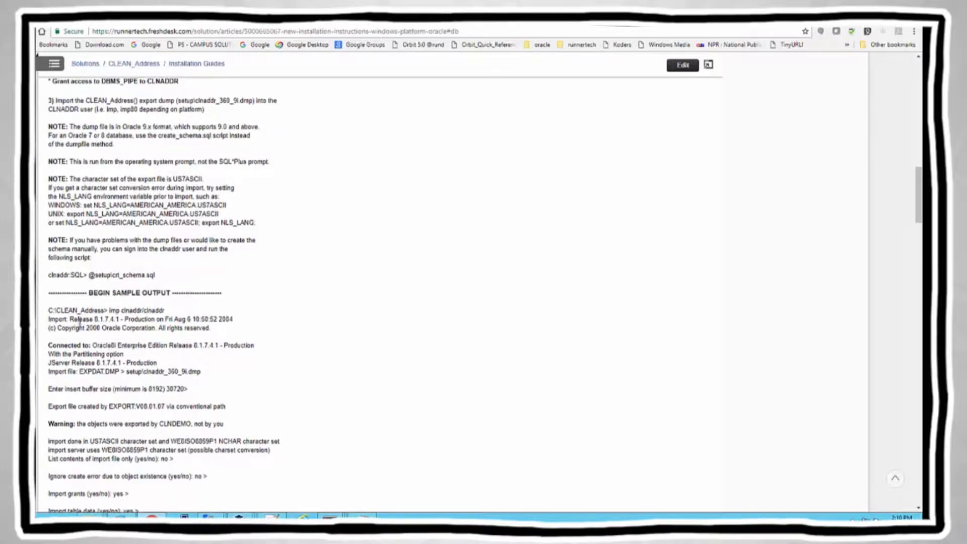
double_click(127, 311)
click(111, 310)
shift+click(168, 310)
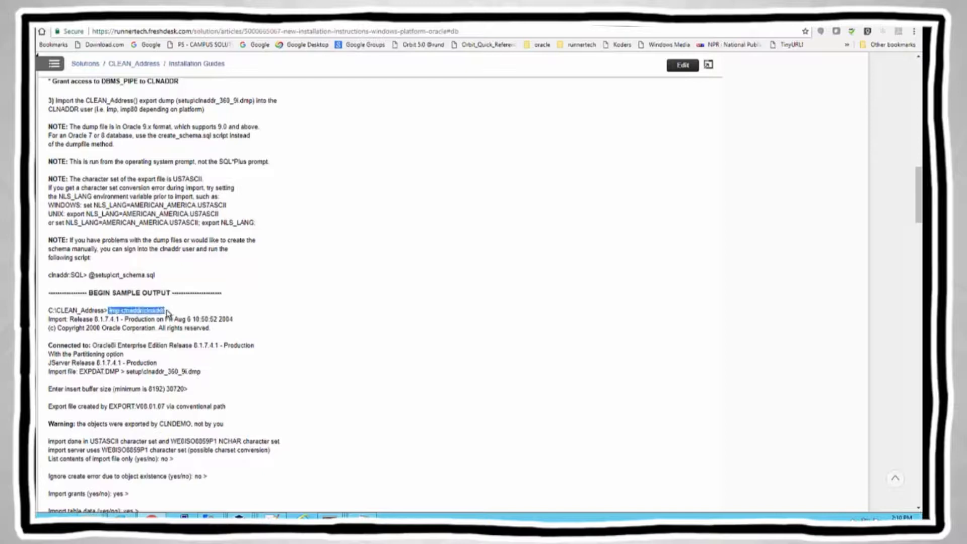
Step: Run imp in the VM as clnaddr against cs92u004, supplying the account password
key(alt+Tab)
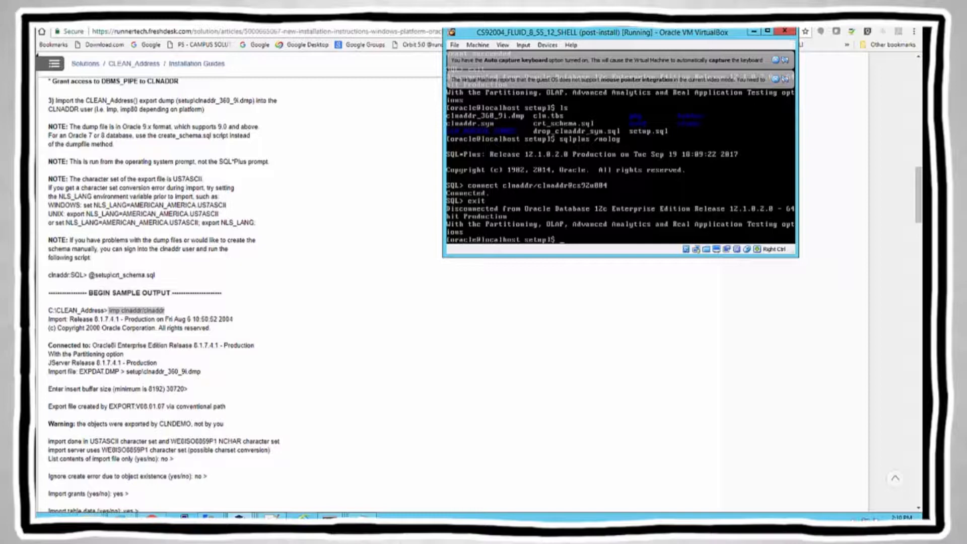
text(imp clnaddr/clnaddr@cs92u004)
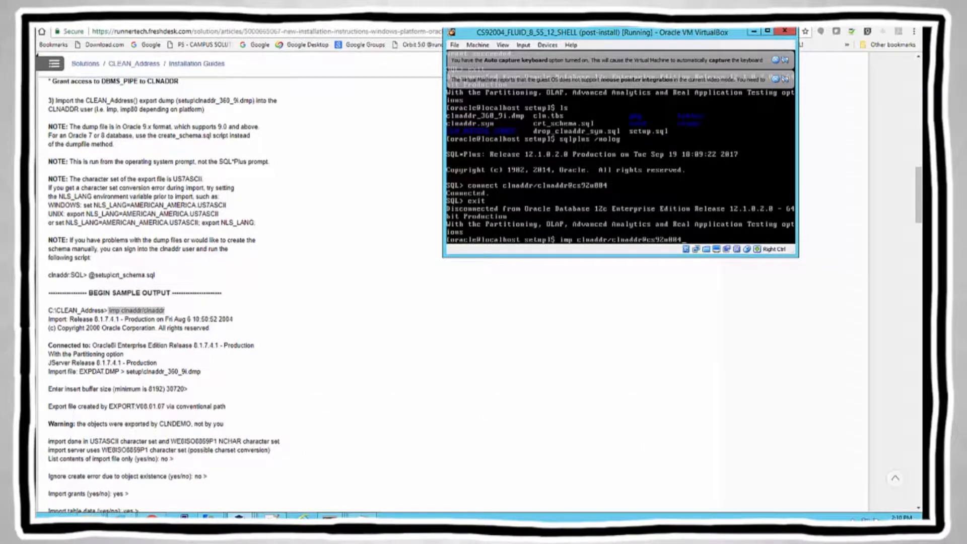
key(Return)
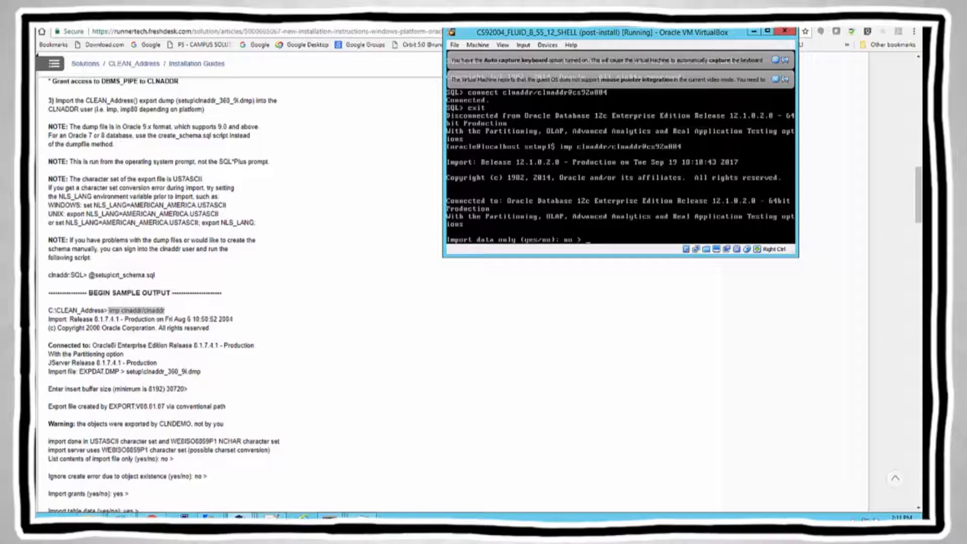
Step: Answer no to importing data only and enter clnaddr_360_9i.dmp as the import file
click(385, 302)
scroll(386, 302, down, 3)
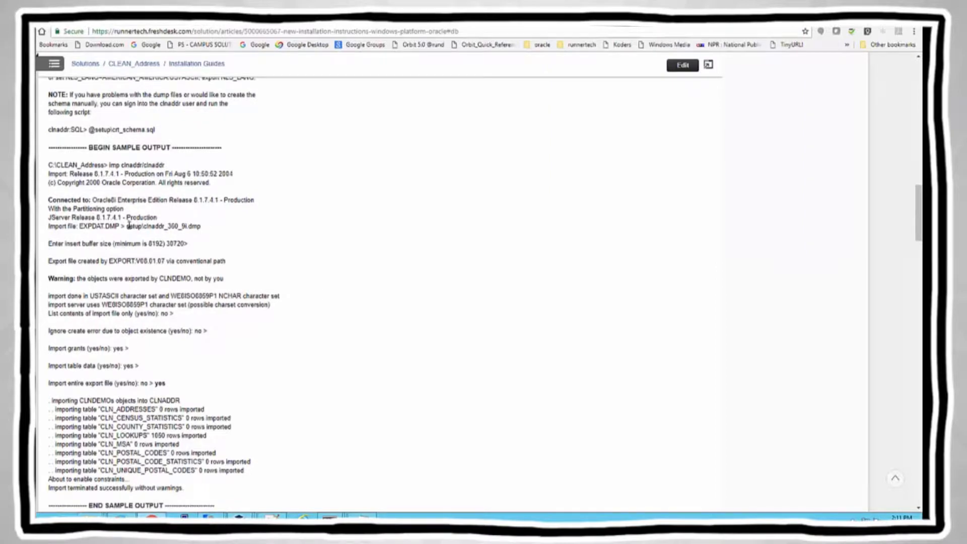
shift+click(200, 225)
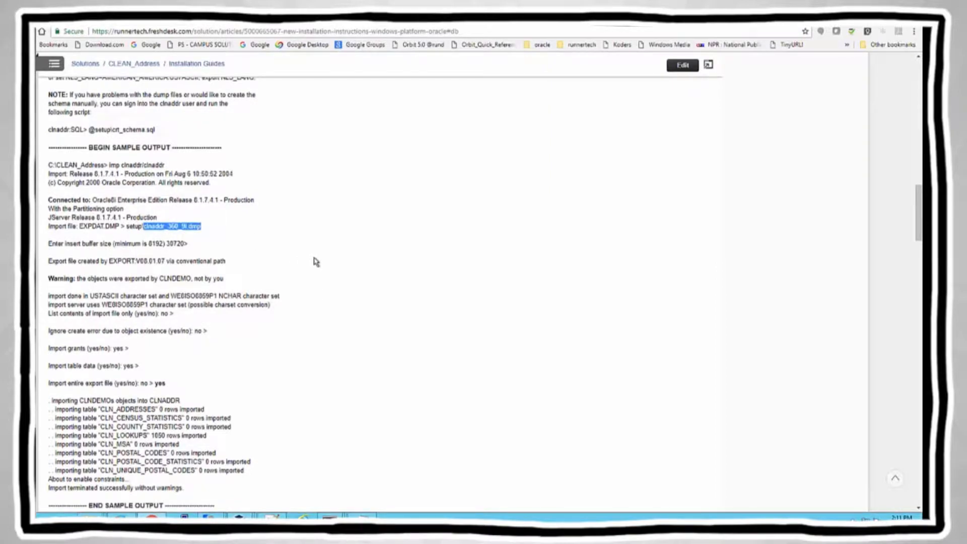
key(alt+Tab)
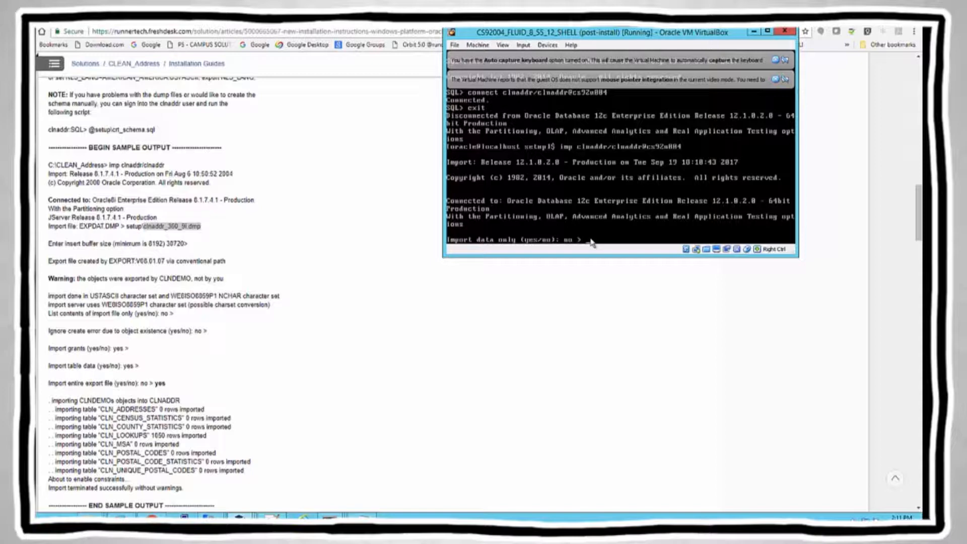
key(Return)
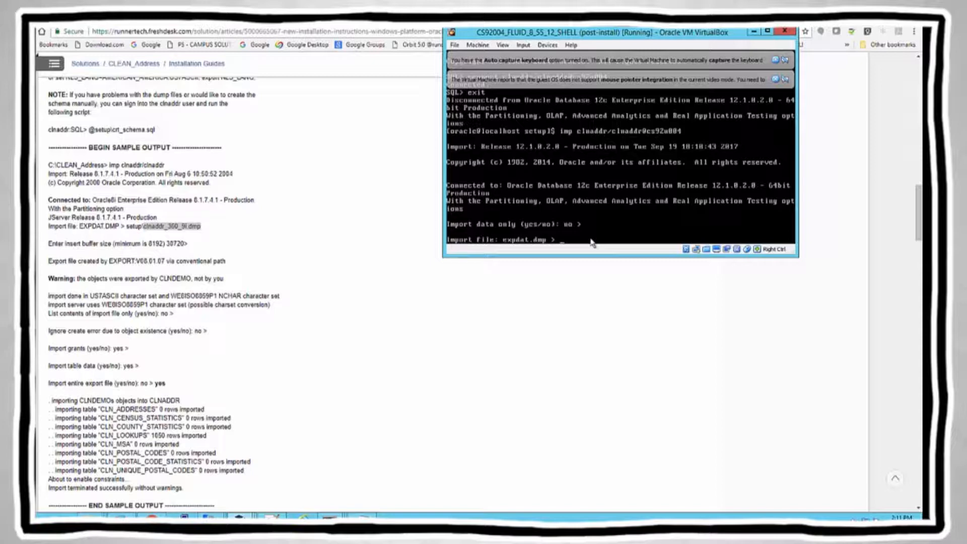
text(clnaddr_360_9i.dmp)
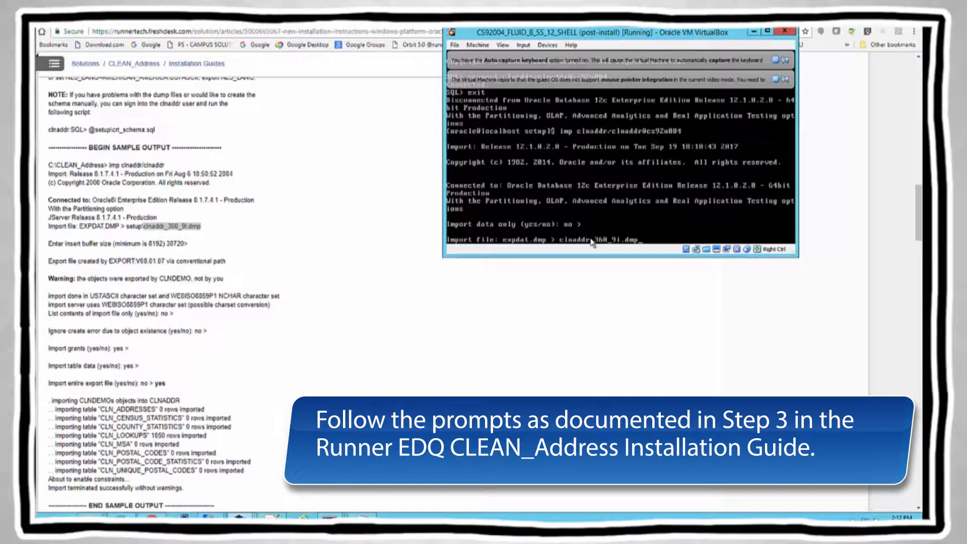
Step: Accept the import defaults (buffer 30720, grants, table data) and answer yes to import the entire file
key(Return)
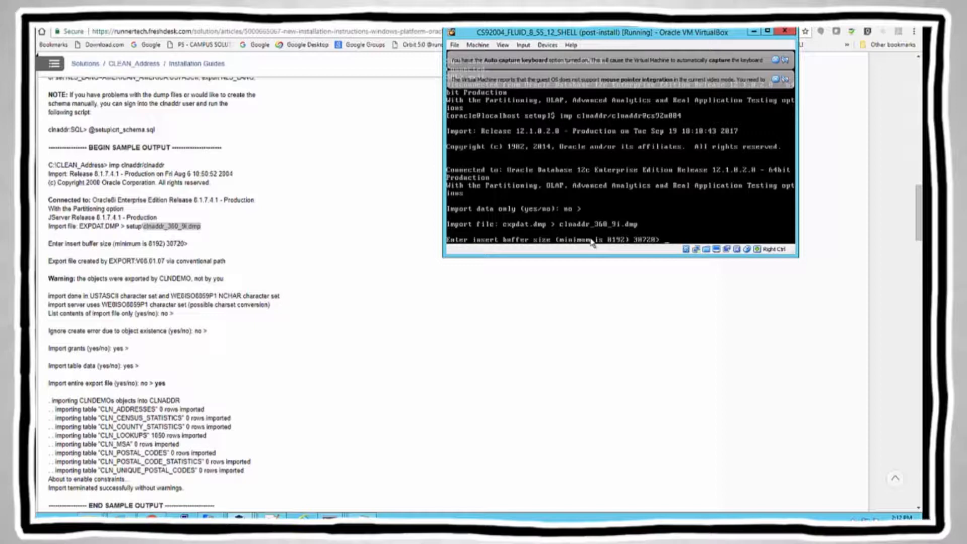
key(Return)
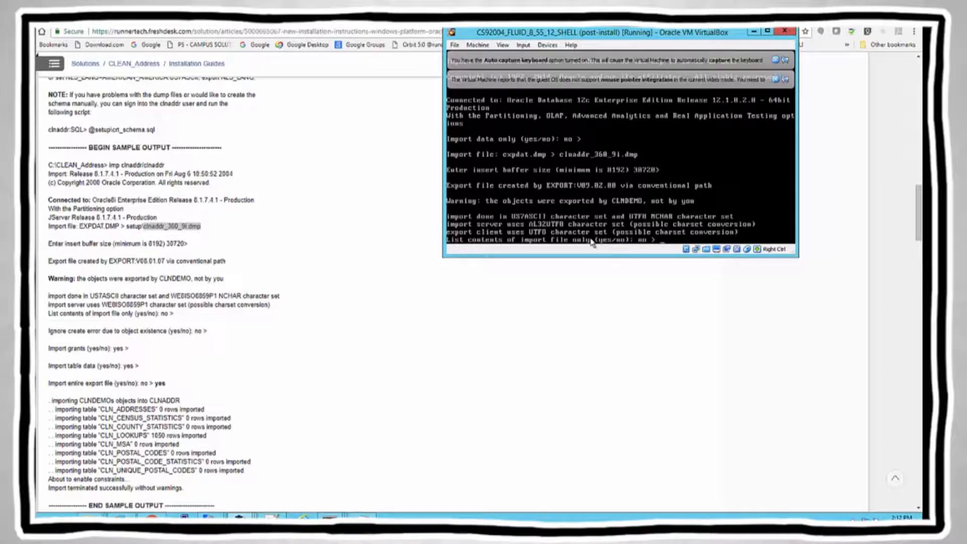
key(Return)
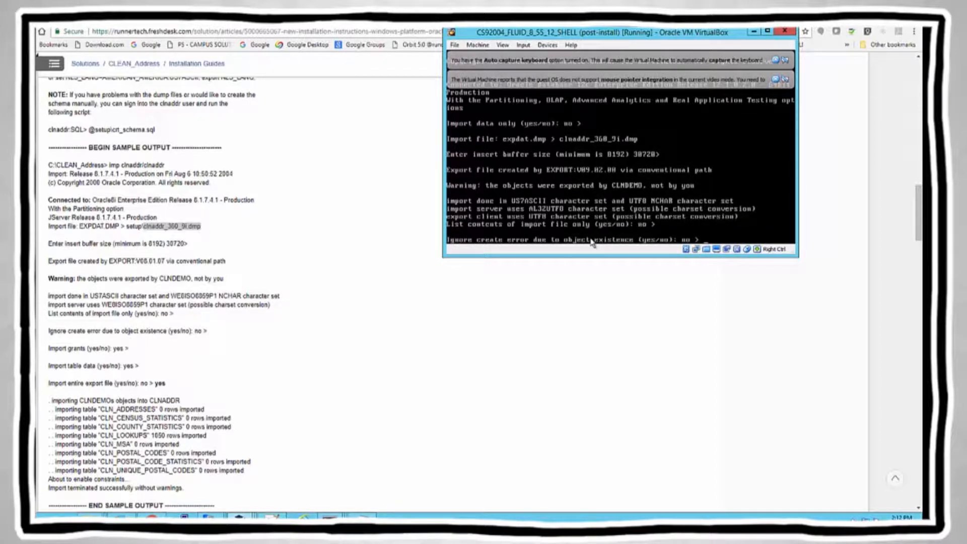
key(Return)
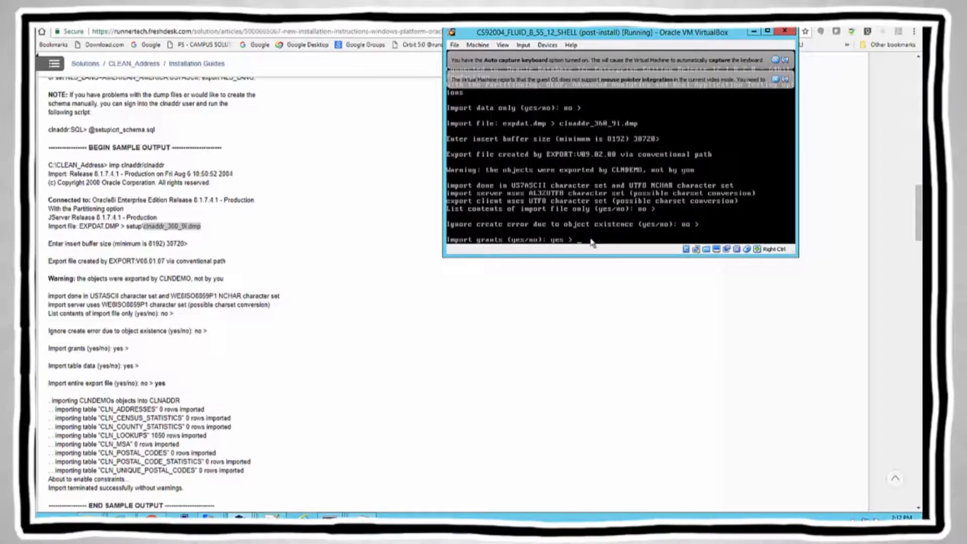
key(Return)
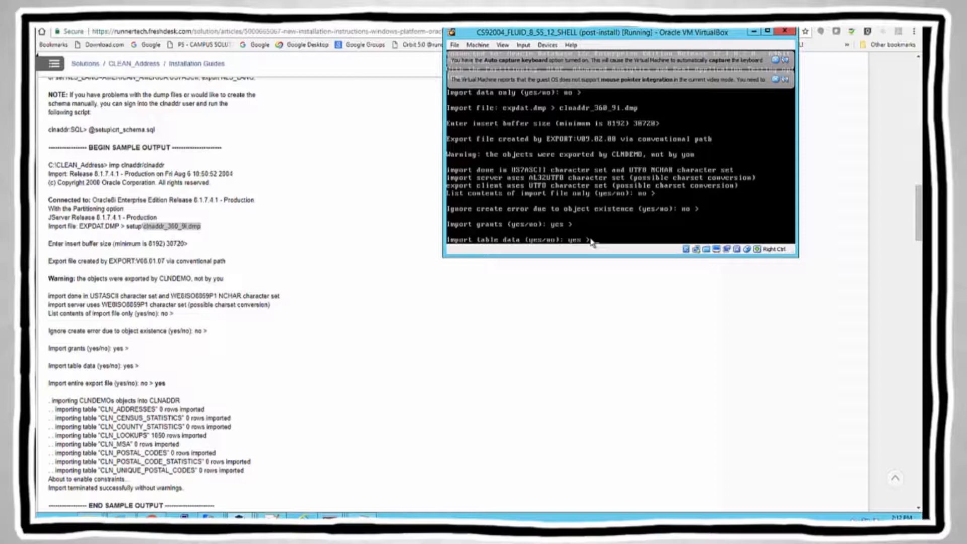
key(Return)
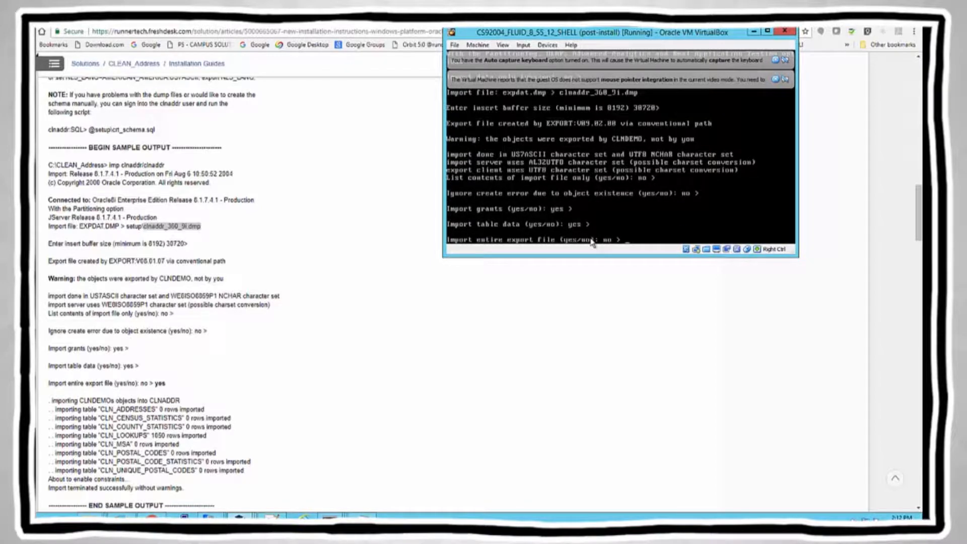
text(yes)
key(Return)
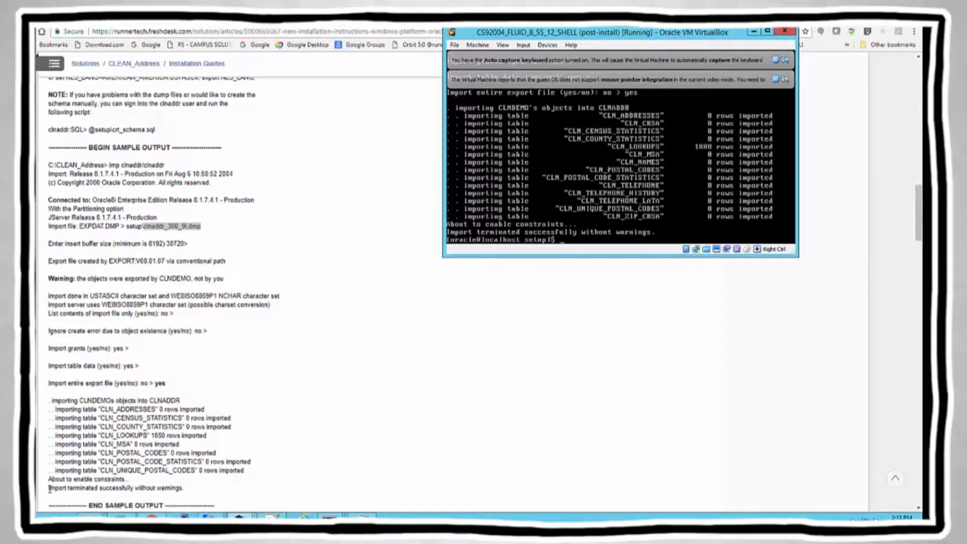
Step: Check the guide's import success line and select the step 4 public synonym instruction
click(78, 490)
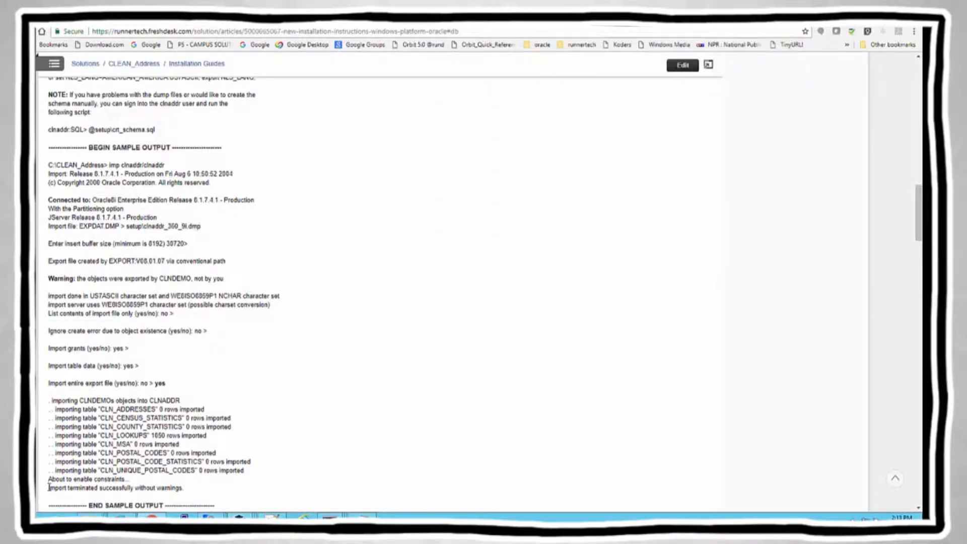
triple_click(186, 490)
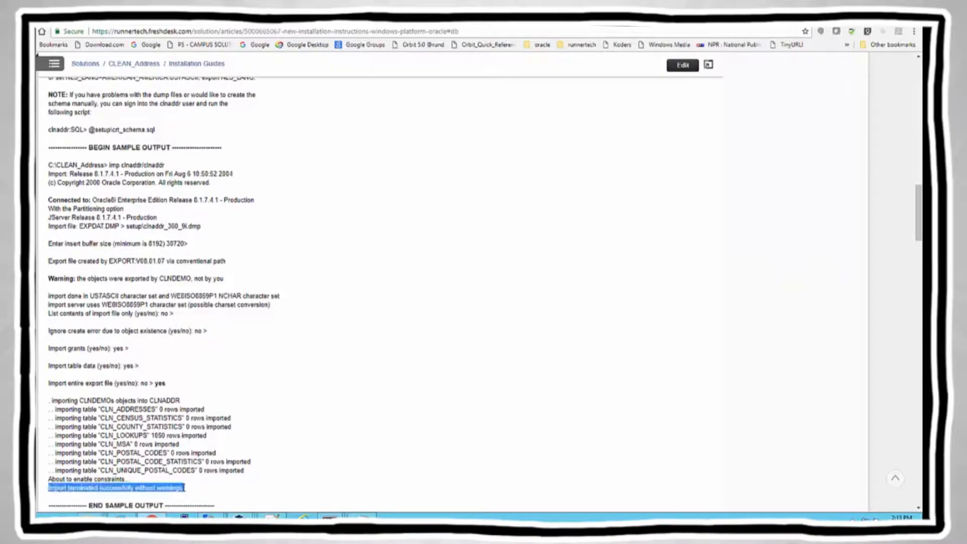
click(288, 476)
scroll(299, 475, down, 1)
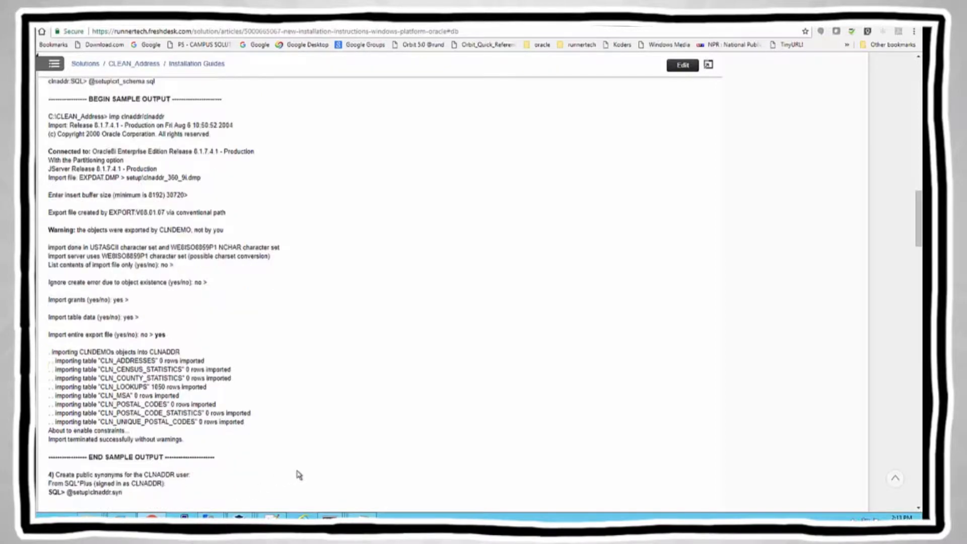
scroll(298, 475, down, 1)
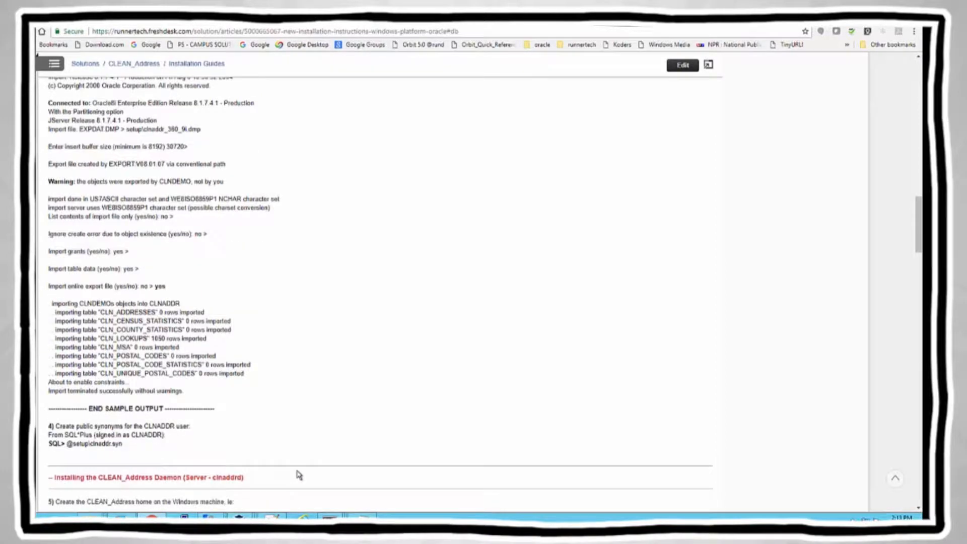
double_click(57, 426)
shift+click(192, 427)
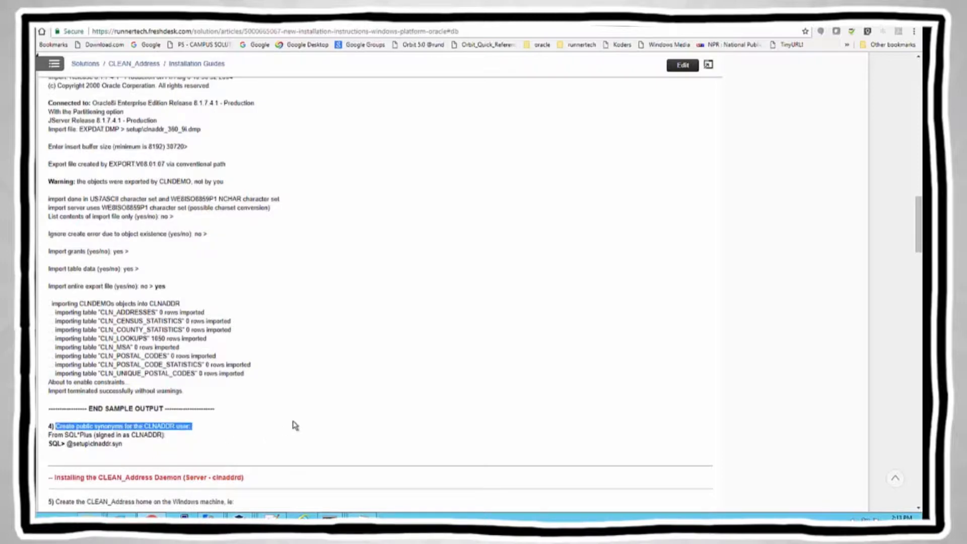
key(alt+Tab)
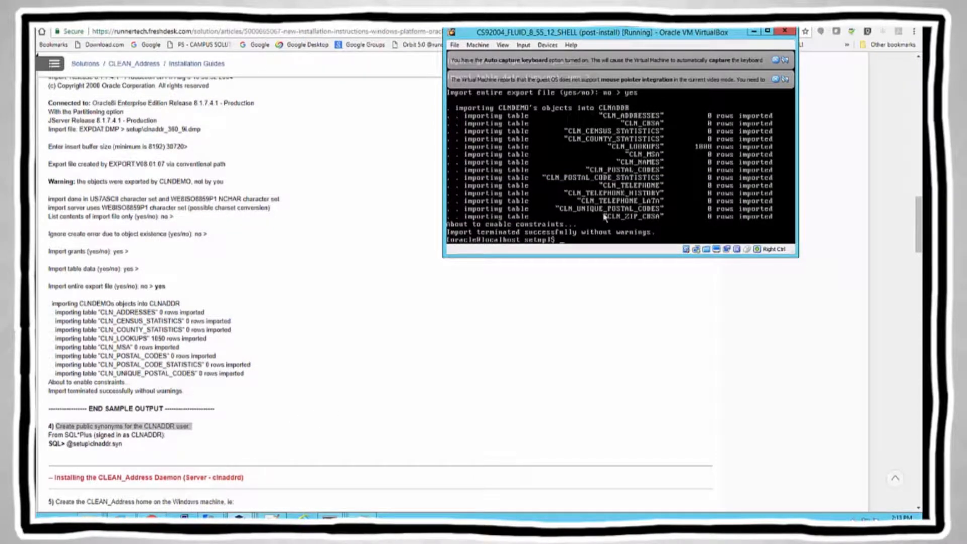
click(563, 243)
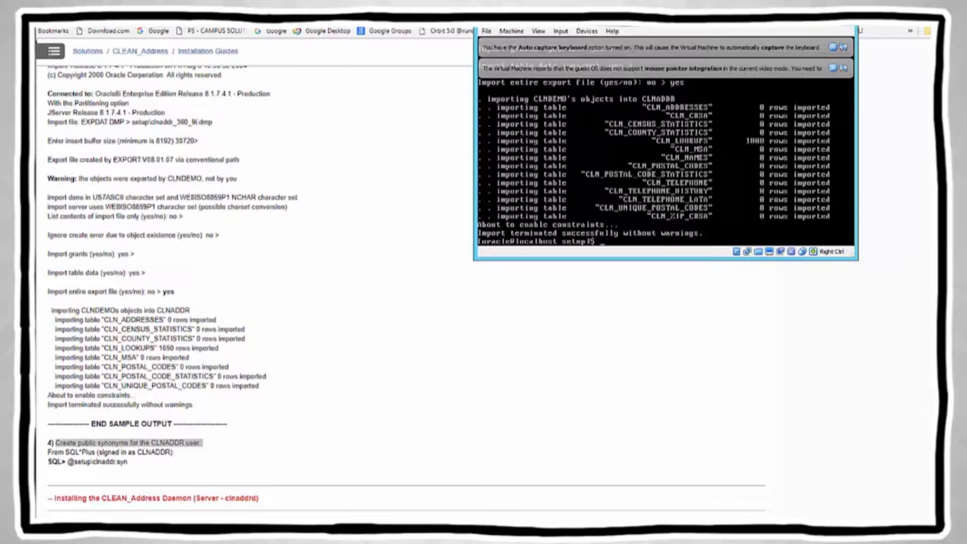
text(sqlplus)
text( /nolog)
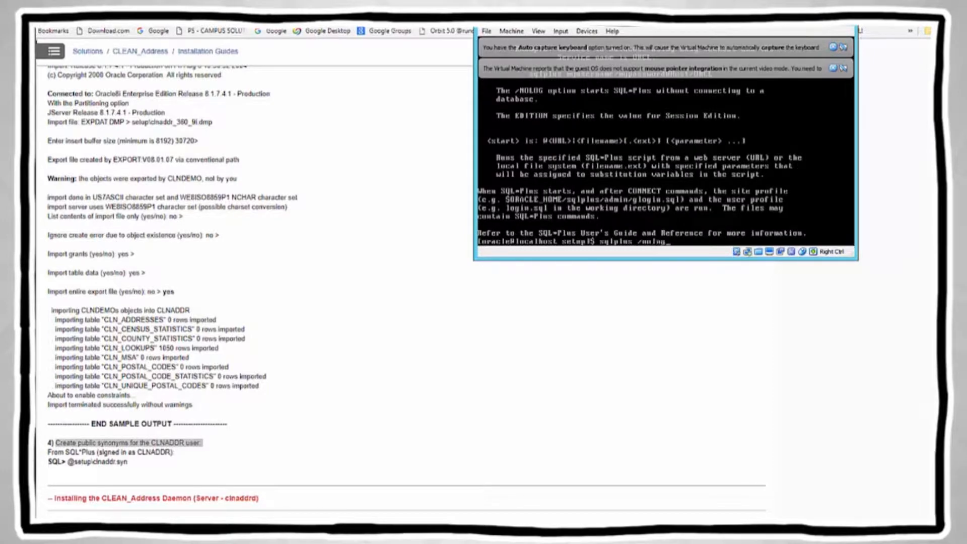
key(Return)
text(connect )
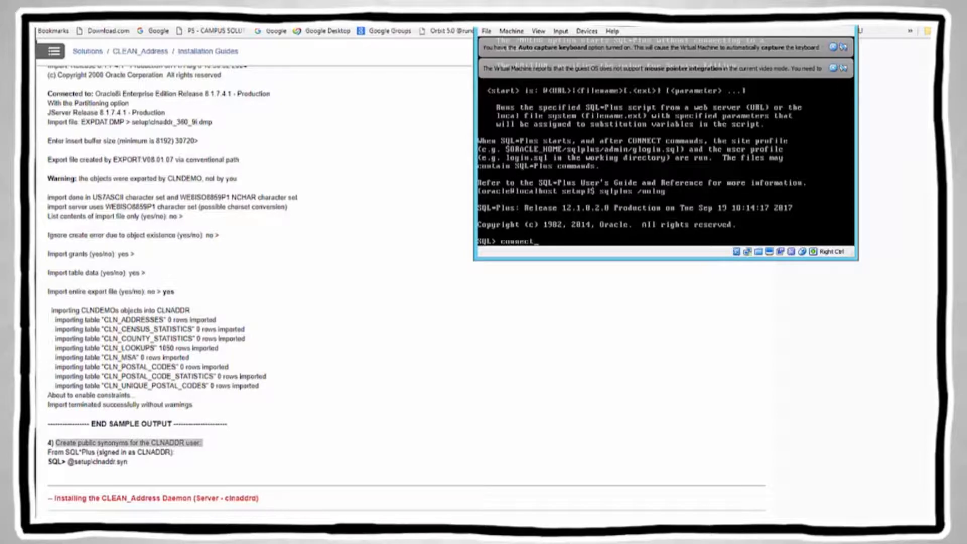
text(clnaddr/)
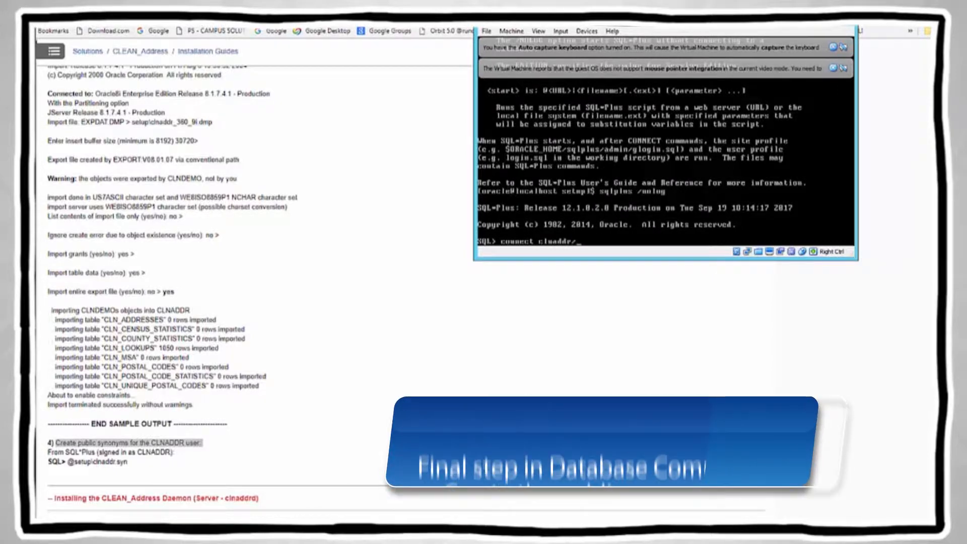
text(clnaddr)
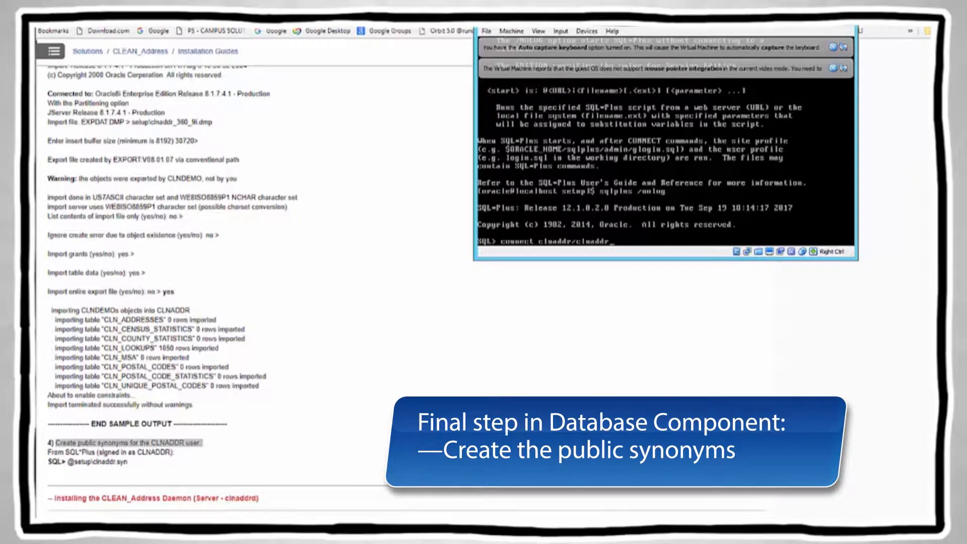
text(@cs92n004)
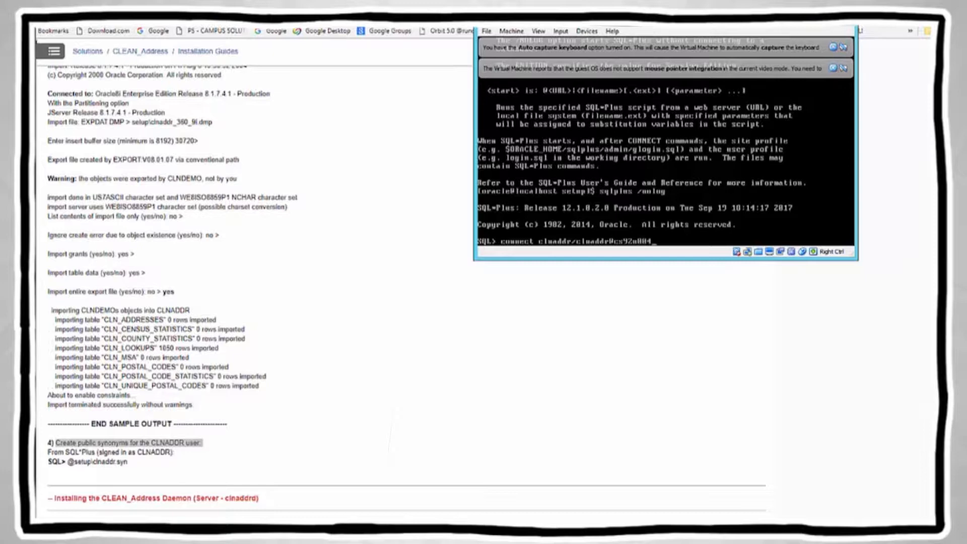
key(Return)
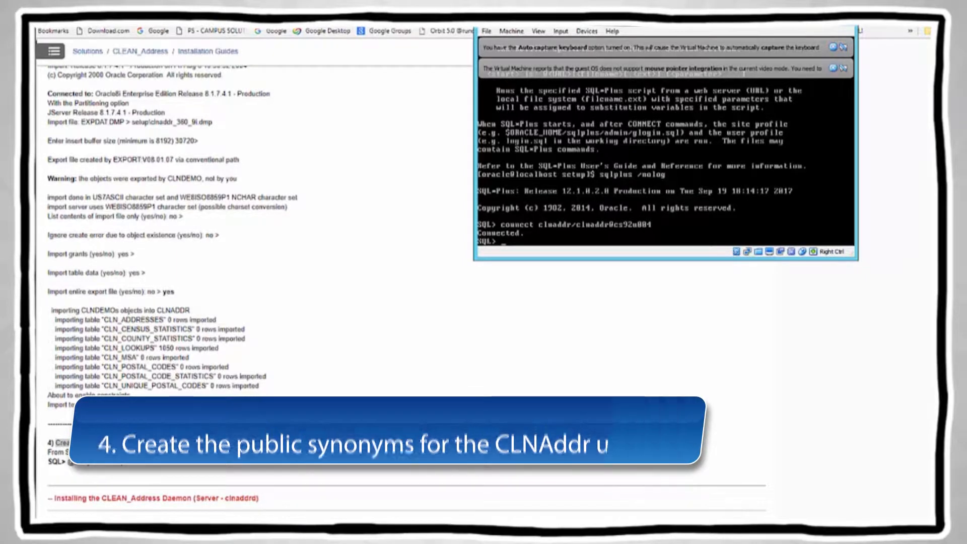
text(@clnaddr.syn)
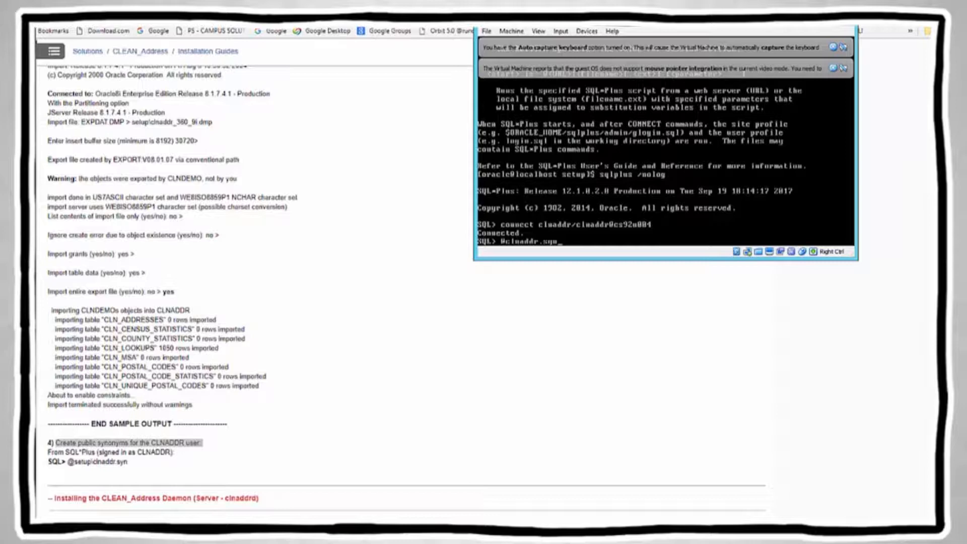
key(Return)
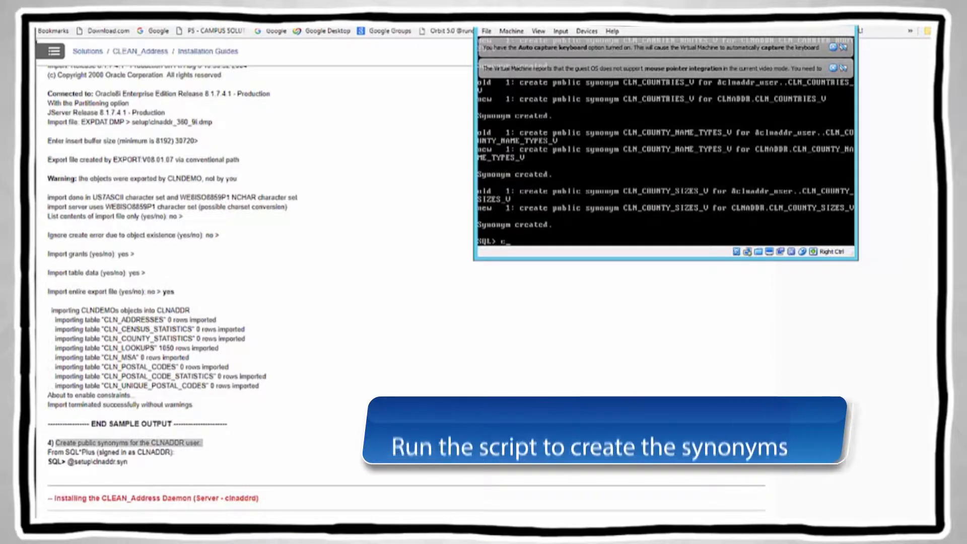
text(commit;)
key(Return)
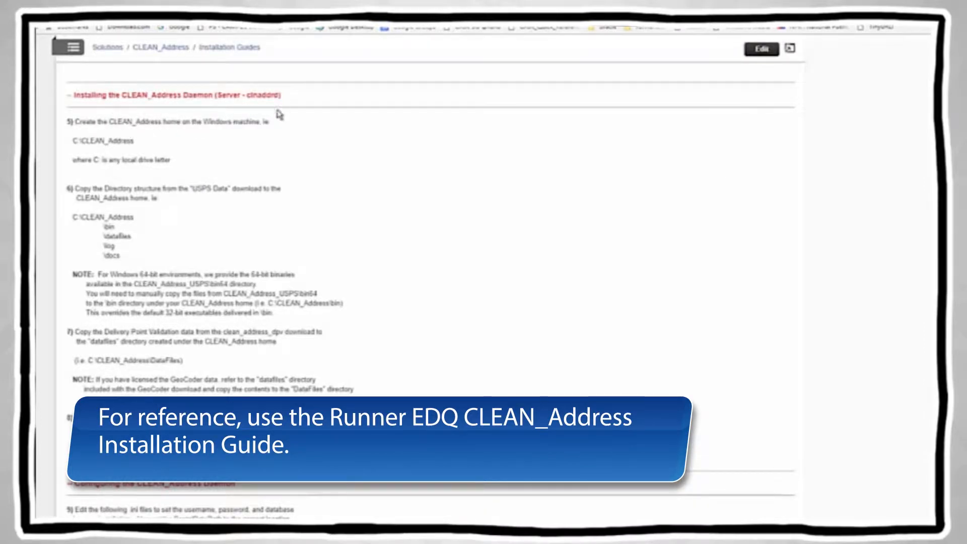
Step: Browse to C:\CLEAN_Address\bin and open clnaddrd.ini in Notepad
key(alt+Tab)
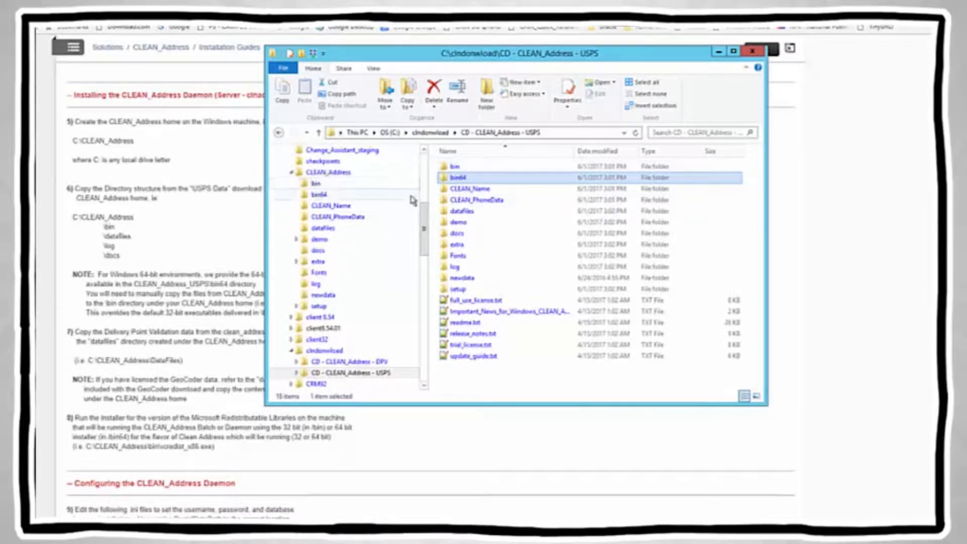
click(425, 150)
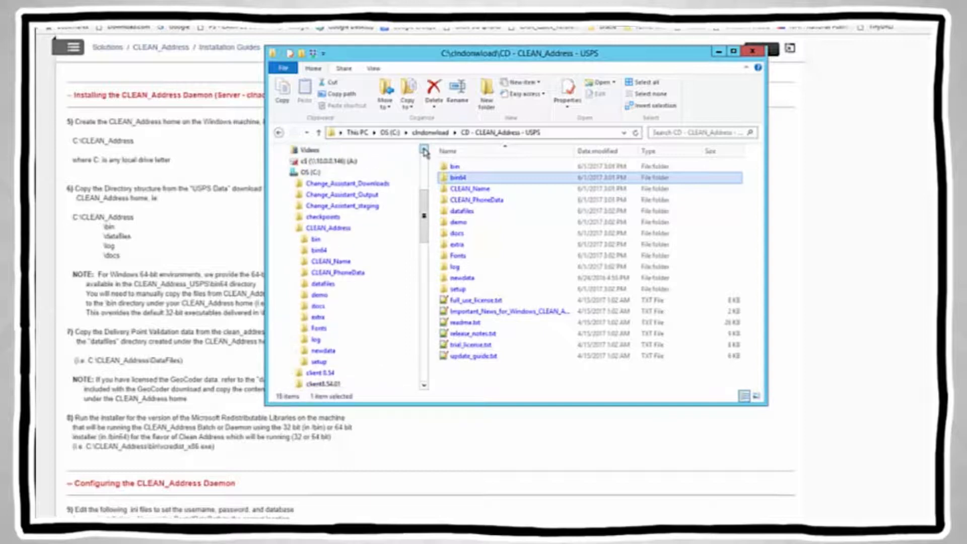
click(308, 172)
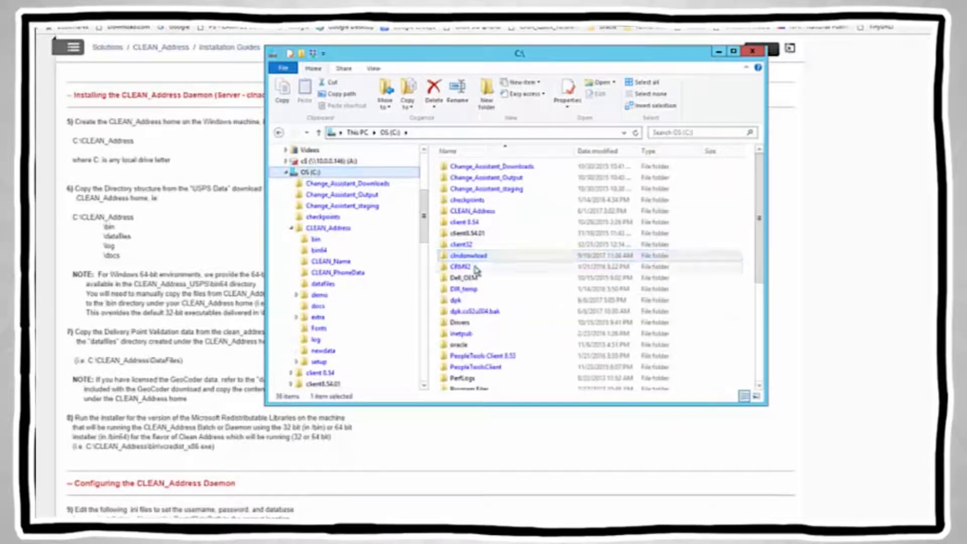
click(480, 213)
double_click(481, 214)
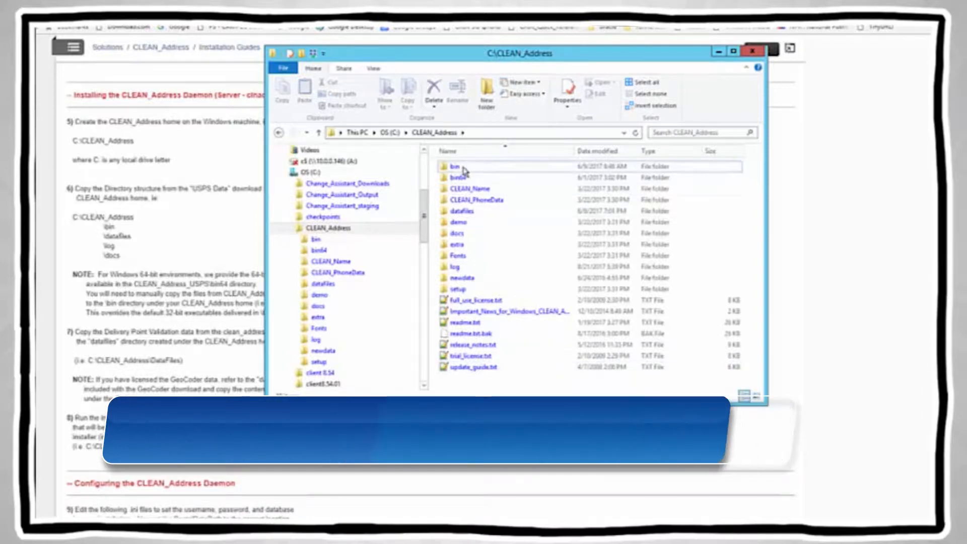
double_click(456, 167)
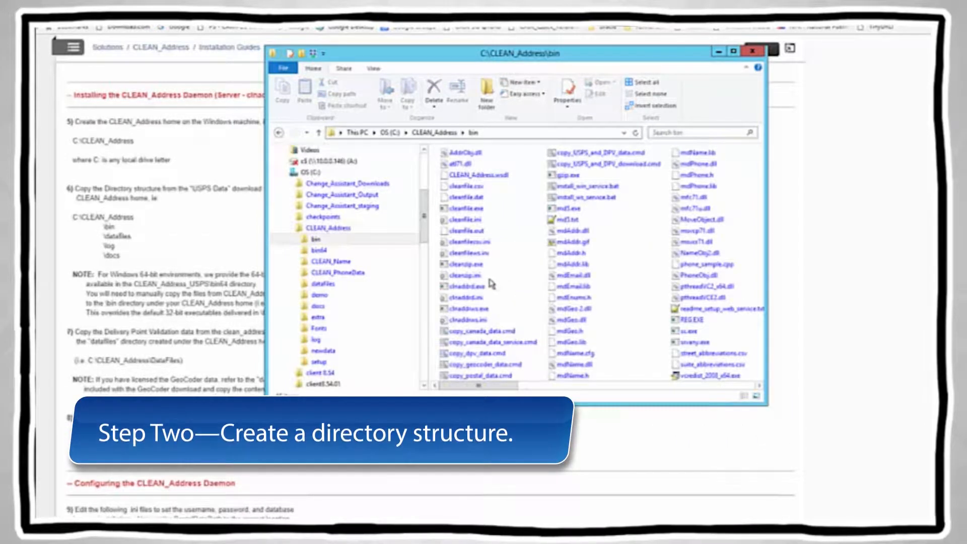
double_click(466, 297)
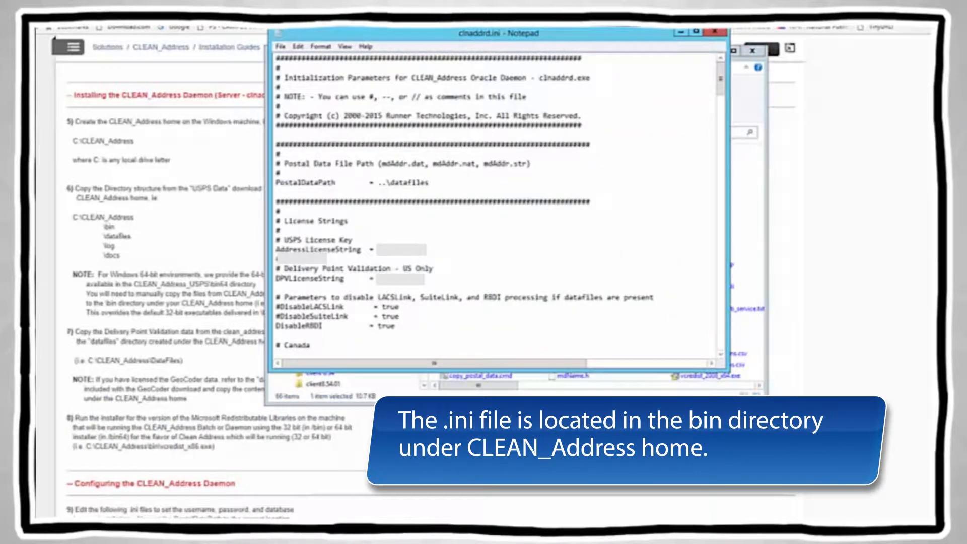
Step: Select the PostalDataPath value ..\datafiles in clnaddrd.ini
click(378, 182)
shift+click(429, 183)
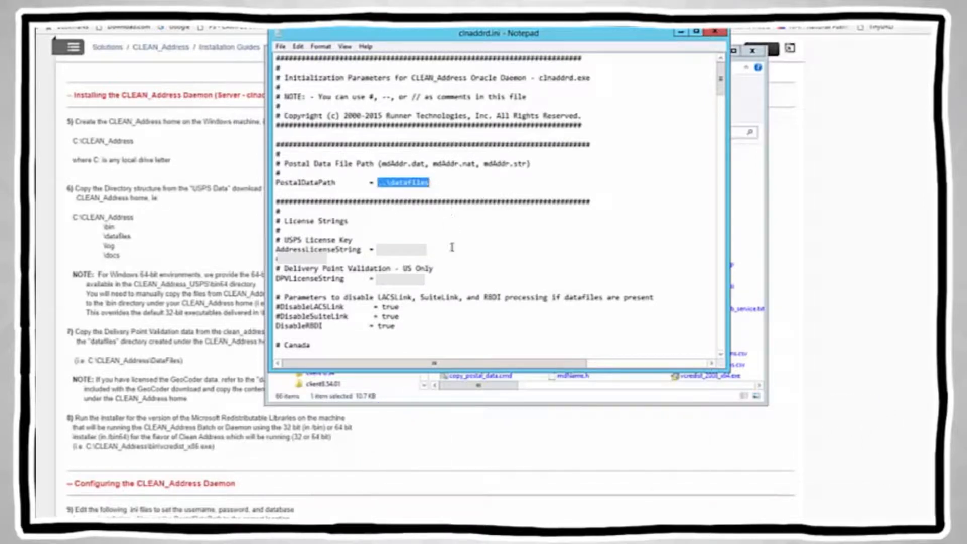
double_click(721, 355)
double_click(721, 354)
click(721, 354)
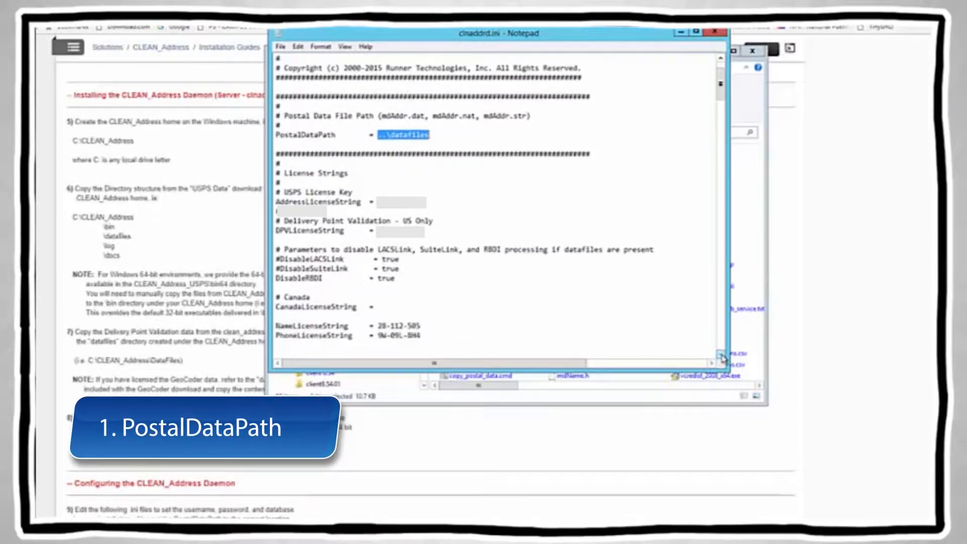
double_click(722, 354)
double_click(721, 354)
click(722, 354)
click(721, 354)
Step: Check OracleDatabaseSID cs92u004 and LogFileName ..\log\clnaddrd.log, then start saving the file
scroll(658, 296, down, 9)
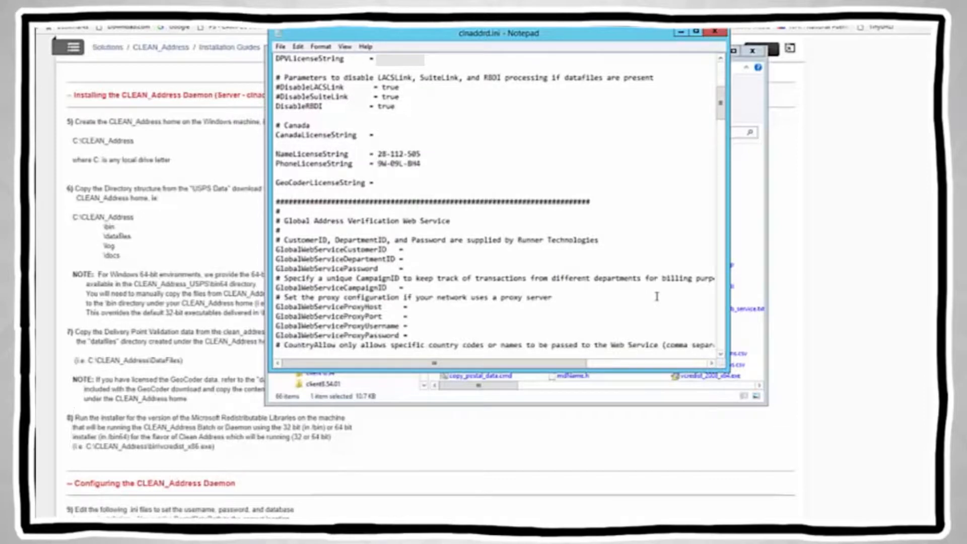
scroll(657, 296, down, 2)
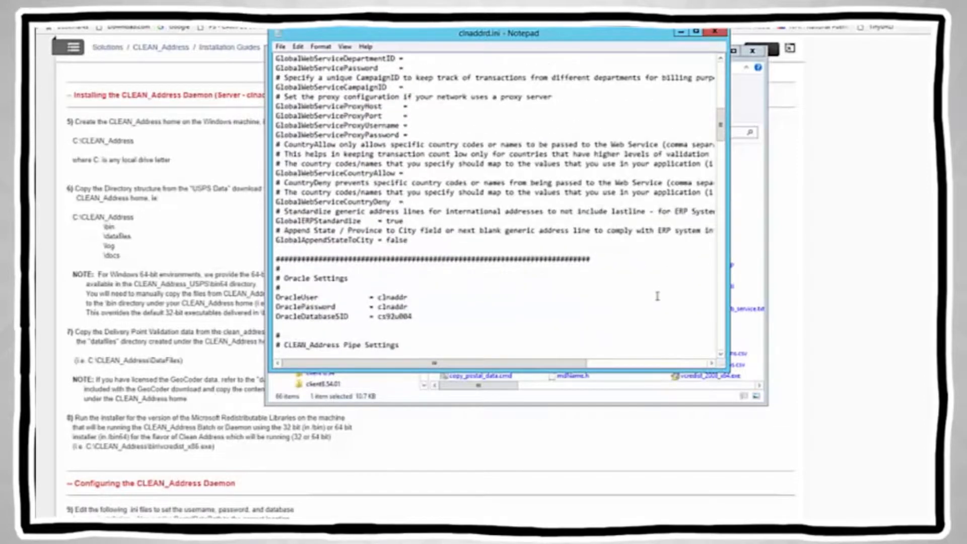
click(380, 316)
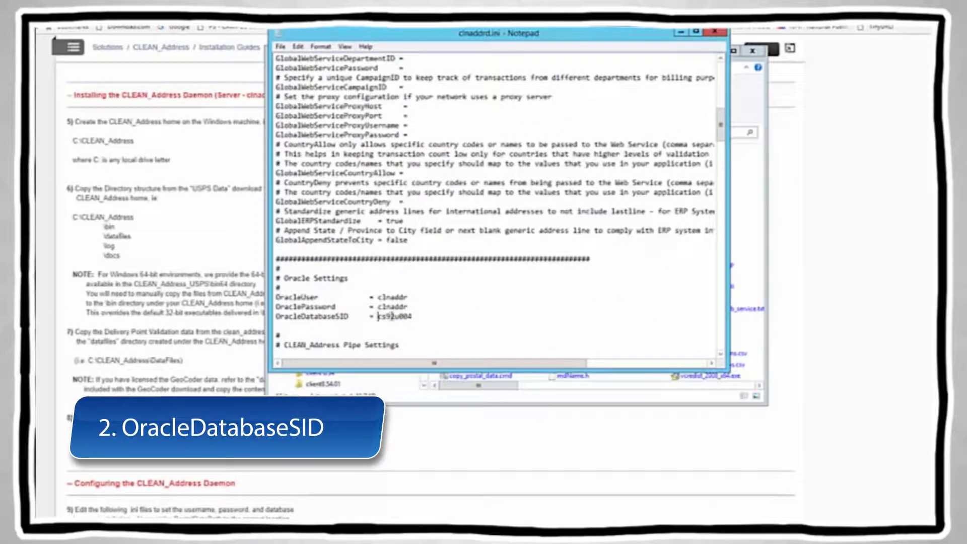
shift+click(413, 316)
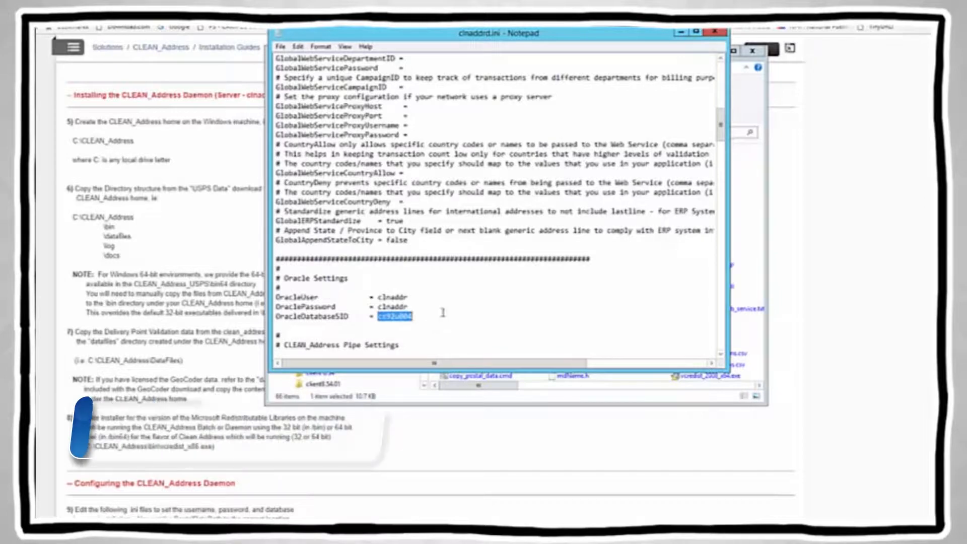
scroll(491, 315, down, 5)
scroll(491, 315, down, 6)
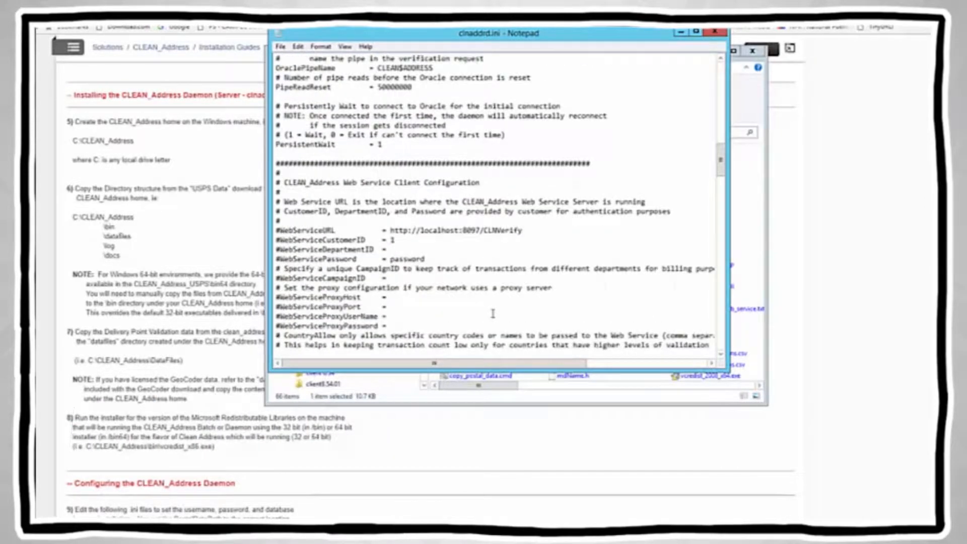
scroll(493, 314, down, 7)
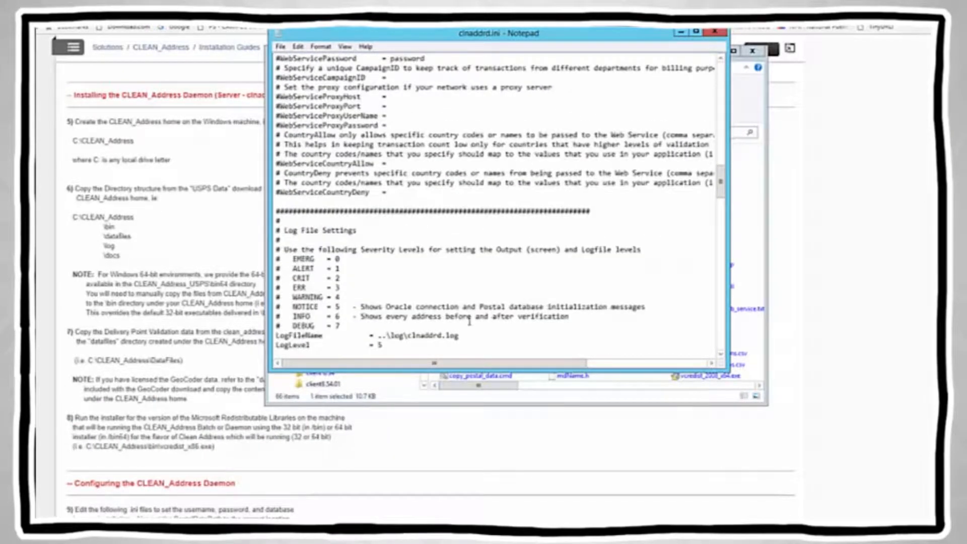
click(378, 335)
shift+click(459, 335)
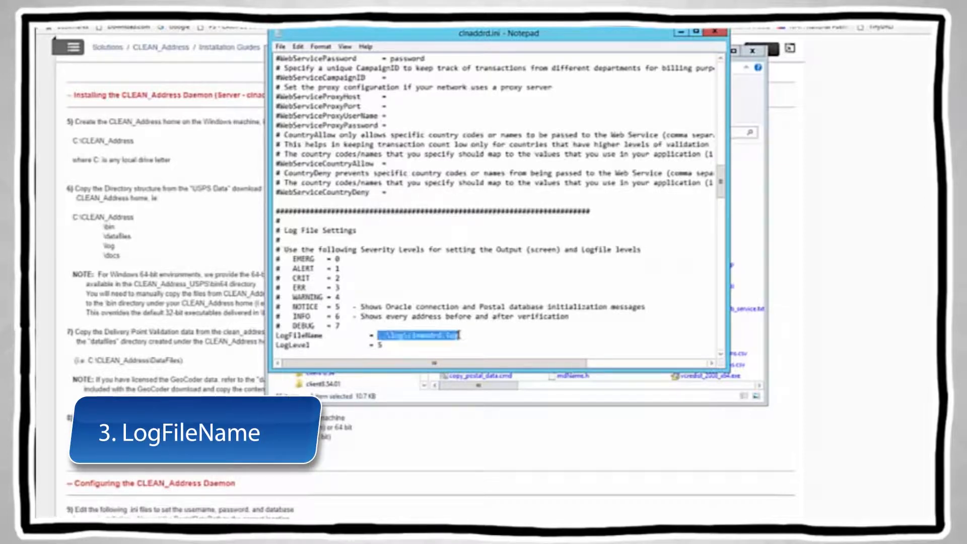
scroll(527, 309, down, 1)
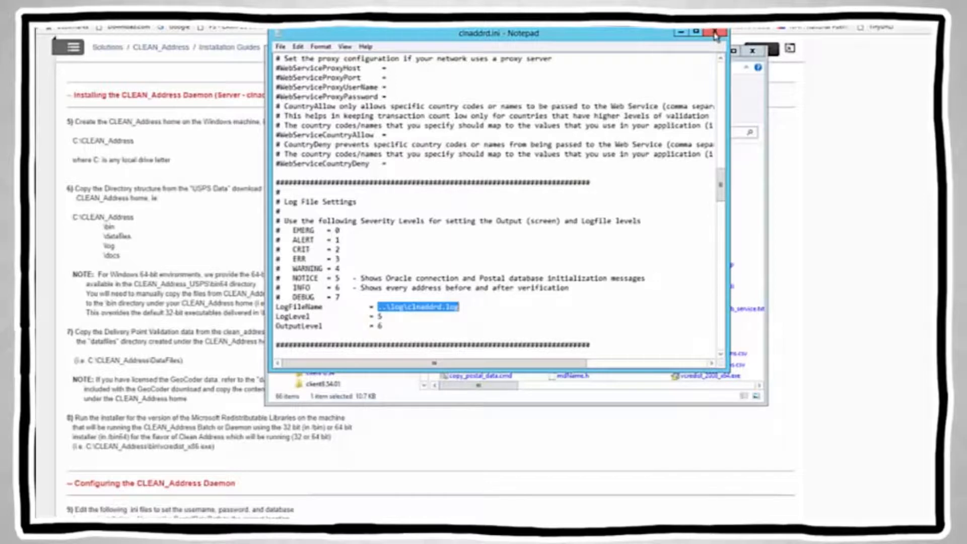
click(280, 46)
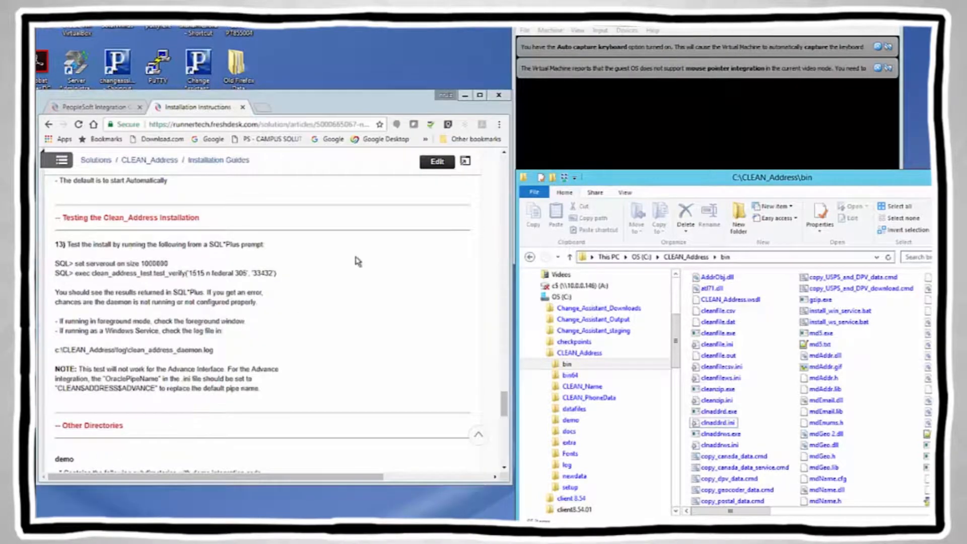
Step: Open a command window in the CLEAN_Address bin folder and start the daemon with 'clnaddrd clnaddrd.ini'
shift+right_click(600, 369)
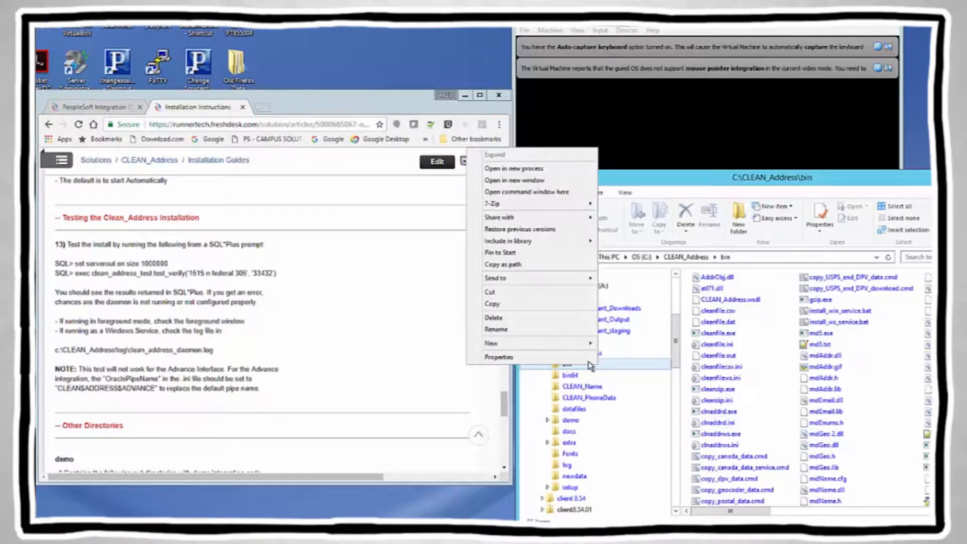
click(526, 193)
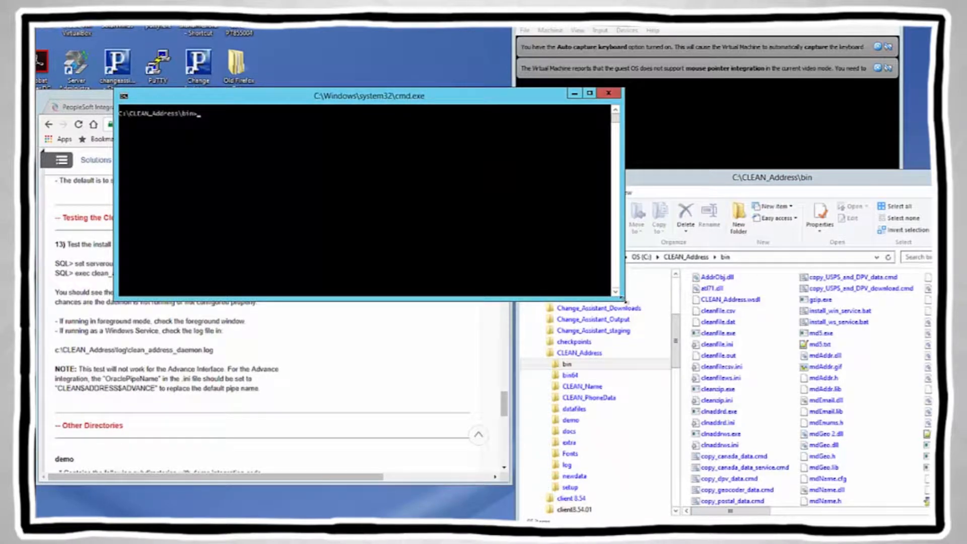
drag(626, 304, 463, 311)
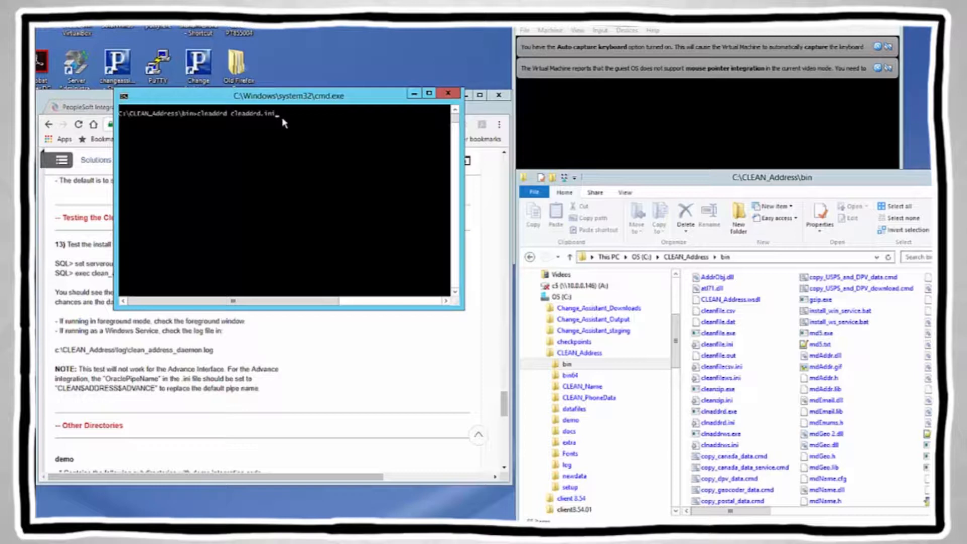
key(Return)
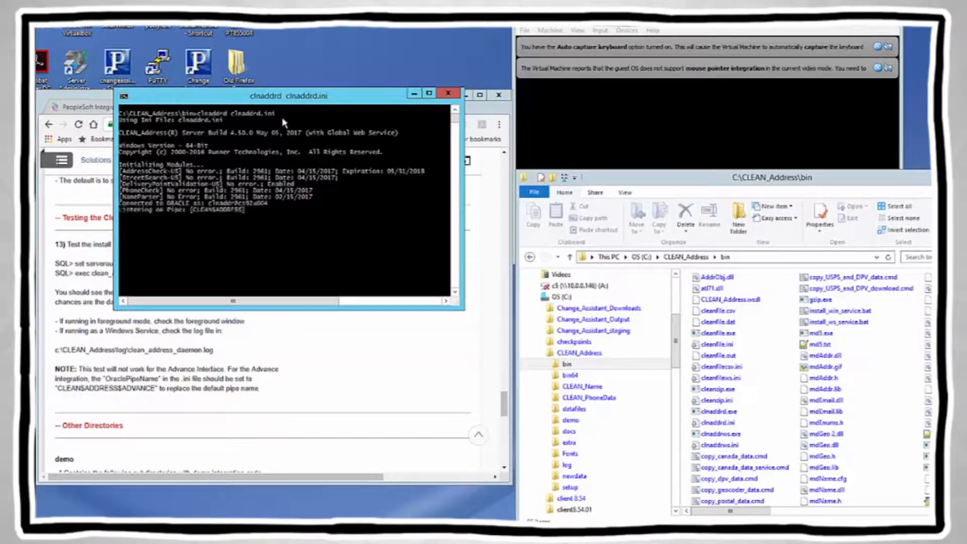
click(120, 204)
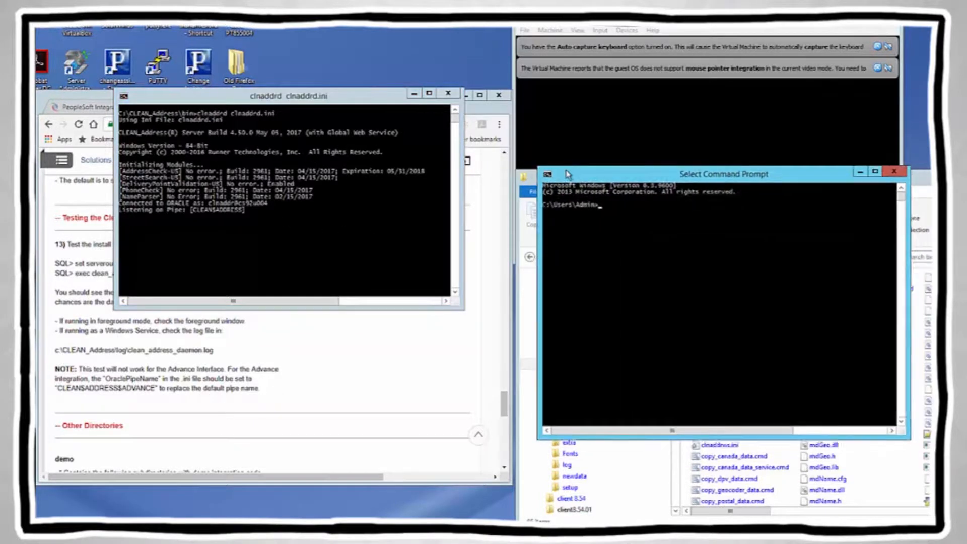
drag(567, 174, 548, 105)
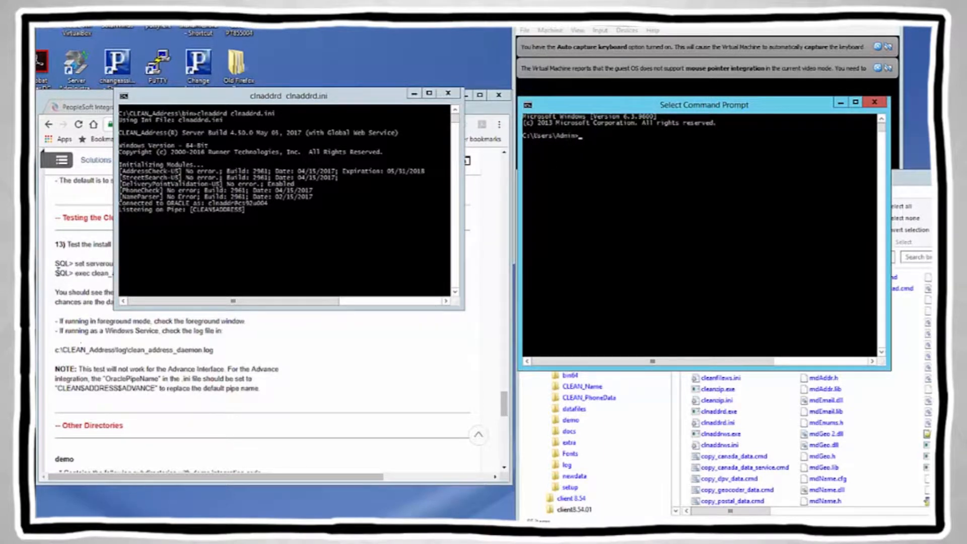
Step: Copy the 'set serverout on size 1000000' line from the instructions into the new console
click(74, 264)
drag(75, 263, 173, 264)
right_click(158, 262)
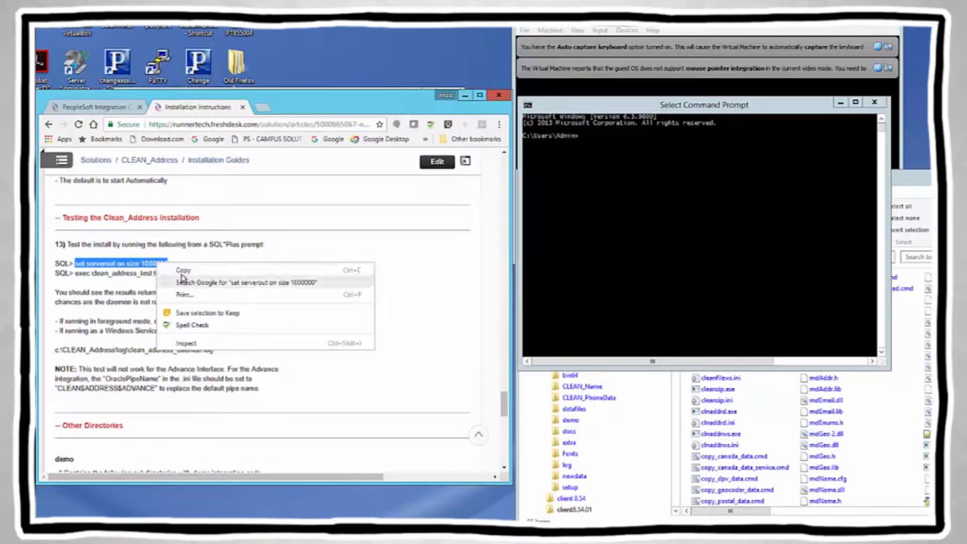
click(161, 271)
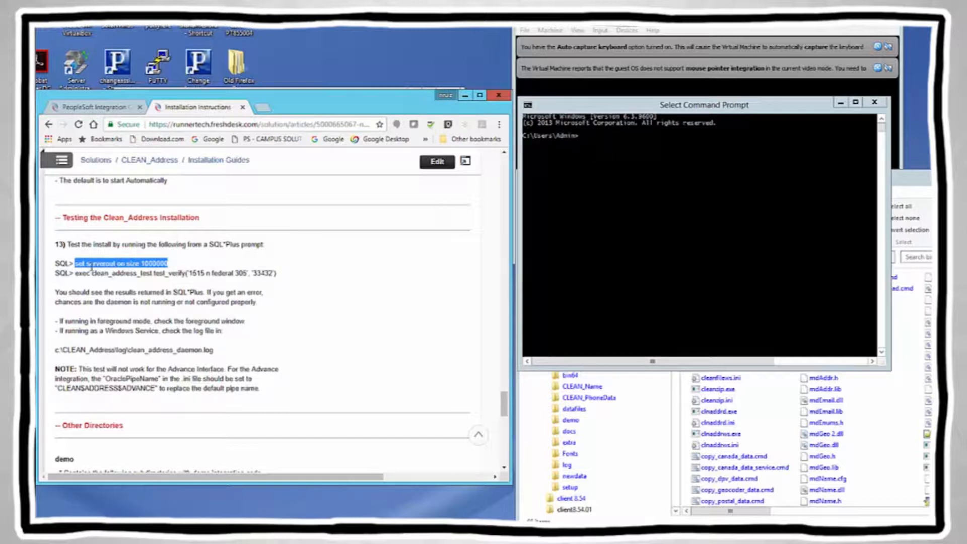
right_click(593, 169)
key(Return)
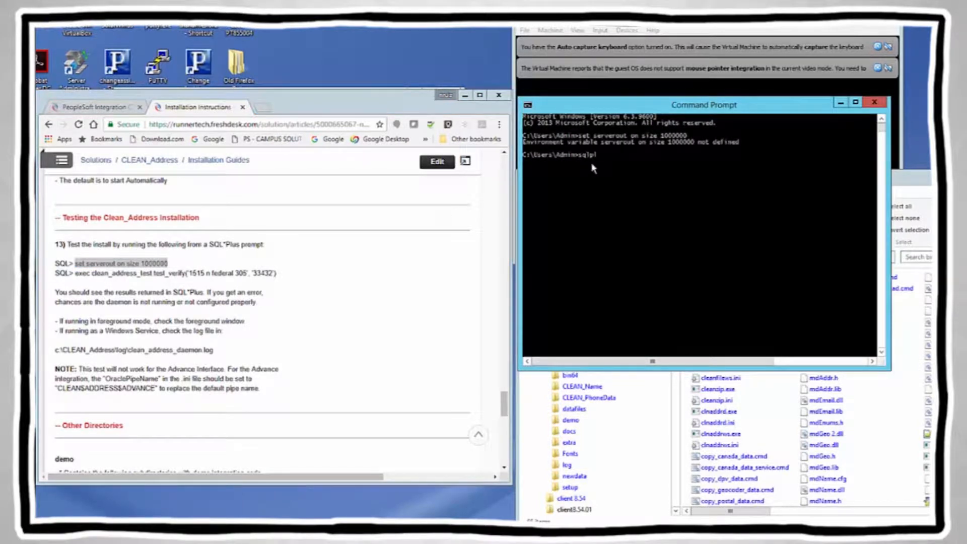
Step: Start SQL*Plus and log in with the CLEAN_Address database user's credentials
text(sqlplus)
key(Return)
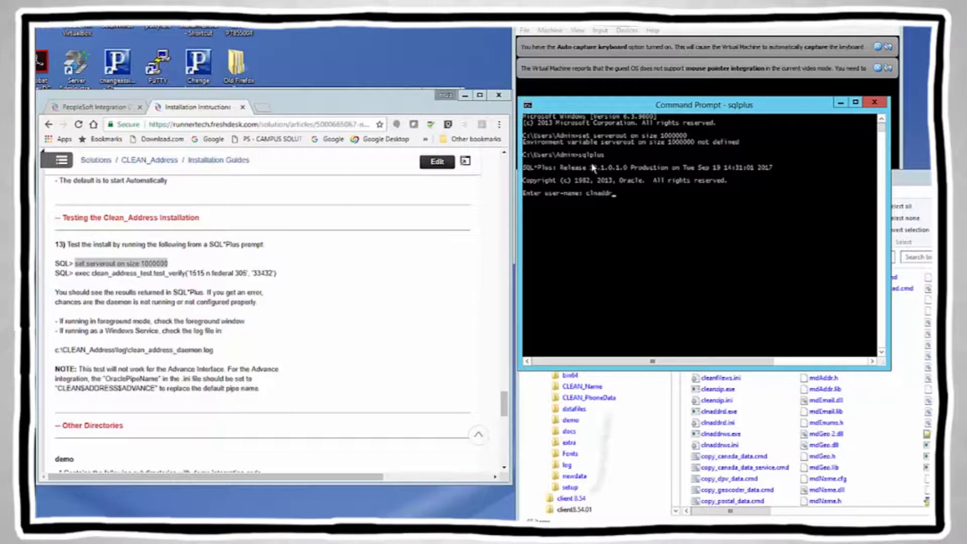
text(0)
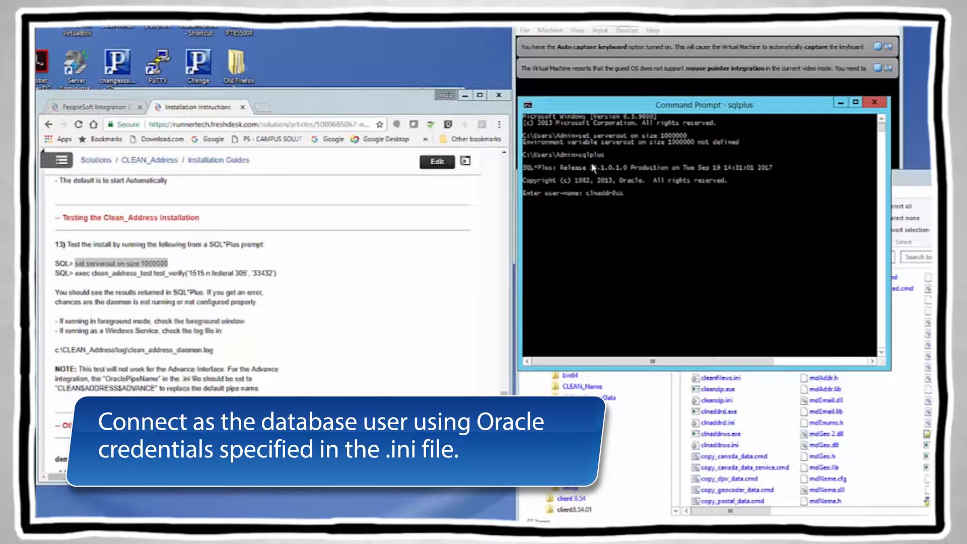
text(cs92u004)
key(Return)
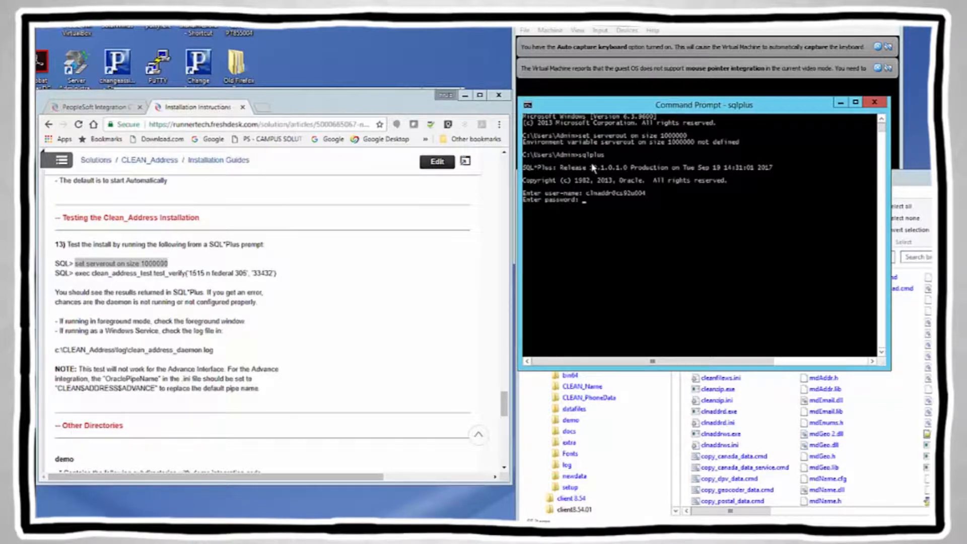
key(Return)
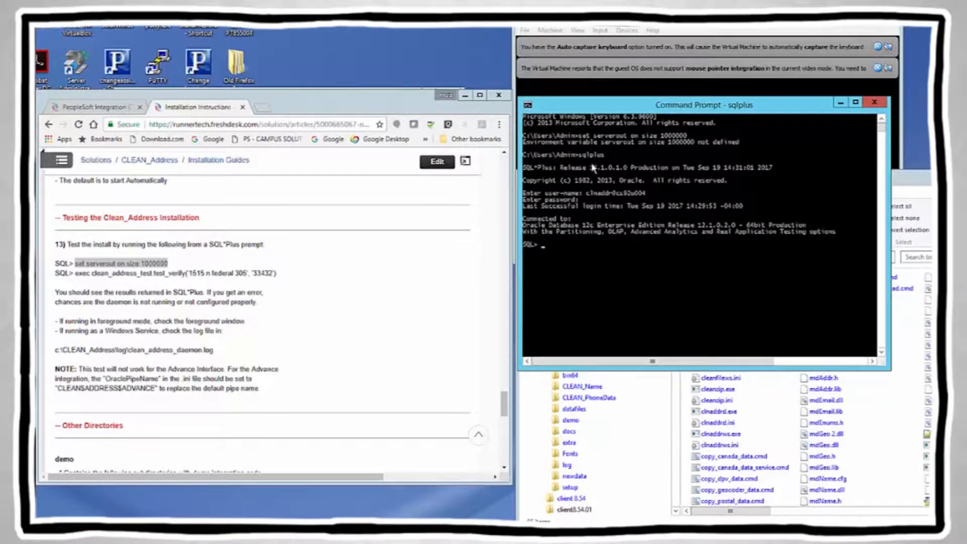
Step: Turn on server output and run the exec test_verify check on the sample address
right_click(560, 250)
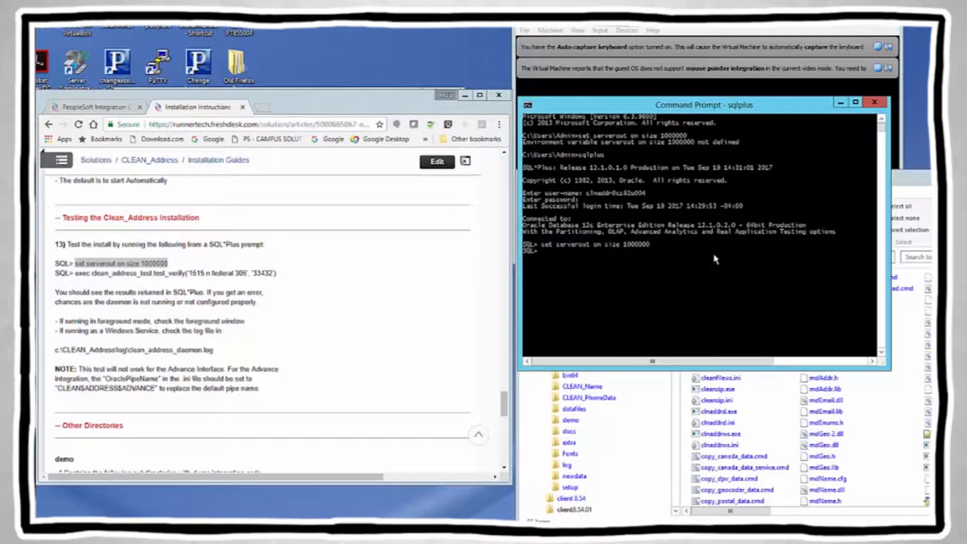
double_click(82, 273)
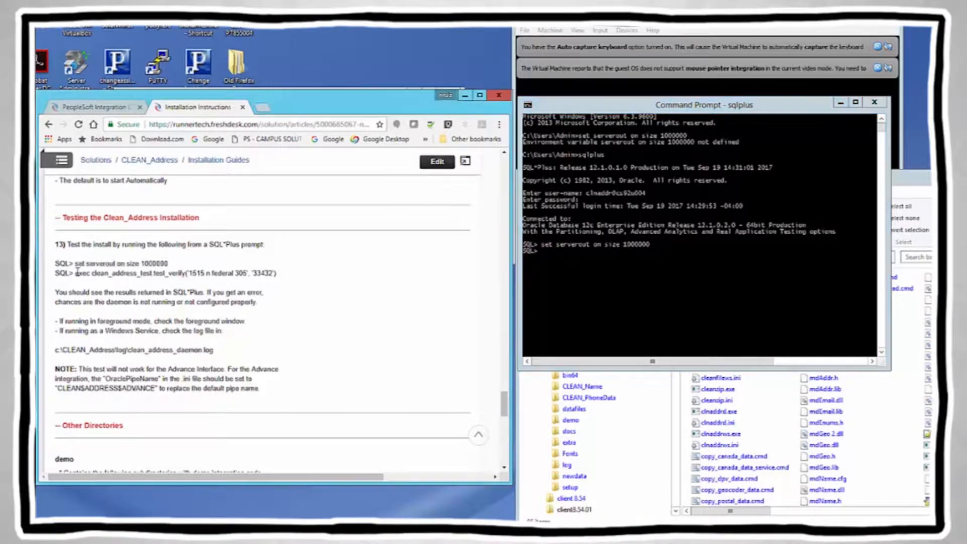
shift+click(275, 274)
right_click(272, 276)
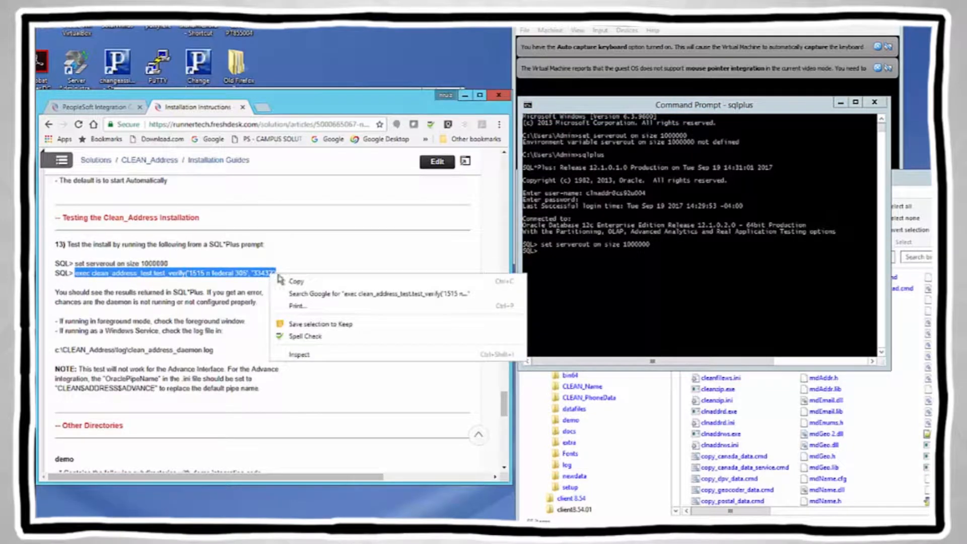
click(296, 281)
click(561, 262)
right_click(560, 258)
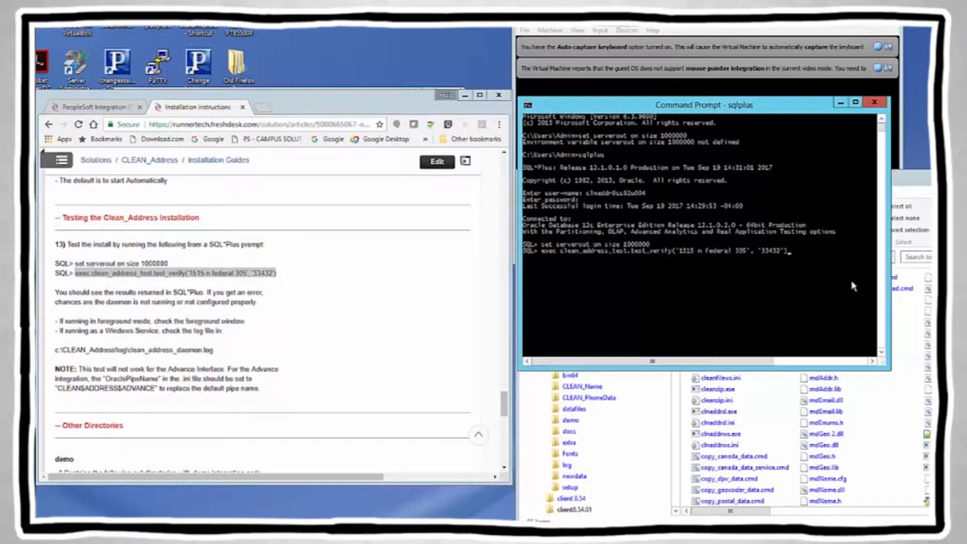
key(Return)
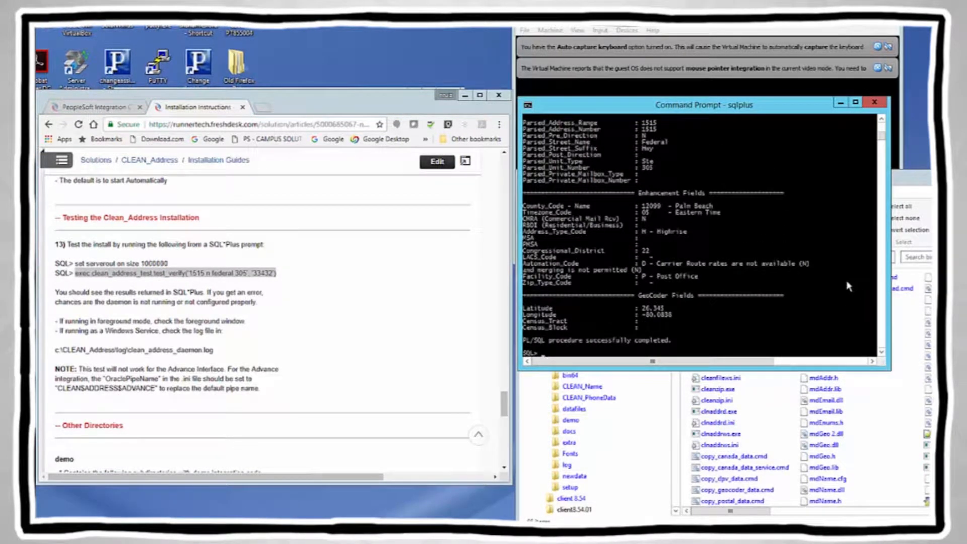
Step: Scroll through the test_verify output to review the returned address fields
click(882, 121)
click(883, 121)
click(882, 120)
click(882, 121)
click(882, 120)
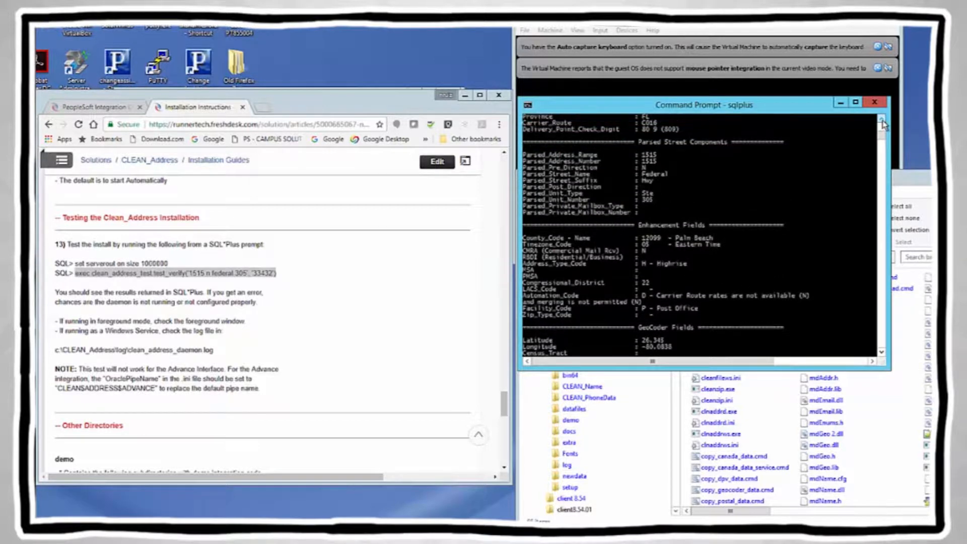
click(882, 121)
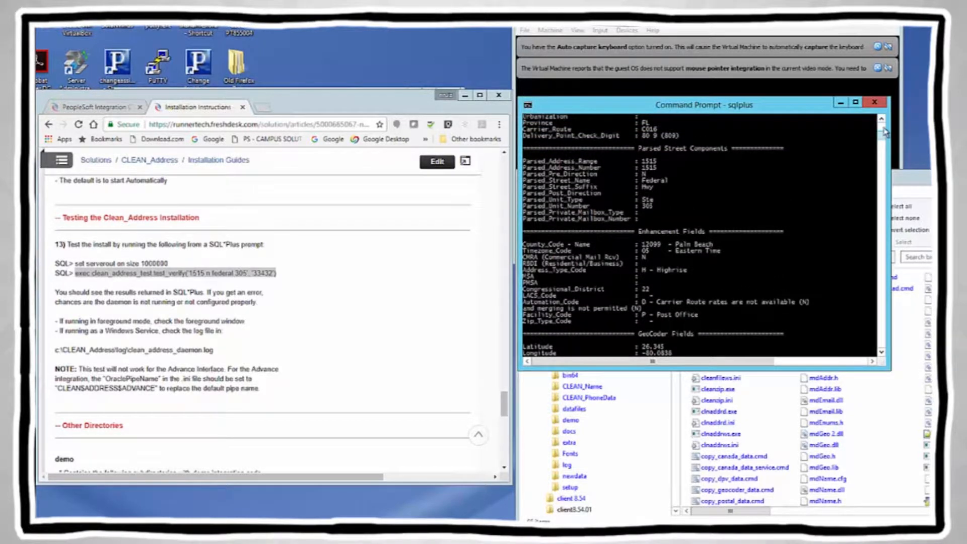
drag(882, 134, 883, 124)
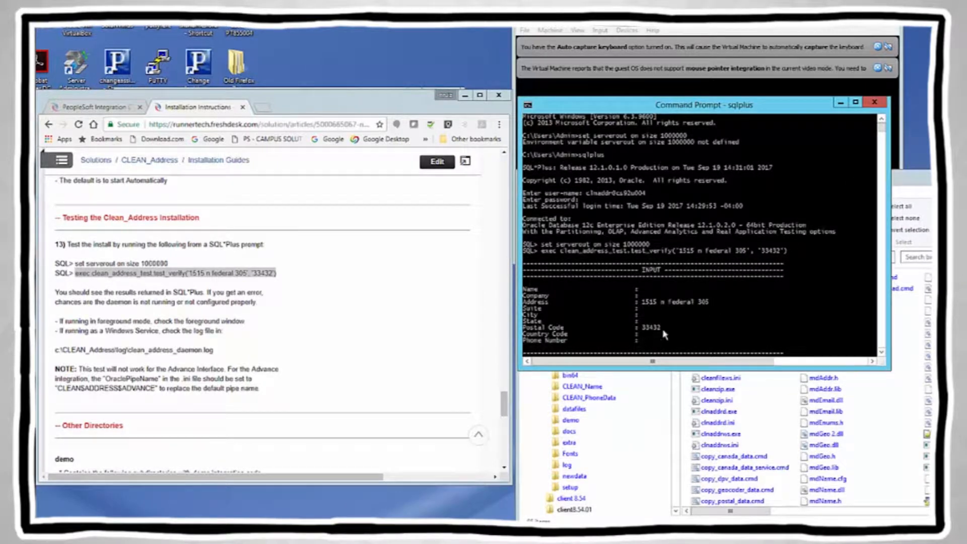
click(883, 356)
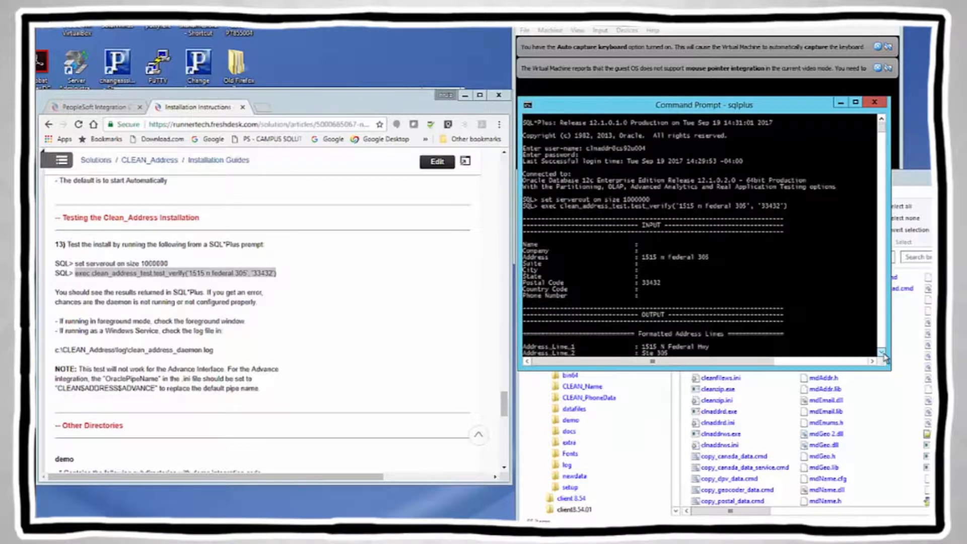
click(883, 354)
click(883, 354)
click(883, 355)
click(883, 354)
click(883, 355)
click(883, 354)
click(883, 354)
click(883, 355)
click(883, 355)
click(883, 355)
click(883, 355)
click(883, 354)
click(883, 355)
click(883, 355)
click(883, 354)
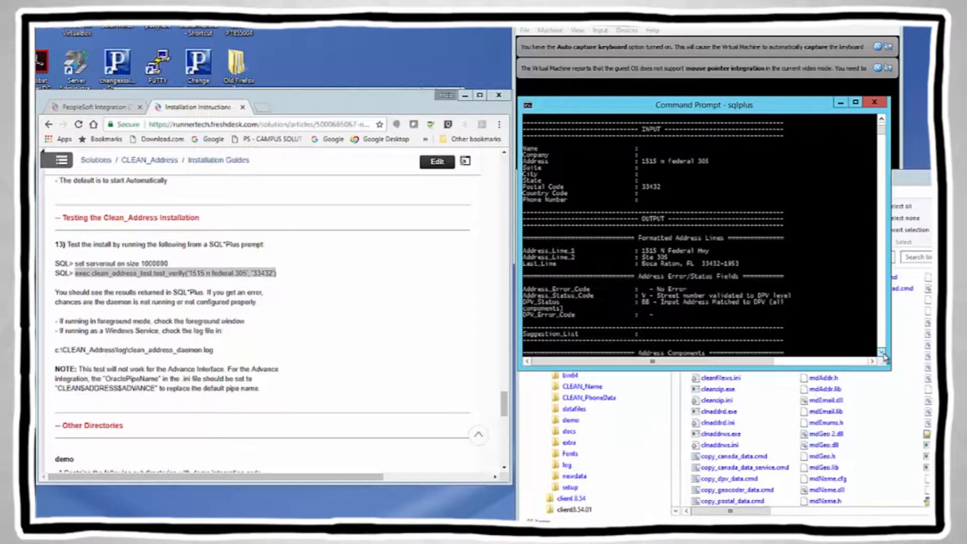
click(883, 354)
click(883, 355)
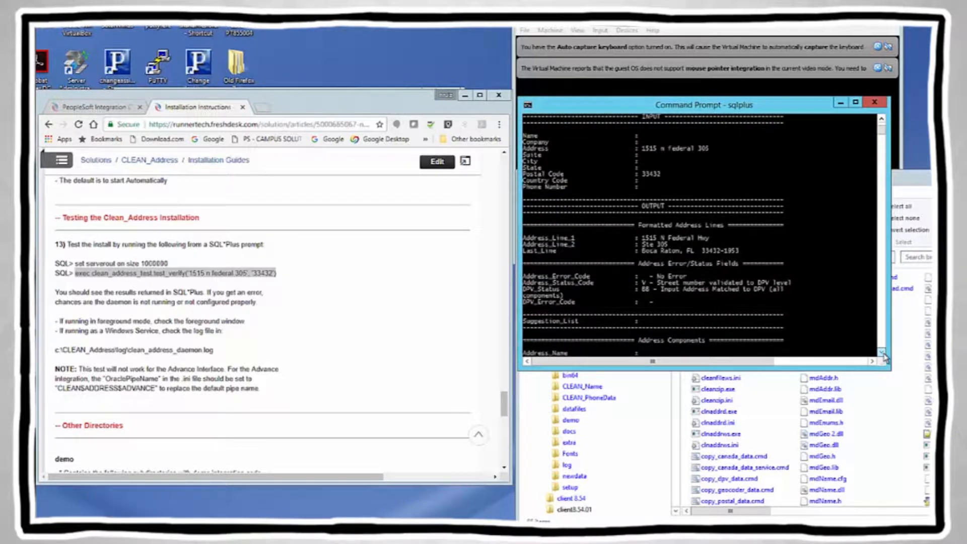
click(884, 355)
click(884, 135)
click(882, 120)
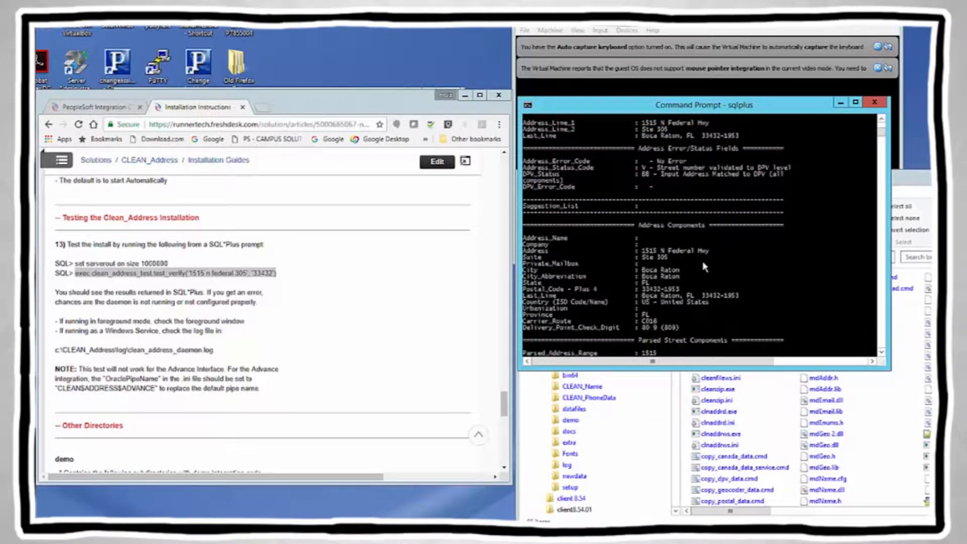
drag(644, 257, 667, 259)
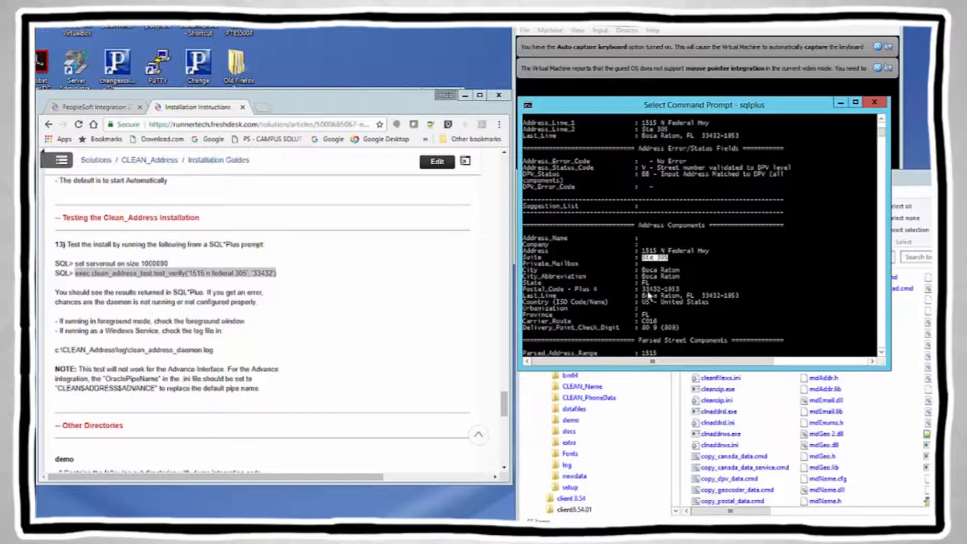
drag(645, 291, 680, 292)
drag(643, 251, 708, 255)
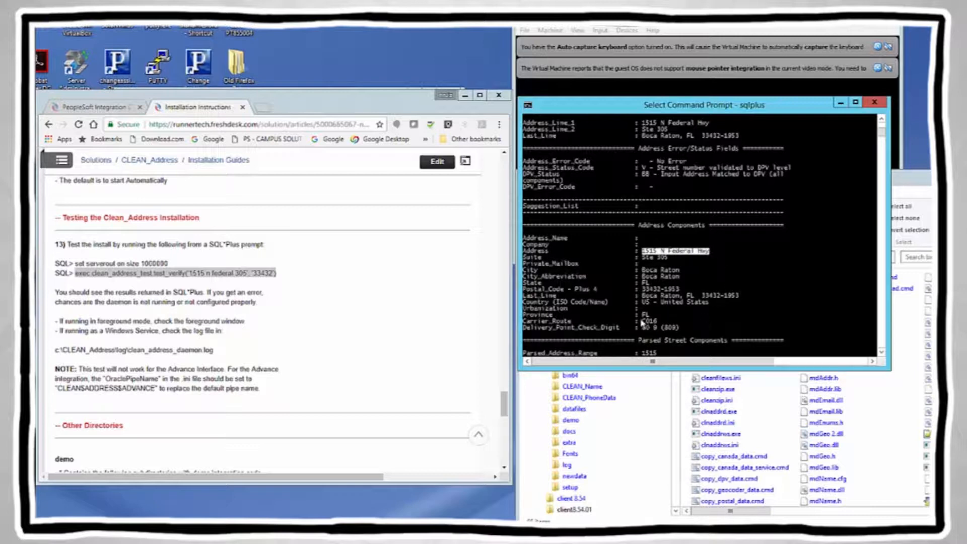
drag(643, 315, 679, 330)
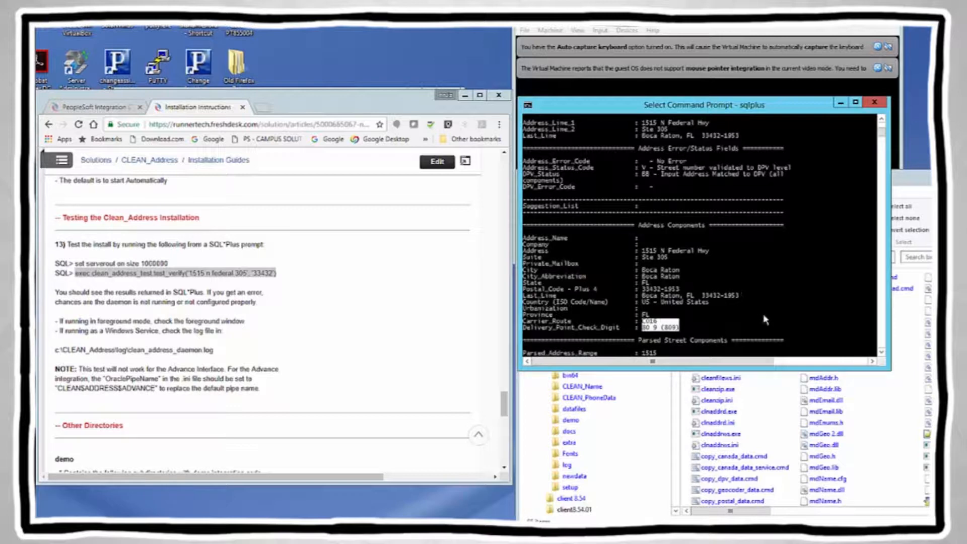
scroll(850, 232, up, 2)
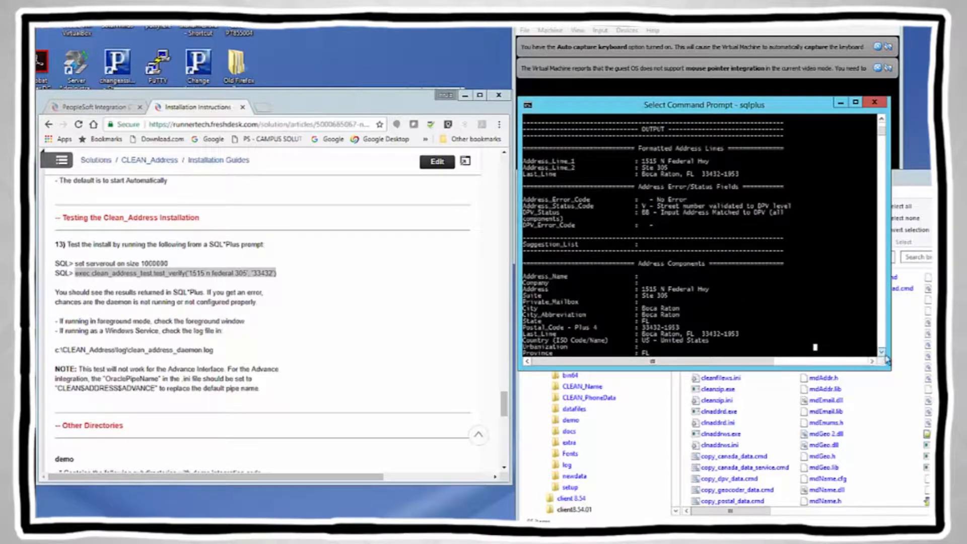
right_click(824, 341)
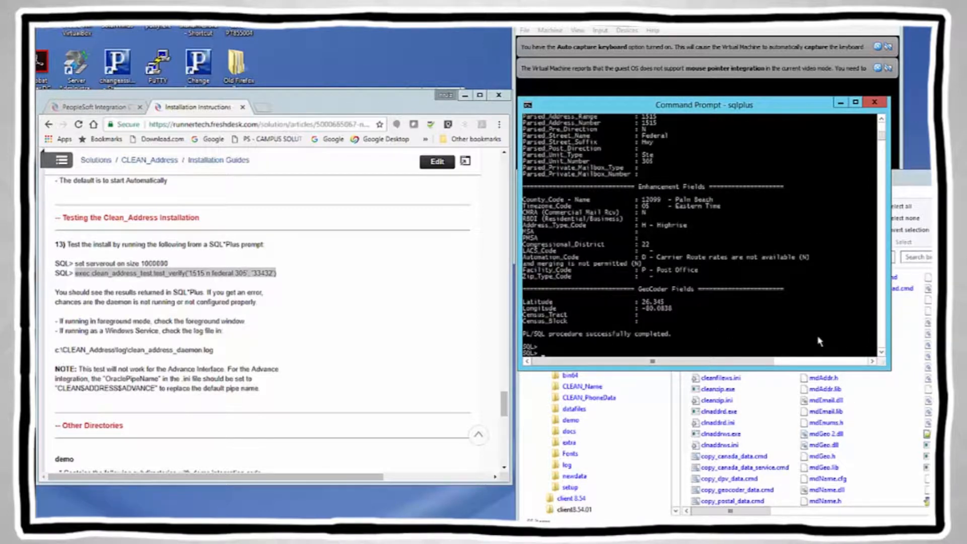
Step: Exit SQL*Plus back to the Windows command prompt
click(545, 352)
right_click(546, 352)
key(Return)
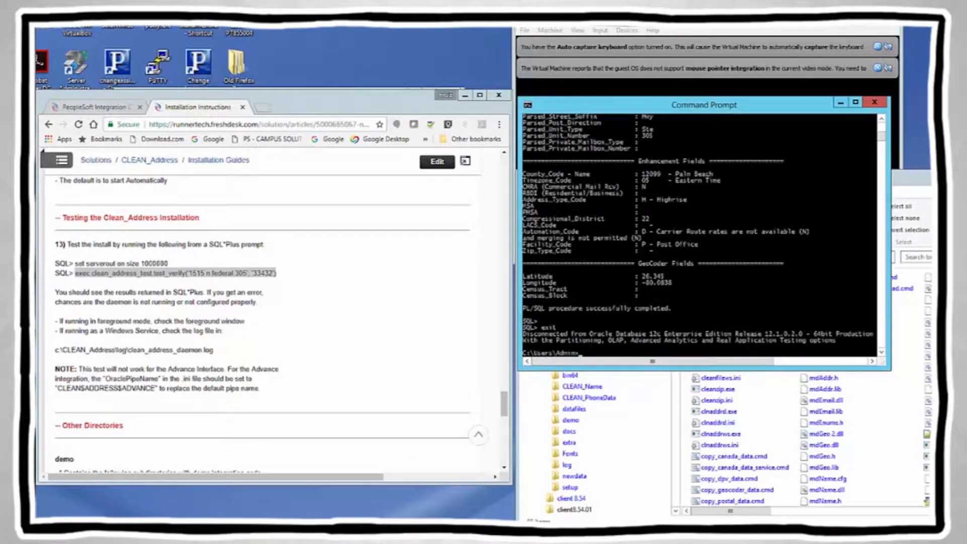
Step: Copy the test Request and Response lines from the clnaddrd console, then move it aside
click(153, 192)
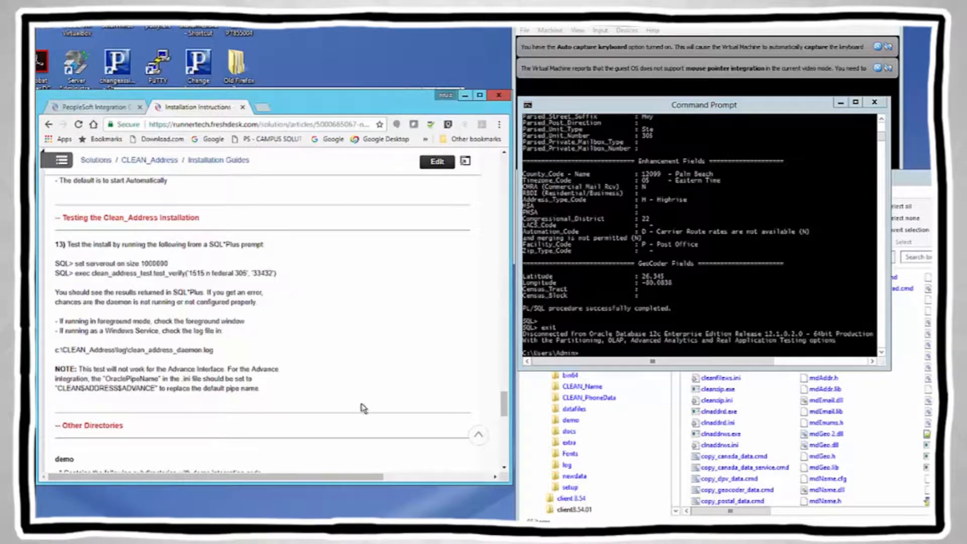
mouse_move(389, 535)
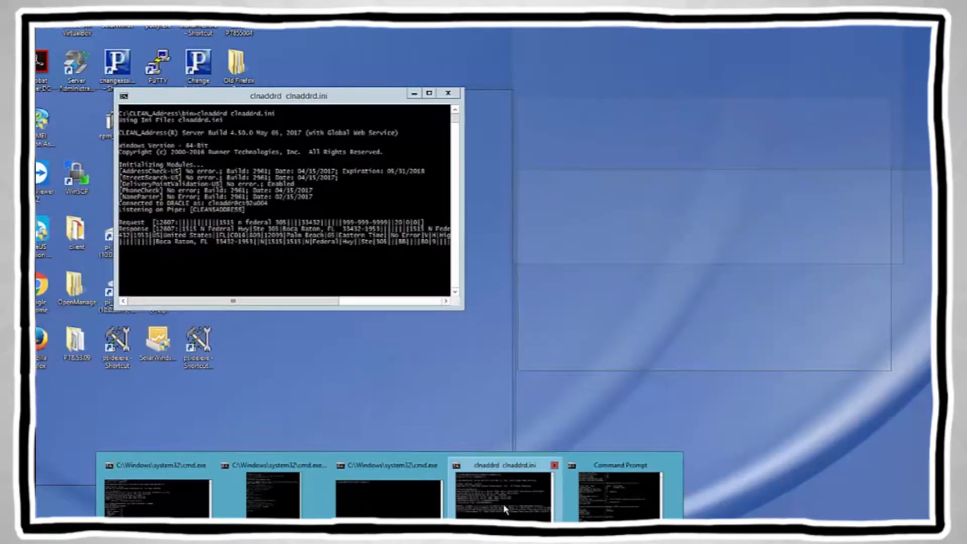
click(504, 498)
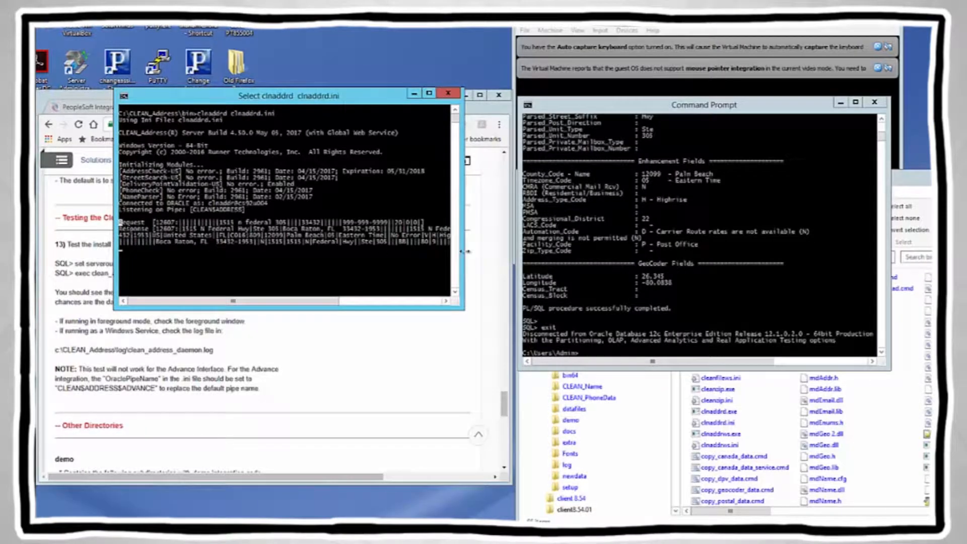
drag(121, 223, 439, 243)
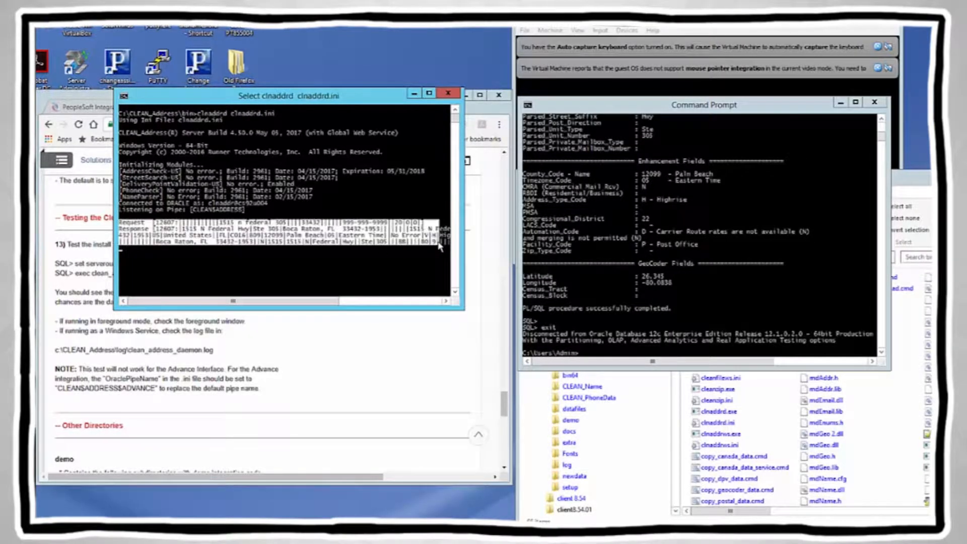
right_click(307, 263)
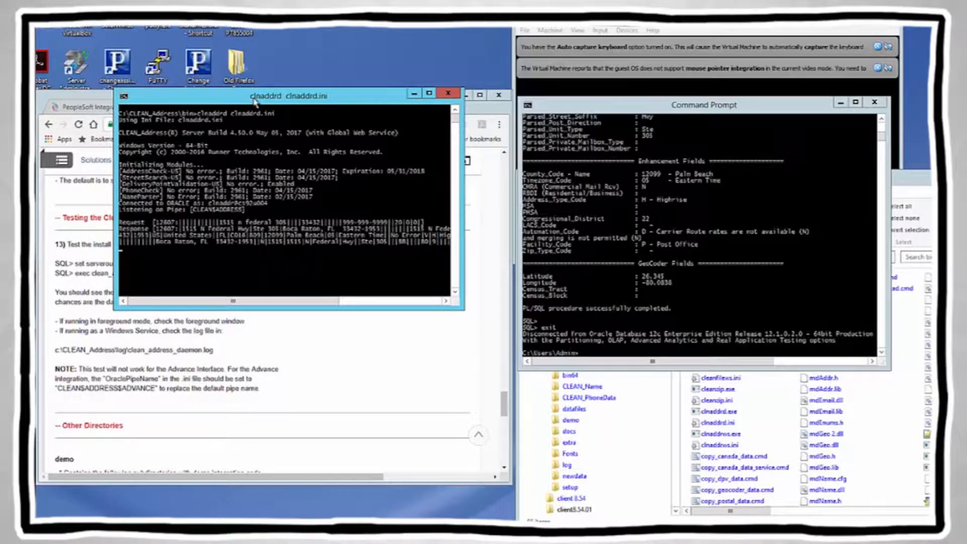
drag(254, 101, 261, 7)
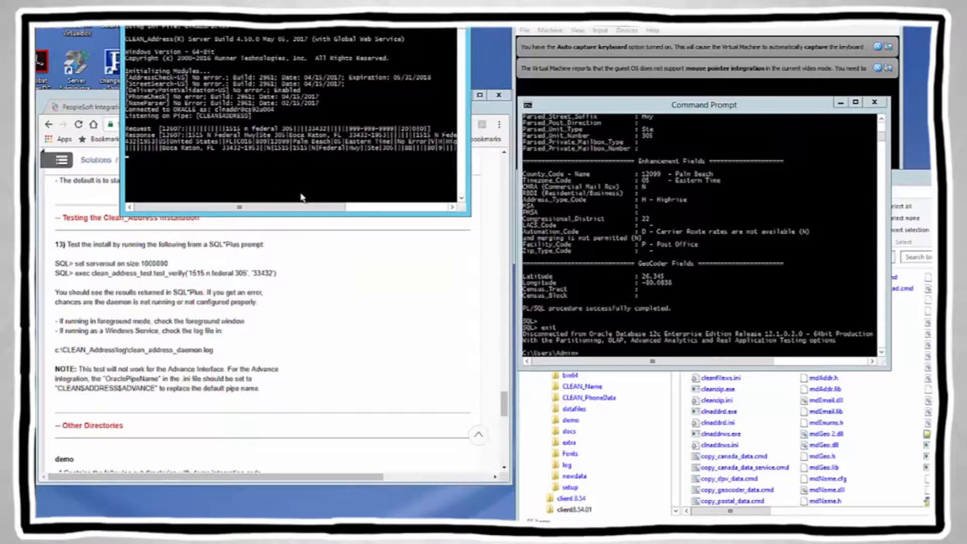
click(313, 314)
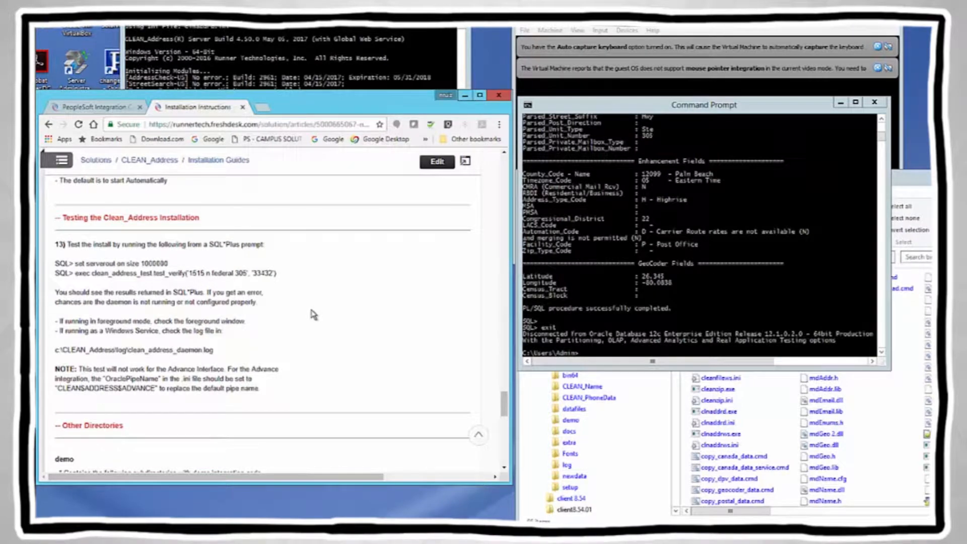
Step: Jump to the Windows service section and mark the bin\install_win_service.bat path in step 11
key(Home)
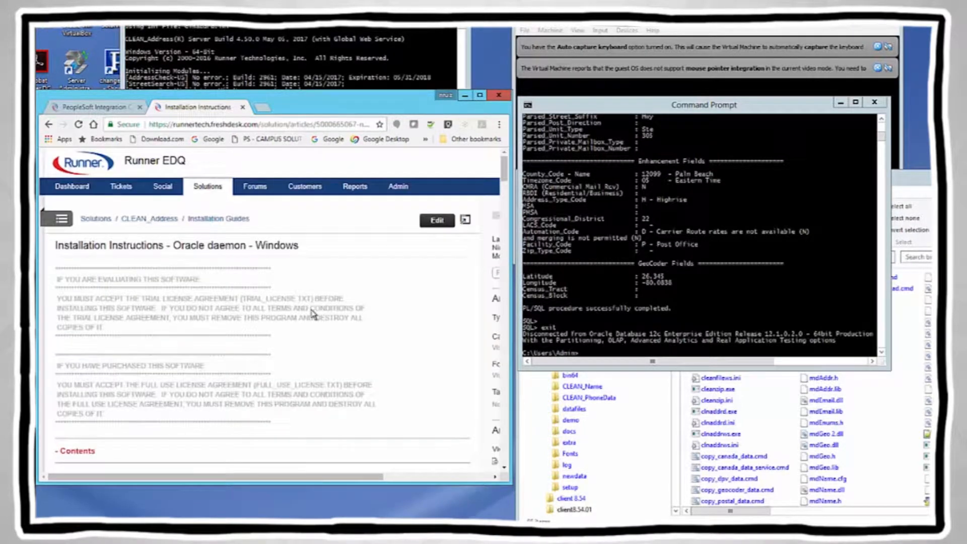
scroll(318, 324, down, 4)
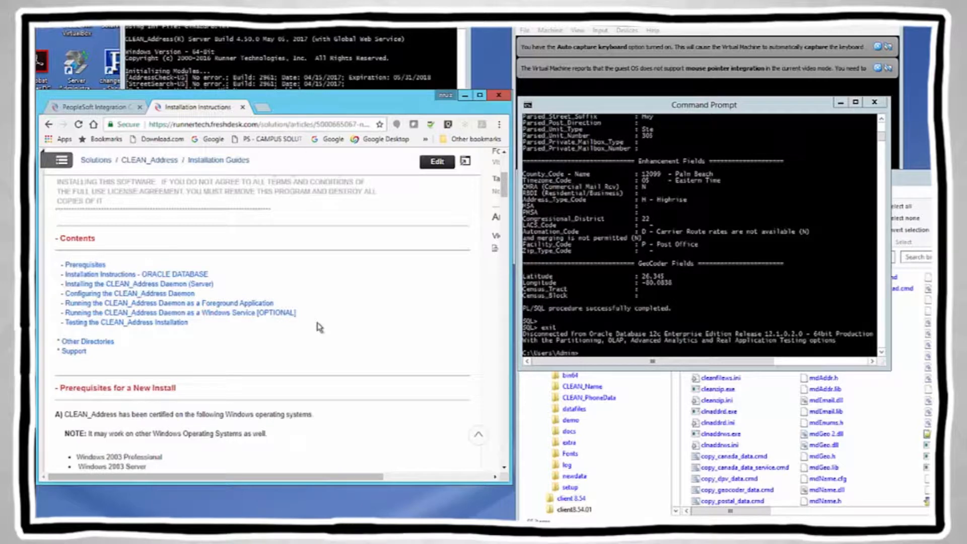
click(208, 314)
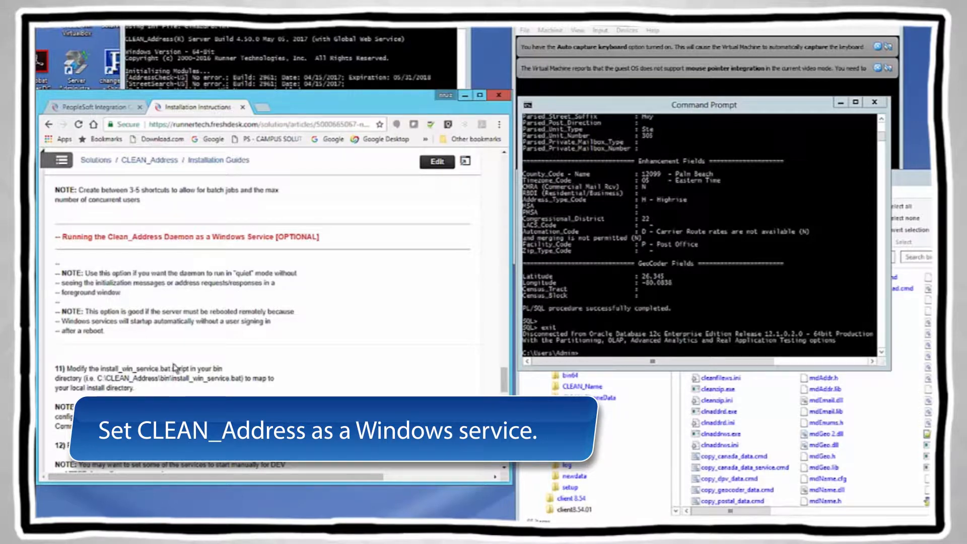
drag(101, 368, 172, 368)
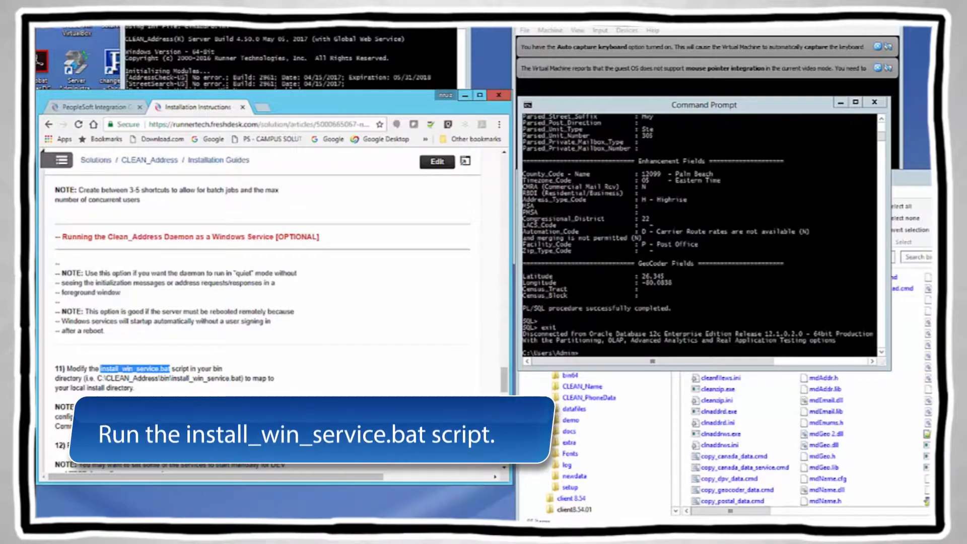
click(196, 381)
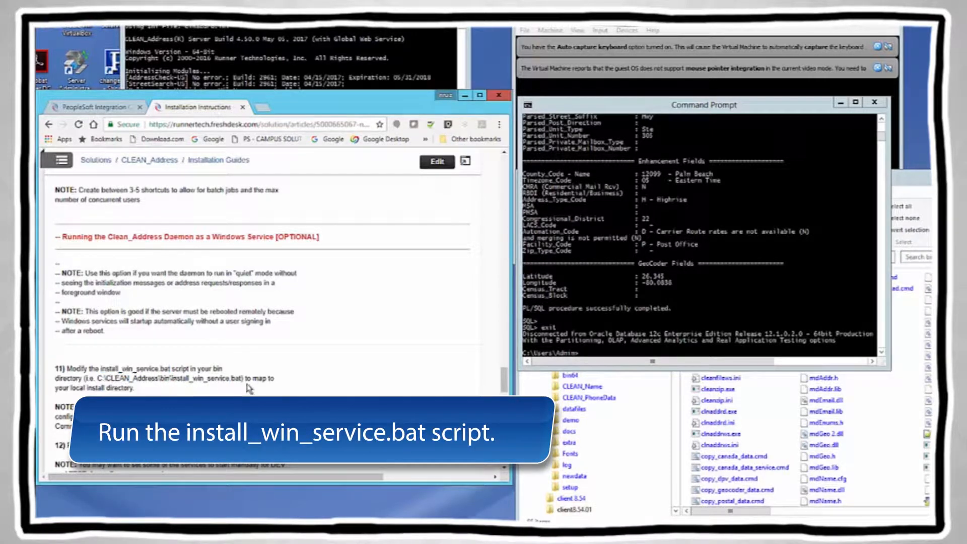
drag(241, 378, 161, 379)
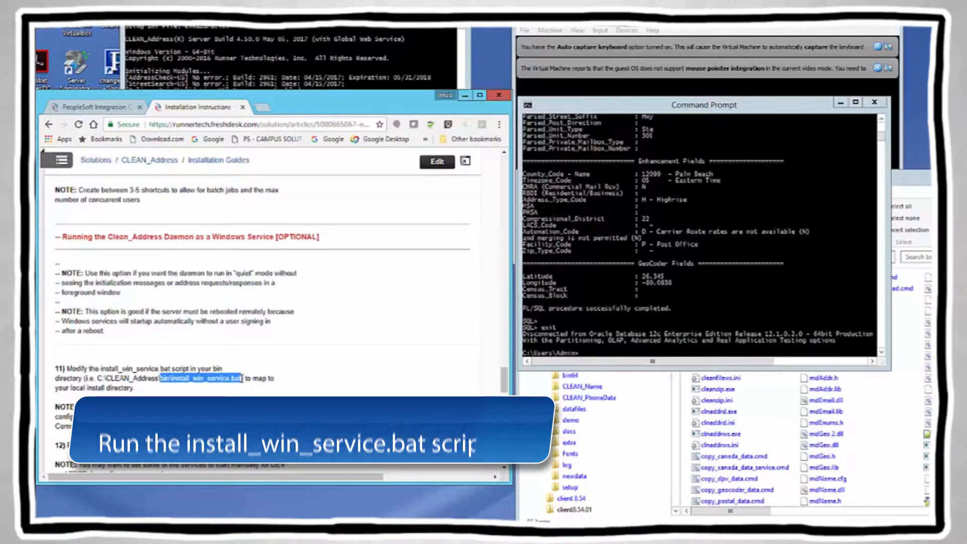
click(916, 185)
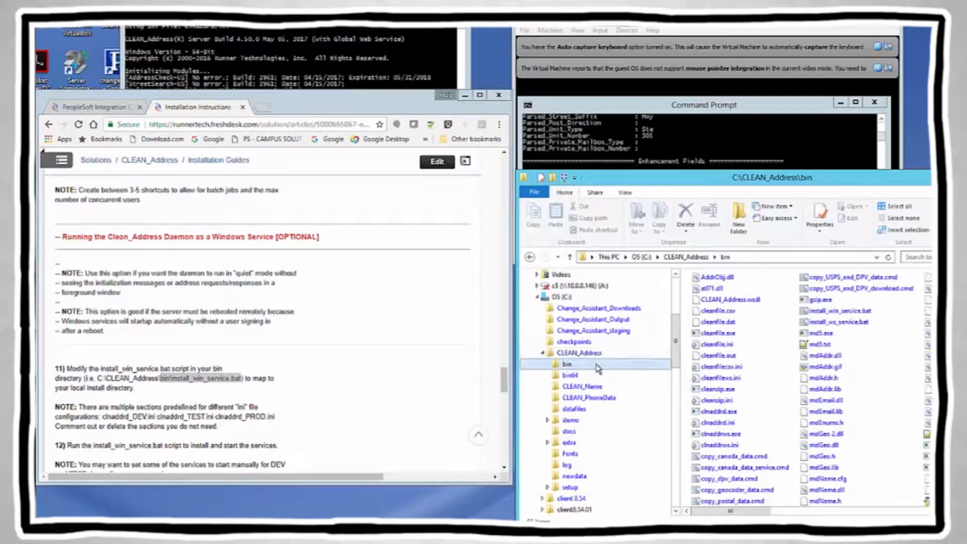
click(763, 350)
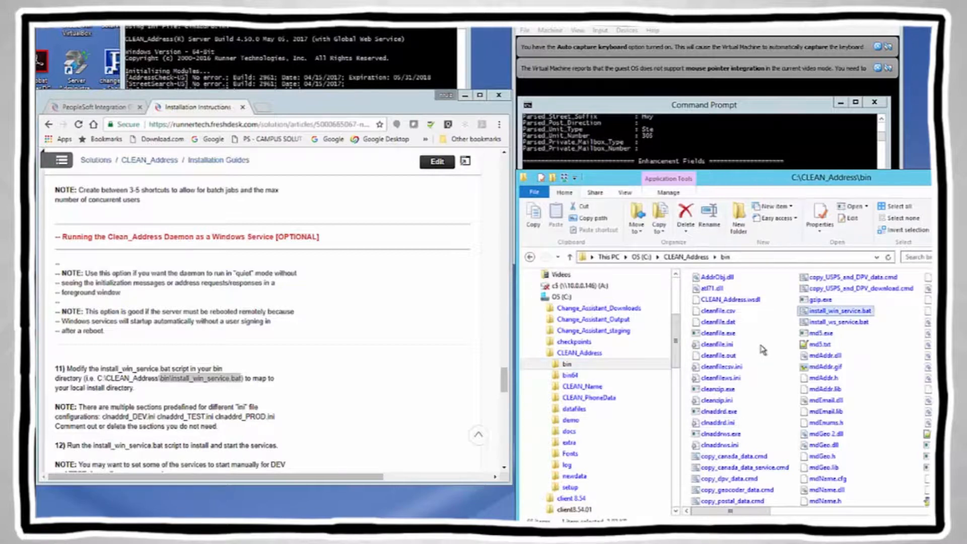
double_click(831, 311)
key(alt+Tab)
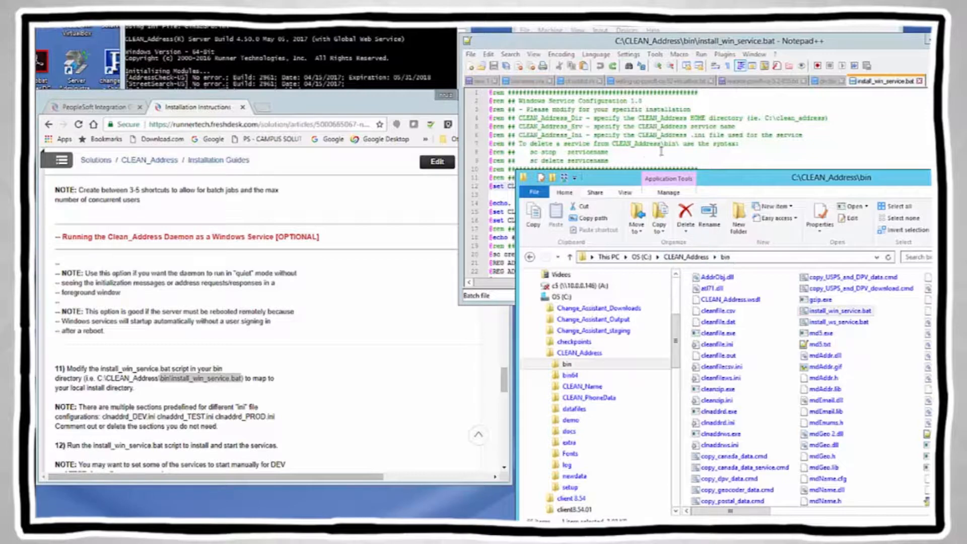
click(708, 154)
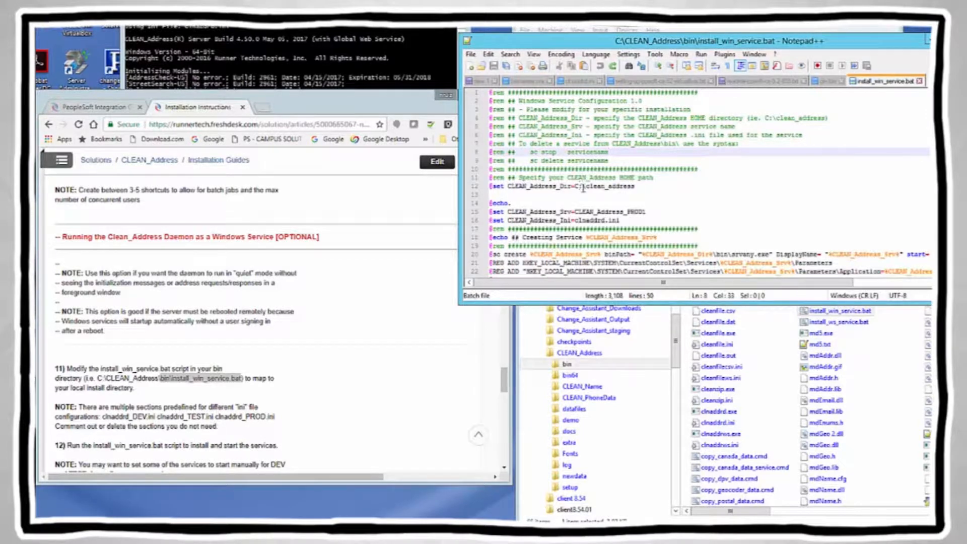
key(alt+Tab)
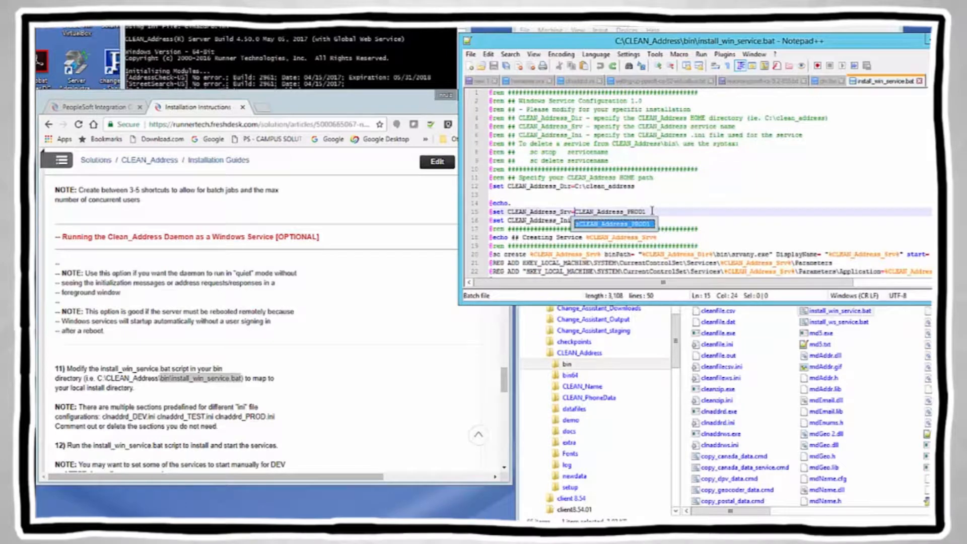
double_click(650, 210)
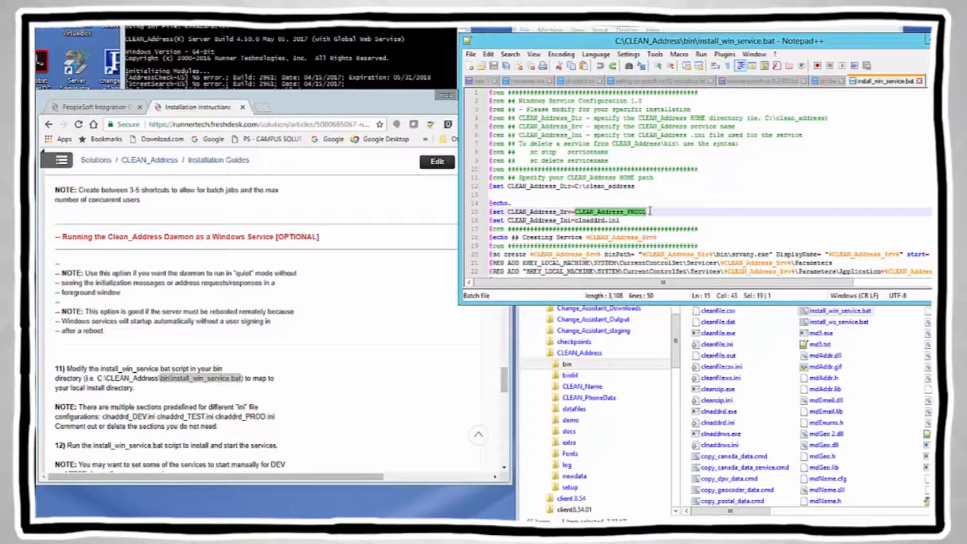
click(576, 220)
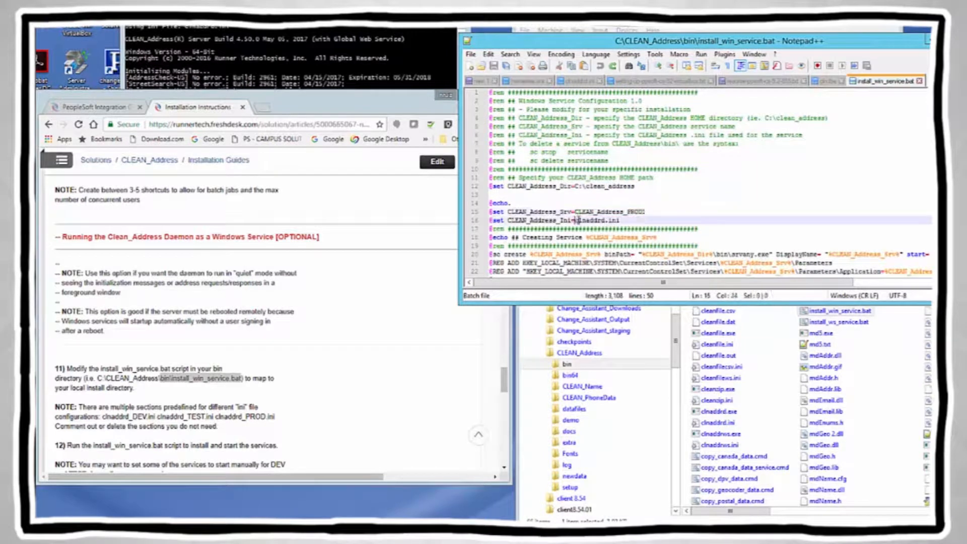
shift+click(628, 220)
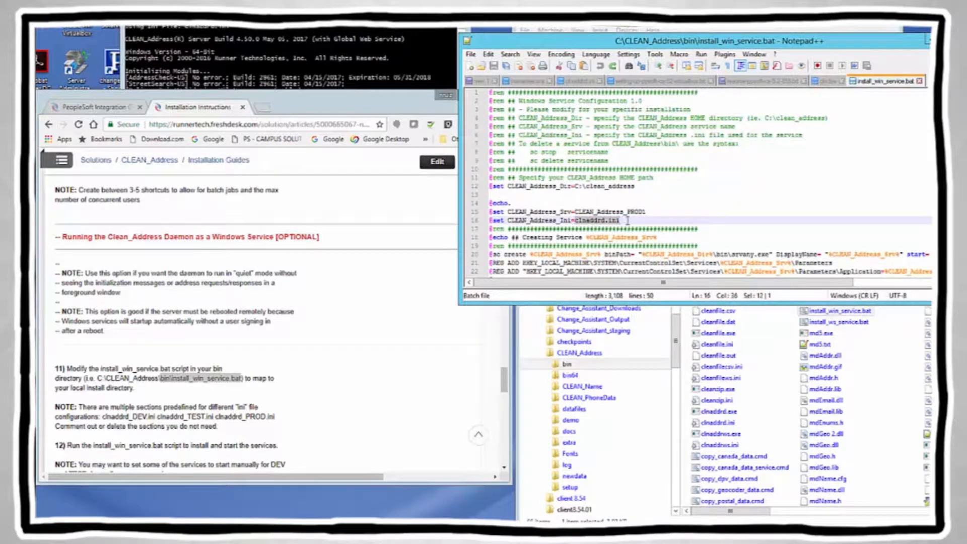
click(667, 212)
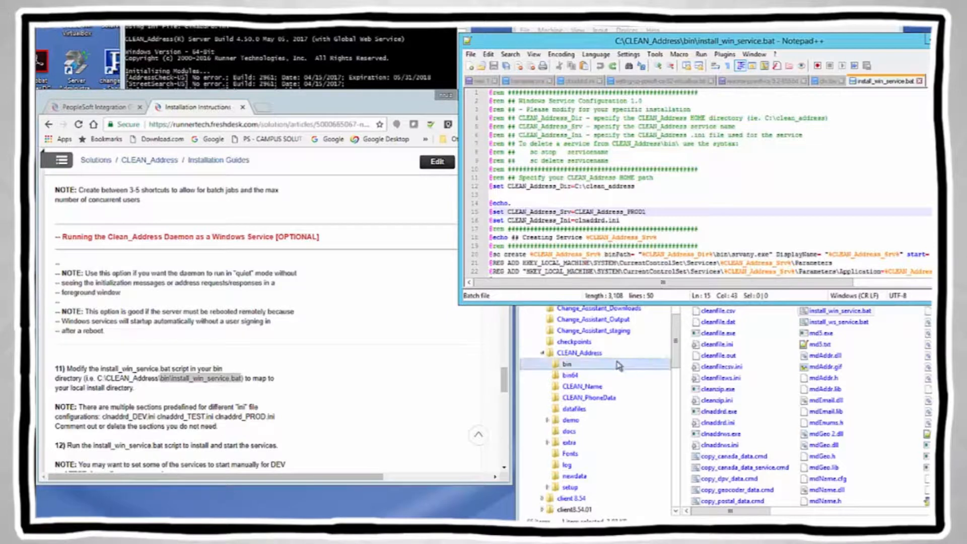
scroll(711, 183, down, 1)
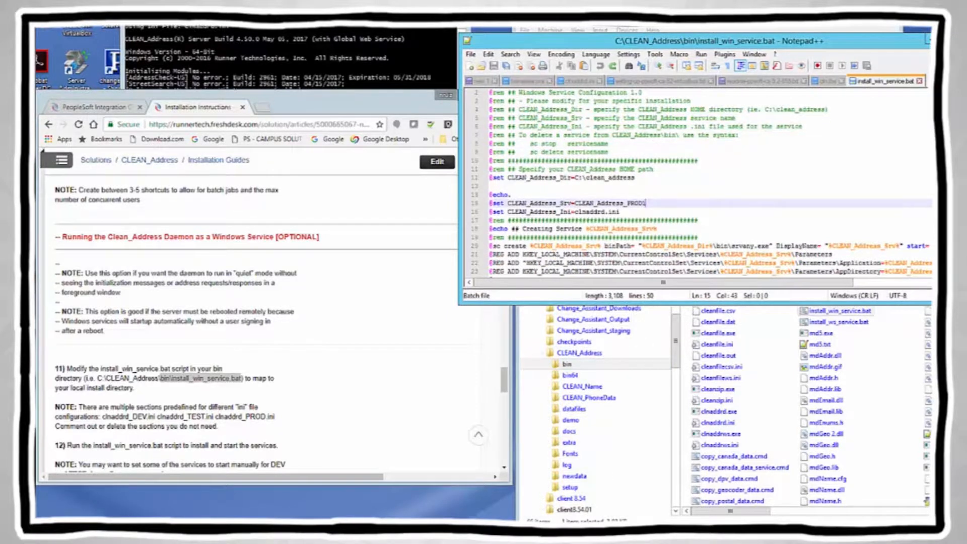
scroll(710, 183, down, 3)
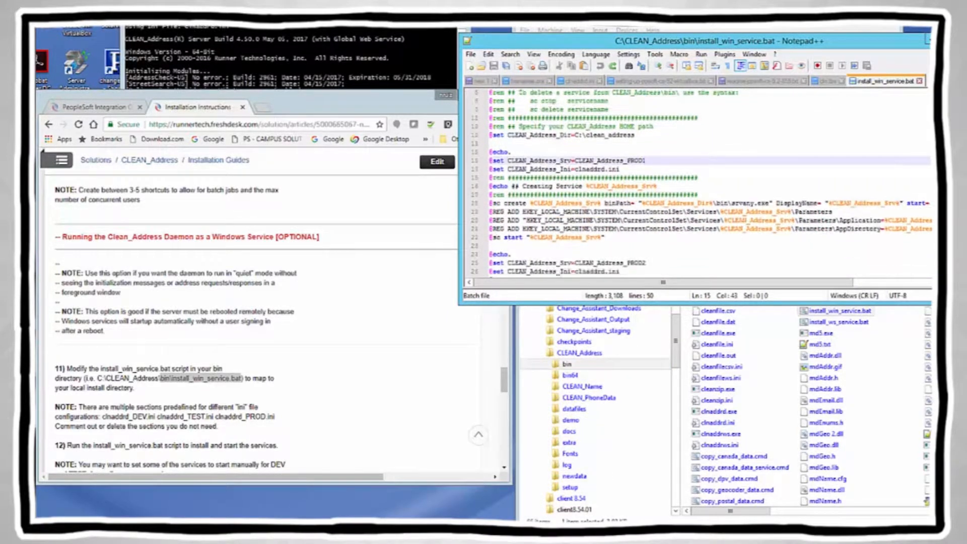
scroll(710, 183, down, 3)
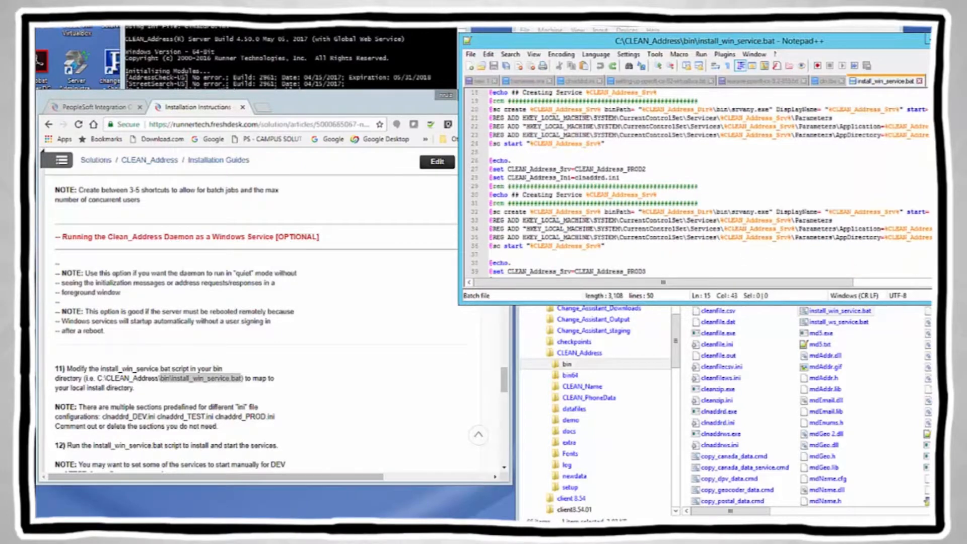
scroll(770, 237, down, 1)
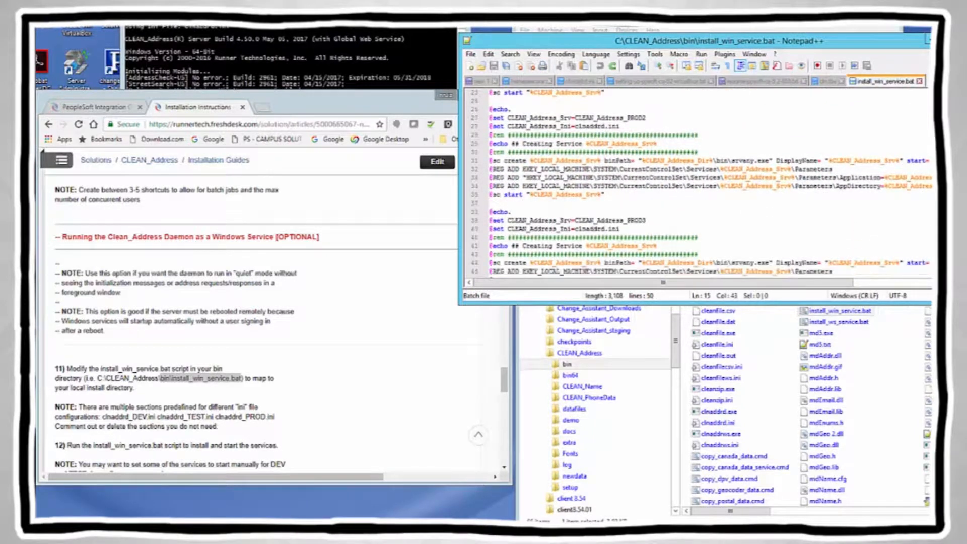
click(576, 116)
shift+click(646, 117)
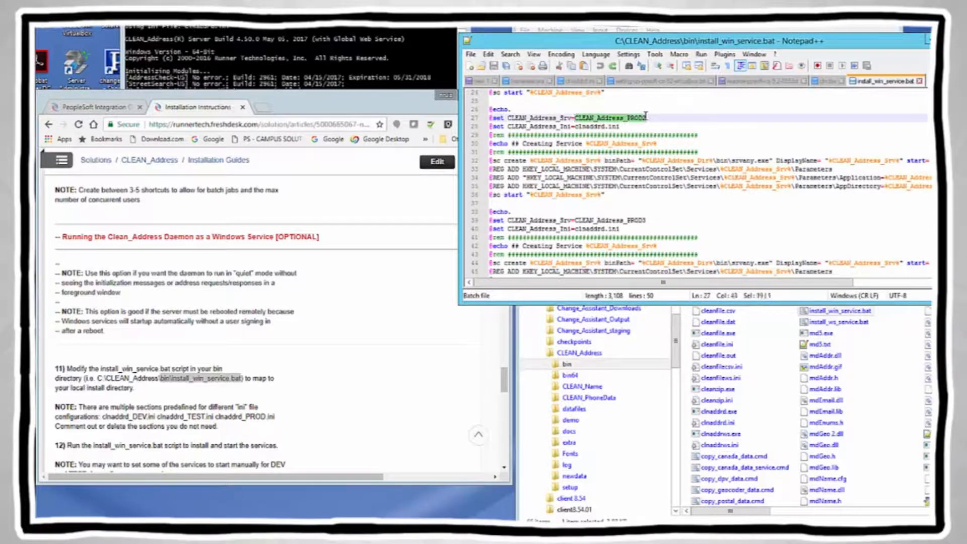
click(576, 220)
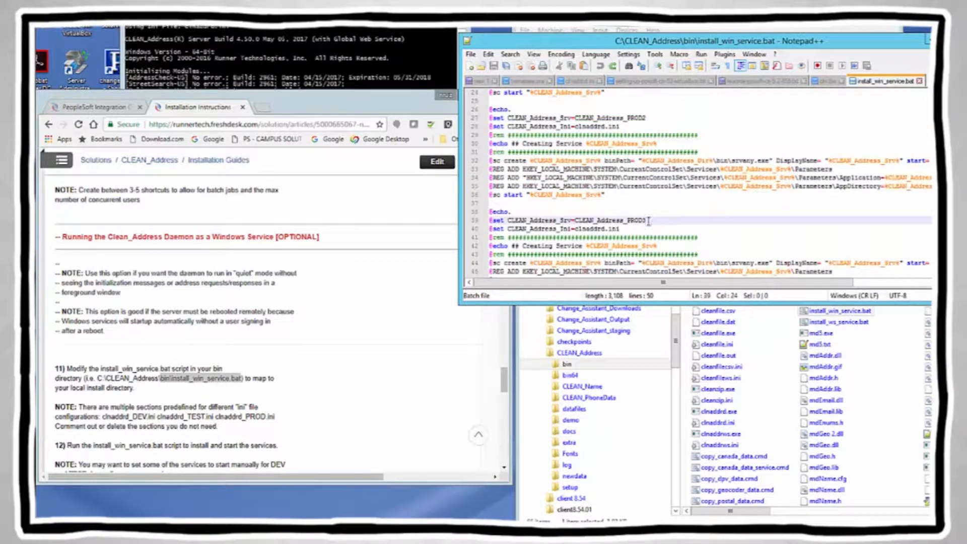
shift+click(647, 221)
scroll(647, 220, down, 1)
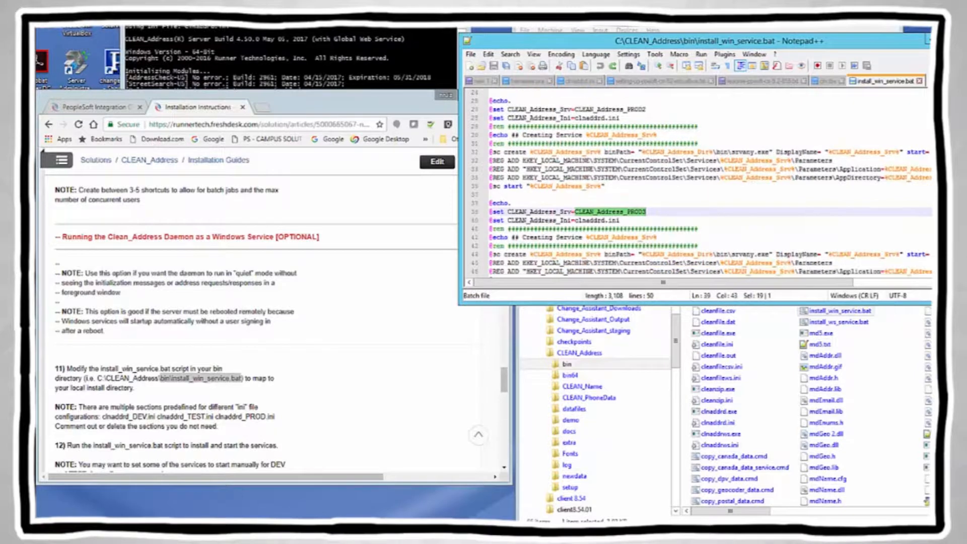
scroll(710, 182, down, 1)
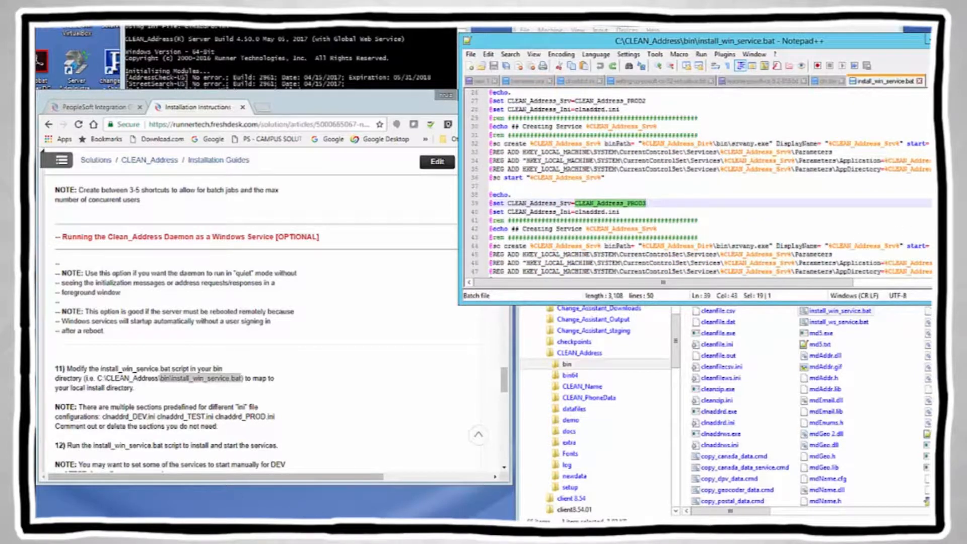
scroll(711, 183, down, 1)
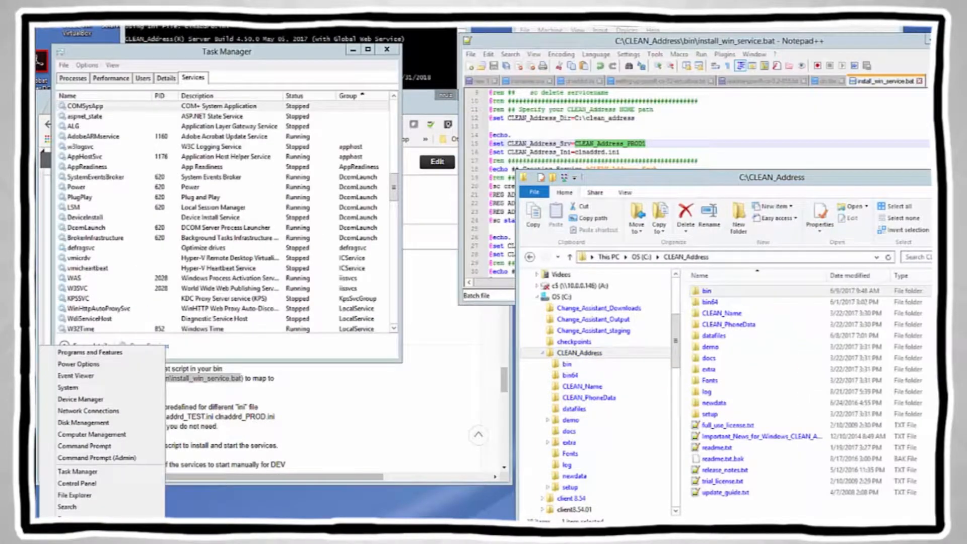
Step: Open an administrator command prompt and CD into the copied C:\CLEAN_Address\bin path
click(78, 458)
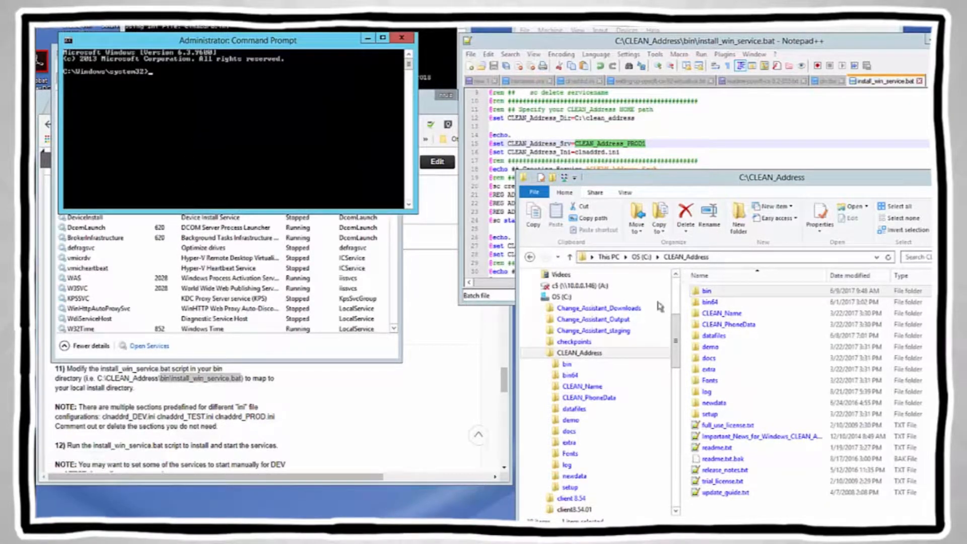
click(568, 364)
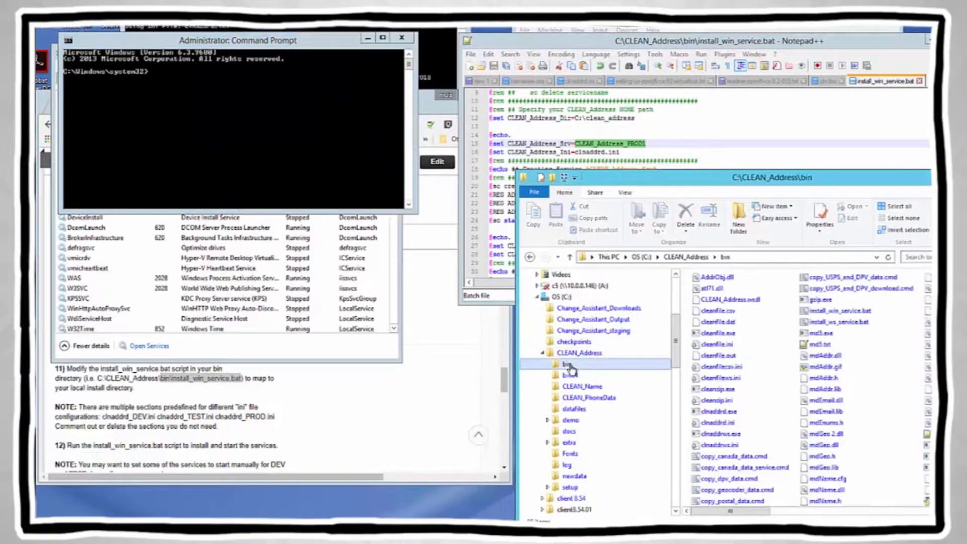
click(750, 262)
right_click(644, 261)
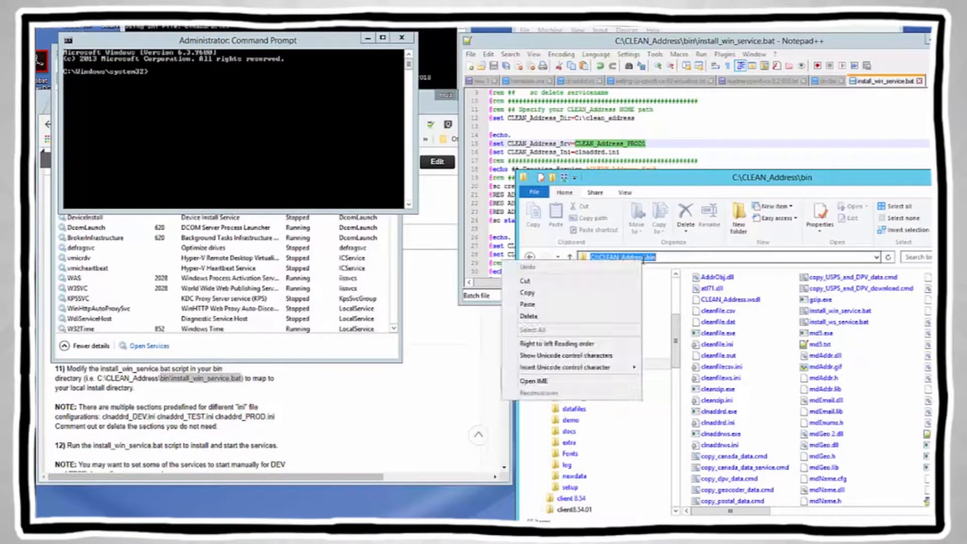
click(534, 294)
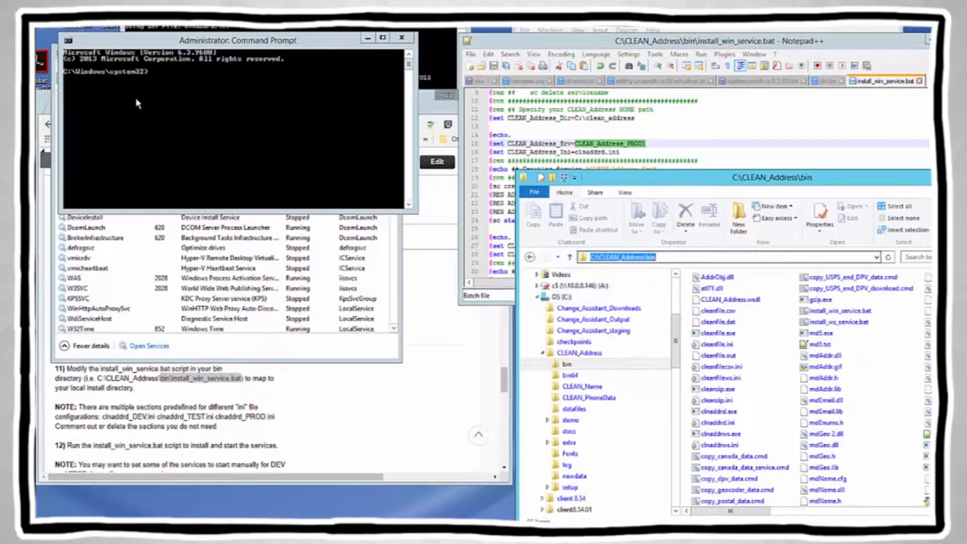
click(157, 80)
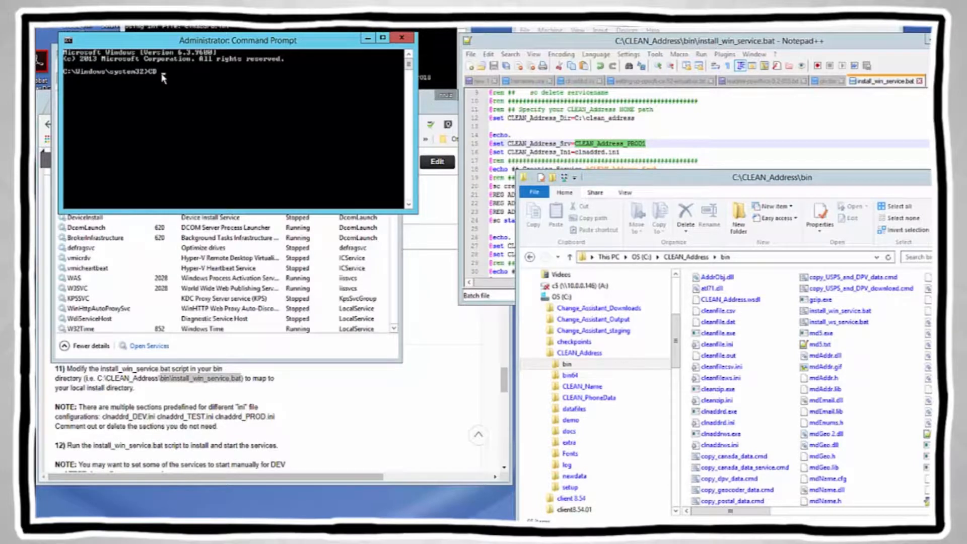
text(CD)
right_click(162, 78)
key(Return)
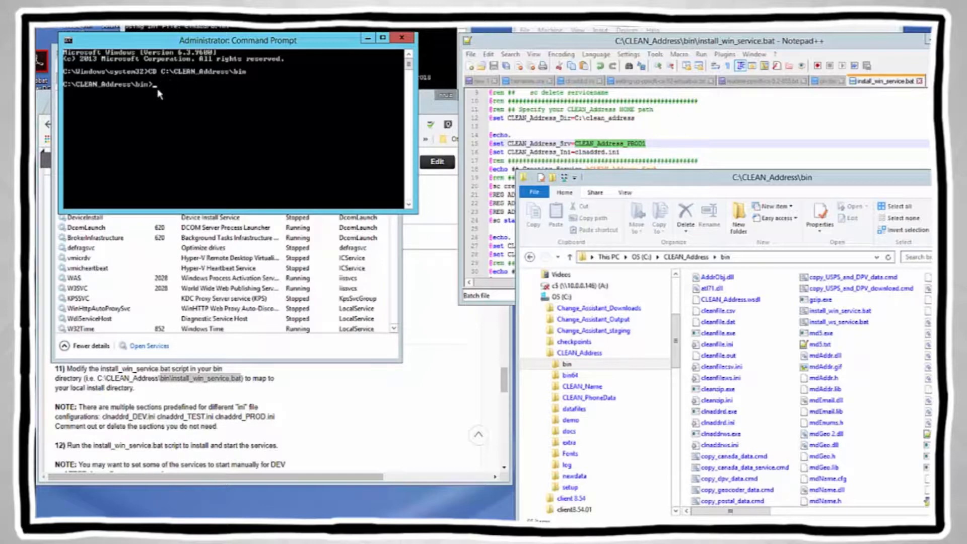
Step: Run install_win_service.bat to create services CLEAN_Address_PROD1 through PROD3 and let it finish
text(install_win_service.bat)
key(Return)
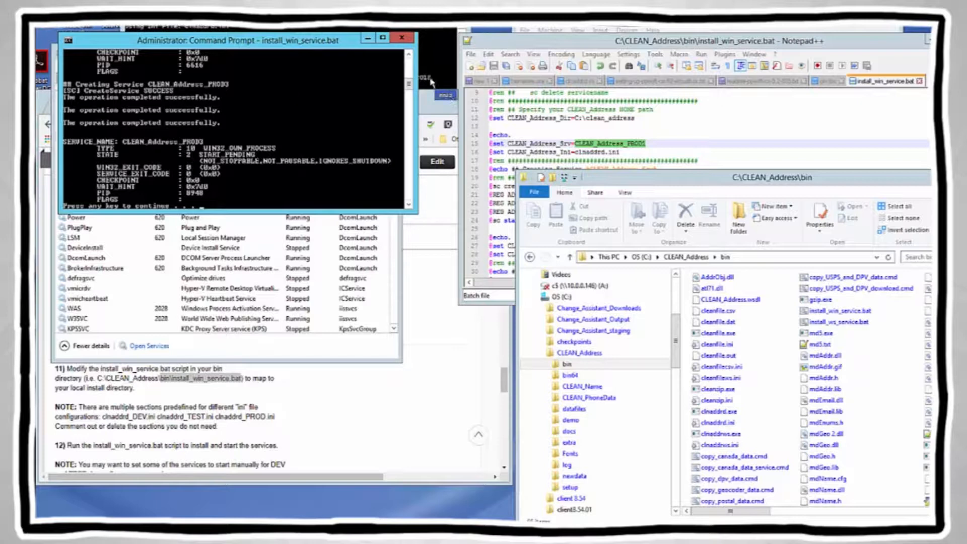
scroll(411, 60, up, 6)
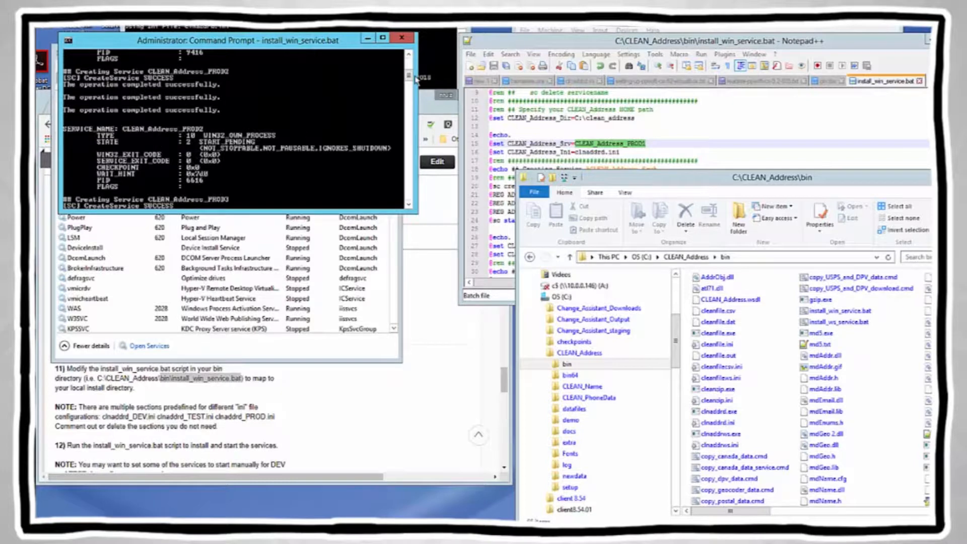
scroll(412, 61, up, 6)
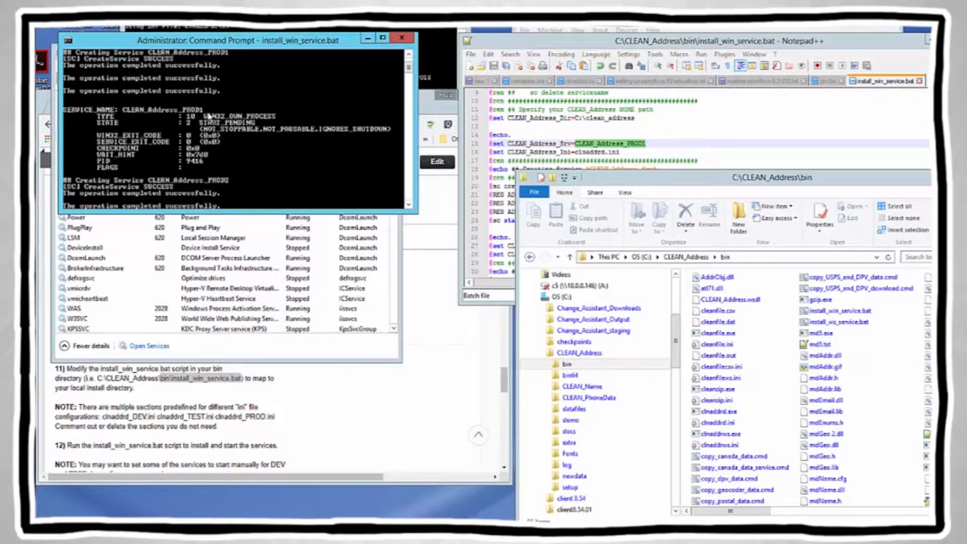
click(410, 205)
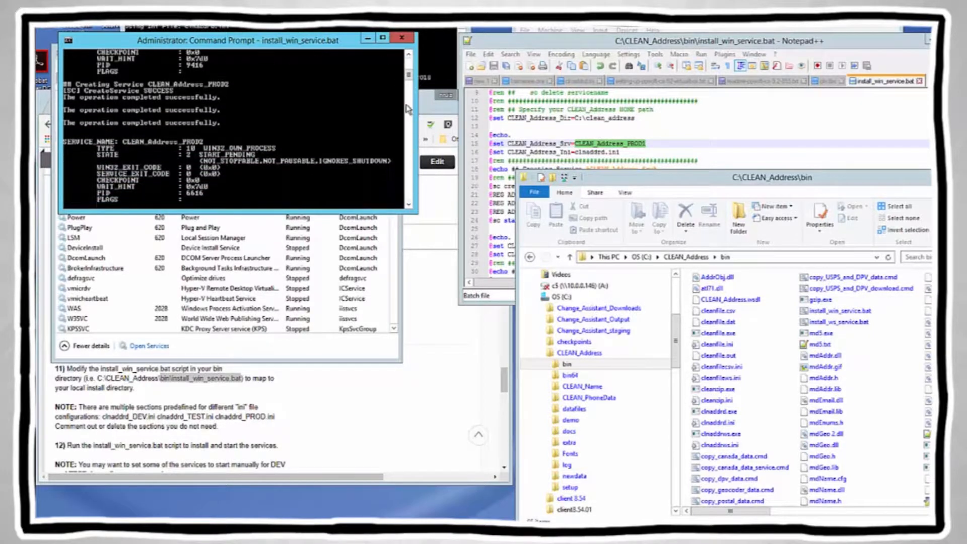
click(410, 205)
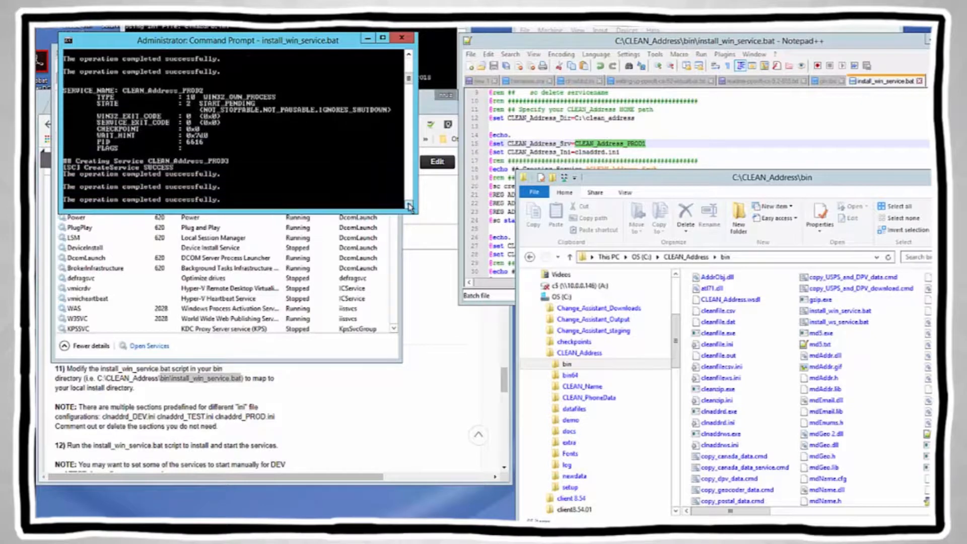
click(231, 154)
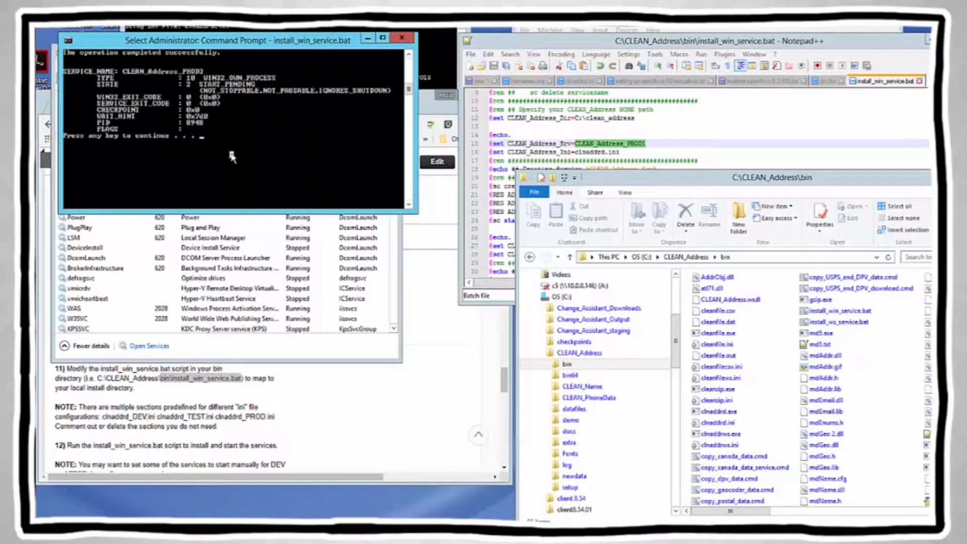
key(Return)
key(Return)
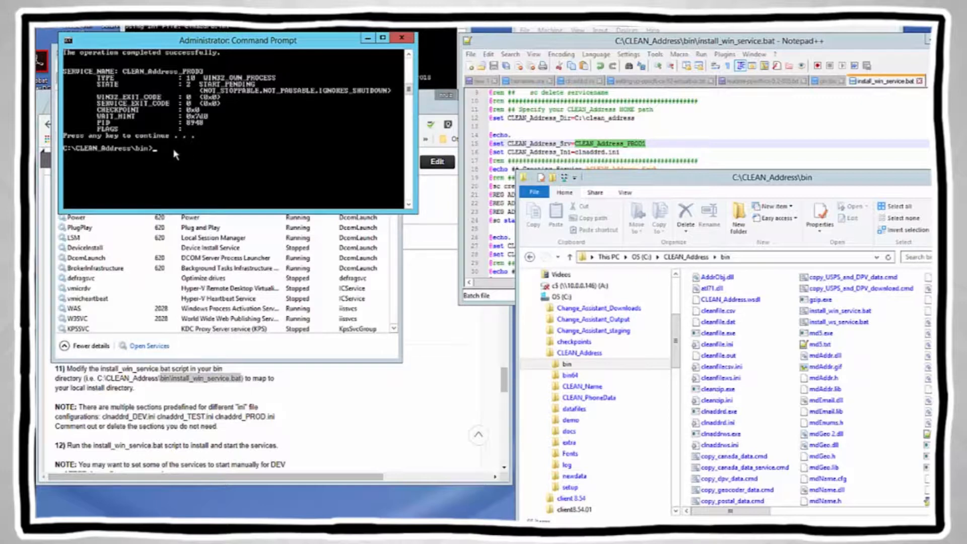
click(744, 181)
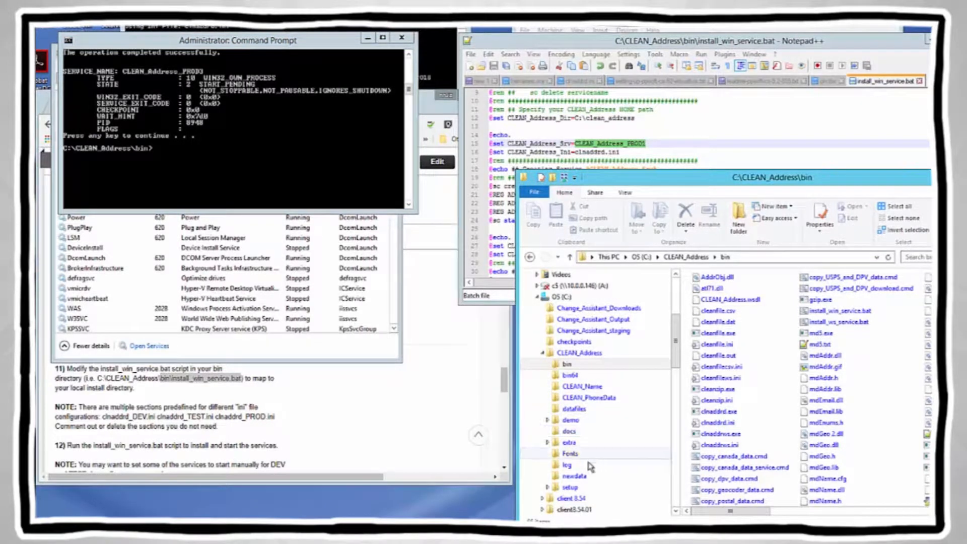
Step: Open clnaddrd.log from the CLEAN_Address log folder in Notepad++ and jump to its end
click(569, 466)
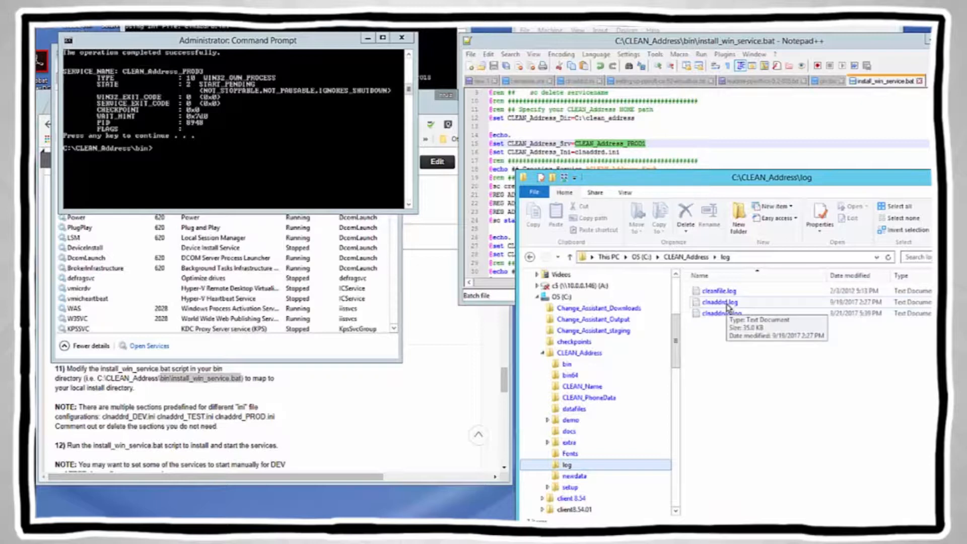
right_click(727, 304)
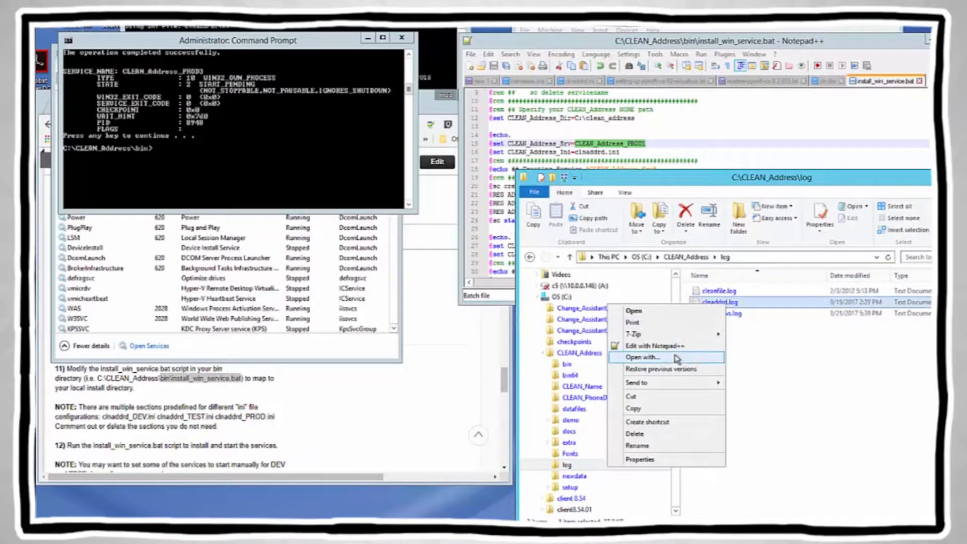
key(Escape)
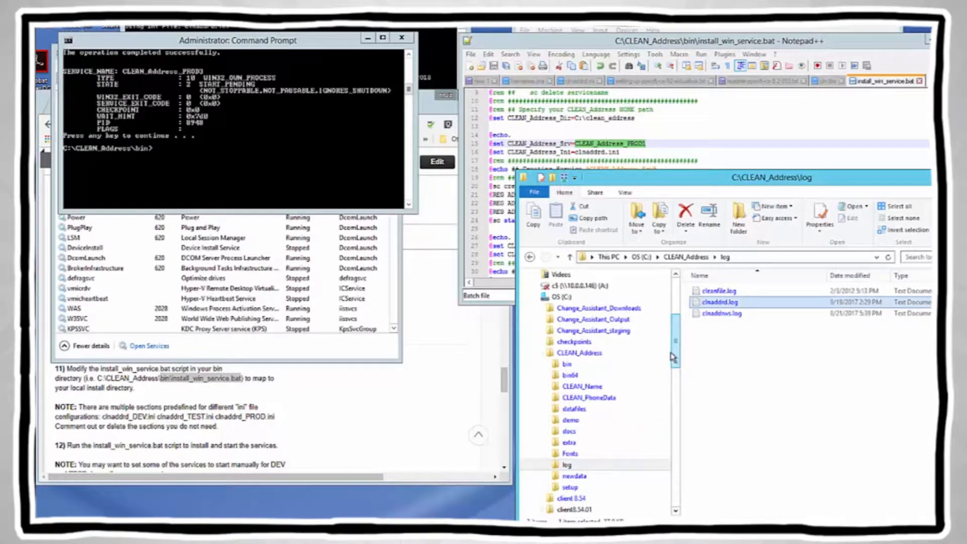
right_click(727, 304)
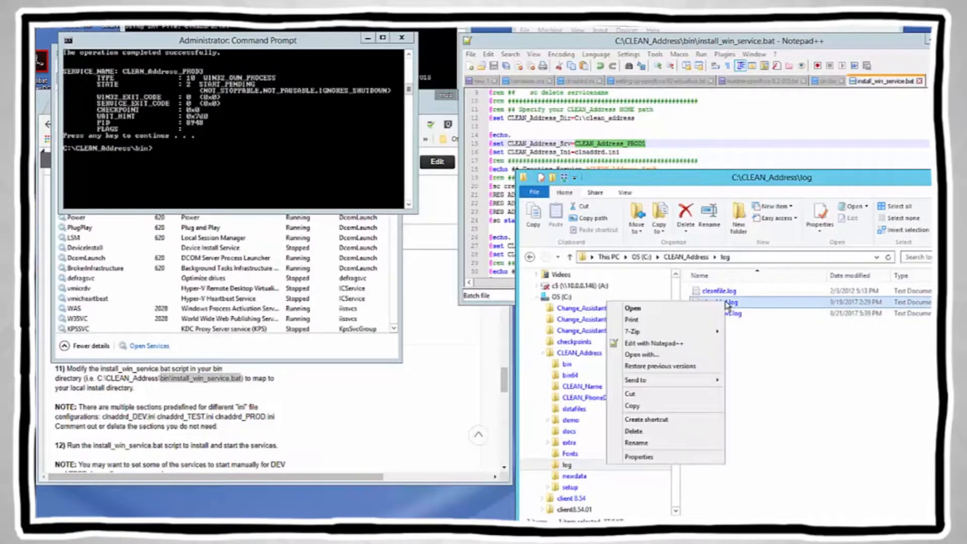
click(668, 347)
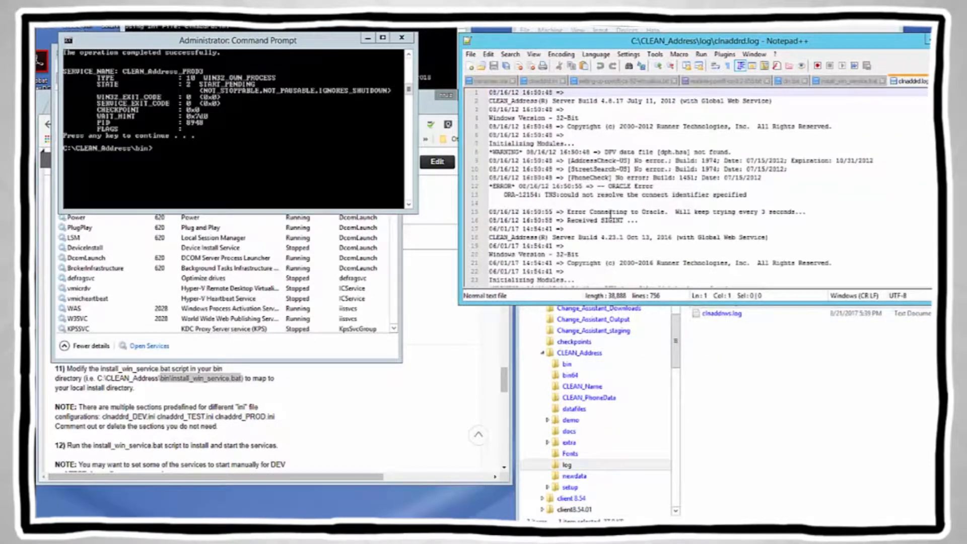
click(614, 200)
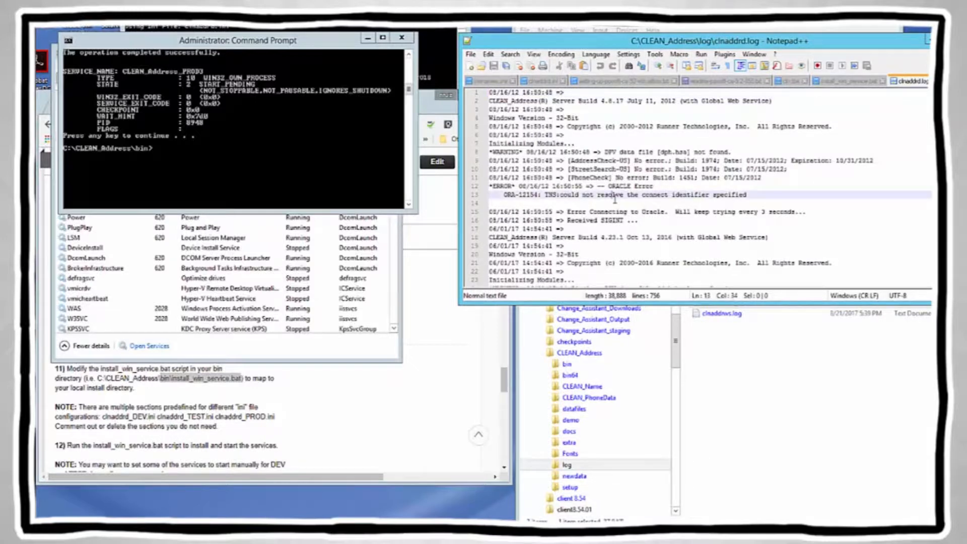
key(ctrl+End)
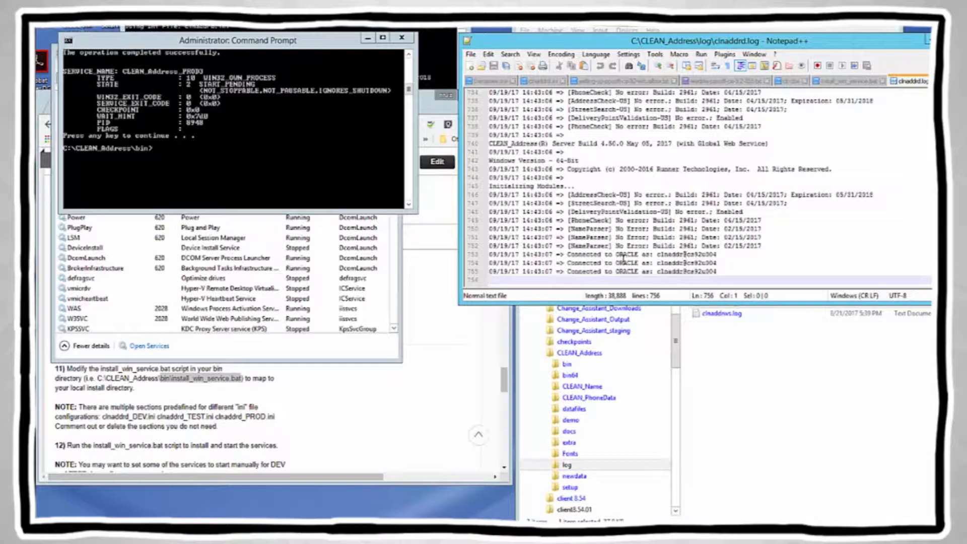
Step: Check the Connected to ORACLE, Server Build 4.50.0, 64-Bit and AddressCheck-US no-error entries, then close the log
click(658, 256)
click(693, 261)
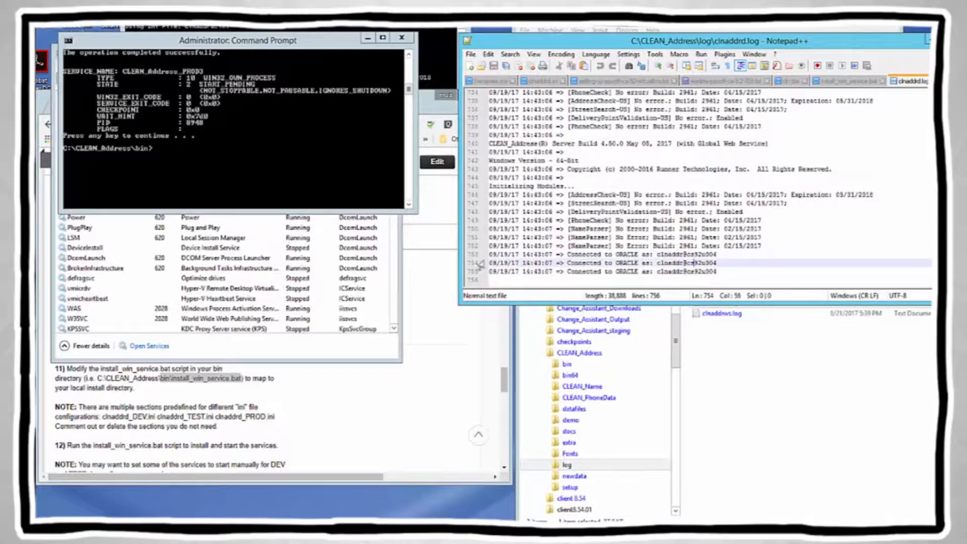
drag(553, 144, 623, 144)
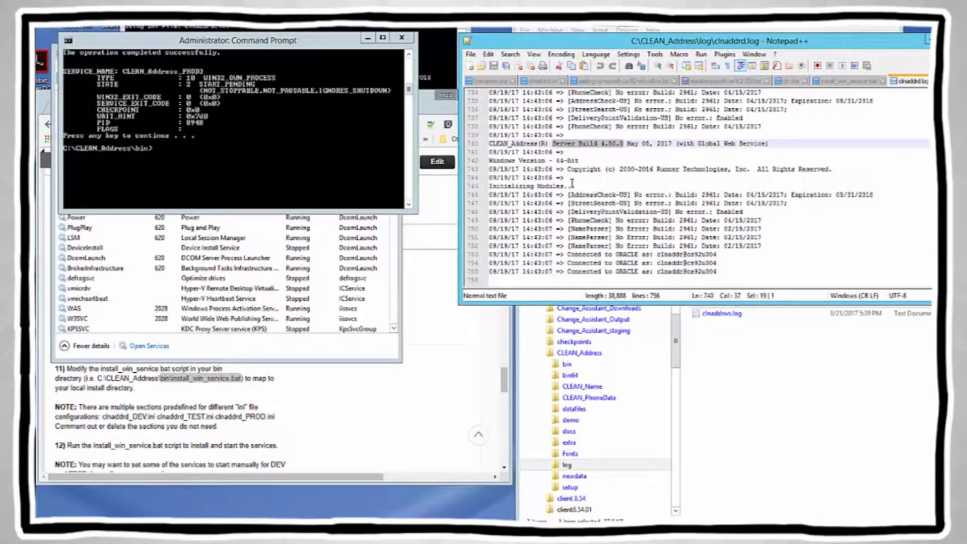
click(488, 160)
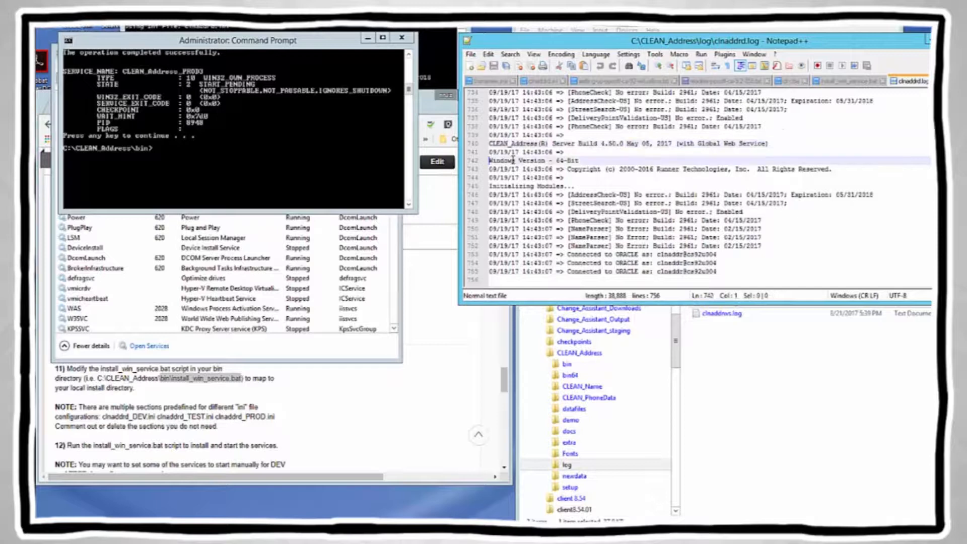
shift+click(579, 160)
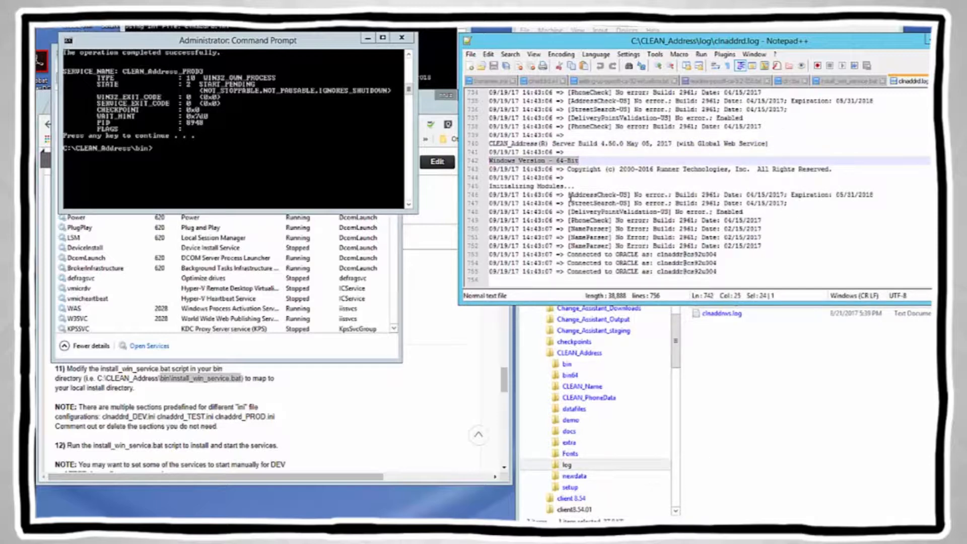
click(492, 194)
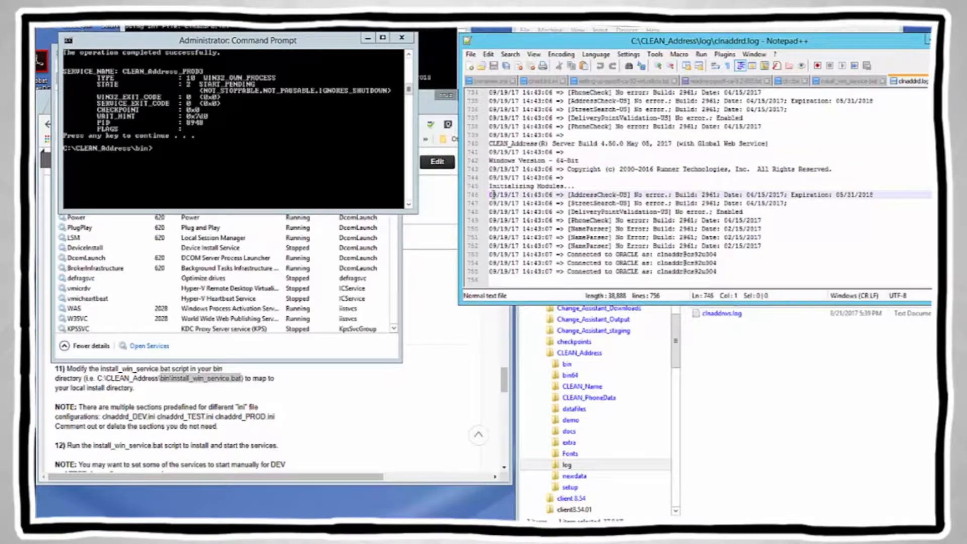
shift+click(873, 194)
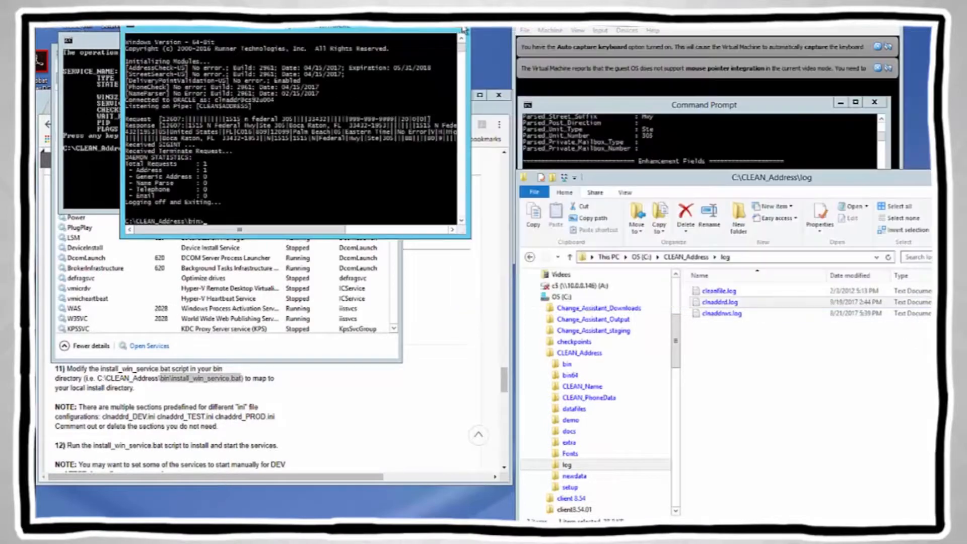
click(461, 28)
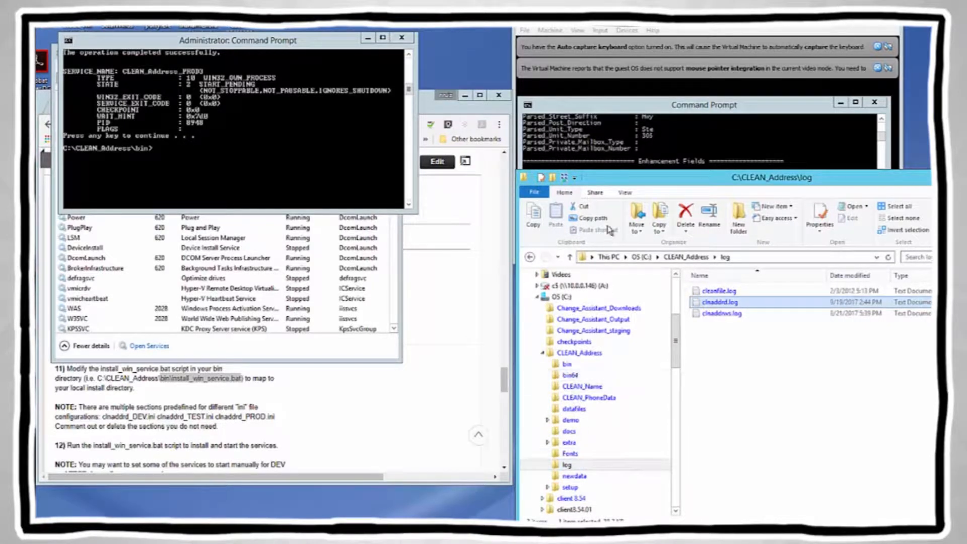
Step: Start SQL*Plus from the Command Prompt and log in as the CLNADDR user
click(601, 122)
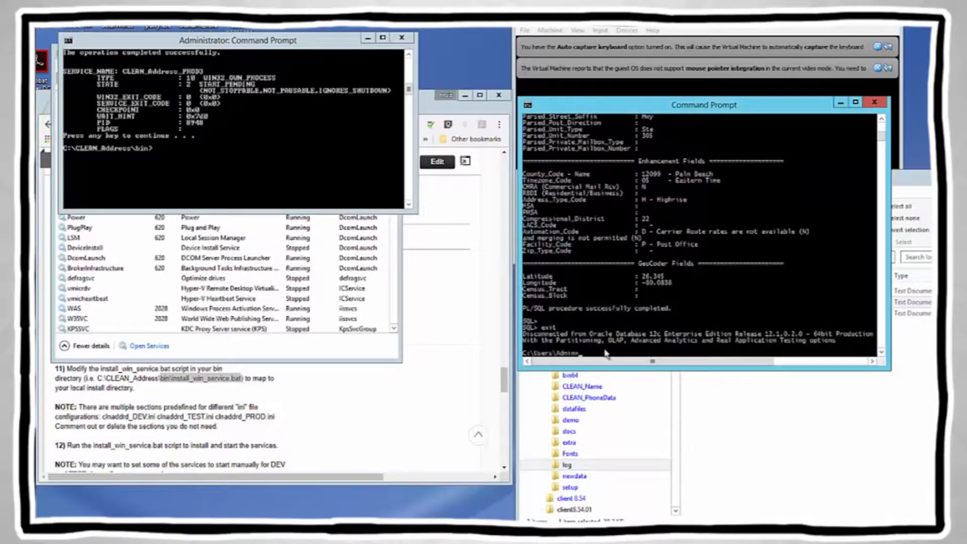
text(sqlplus)
key(Up)
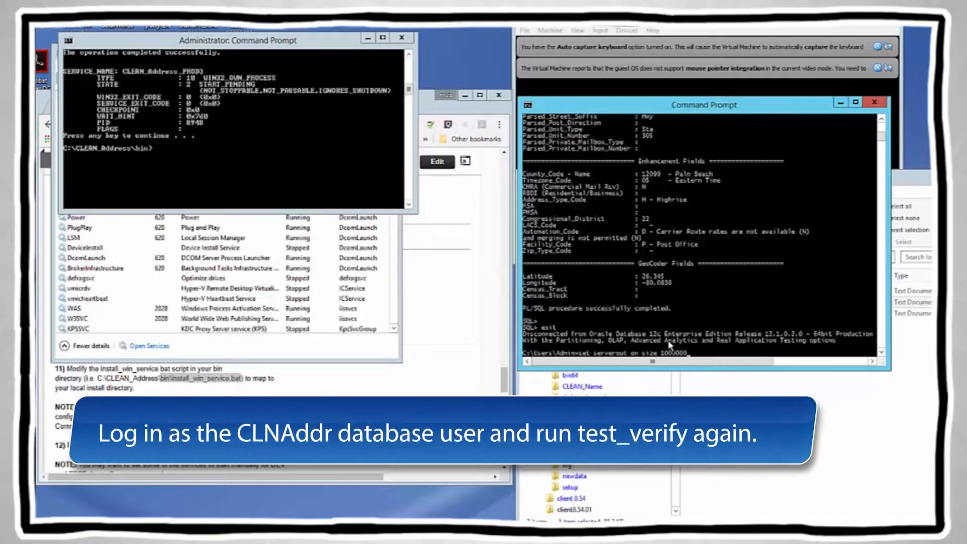
key(Down)
key(BackSpace)
key(BackSpace)
key(BackSpace)
key(BackSpace)
key(BackSpace)
key(BackSpace)
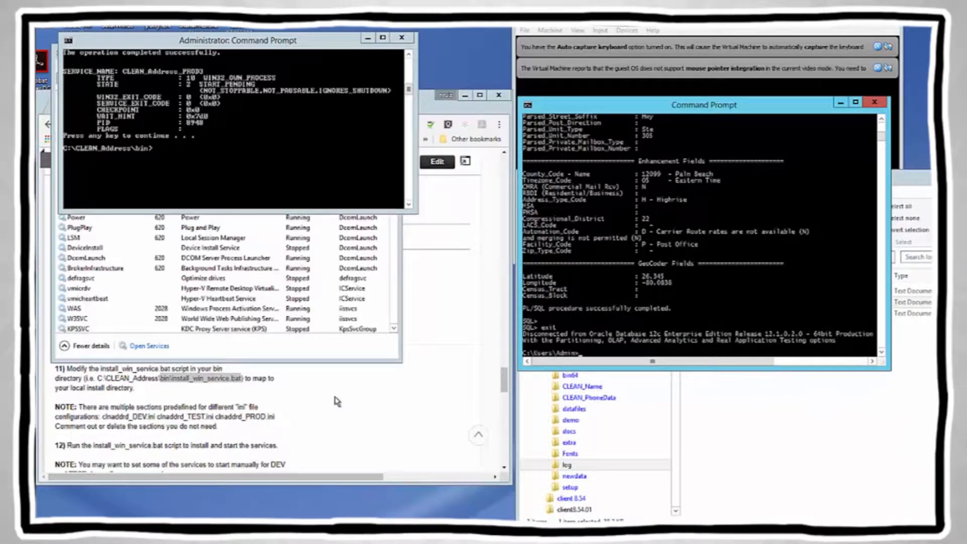
click(336, 402)
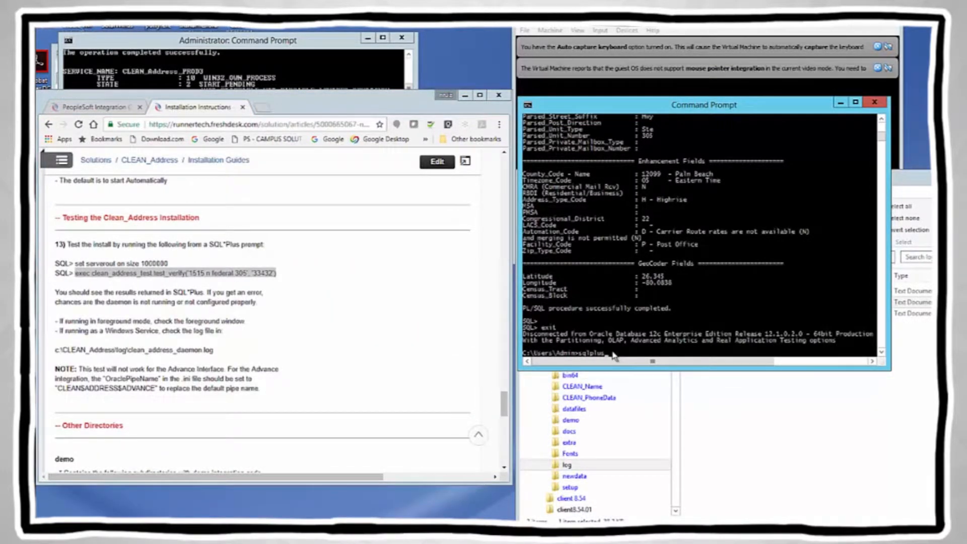
key(Return)
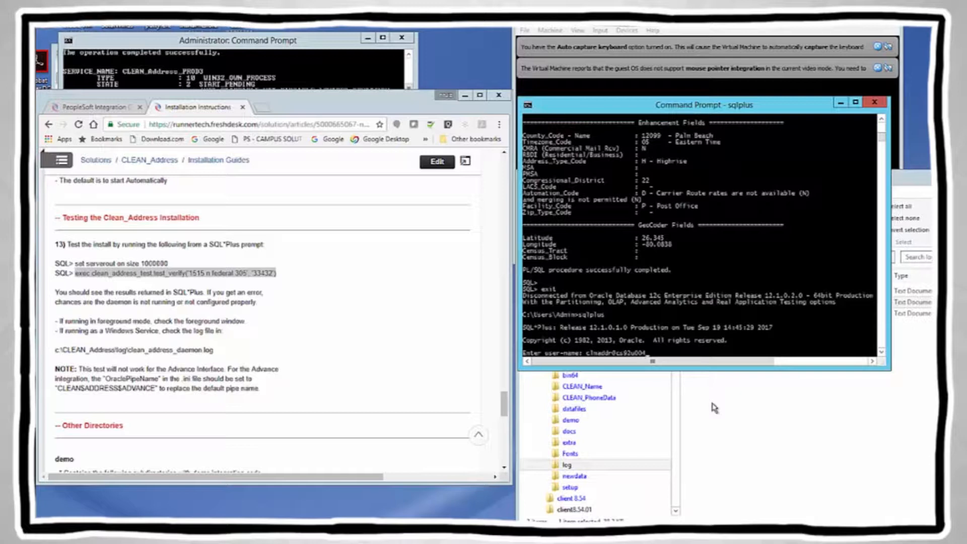
key(Return)
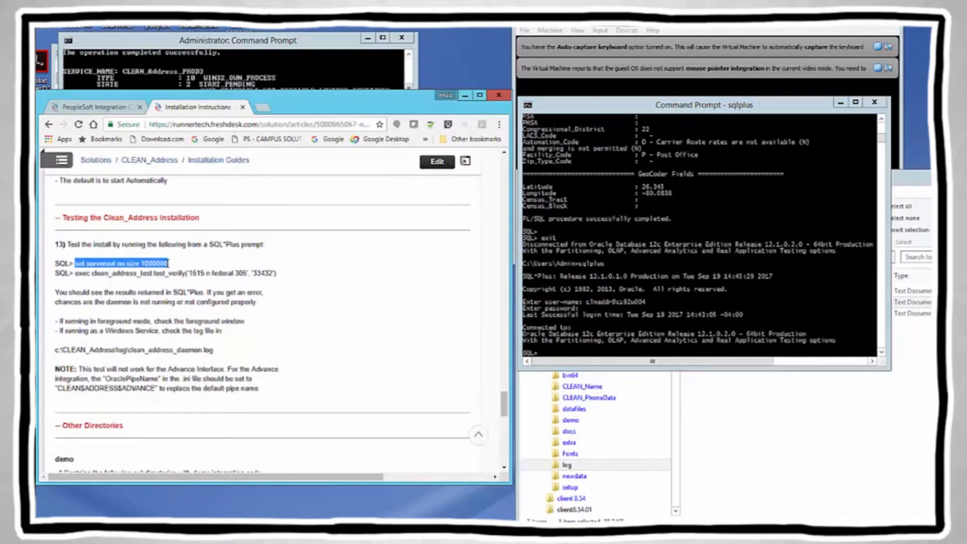
Step: Set server output on size 1000000 and paste the exec test_verify command at the SQL> prompt
right_click(166, 262)
click(186, 272)
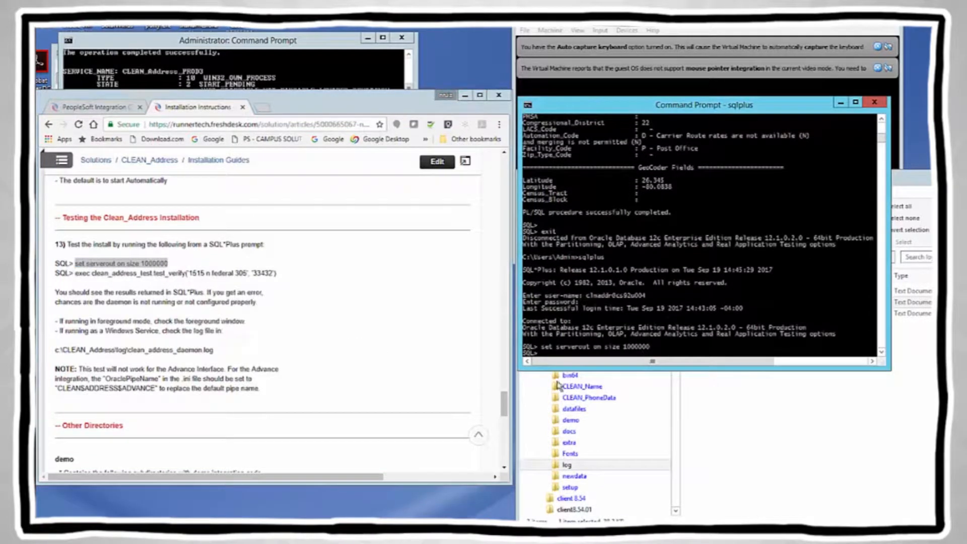
click(79, 273)
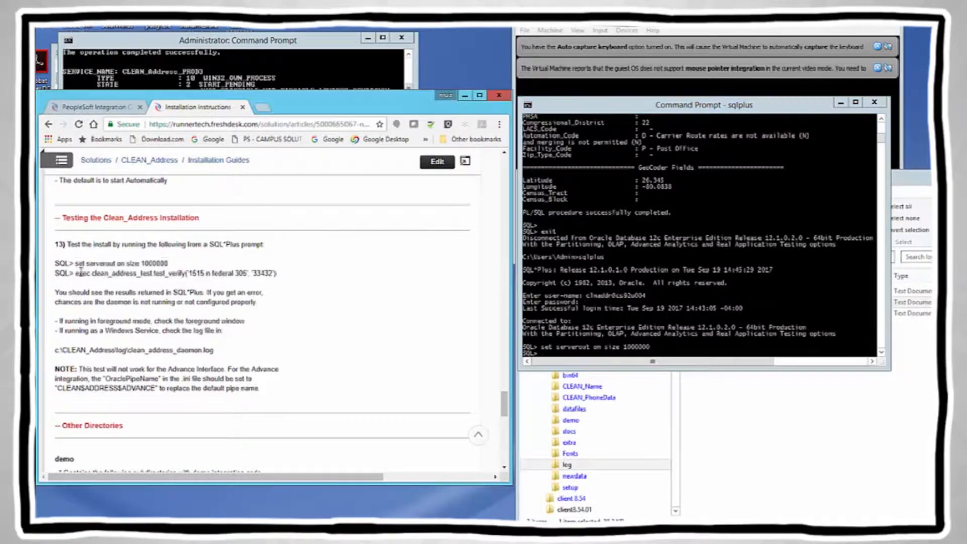
shift+click(276, 273)
right_click(265, 272)
click(295, 281)
click(550, 357)
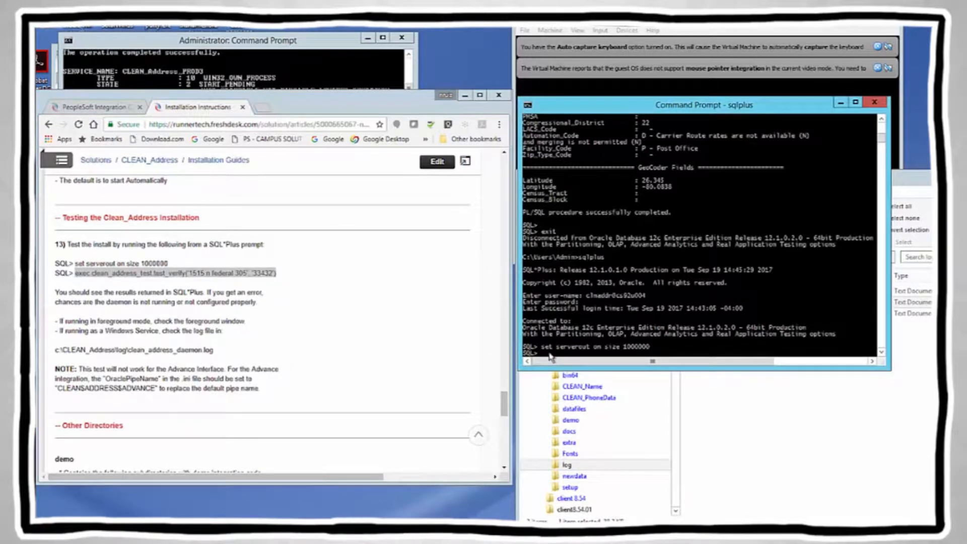
right_click(551, 356)
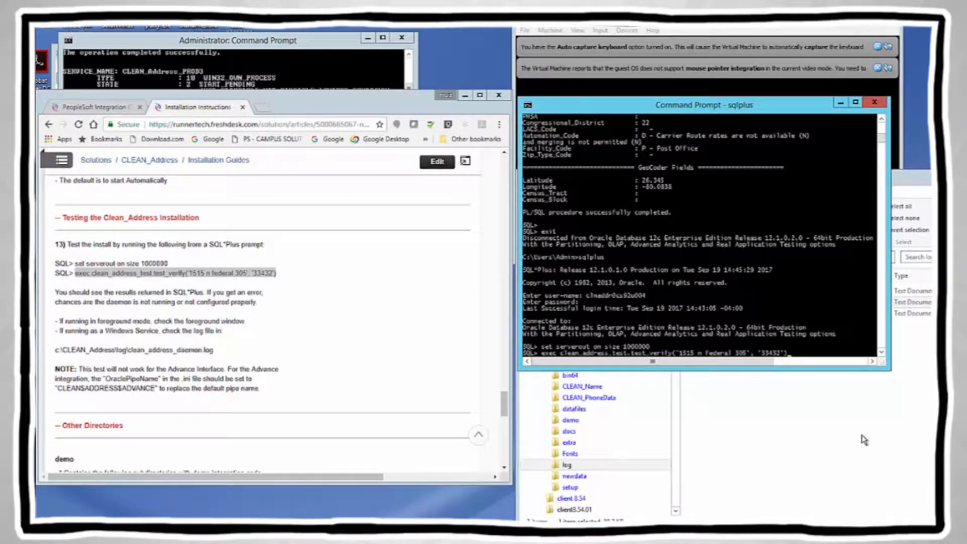
click(839, 354)
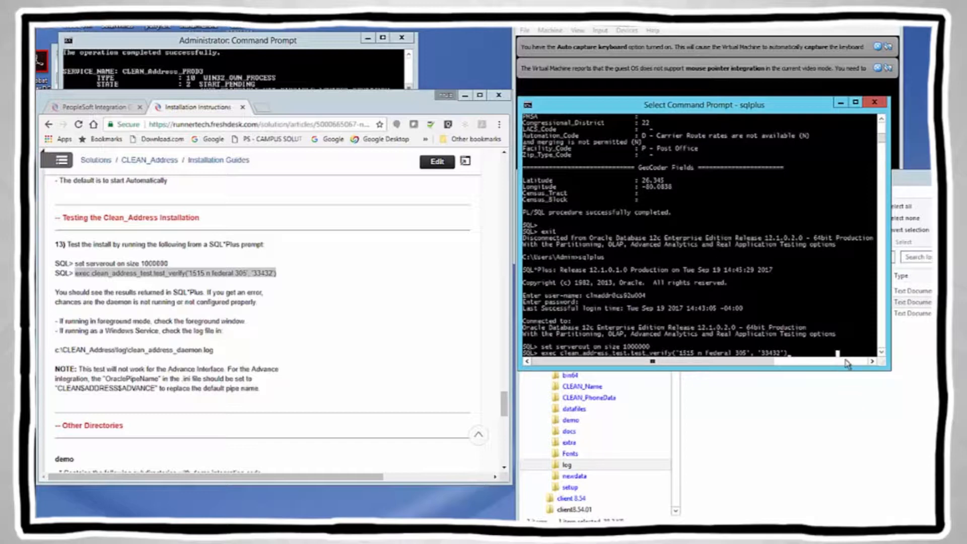
key(Escape)
Step: Run the test_verify check and review the three formatted address lines it returns
key(Return)
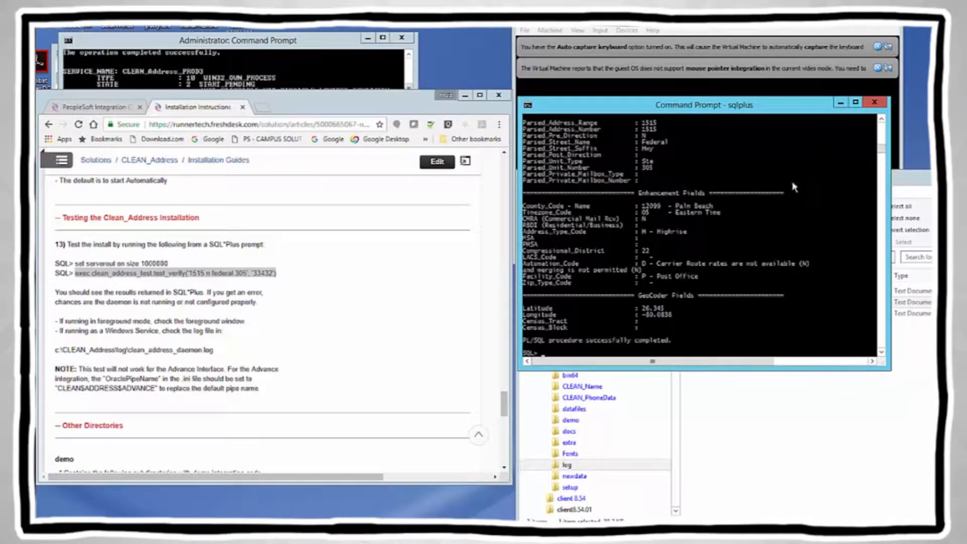
click(882, 120)
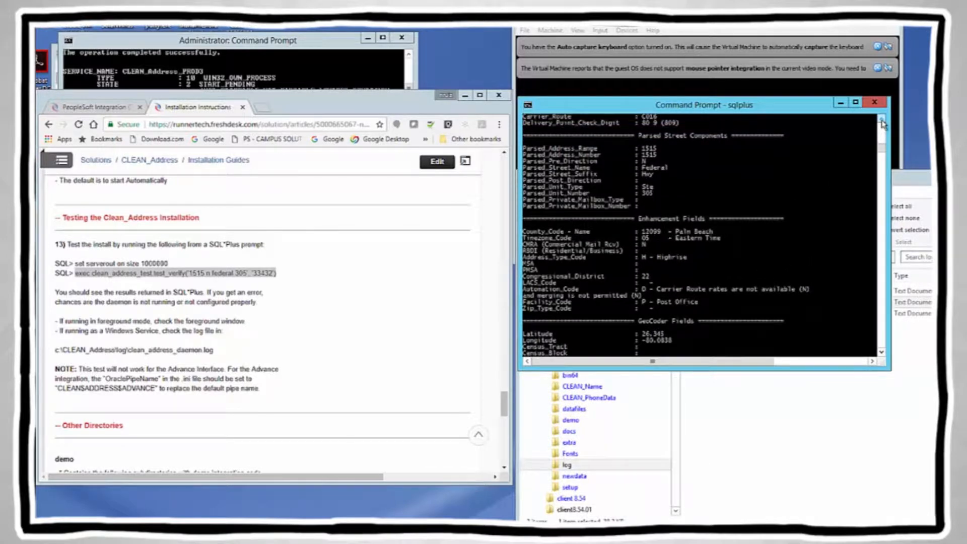
click(882, 122)
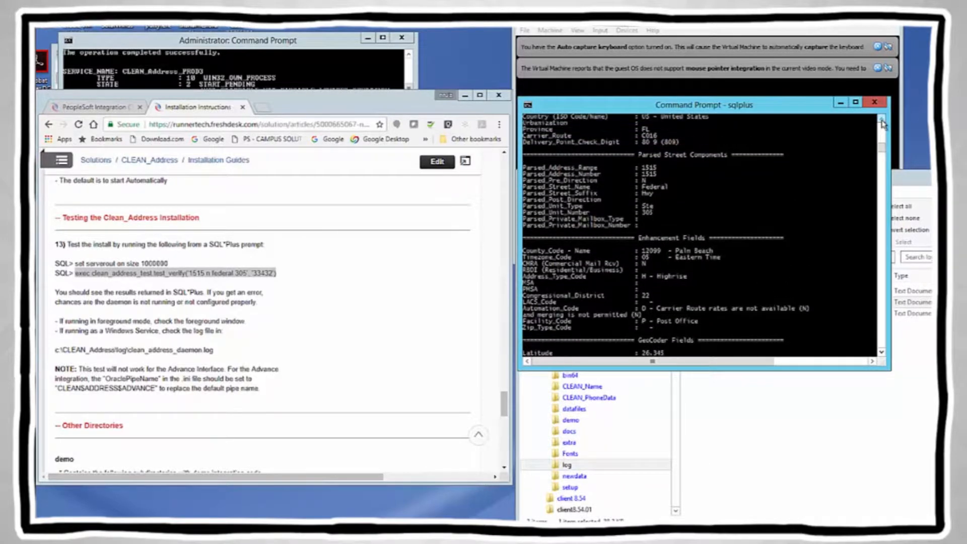
click(883, 146)
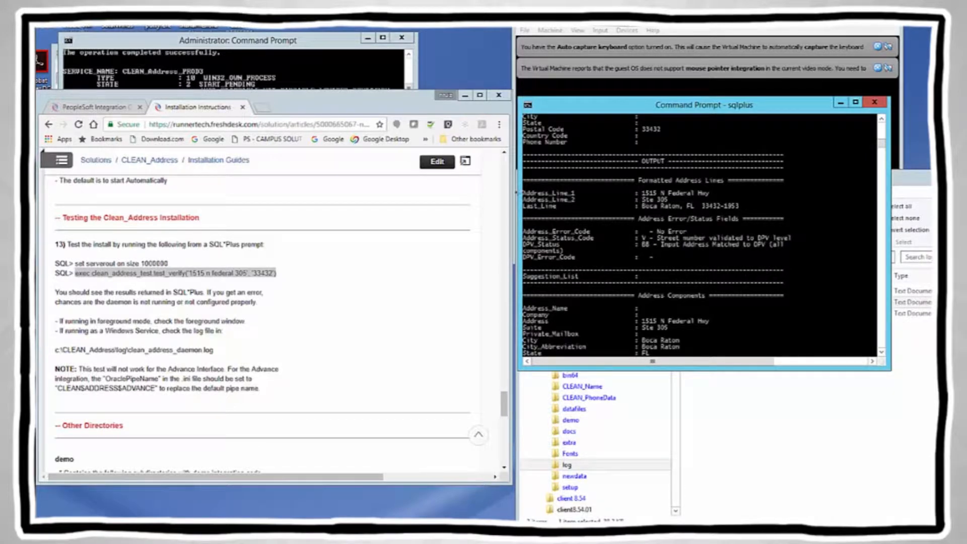
click(524, 194)
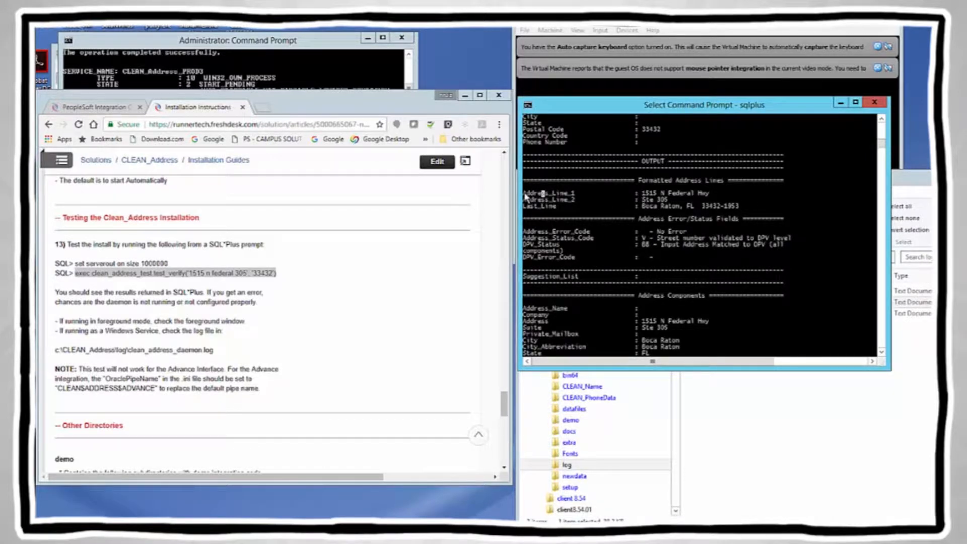
shift+click(743, 209)
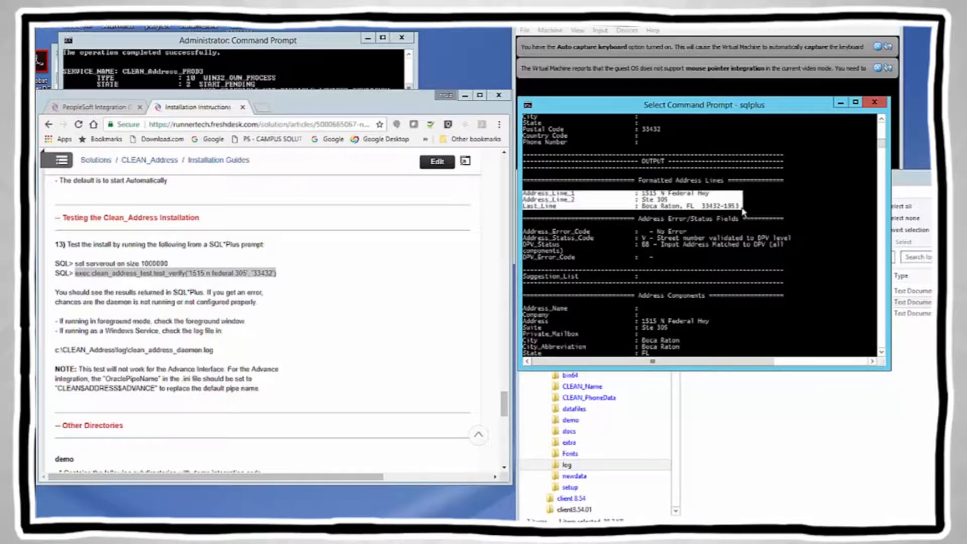
click(811, 208)
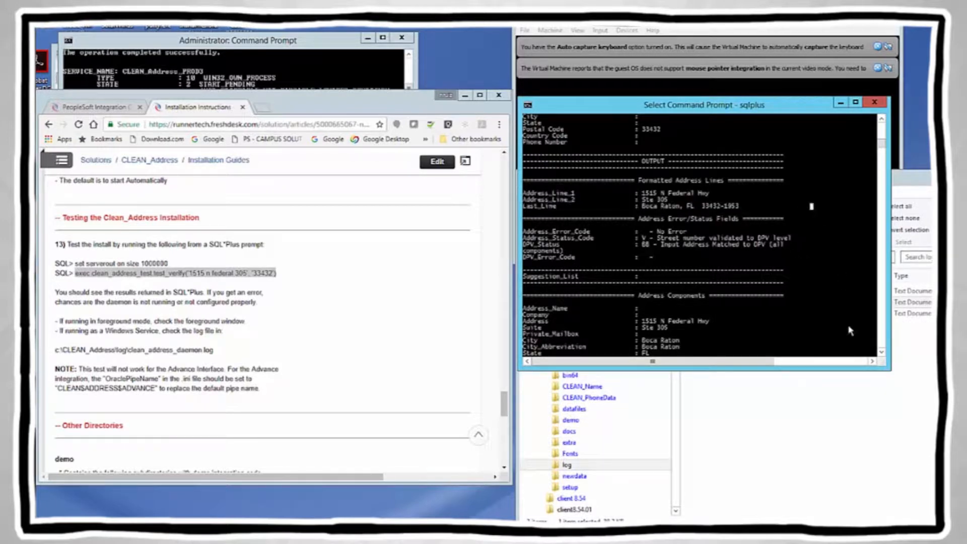
Step: Type exit to quit SQL*Plus and return to the Windows prompt
key(Return)
key(Return)
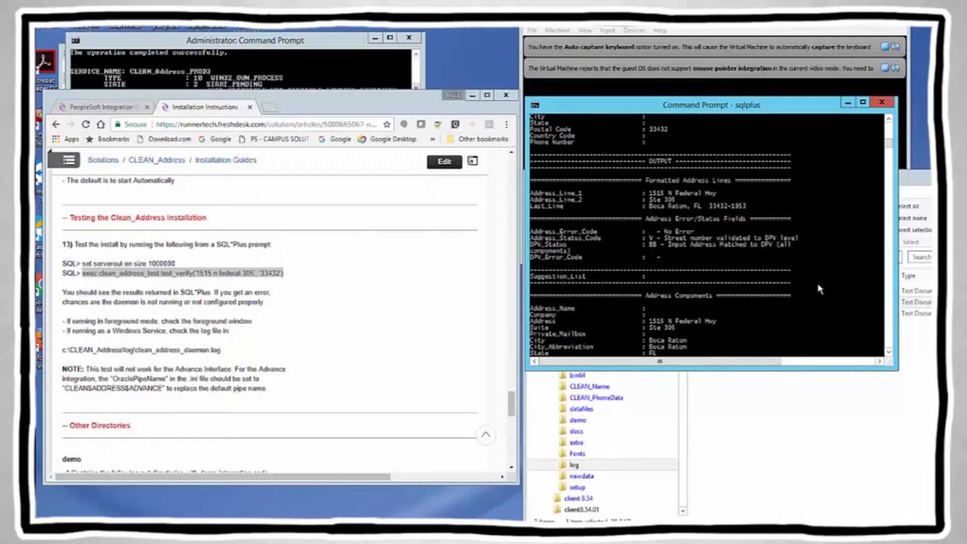
text(exit)
key(Return)
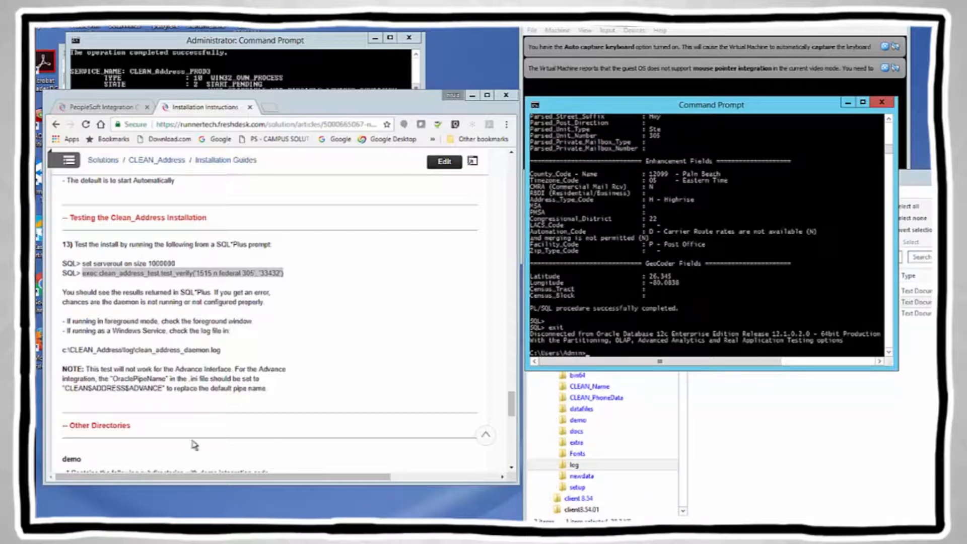
Step: Review the PeopleSoft Integration article's component list and open the install_PEOPLESOFT.pdf link
click(99, 107)
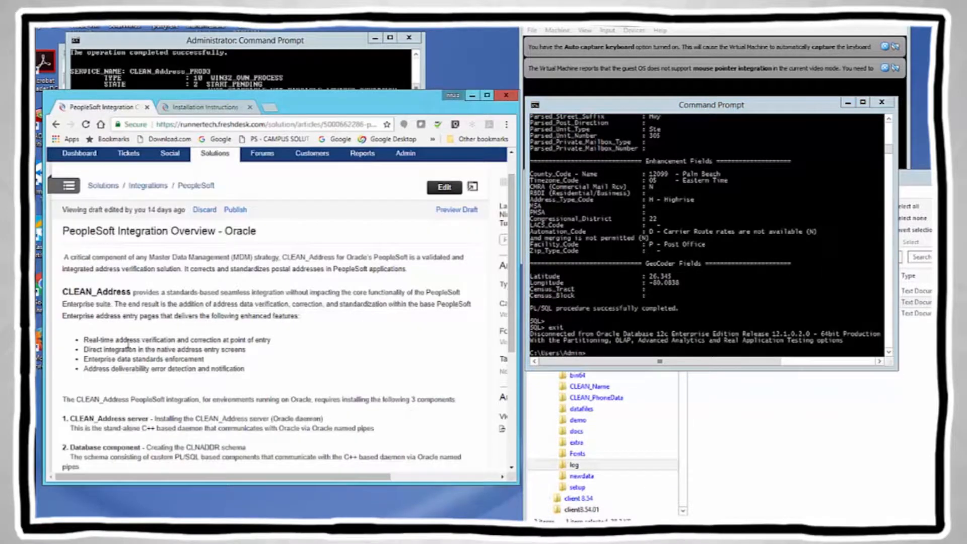
scroll(167, 368, down, 1)
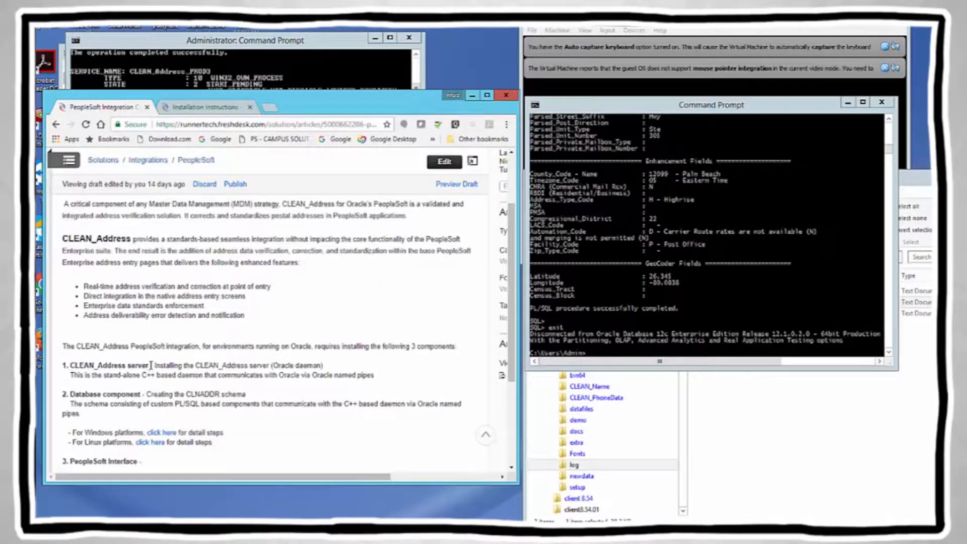
drag(149, 365, 70, 365)
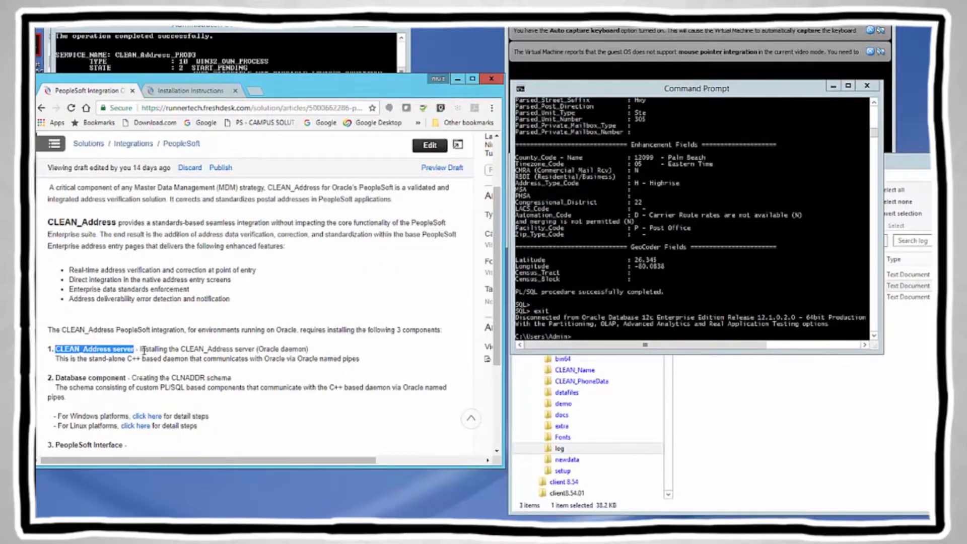
scroll(151, 366, down, 1)
click(57, 326)
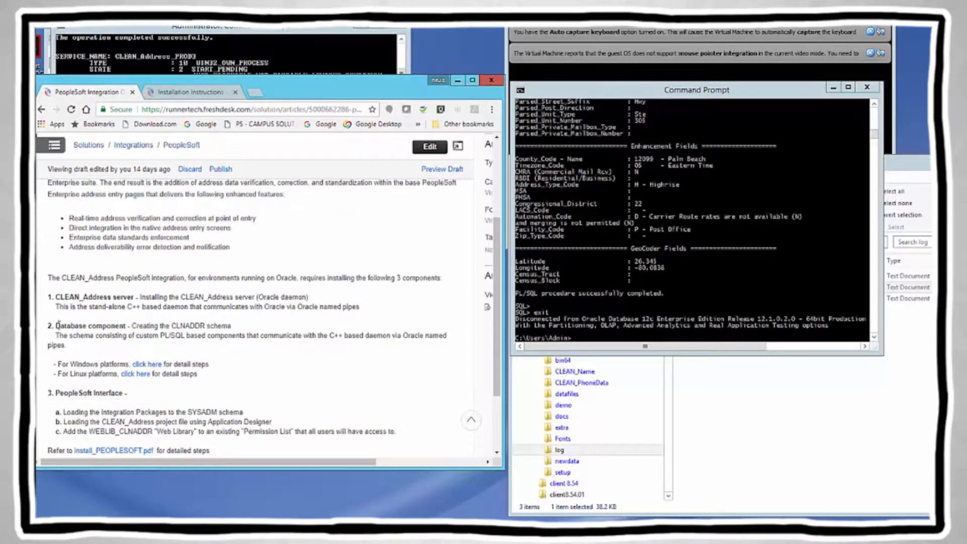
drag(127, 326, 127, 326)
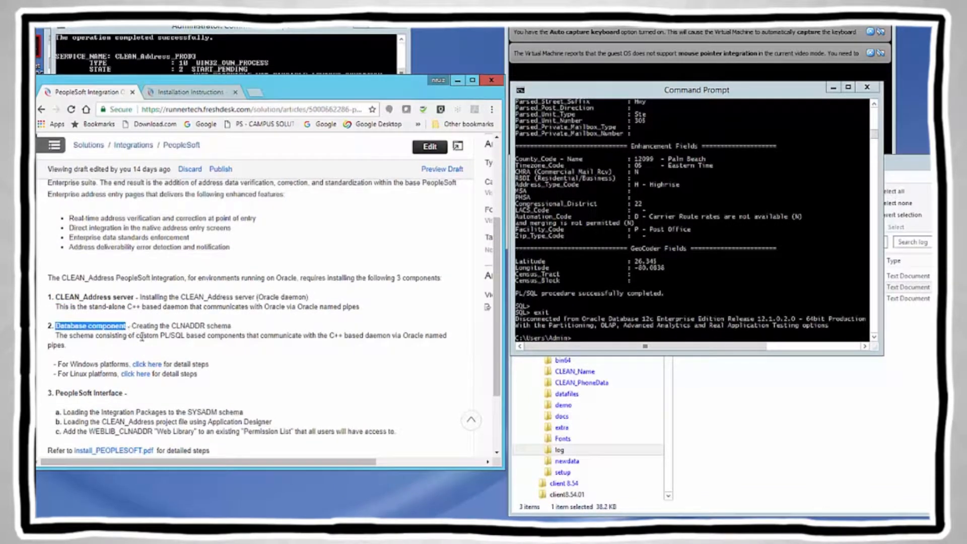
scroll(148, 341, down, 1)
scroll(146, 341, down, 1)
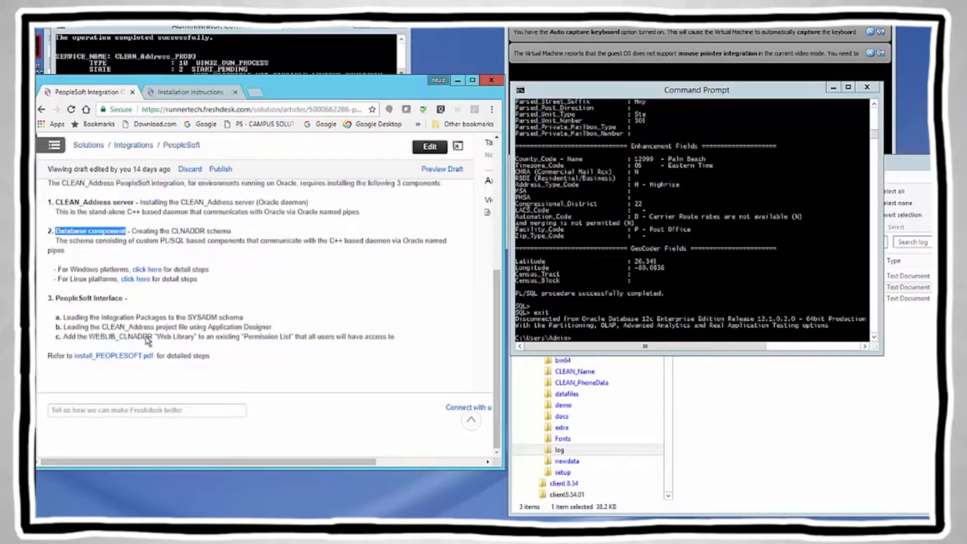
click(57, 297)
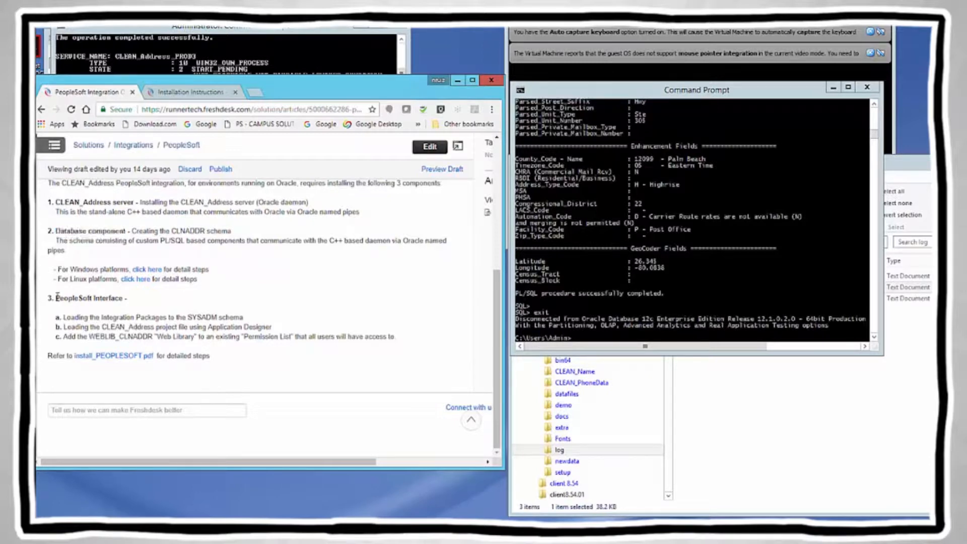
shift+click(123, 298)
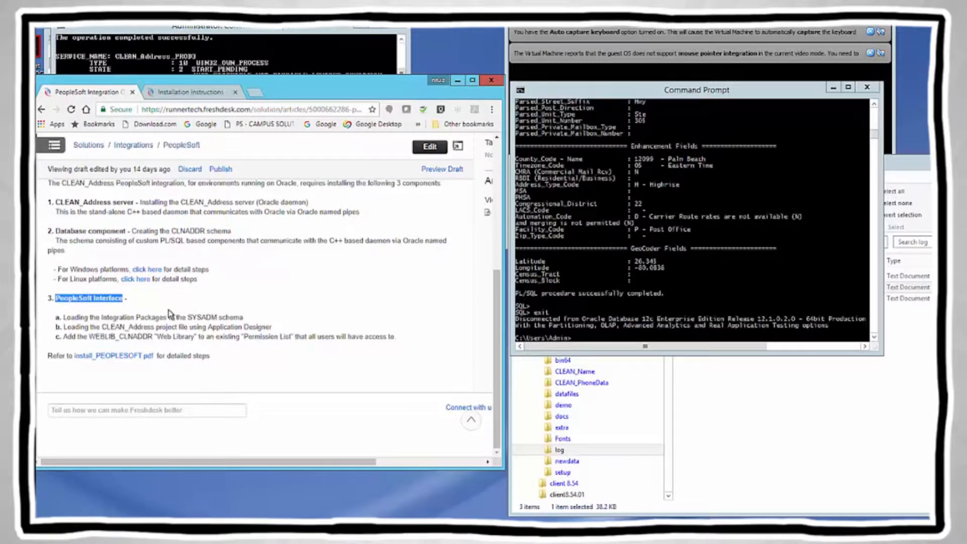
click(108, 356)
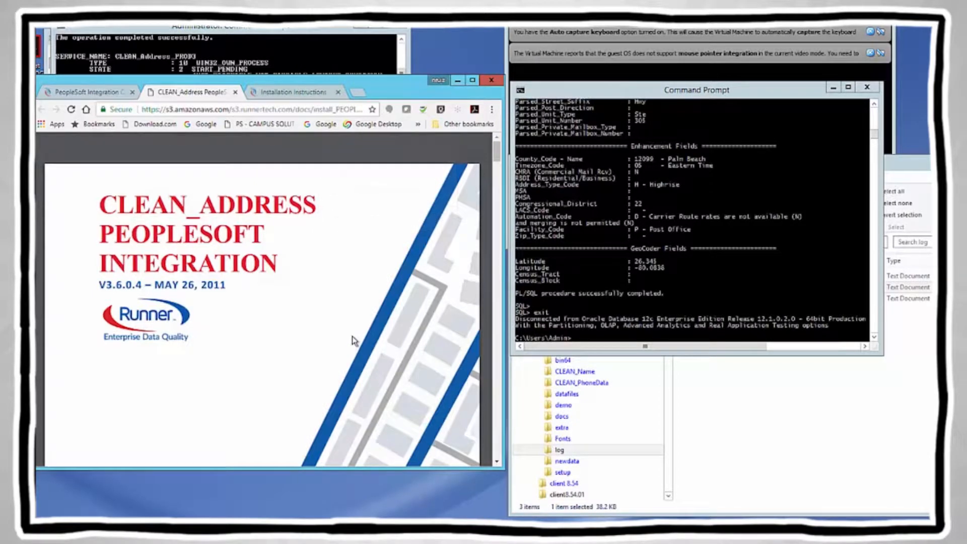
Step: Scroll the PDF guide down to page 3's Oracle database installation section
click(497, 460)
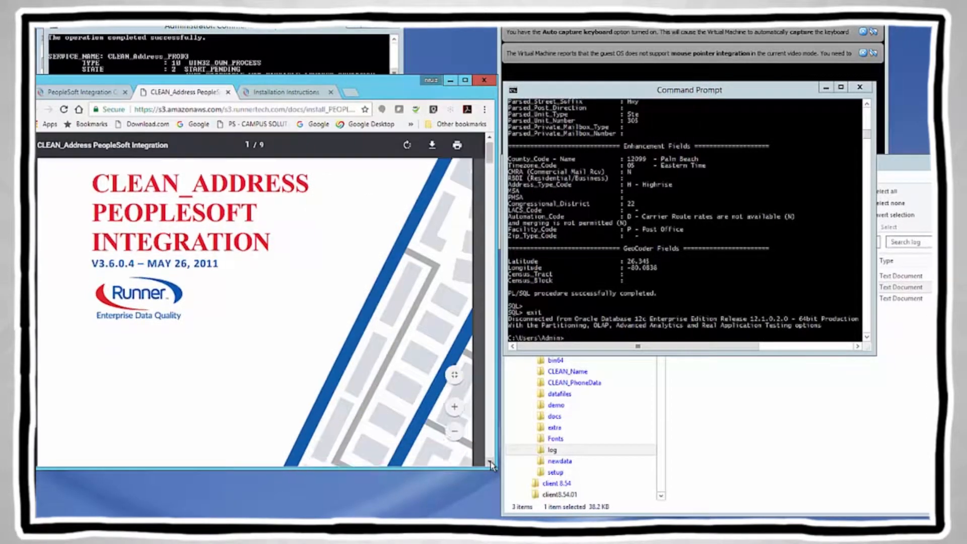
click(491, 462)
click(491, 462)
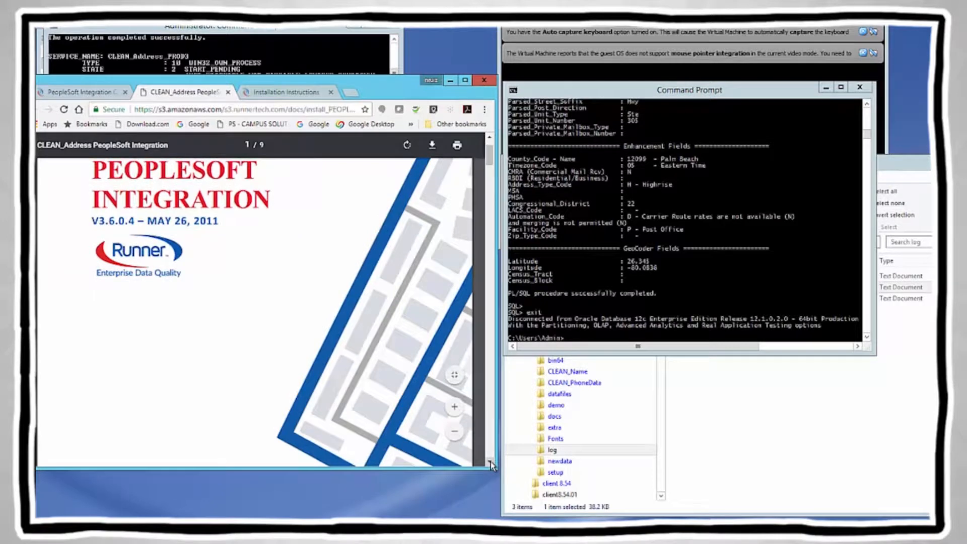
click(491, 462)
click(491, 463)
click(491, 463)
click(491, 463)
click(491, 463)
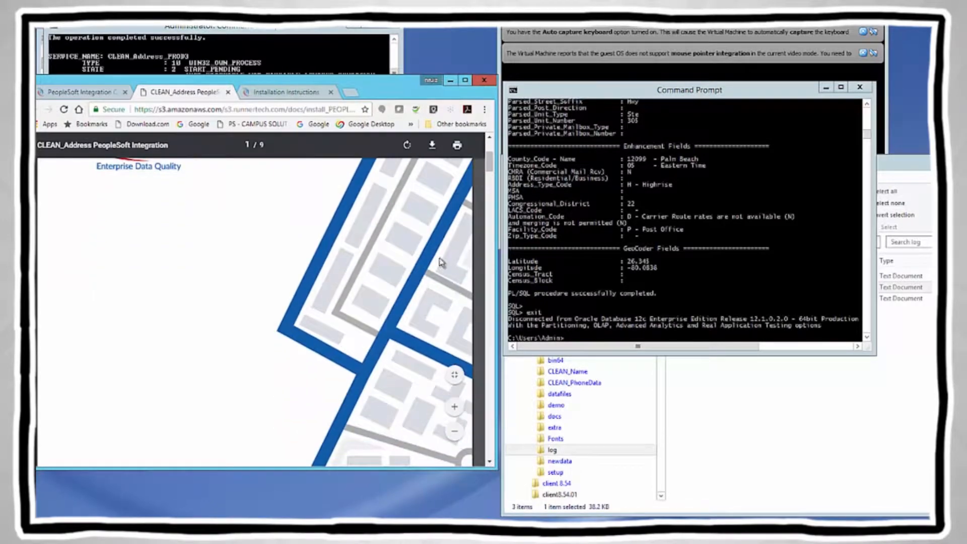
scroll(374, 309, down, 5)
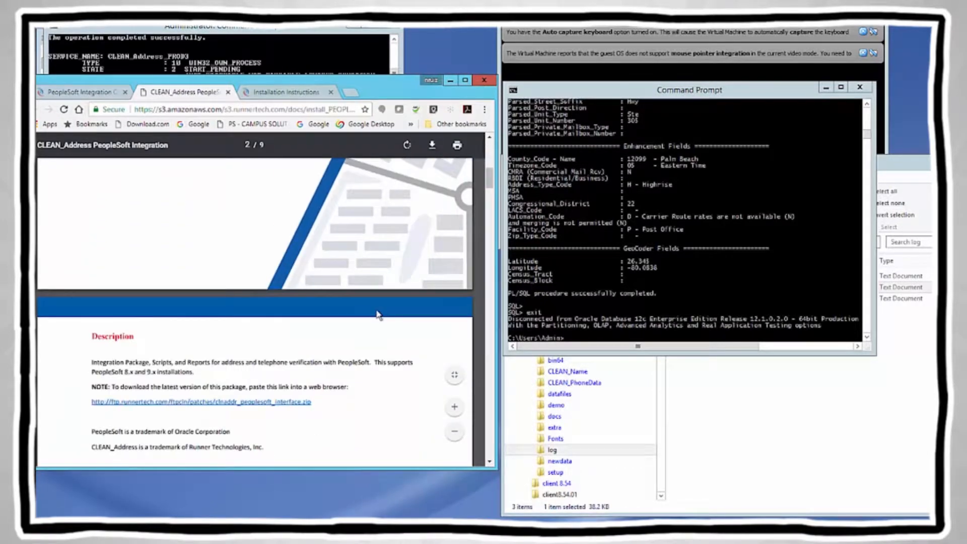
scroll(379, 315, down, 2)
scroll(379, 315, down, 9)
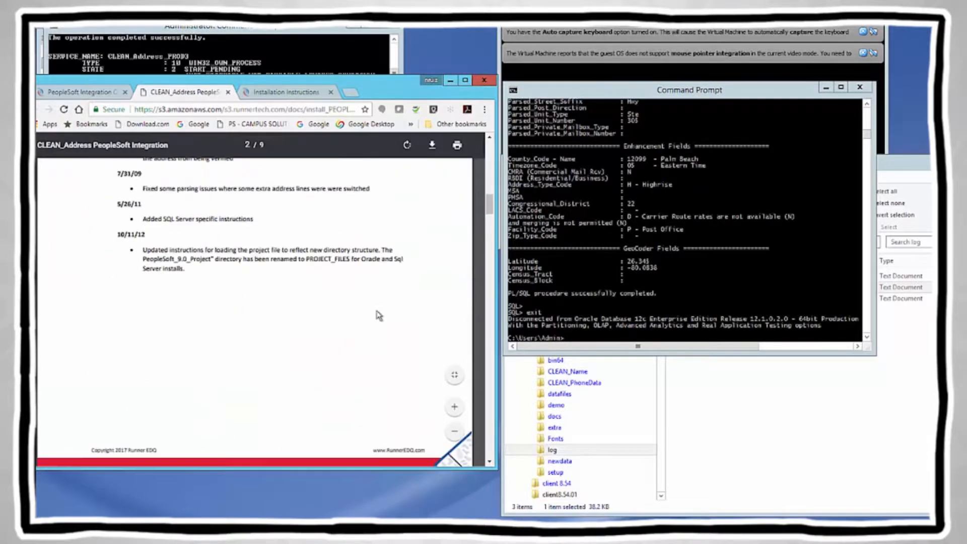
scroll(379, 316, down, 1)
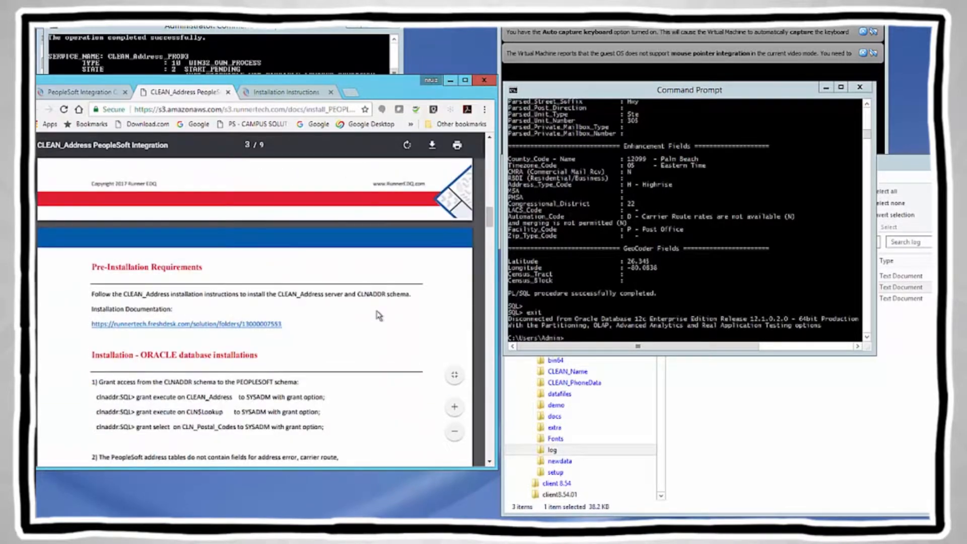
scroll(379, 316, down, 2)
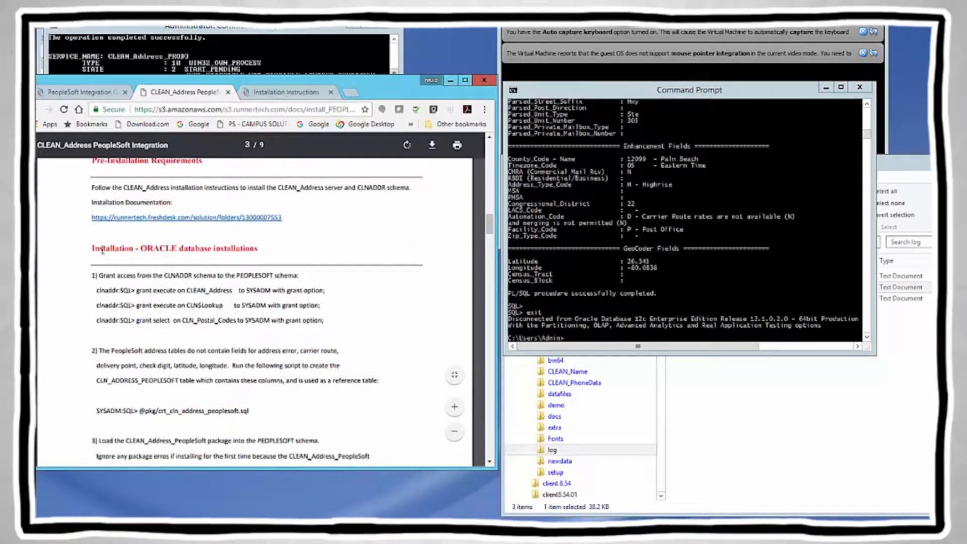
Step: Highlight the 'Installation - ORACLE database installations' heading and step 1's CLNADDR grant line
drag(92, 249, 258, 249)
click(259, 249)
drag(92, 275, 300, 277)
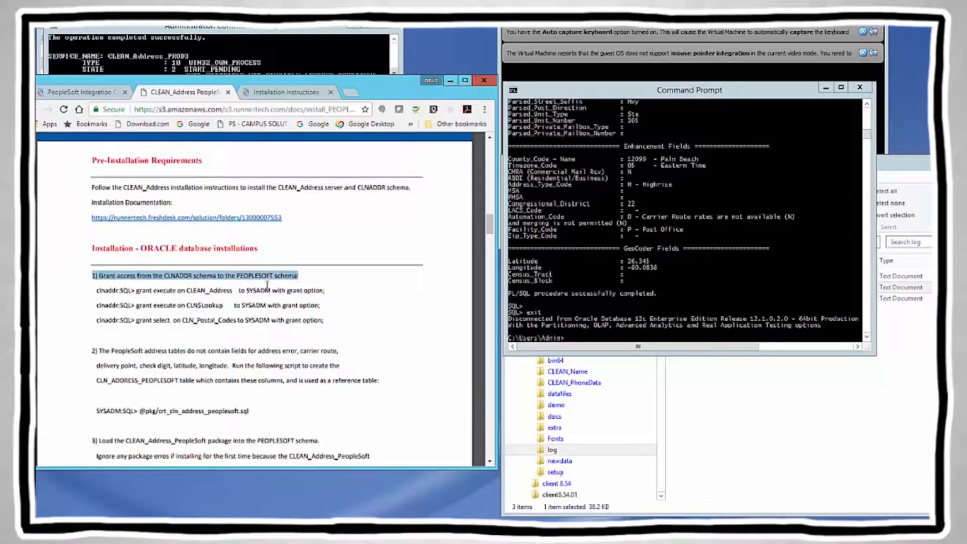
Step: Launch sqlplus in the Command Prompt and log in with the CLNADDR user name and password
click(586, 326)
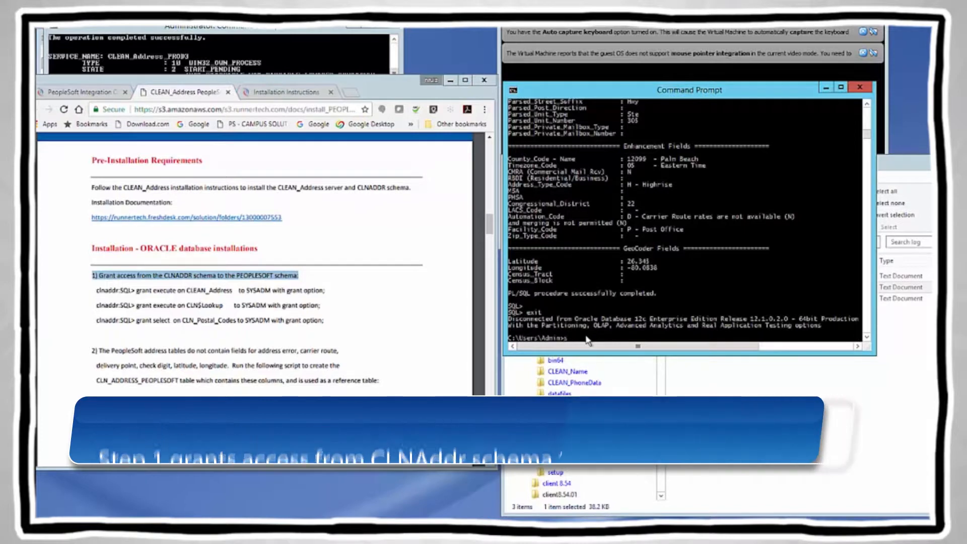
text(sqlplu)
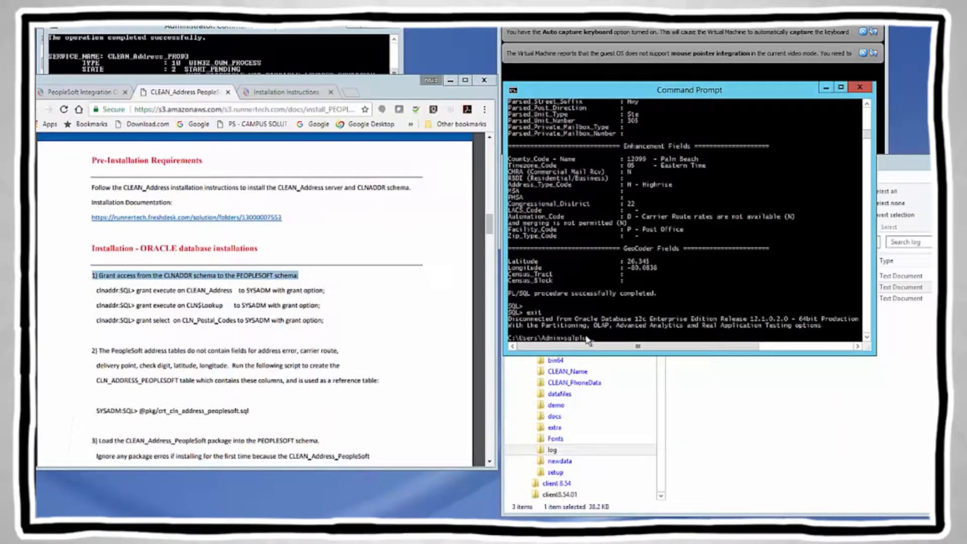
text(s)
key(Return)
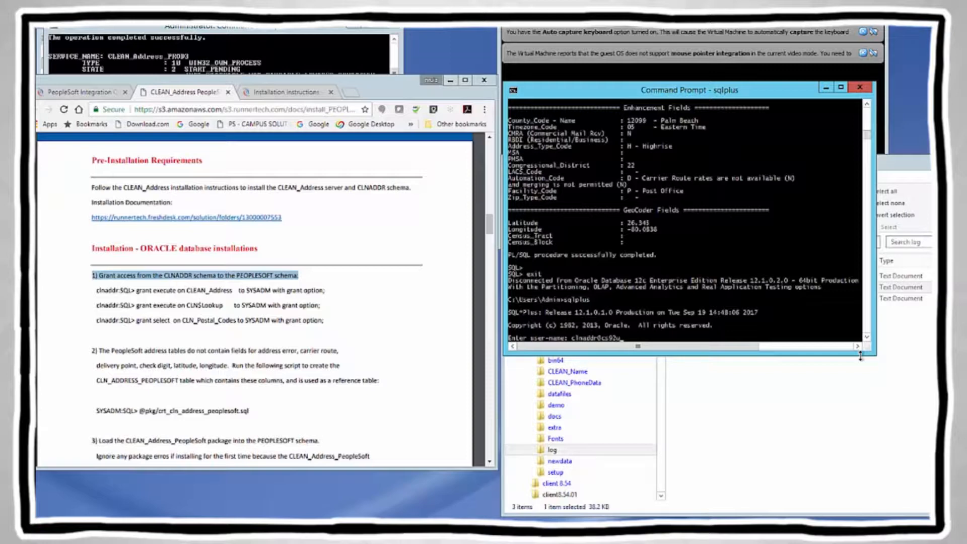
key(Return)
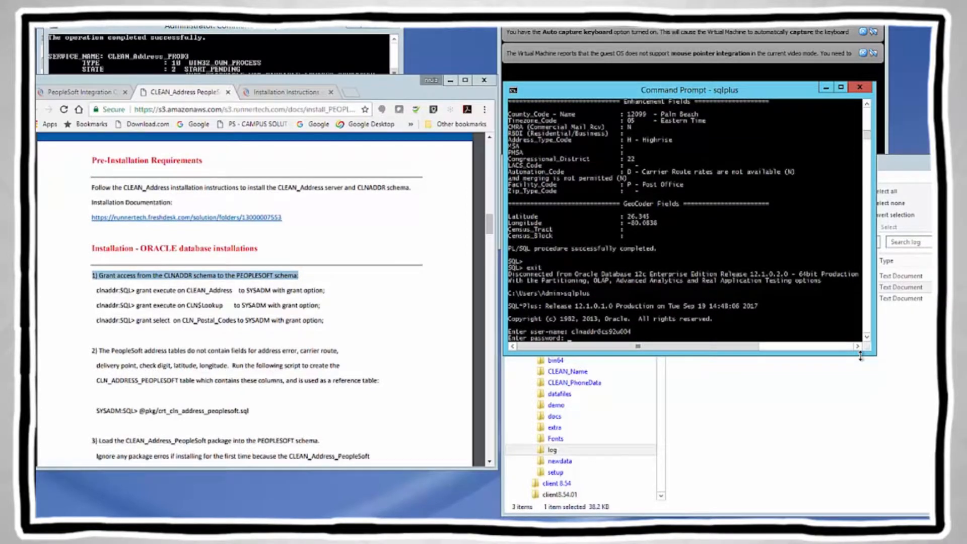
key(Return)
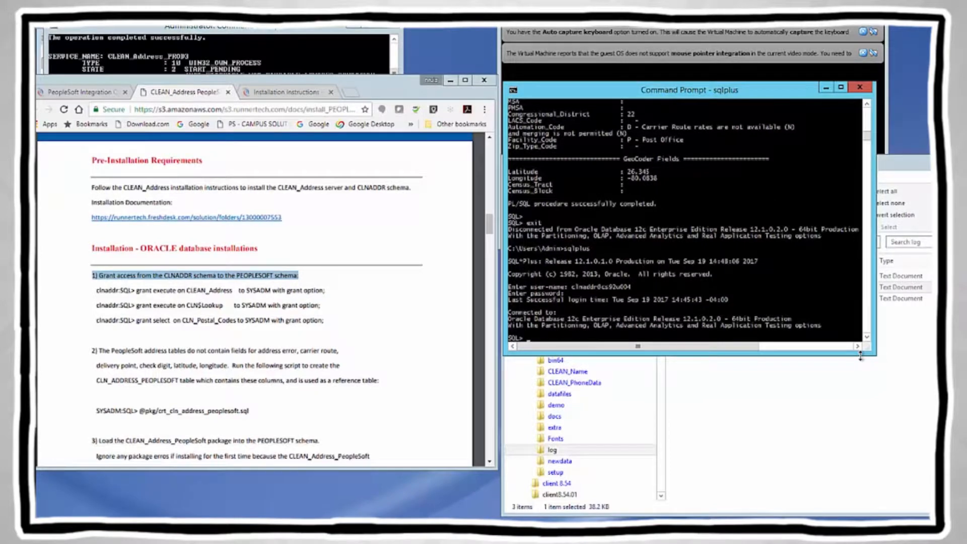
Step: Copy the first CLEAN_Address grant command from the PDF and run it in SQL*Plus
click(138, 294)
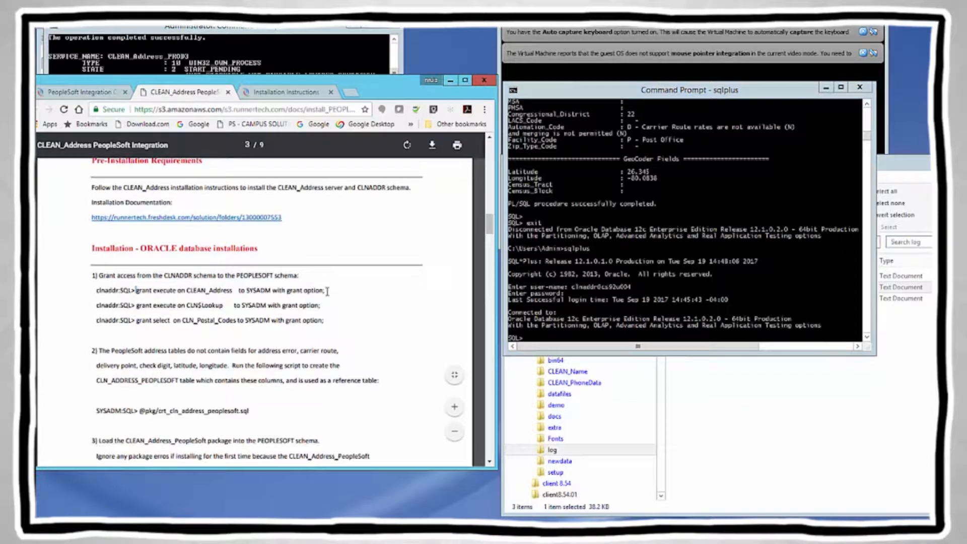
drag(137, 291, 330, 290)
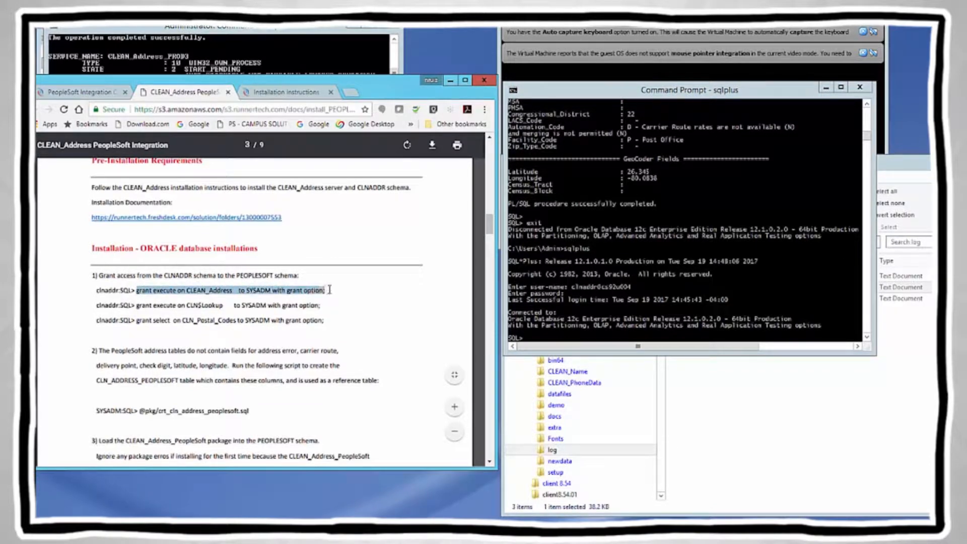
right_click(321, 290)
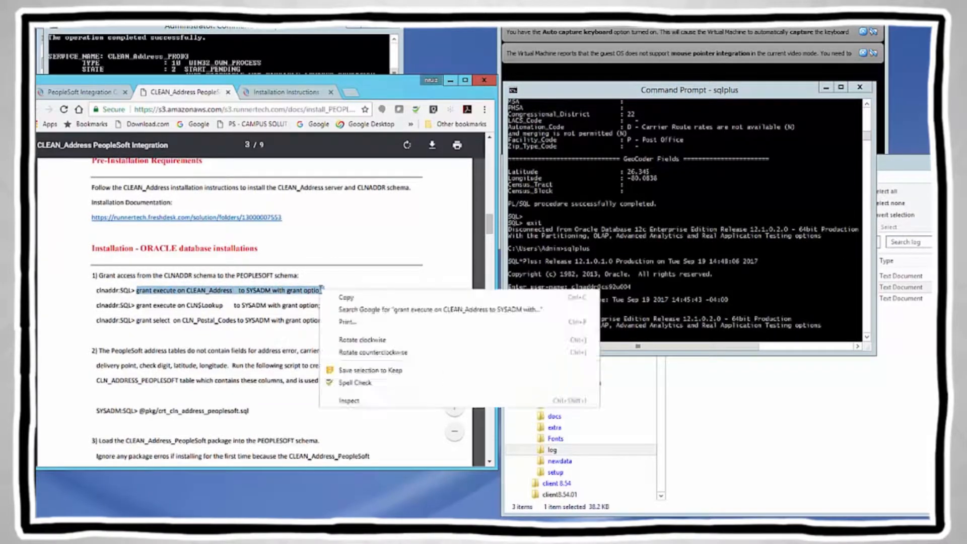
click(353, 302)
click(533, 342)
right_click(532, 342)
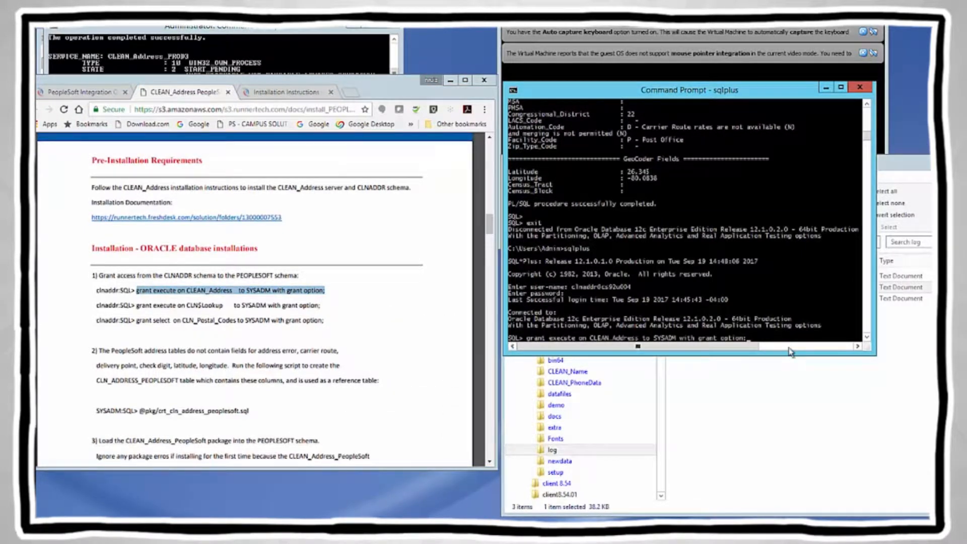
key(Return)
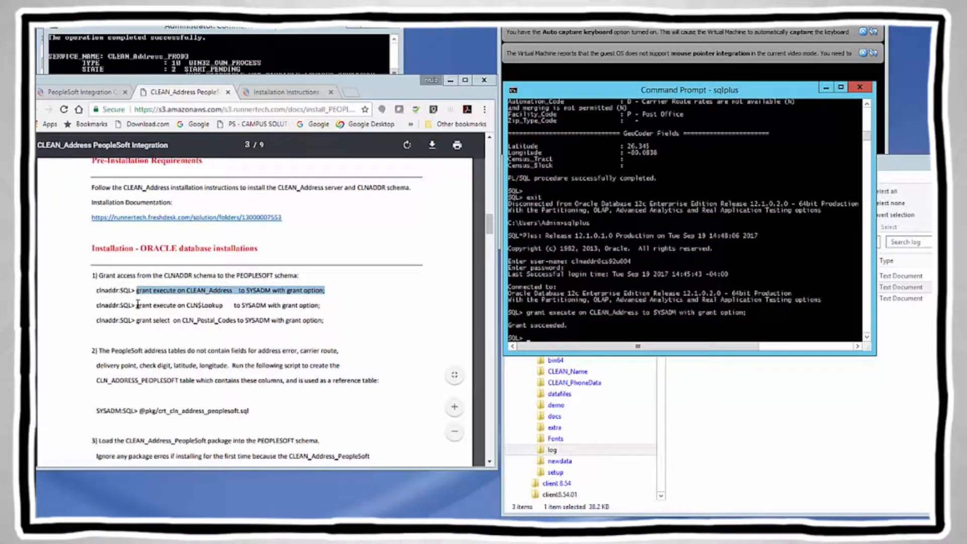
Step: Copy the CLN$Lookup execute grant to SYSADM from the guide and run it
click(153, 304)
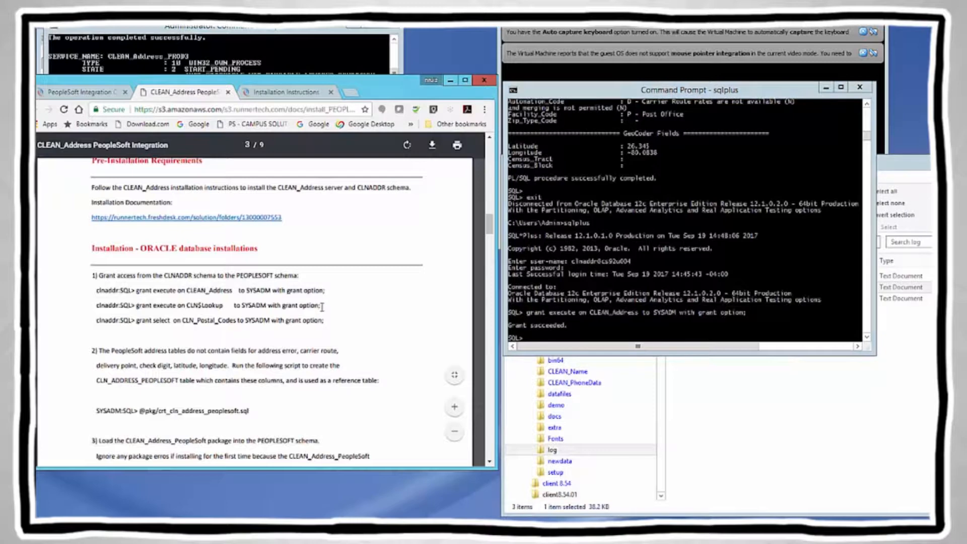
drag(138, 306, 325, 310)
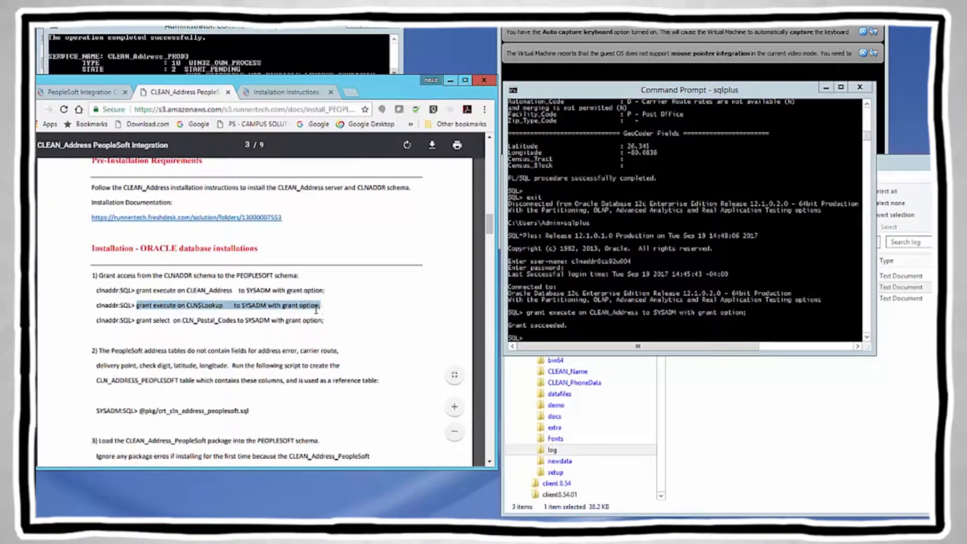
right_click(316, 310)
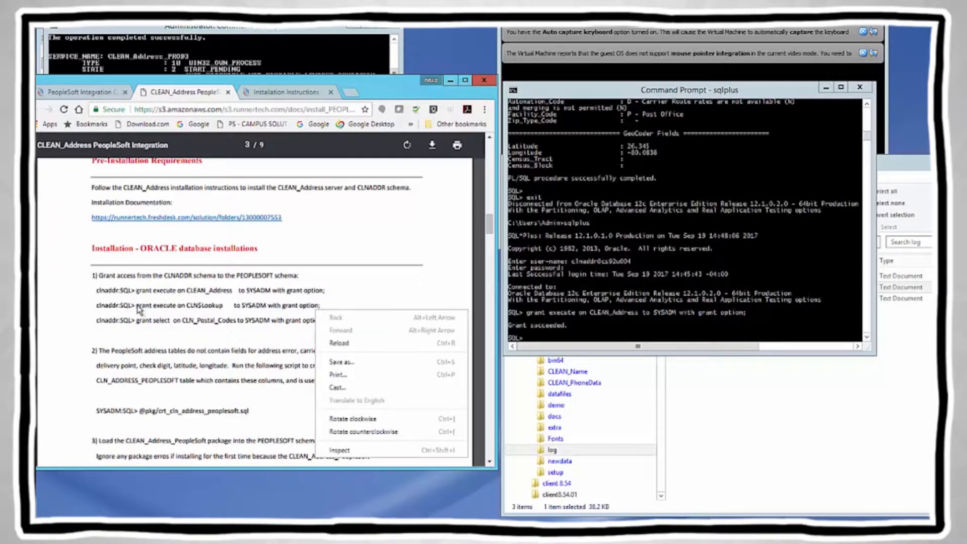
click(138, 306)
drag(138, 308, 324, 307)
right_click(318, 305)
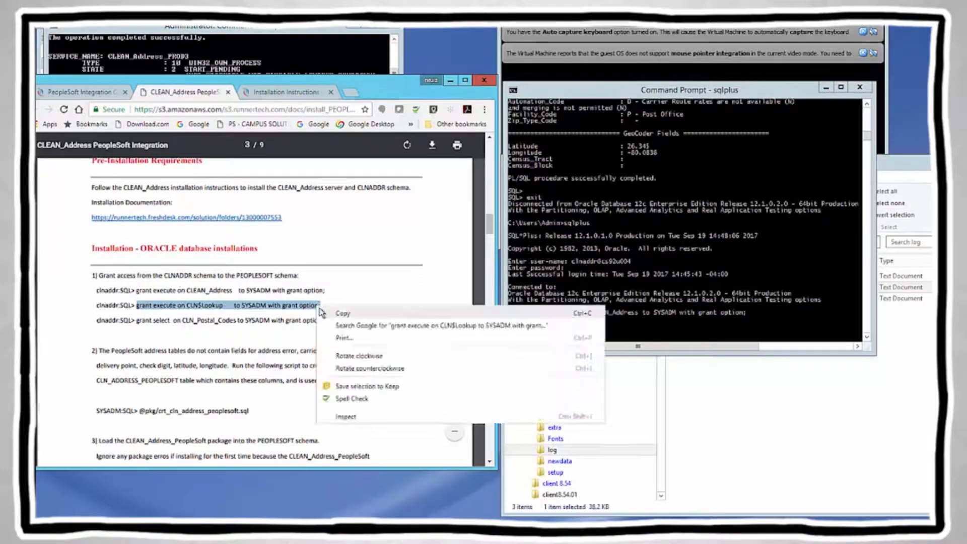
click(349, 317)
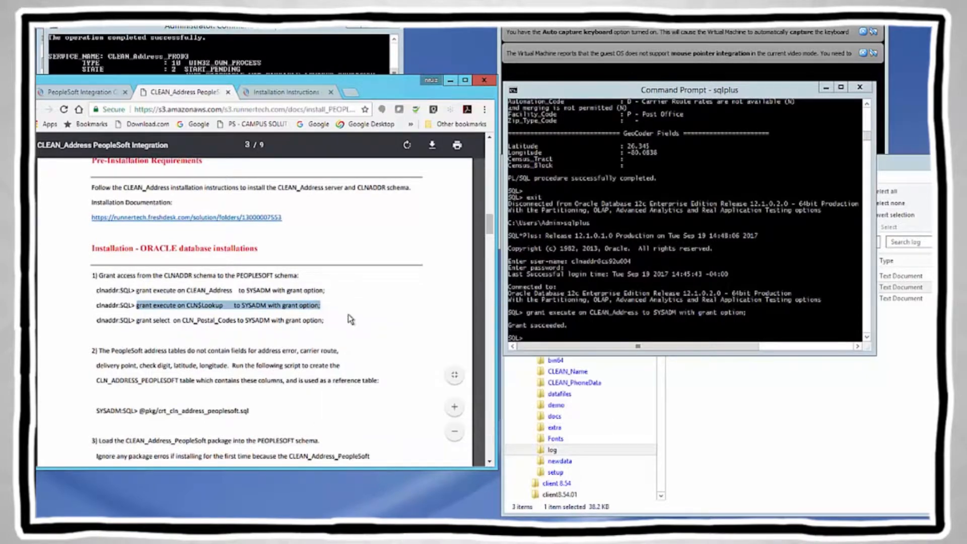
click(533, 341)
right_click(533, 341)
key(Return)
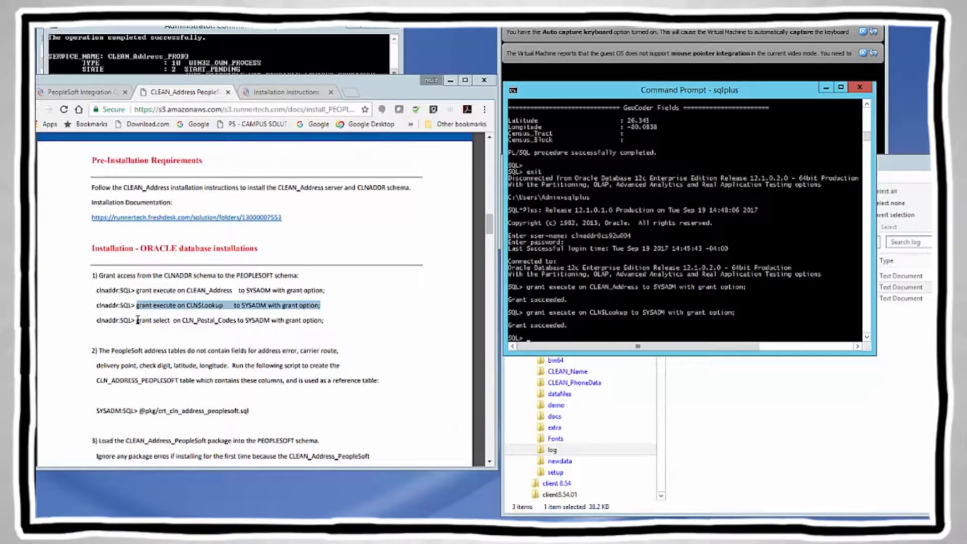
Step: Copy the CLN_Postal_Codes select grant to SYSADM from the guide and run it
drag(136, 320, 325, 319)
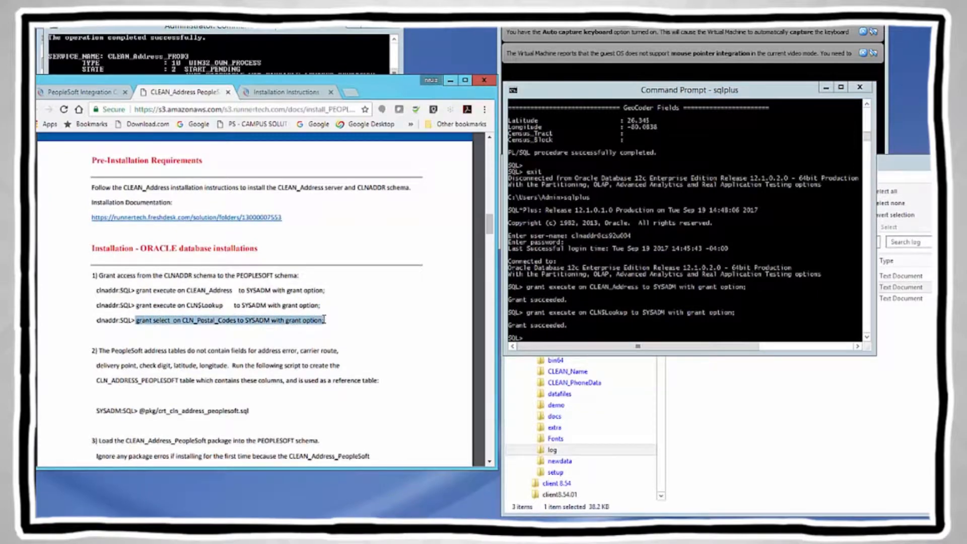
right_click(324, 320)
click(346, 328)
click(531, 338)
right_click(532, 341)
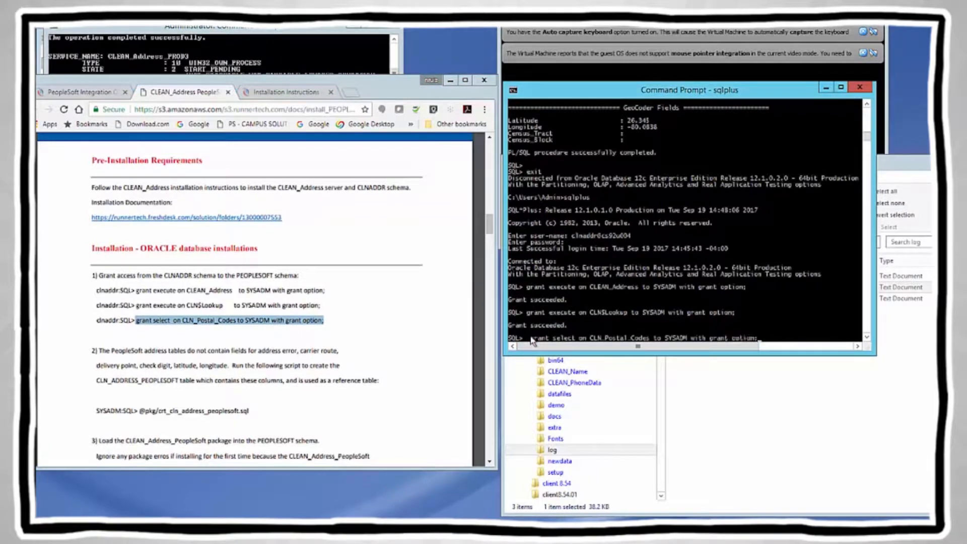
key(Return)
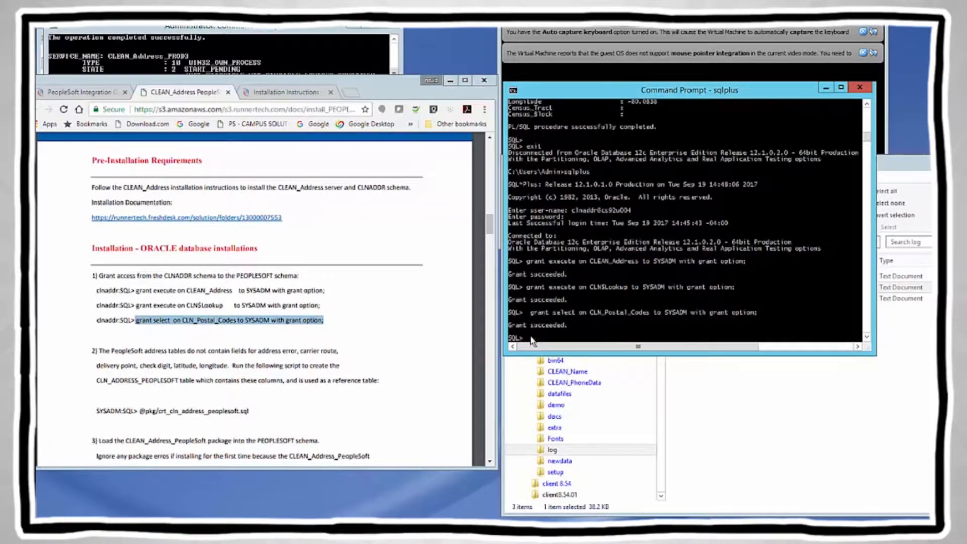
Step: Commit the grants with commit; and exit SQL*Plus
text(commit;)
key(Return)
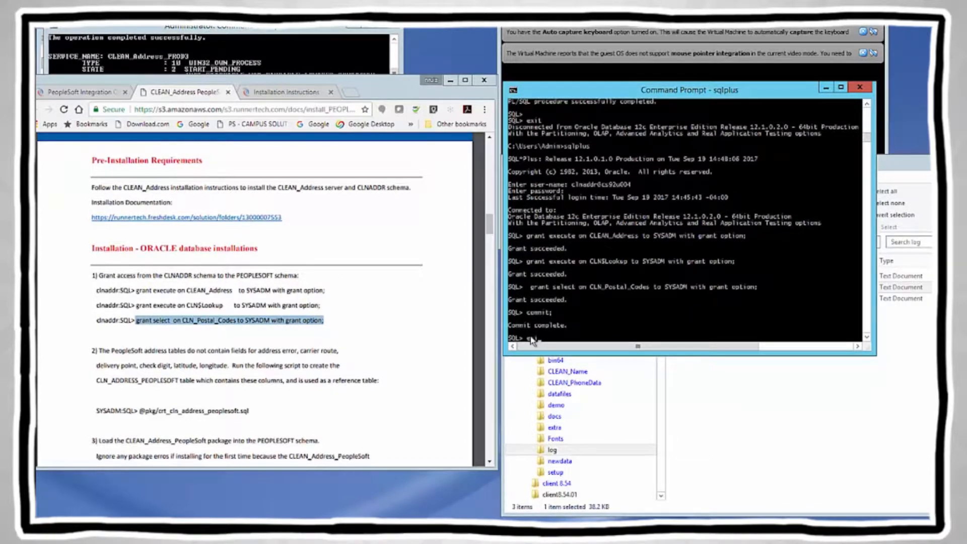
key(Return)
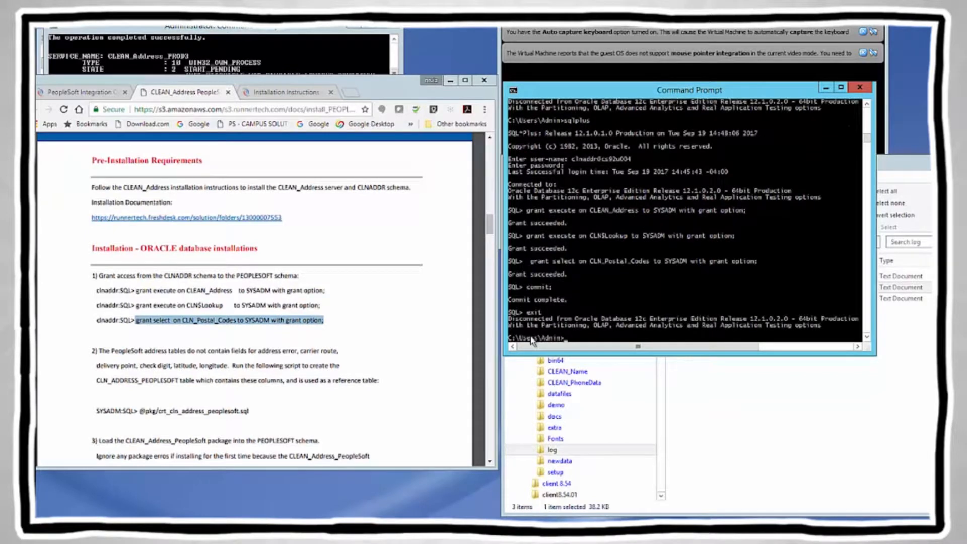
click(93, 354)
click(94, 353)
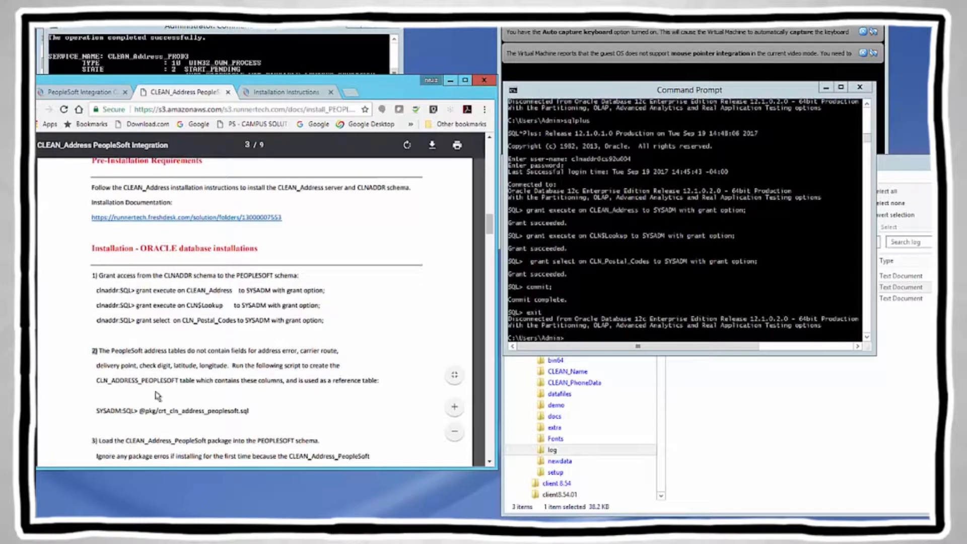
drag(96, 382, 382, 384)
scroll(377, 386, down, 2)
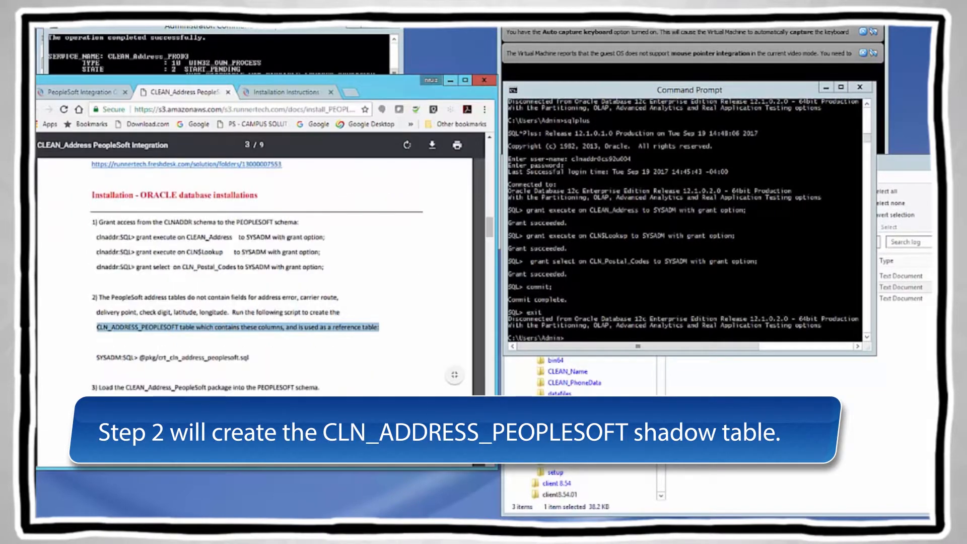
drag(98, 358, 255, 361)
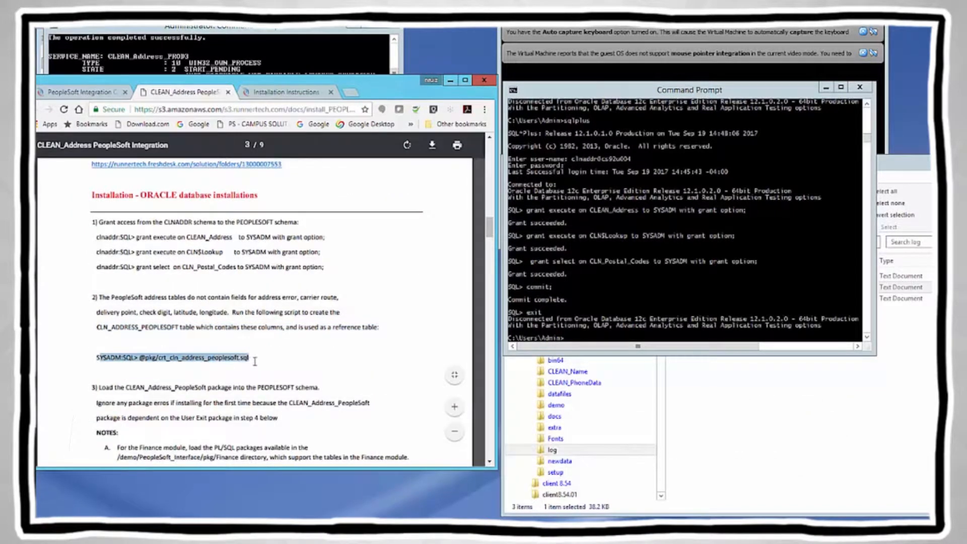
click(274, 361)
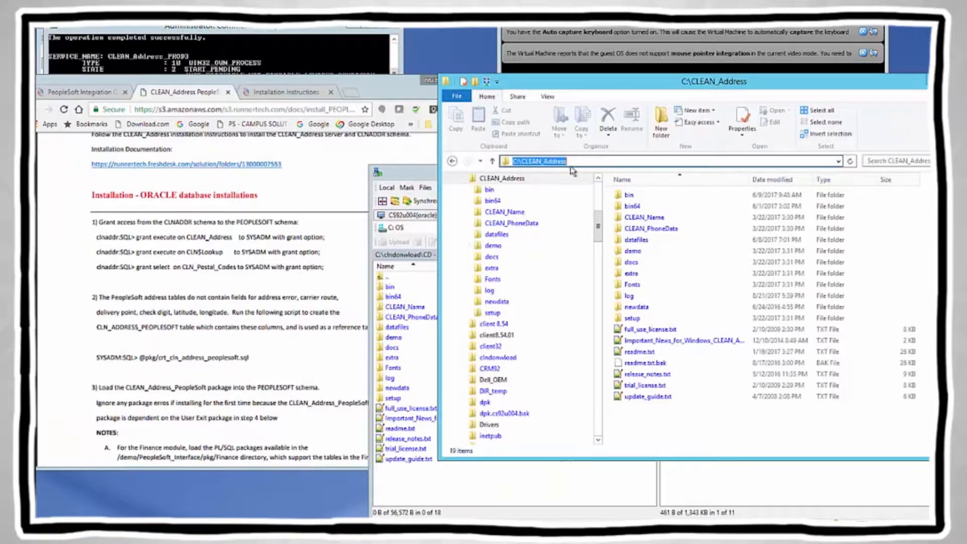
Step: Go into demo\PeopleSoft_Interface and open a command window in the pkg folder
double_click(635, 252)
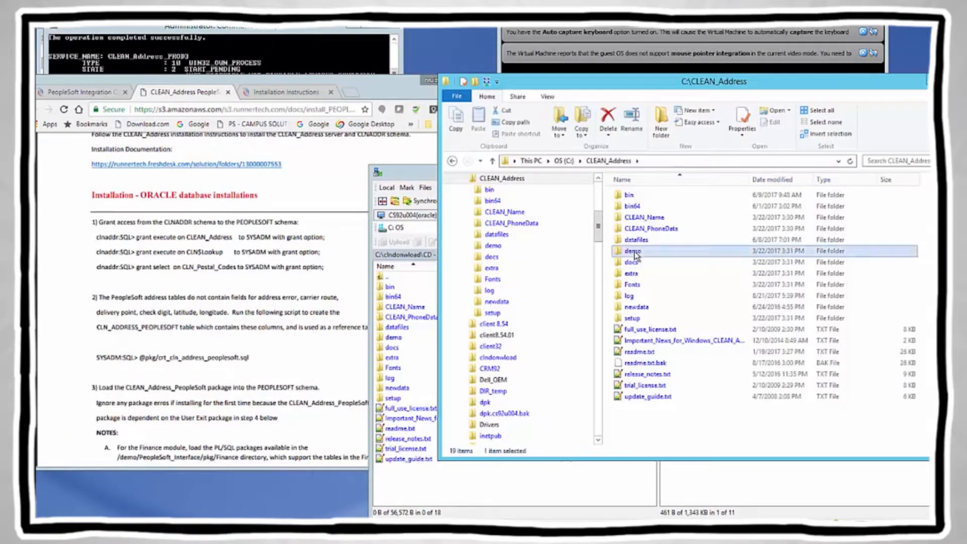
double_click(668, 321)
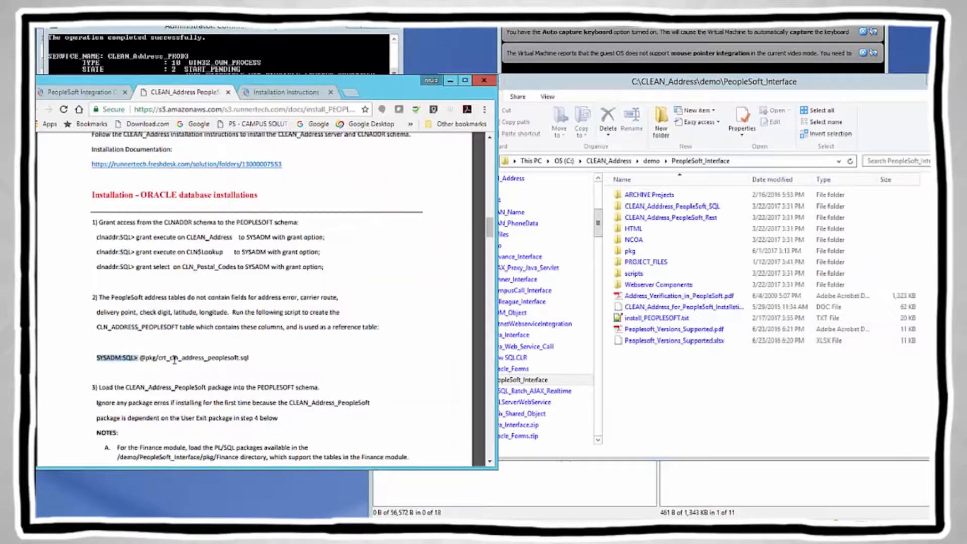
click(245, 358)
drag(141, 357, 257, 359)
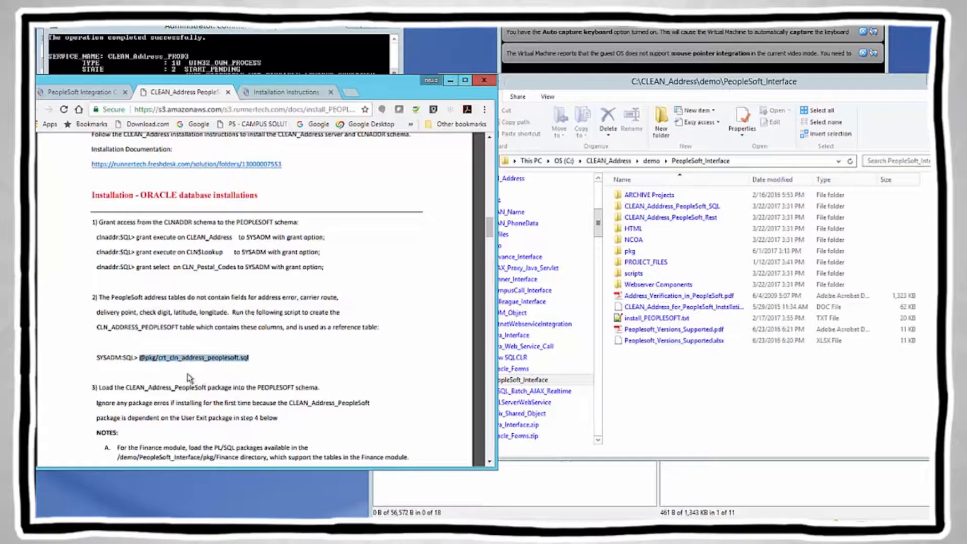
click(538, 384)
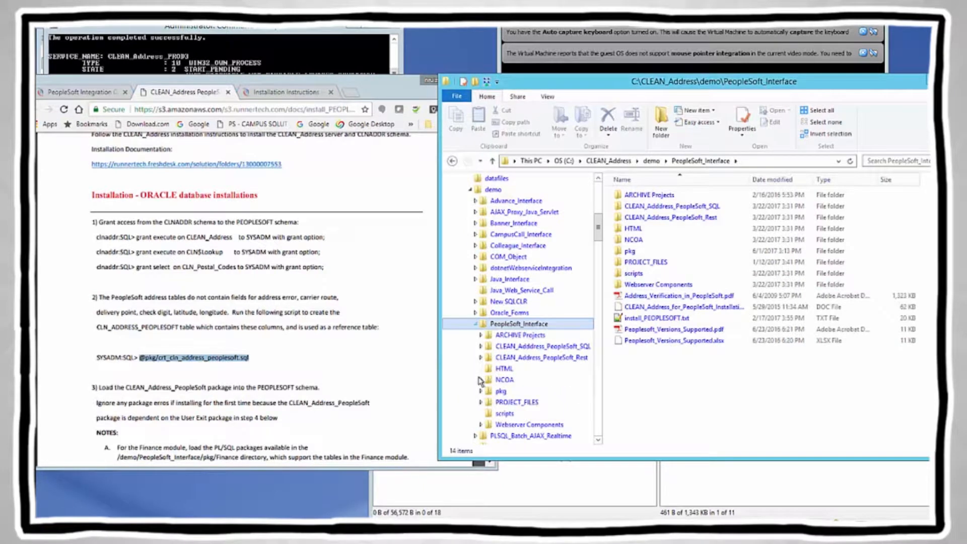
right_click(502, 392)
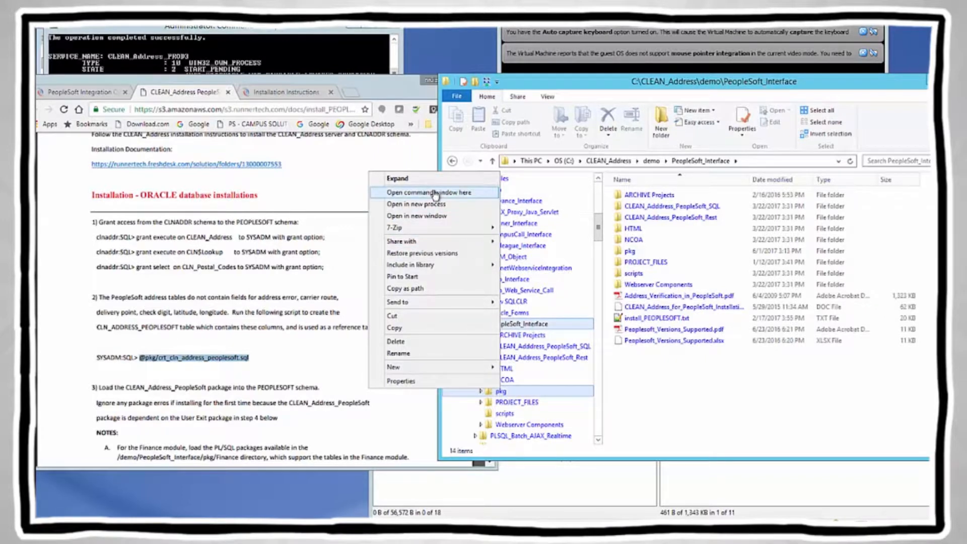
click(435, 193)
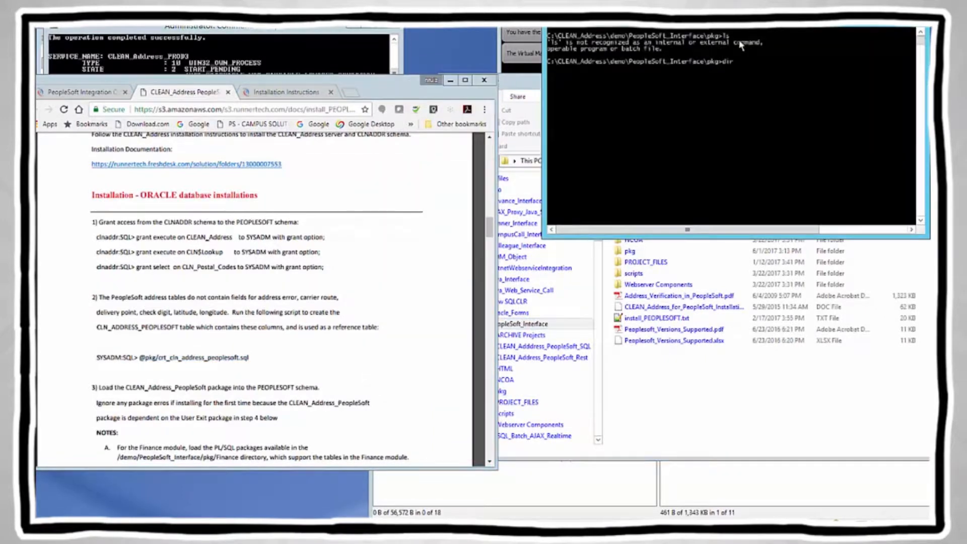
Step: List and copy the pkg folder's scripts, then launch sqlplus there
key(Return)
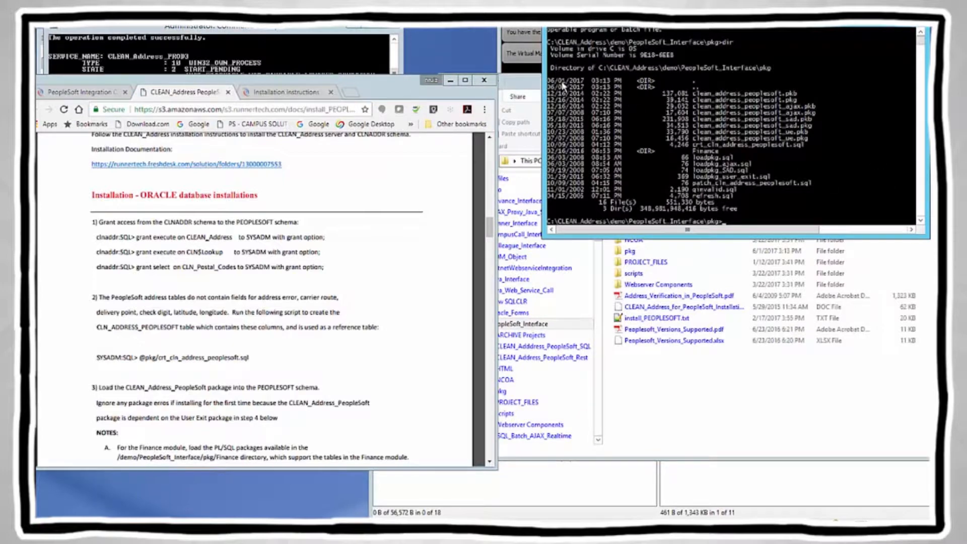
drag(548, 84, 831, 206)
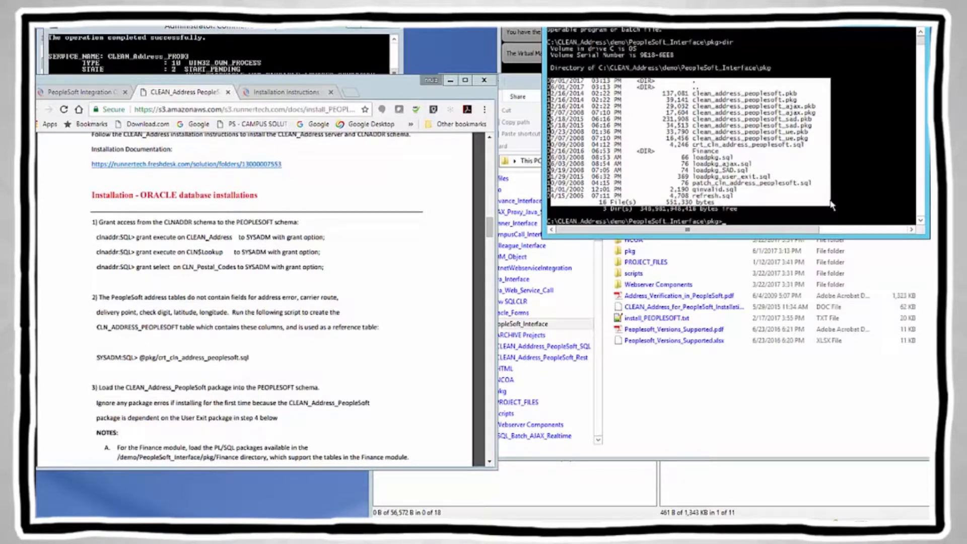
right_click(854, 198)
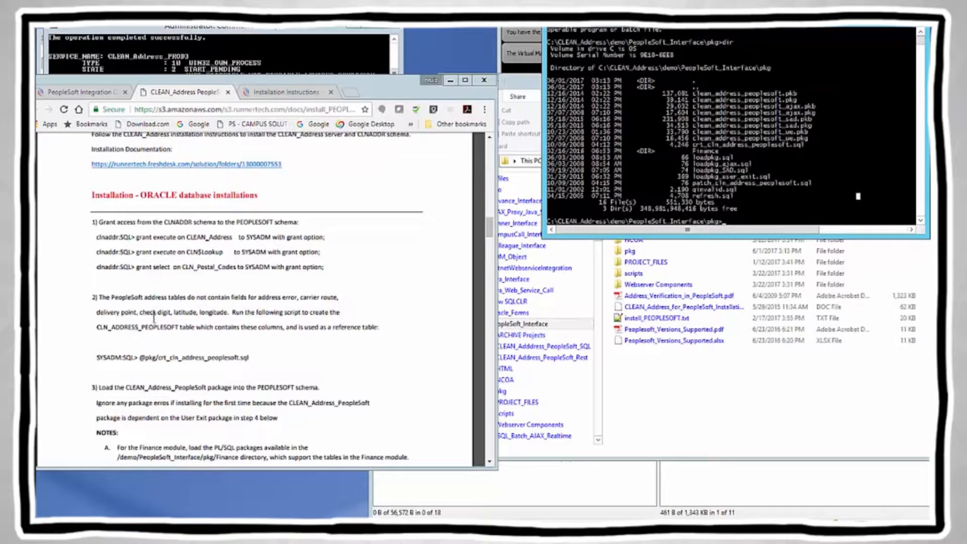
drag(96, 357, 137, 358)
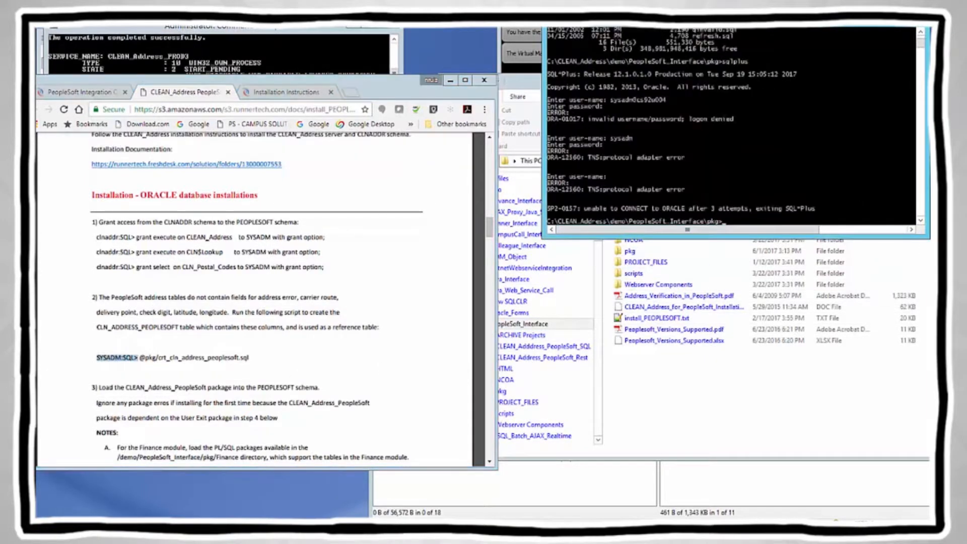
text(qlplus)
key(Return)
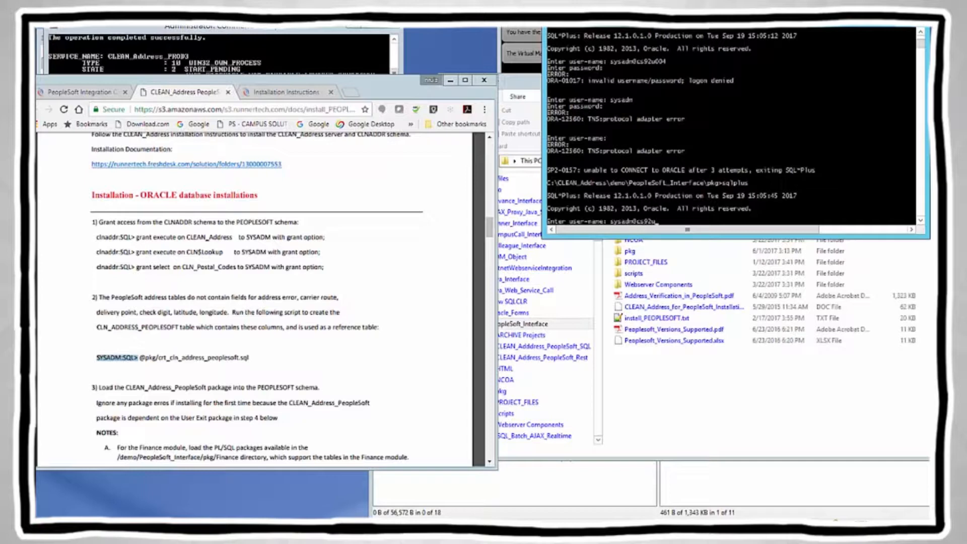
Step: Enter the database user name and password to connect SQL*Plus to the Oracle 12c database
text(4)
key(Return)
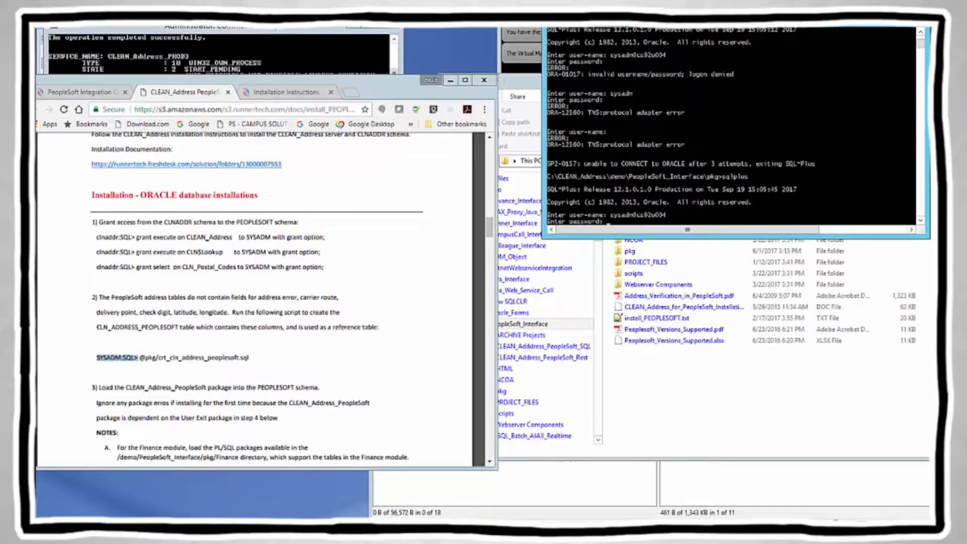
key(Return)
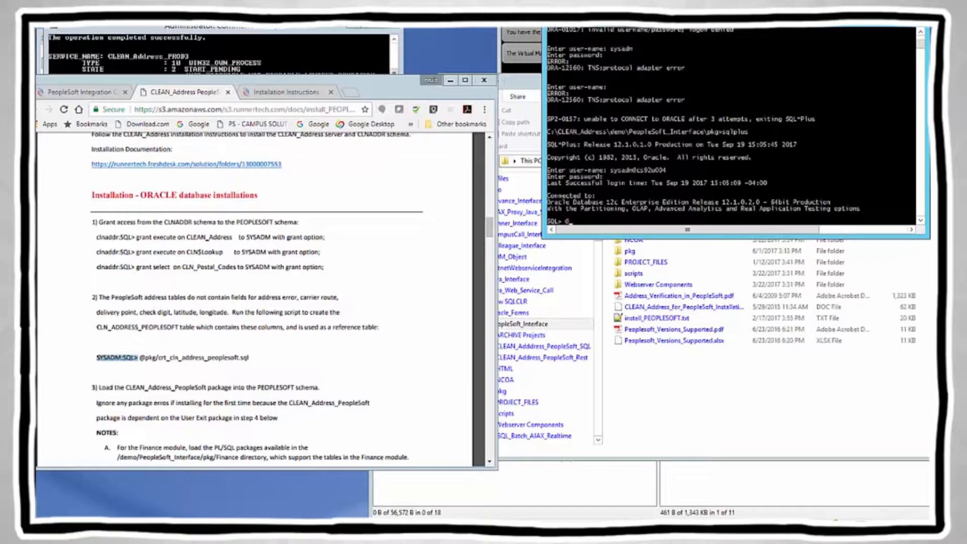
Step: Open the pkg folder in File Explorer and copy the crt_cln_address_peoplesoft.sql file name via Rename
click(728, 391)
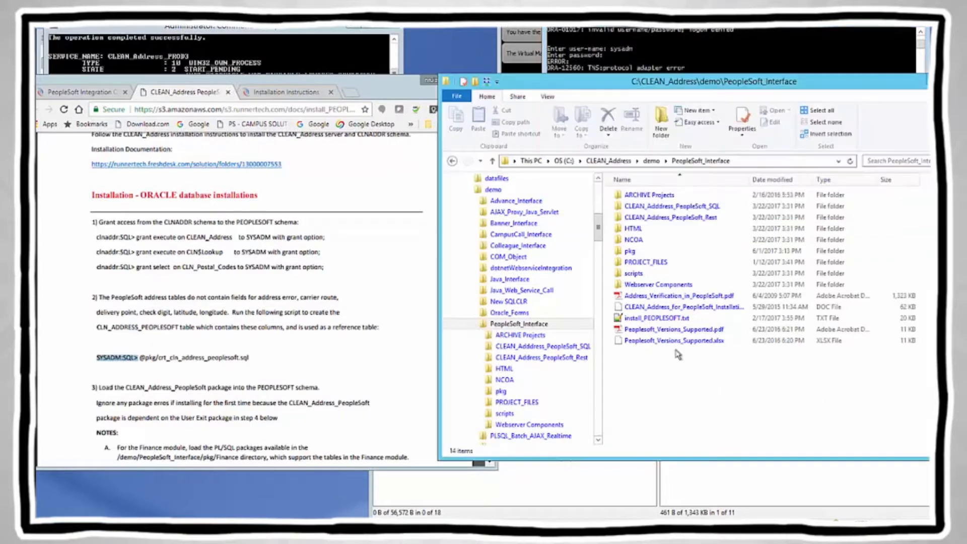
click(634, 252)
double_click(634, 252)
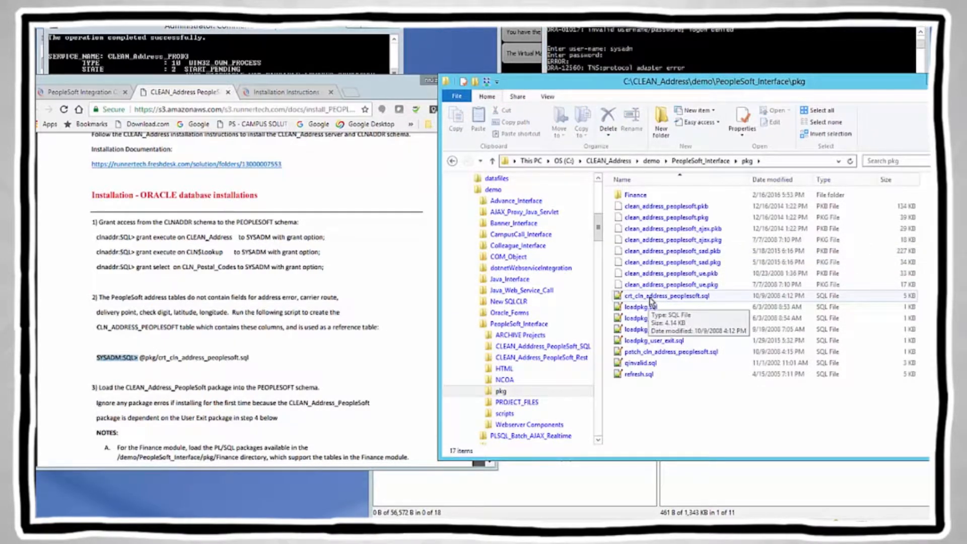
click(635, 54)
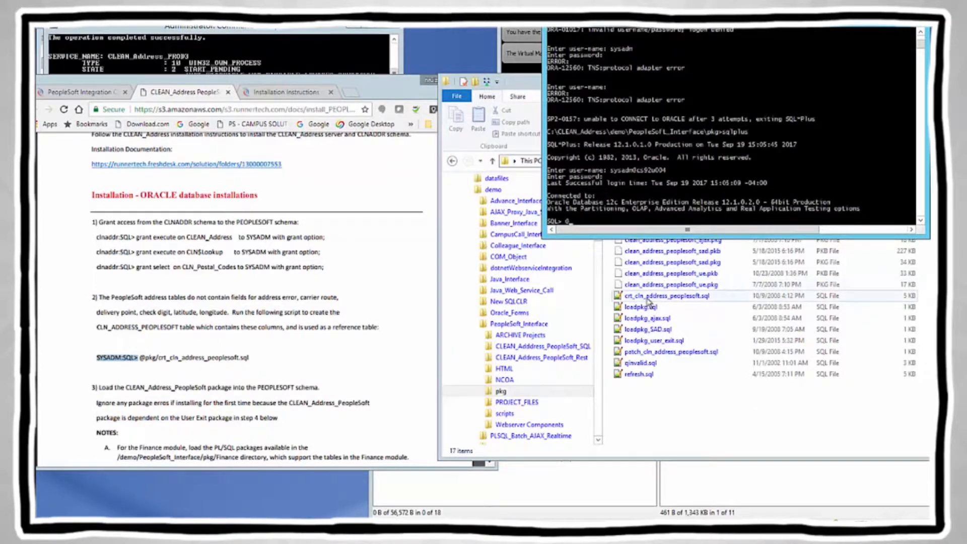
click(649, 302)
right_click(648, 301)
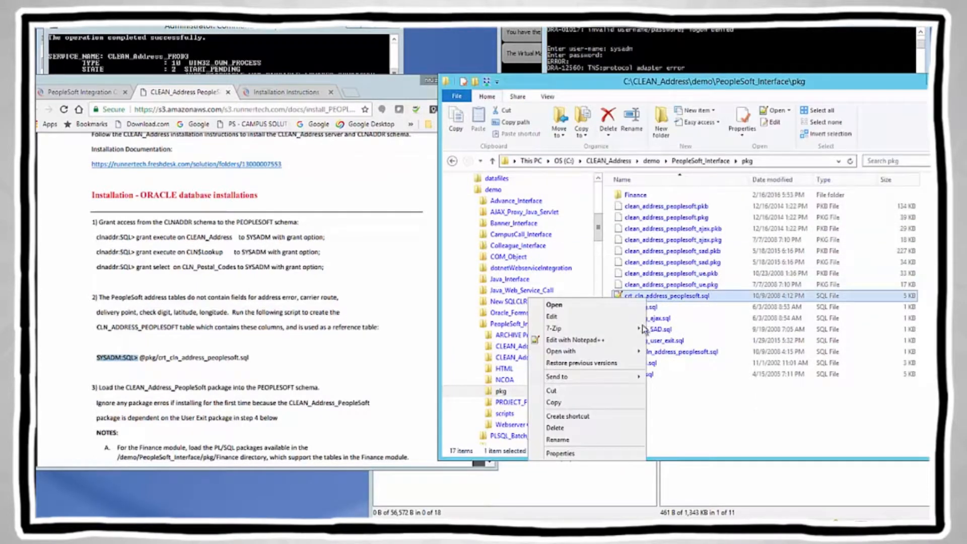
click(571, 443)
key(ctrl+c)
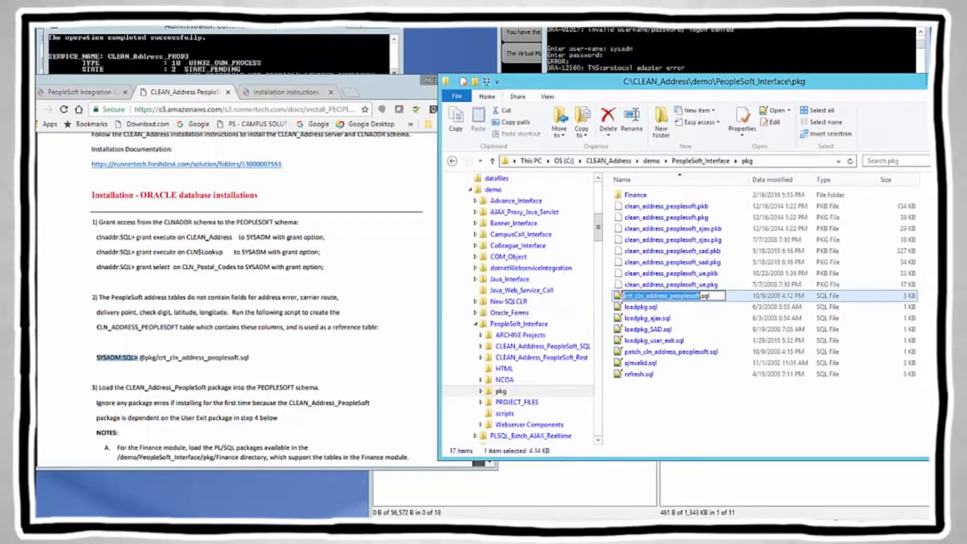
click(621, 52)
right_click(576, 222)
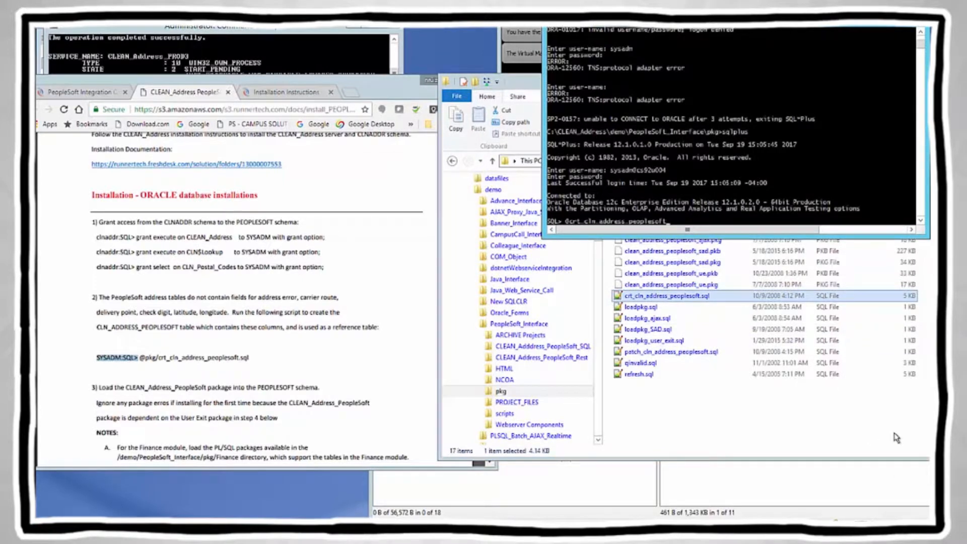
text(sql)
key(Return)
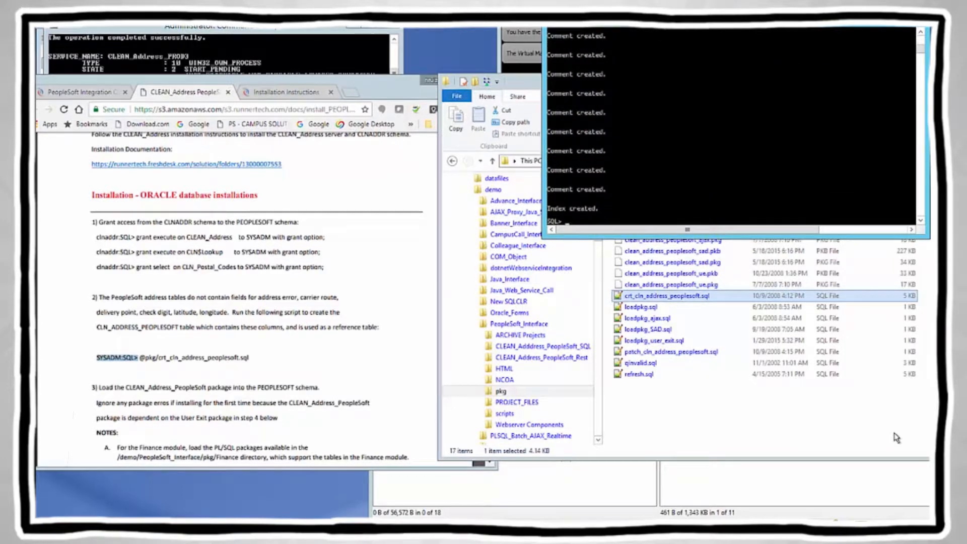
Step: Highlight step 3 in the guide and locate loadpkg.sql, loadpkg_SAD.sql and loadpkg_user_exit.sql in pkg
click(169, 384)
scroll(214, 390, down, 1)
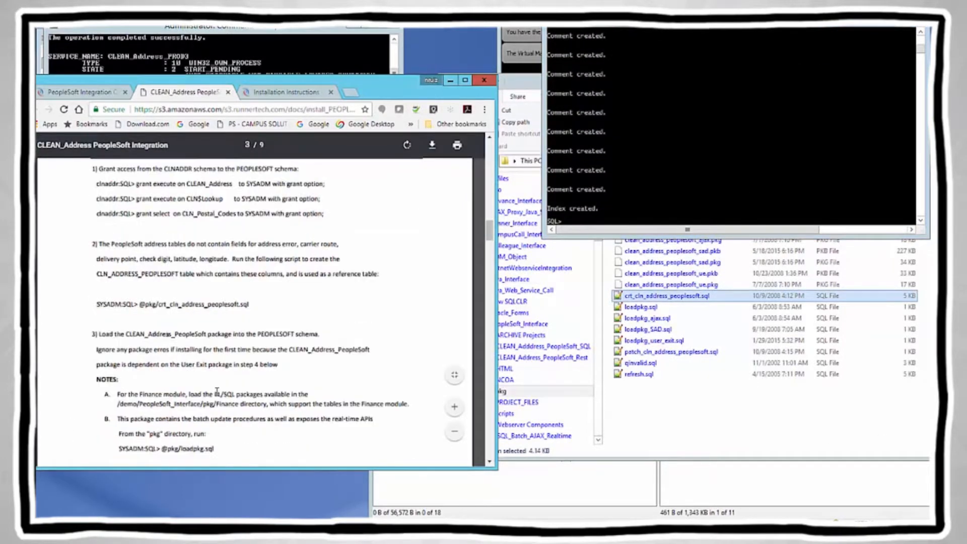
scroll(217, 392, down, 3)
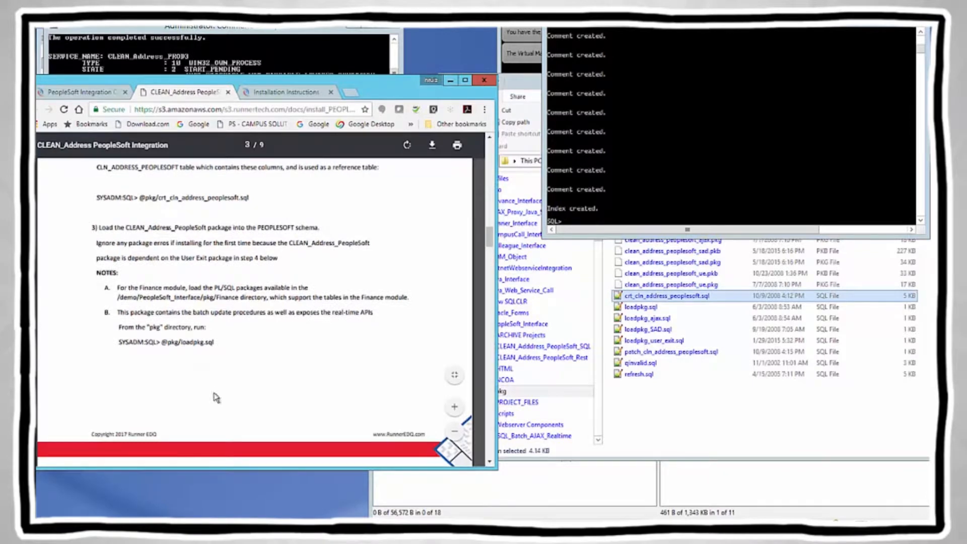
drag(99, 175, 320, 174)
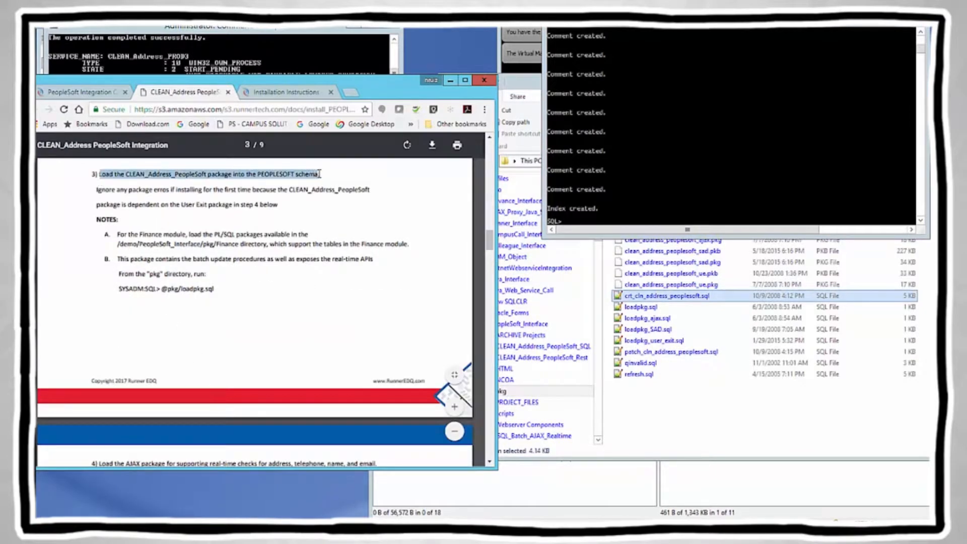
click(170, 288)
click(638, 306)
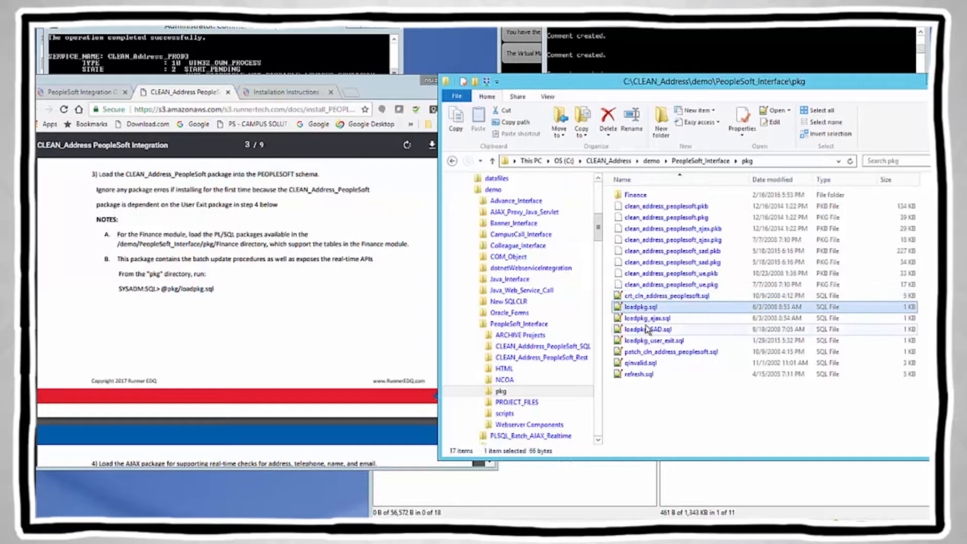
click(647, 328)
click(650, 342)
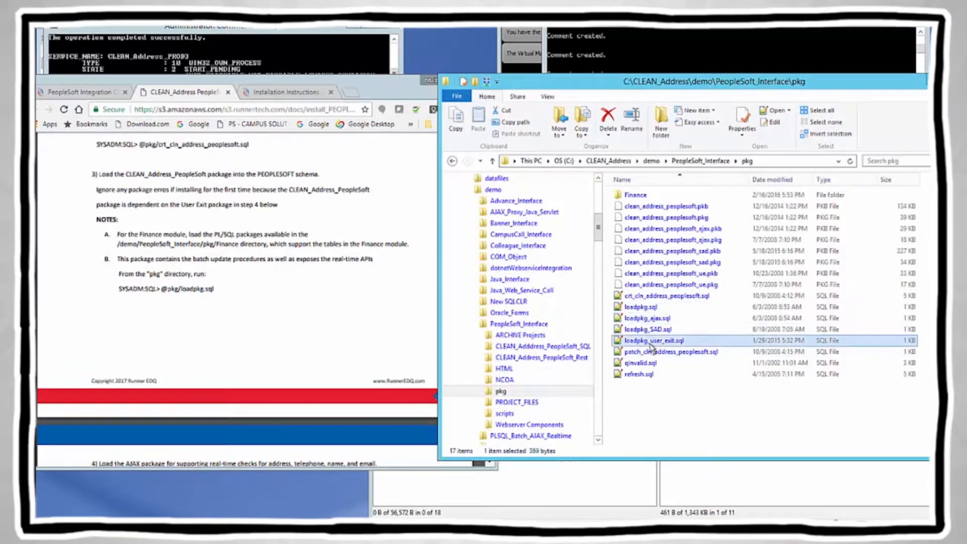
click(602, 55)
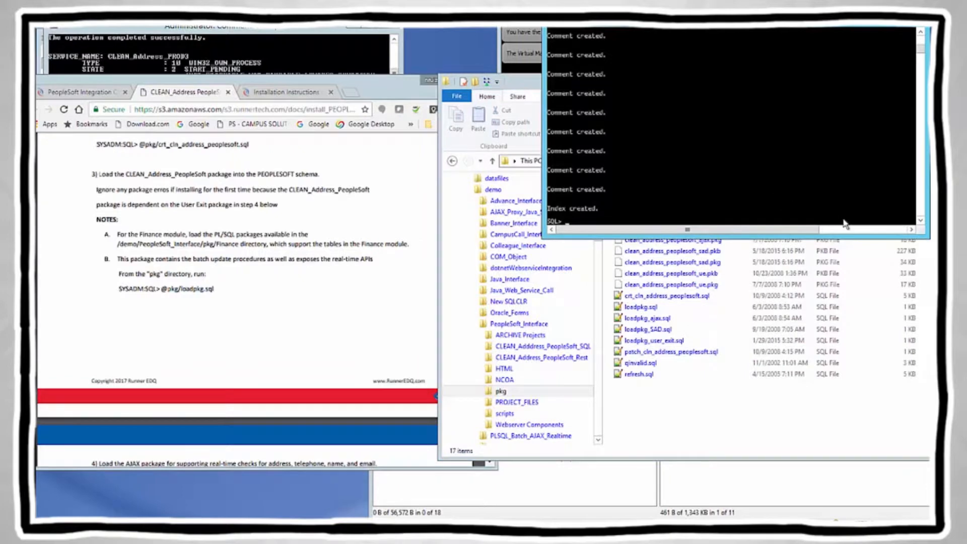
text(@loadpkg.sql)
key(BackSpace)
key(BackSpace)
text(l)
key(Return)
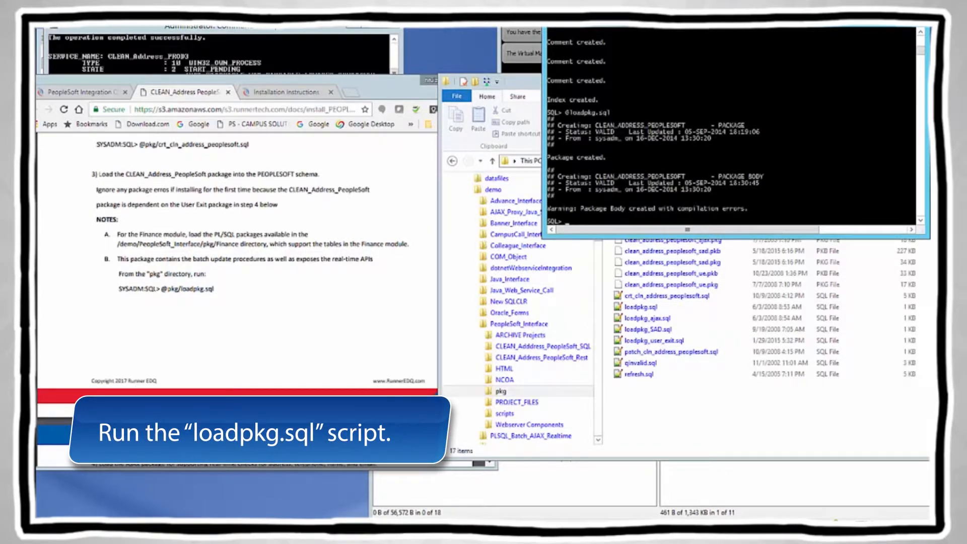
Step: Highlight step 4 and its loadpkg_ajax.sql command in the installation guide
click(249, 359)
scroll(256, 361, down, 1)
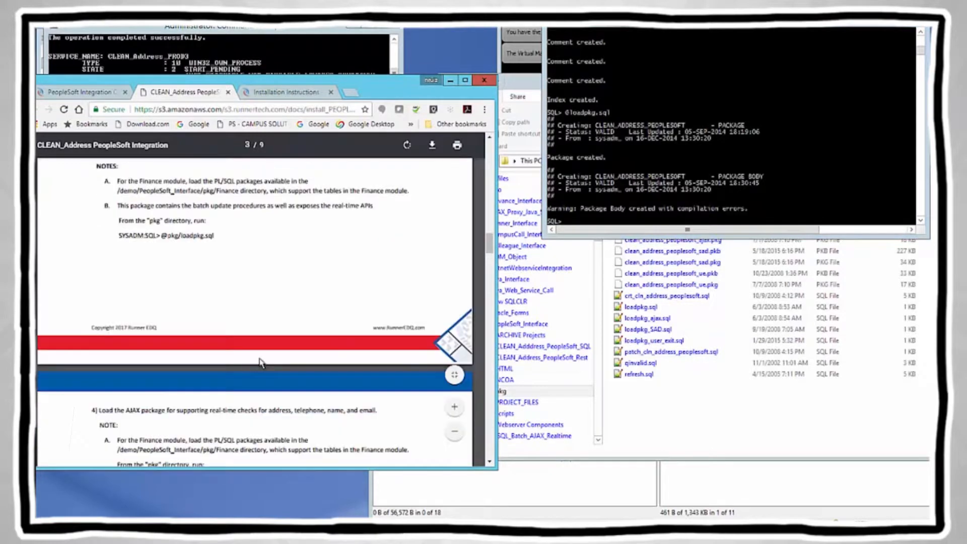
scroll(260, 361, down, 3)
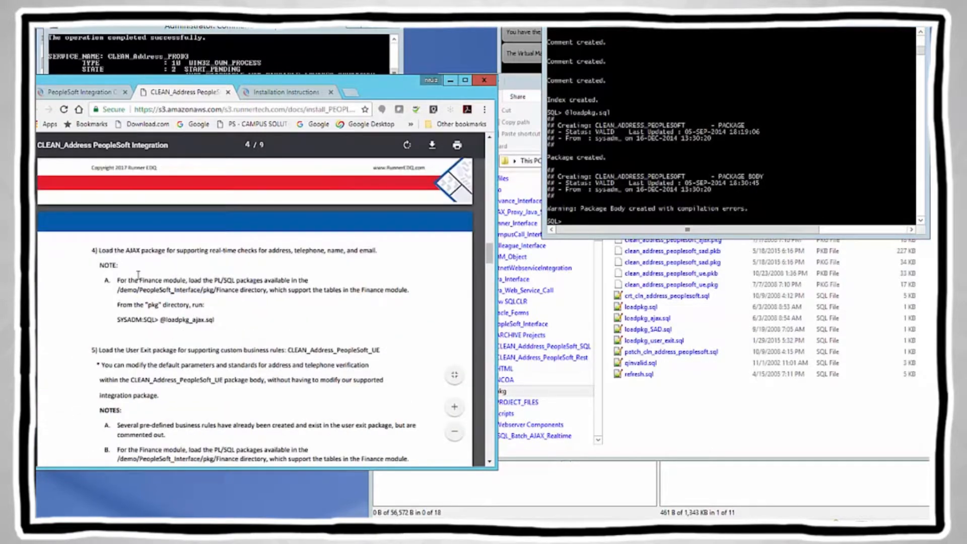
drag(100, 250, 165, 247)
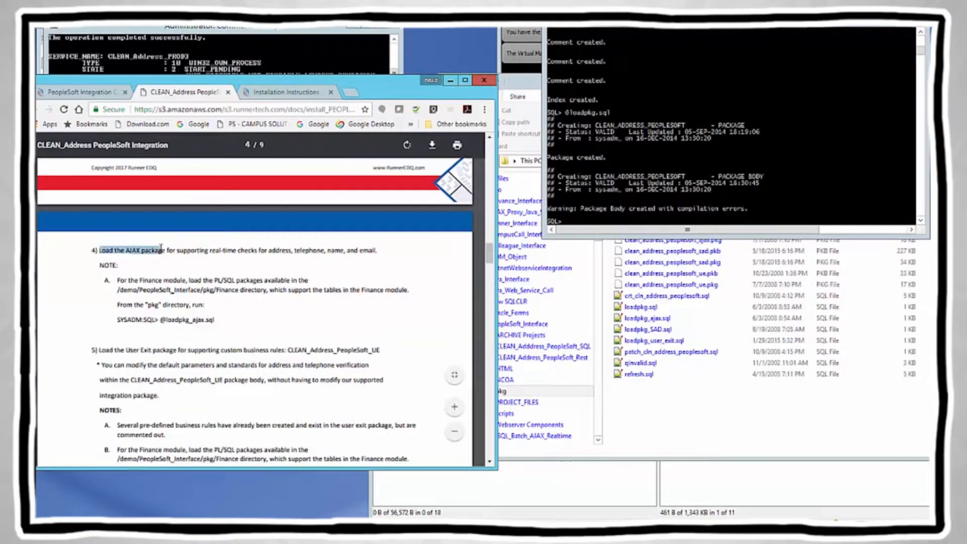
drag(167, 320, 215, 320)
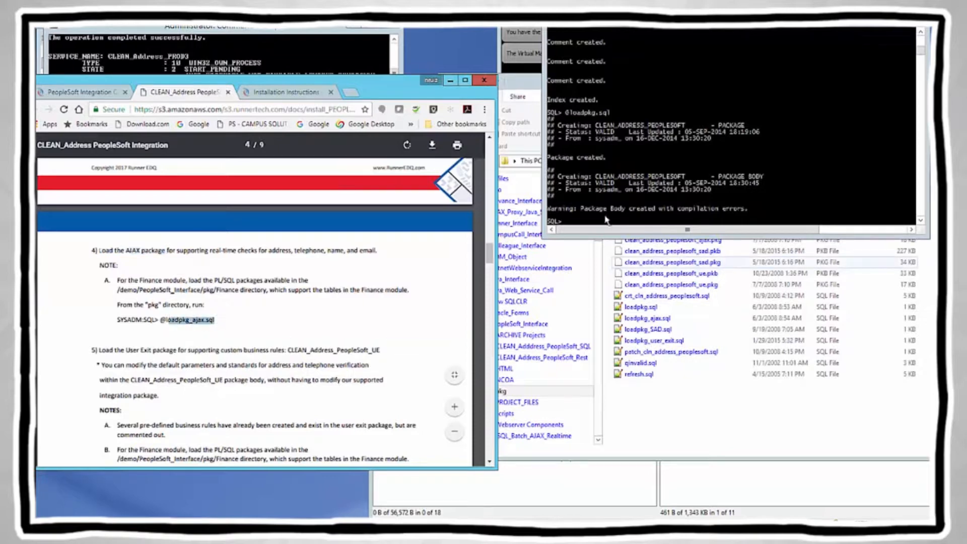
click(581, 221)
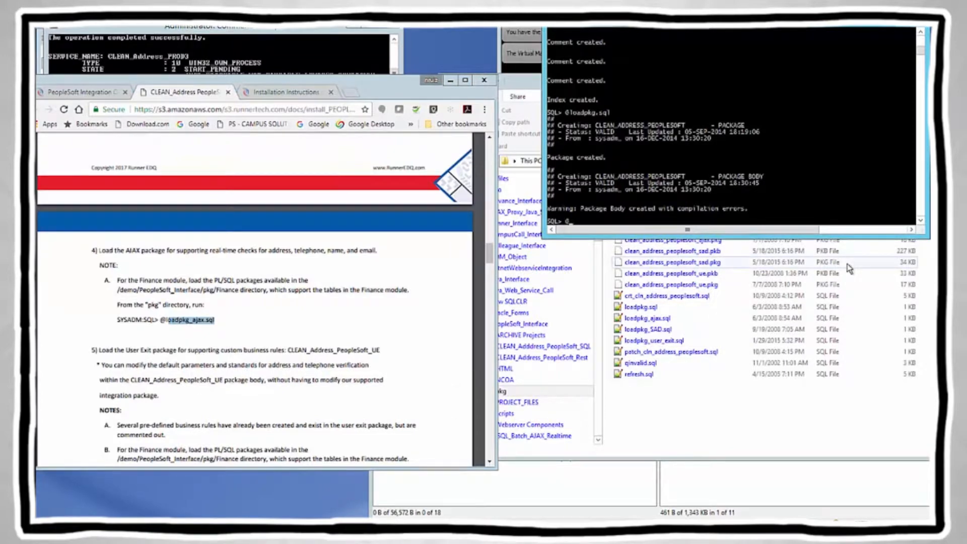
text(@loadpkg_ajax.sql)
key(Return)
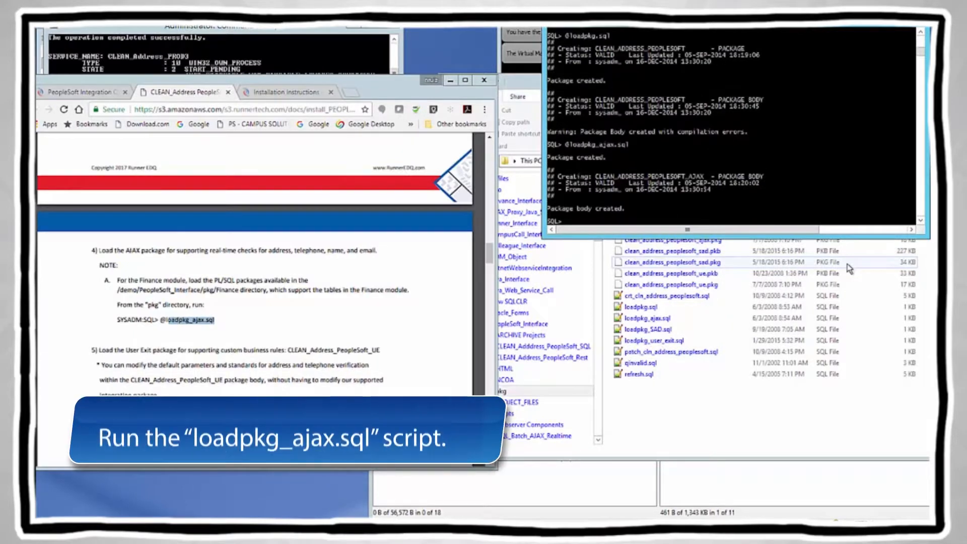
Step: Highlight step 5 and its loadpkg_user_exit.sql command in the installation guide
click(204, 392)
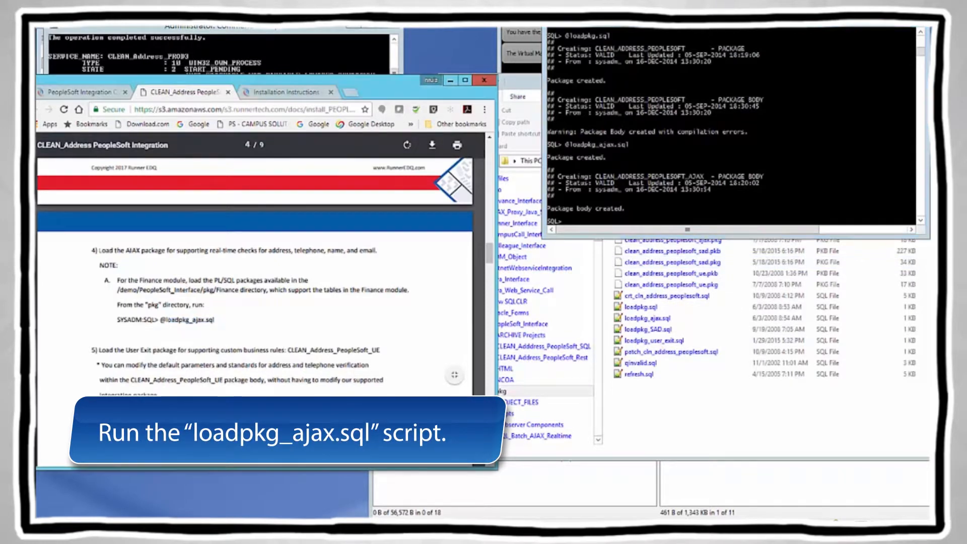
scroll(205, 392, down, 2)
scroll(205, 392, down, 1)
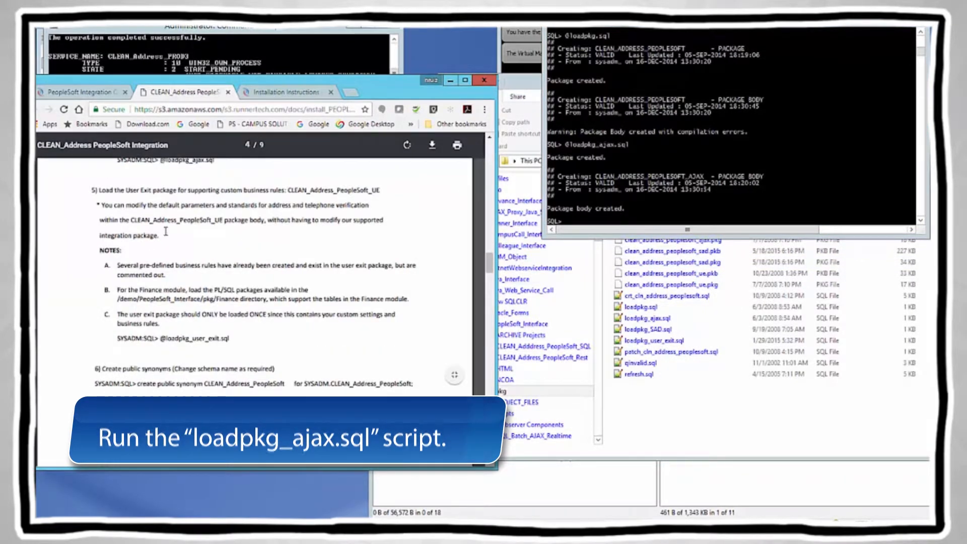
drag(99, 190, 185, 192)
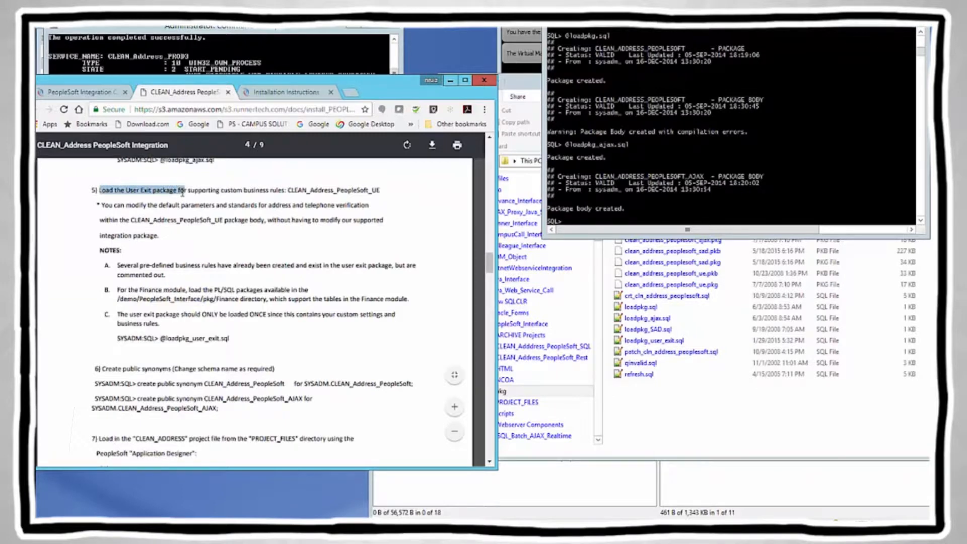
drag(160, 338, 241, 337)
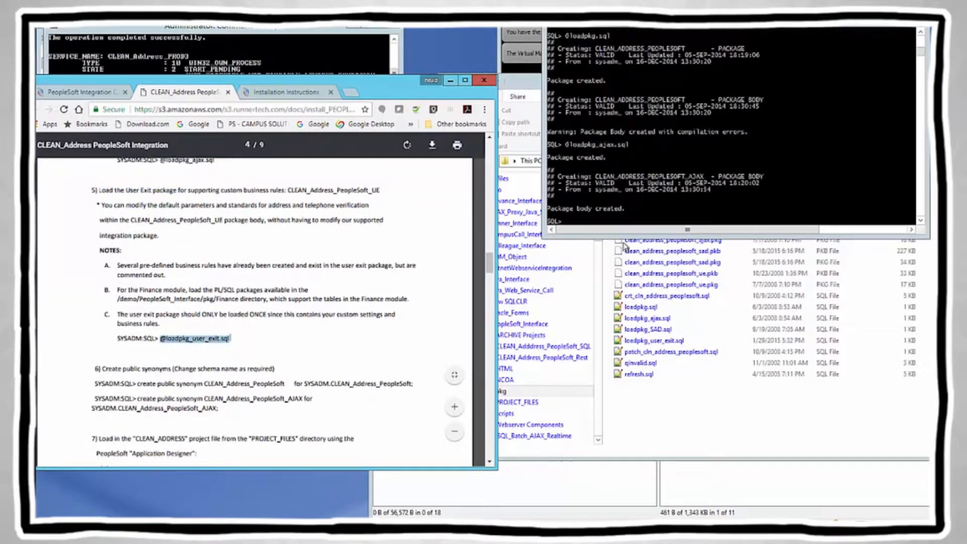
click(575, 225)
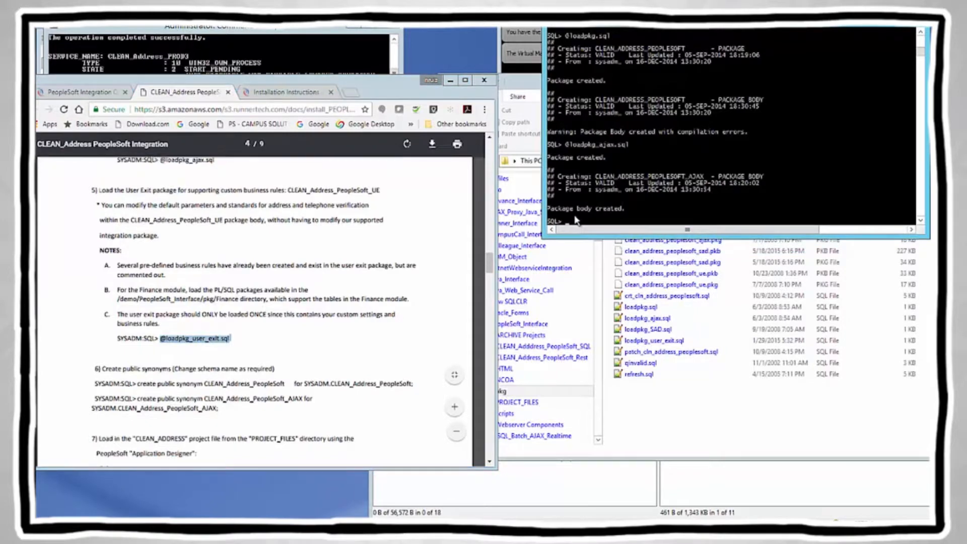
text(@load)
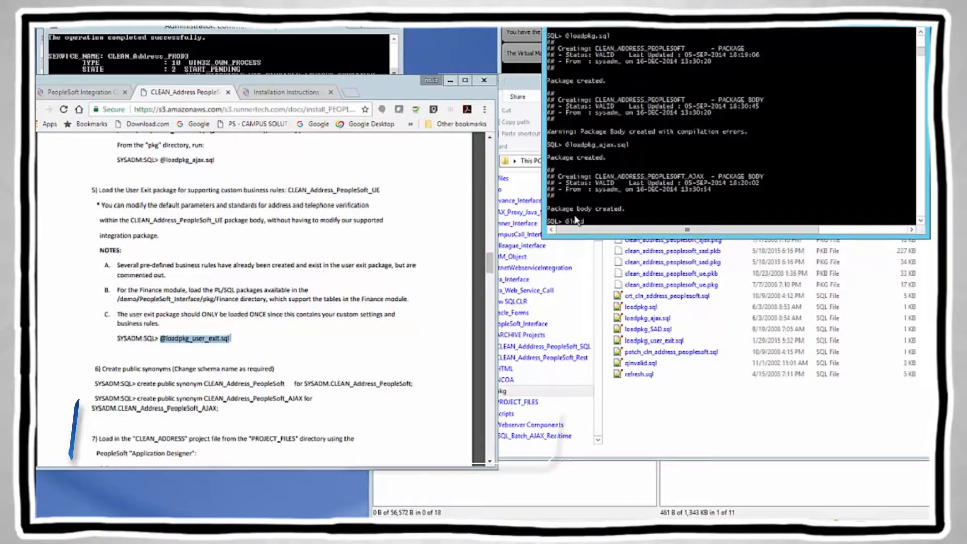
text(pkg_user_exit.sql)
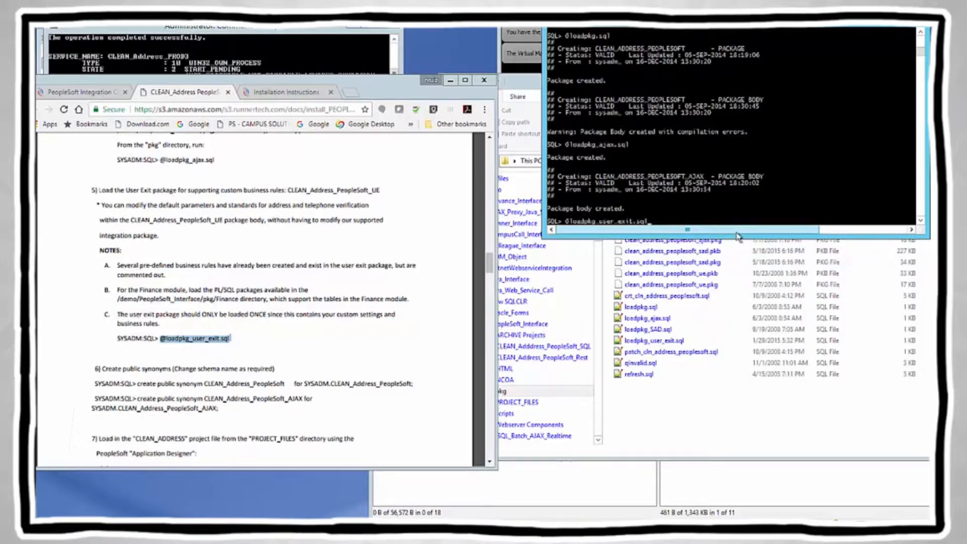
key(Return)
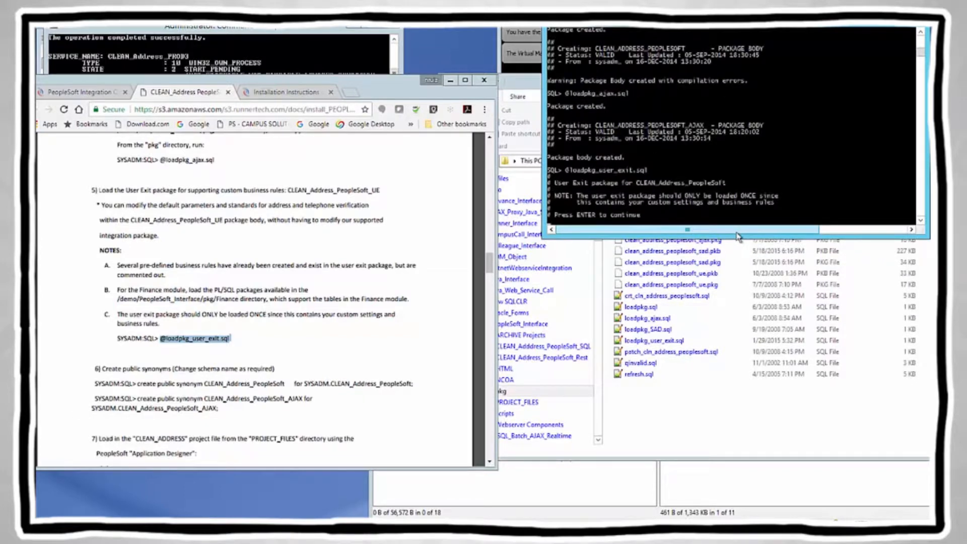
key(Return)
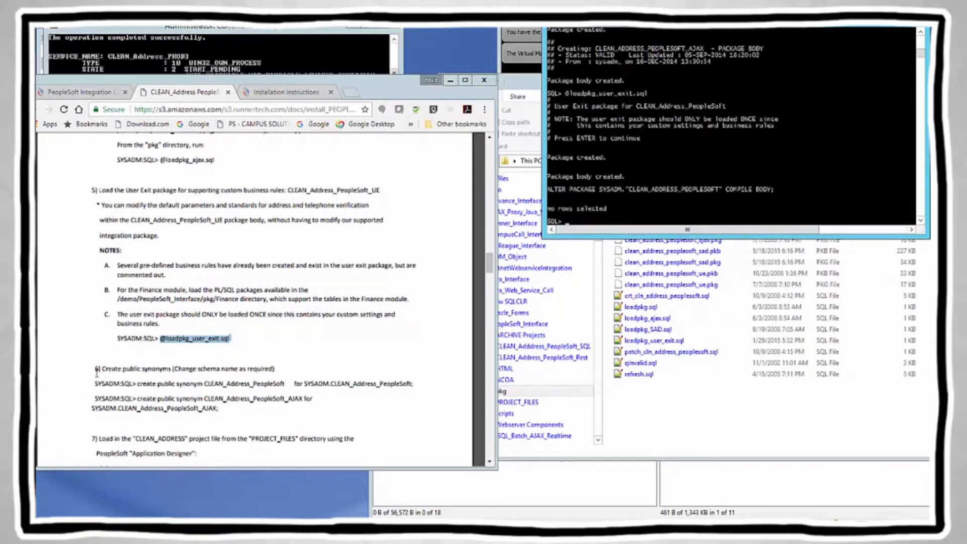
drag(96, 368, 286, 370)
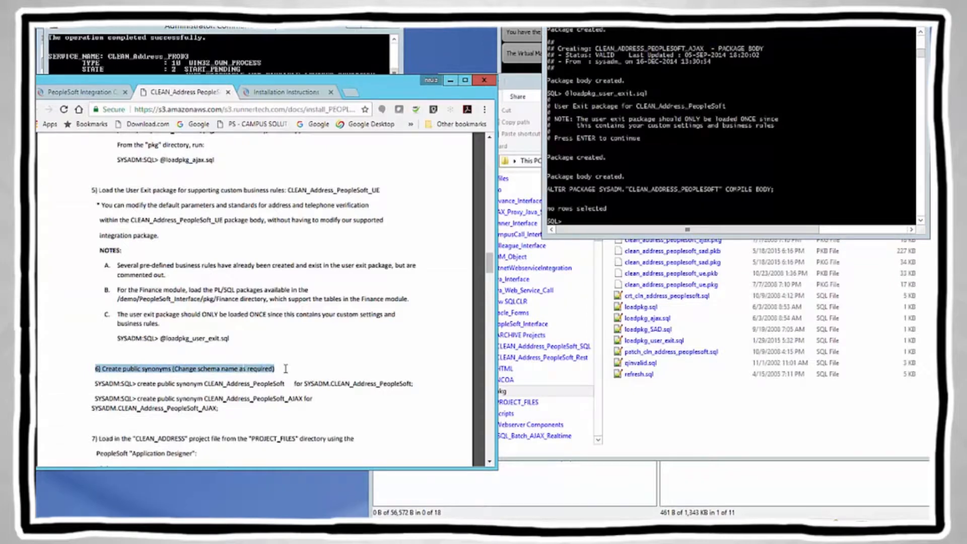
Step: Create the CLEAN_Address_PeopleSoft public synonym by pasting its statement from the guide into SQL*Plus
click(291, 374)
scroll(328, 373, down, 2)
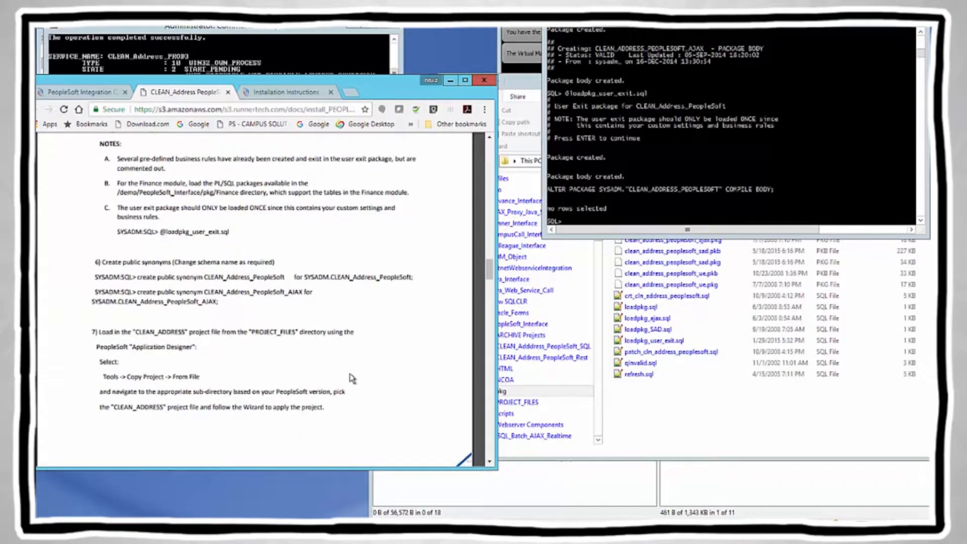
scroll(351, 374, down, 2)
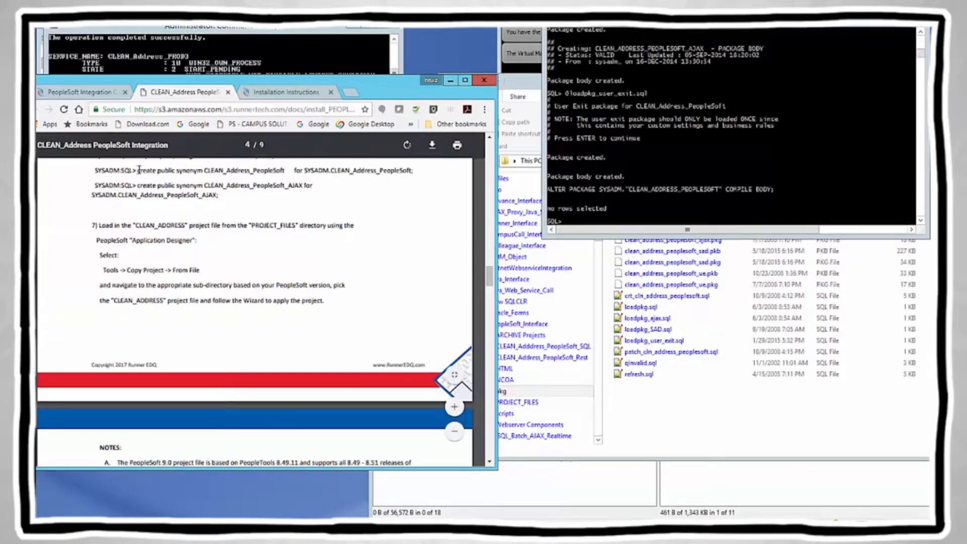
drag(137, 171, 416, 173)
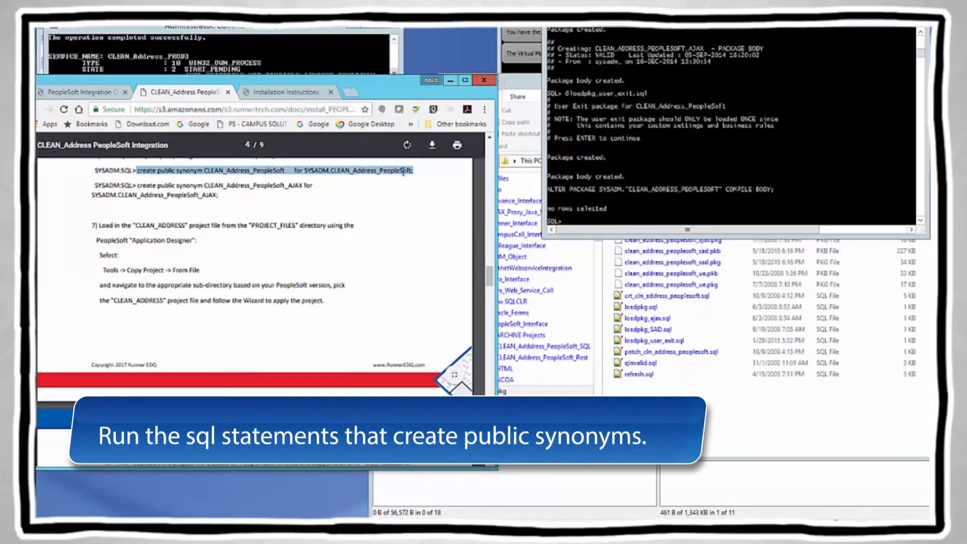
right_click(404, 174)
click(427, 180)
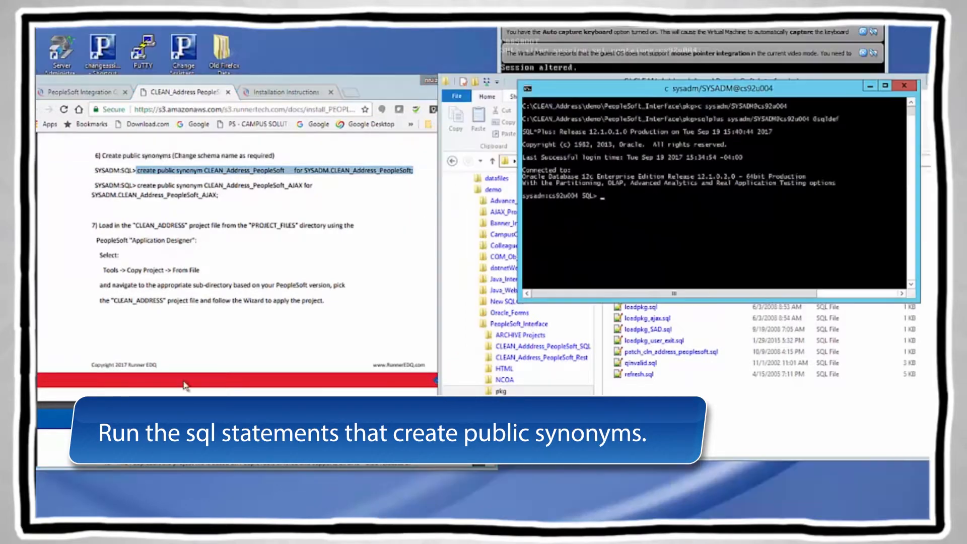
click(138, 170)
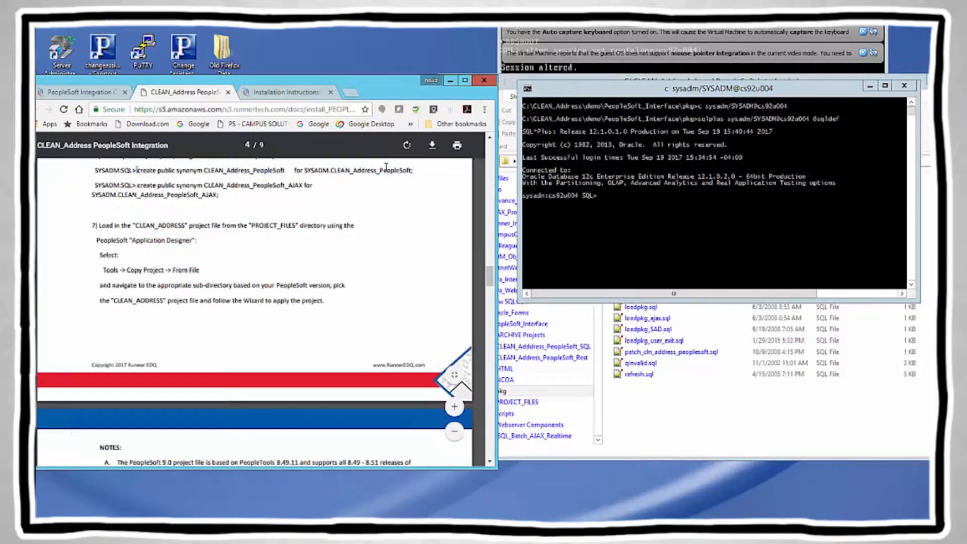
drag(137, 170, 409, 173)
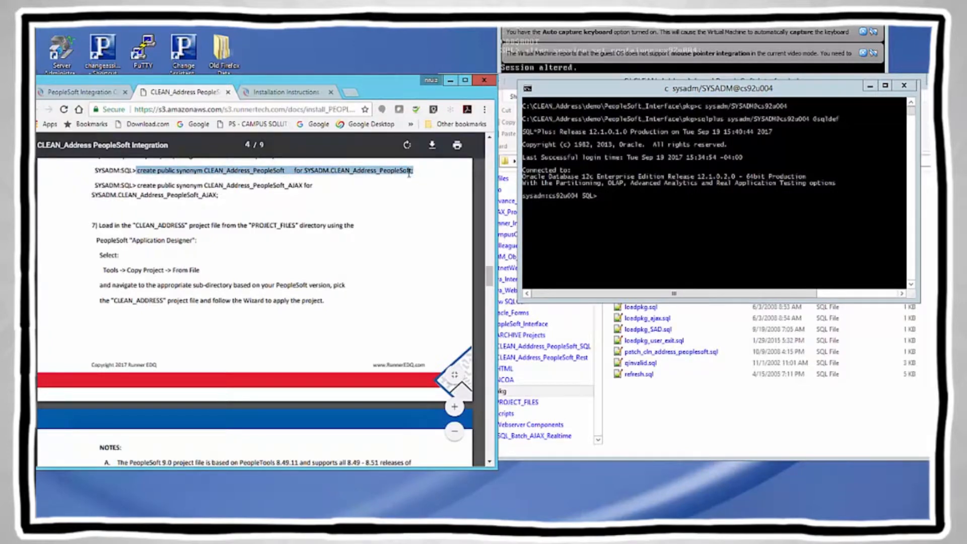
right_click(399, 172)
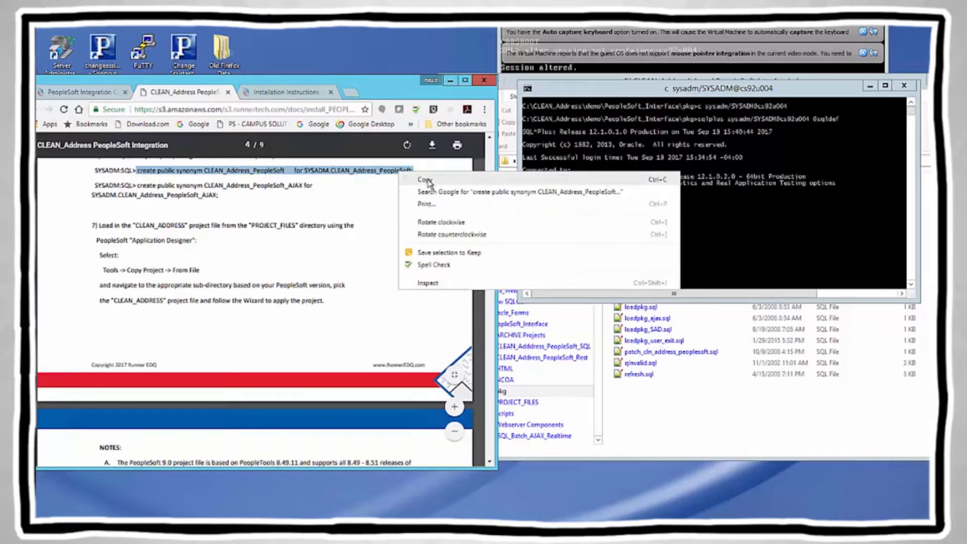
click(426, 180)
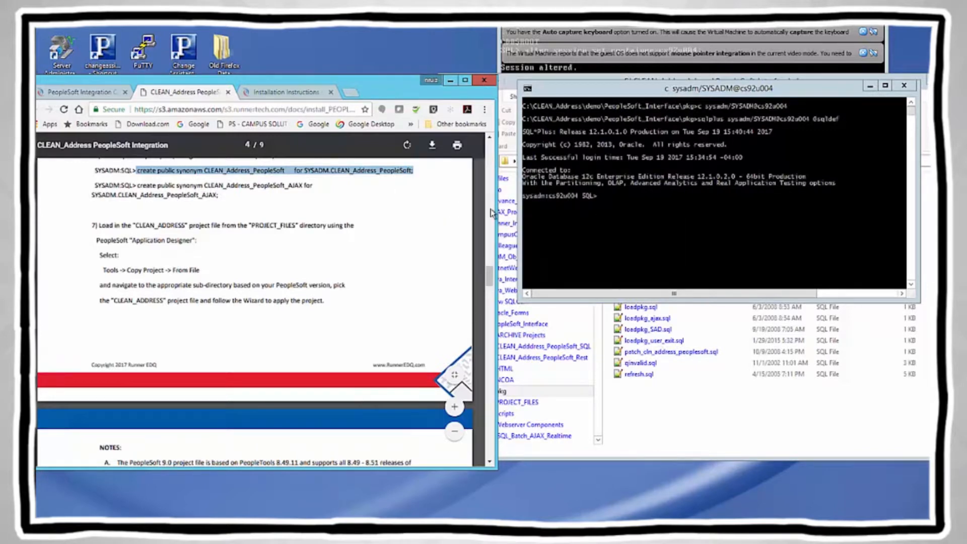
click(489, 136)
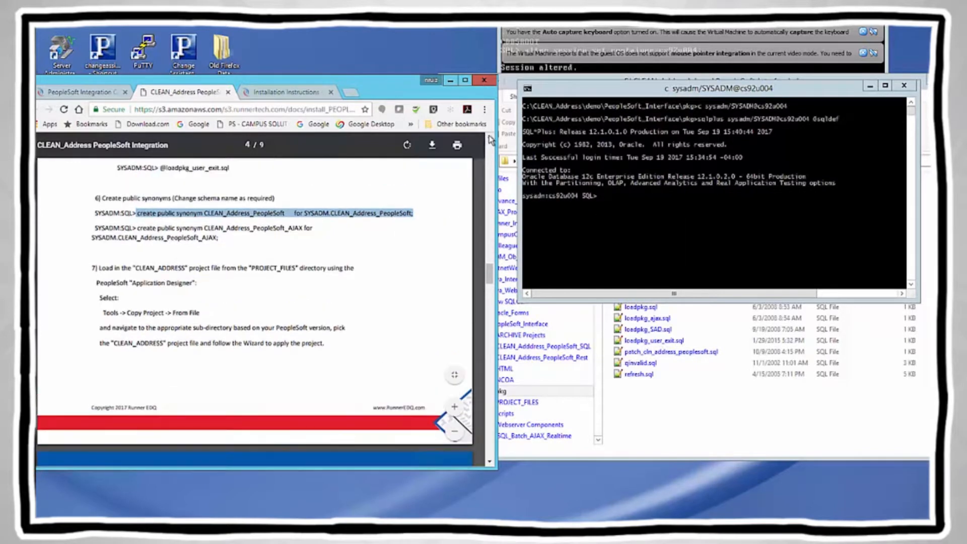
click(612, 198)
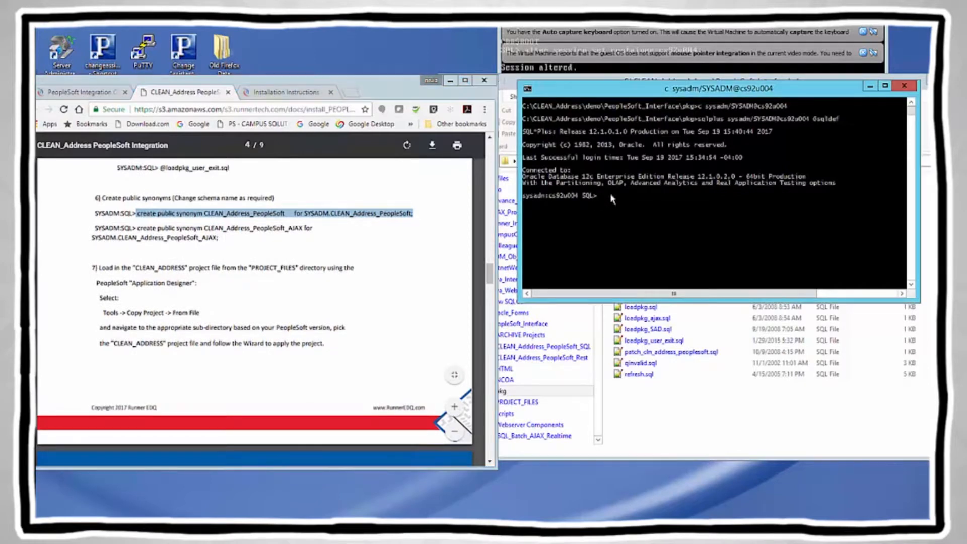
right_click(612, 200)
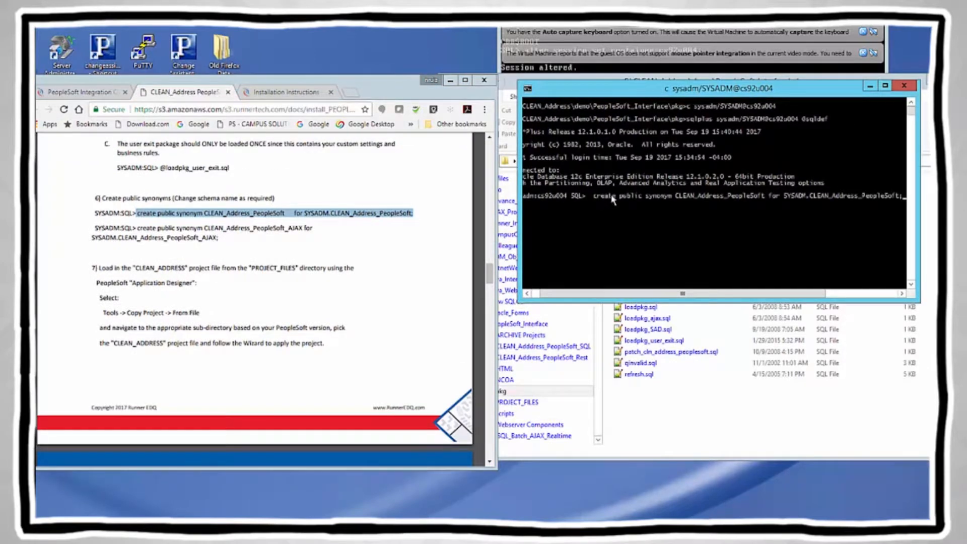
key(Return)
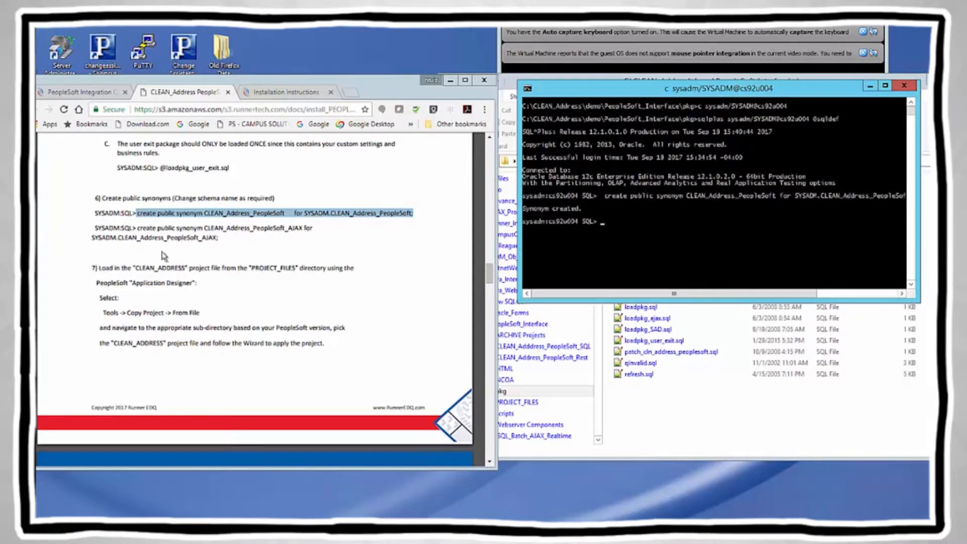
Step: Create the CLEAN_Address_PeopleSoft_AJAX public synonym the same way
click(138, 228)
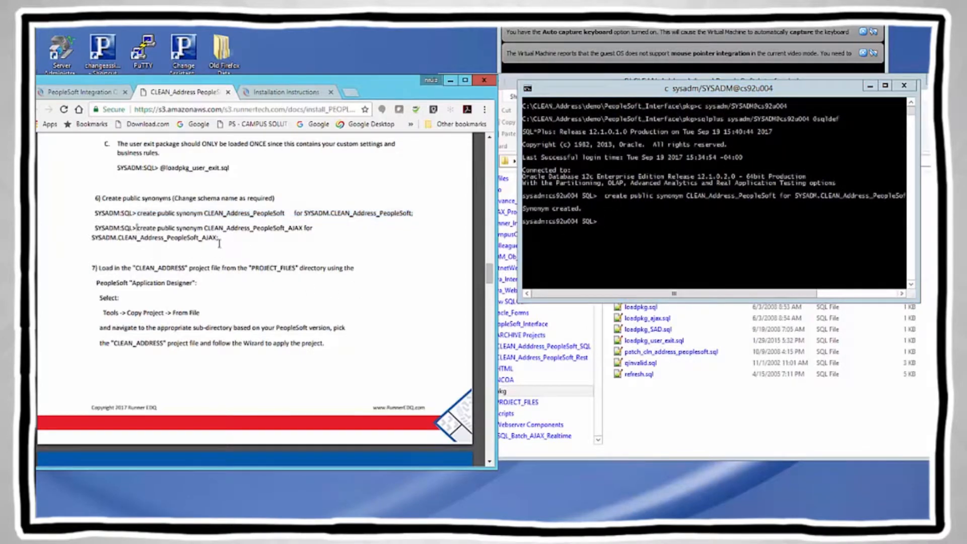
drag(137, 228, 223, 239)
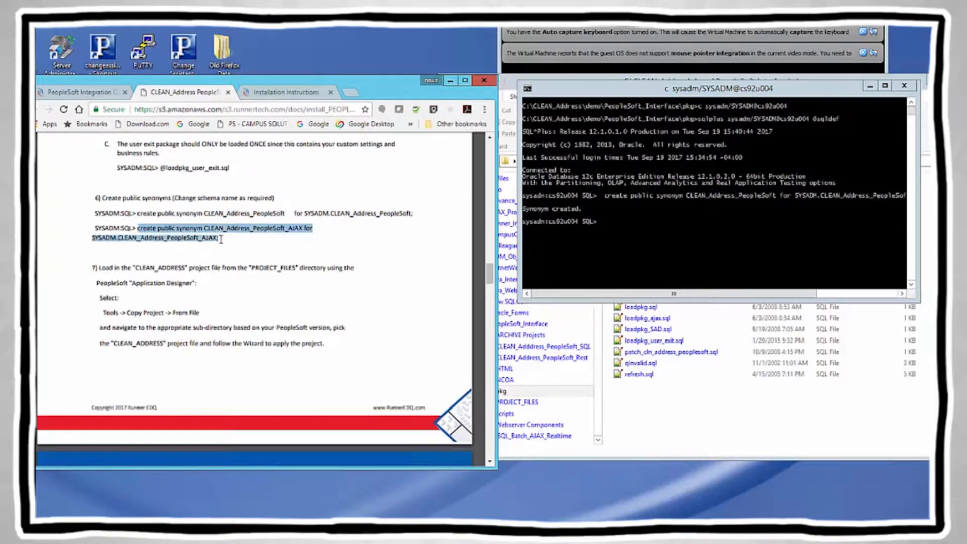
right_click(209, 234)
click(235, 243)
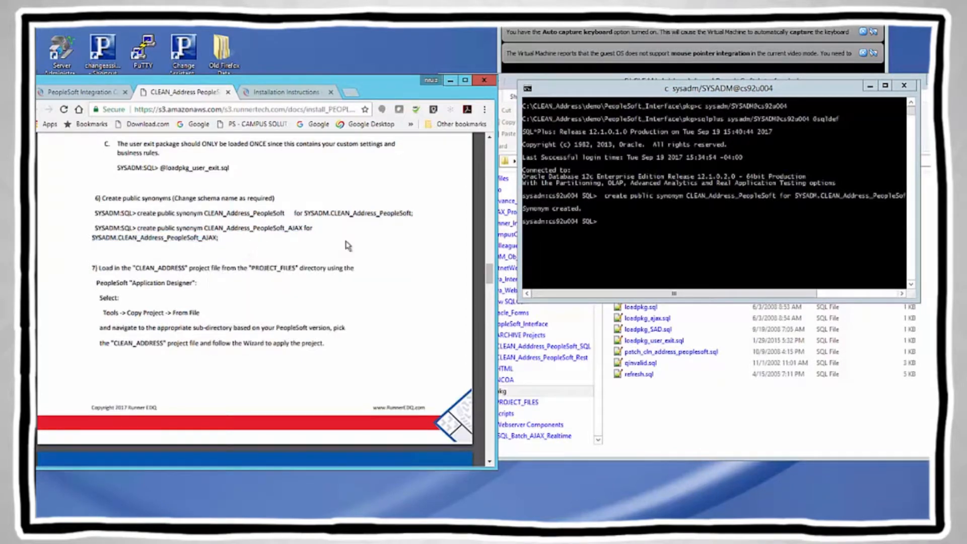
click(609, 228)
right_click(608, 227)
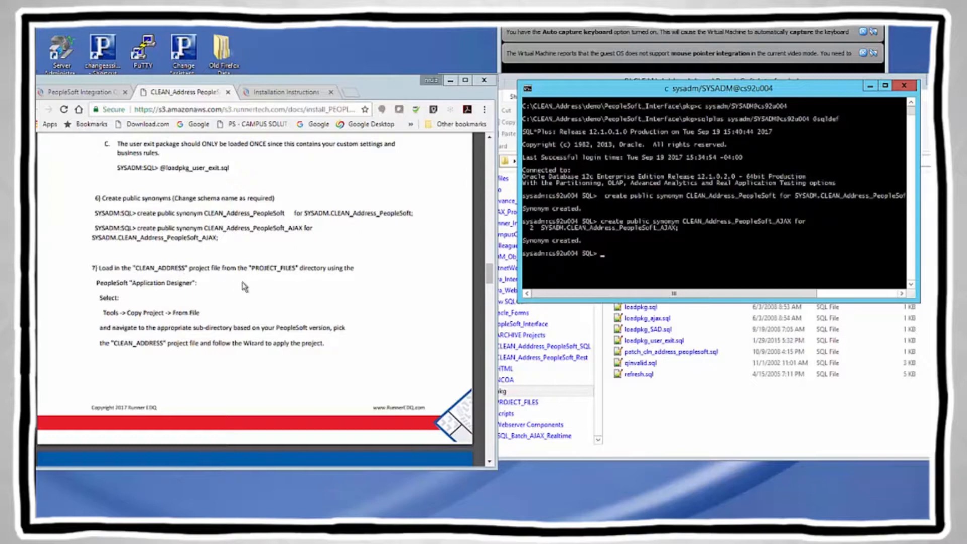
Step: Commit the new synonyms with commit;
click(602, 254)
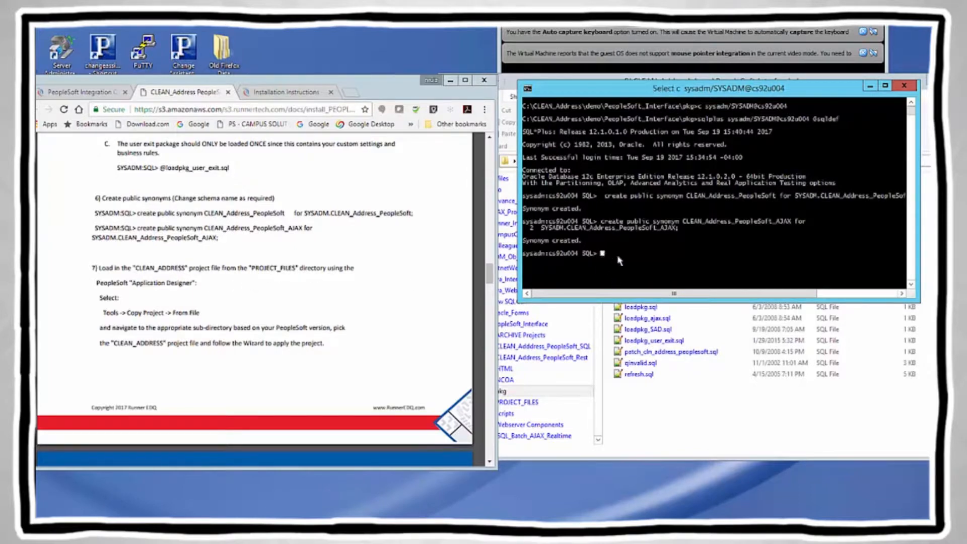
key(Escape)
text(commit)
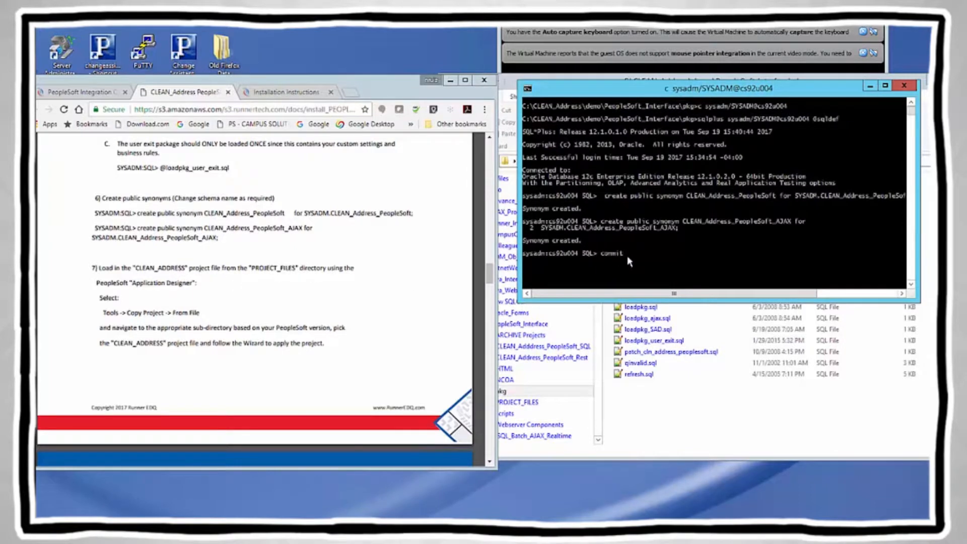
text(;)
key(Return)
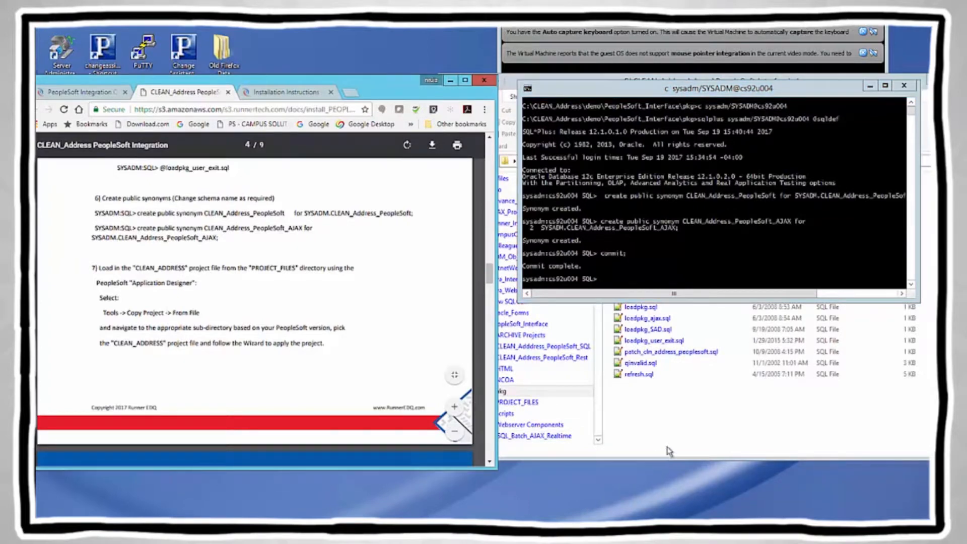
click(684, 434)
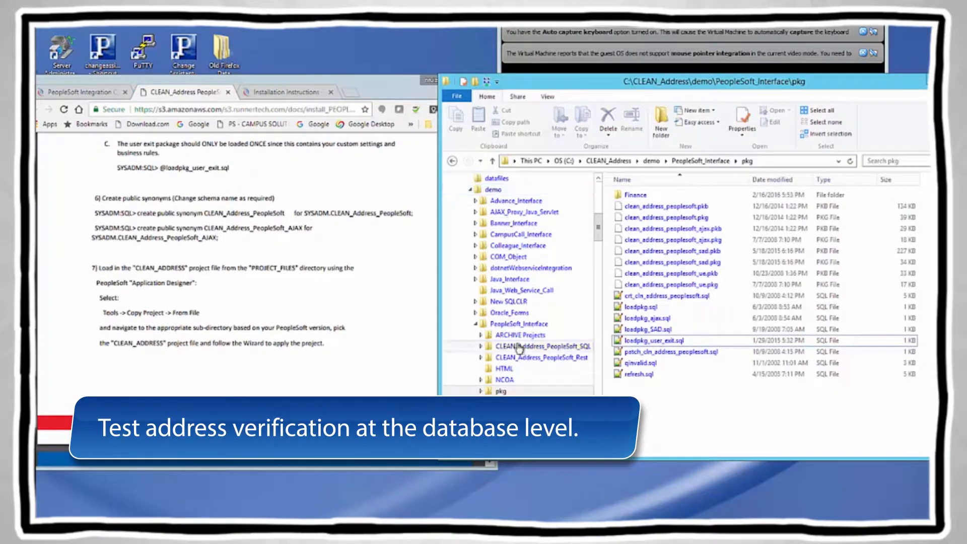
Step: Open the scripts folder, select test_cln_peoplesoft.sql for renaming, then return to the SQL*Plus console
click(515, 325)
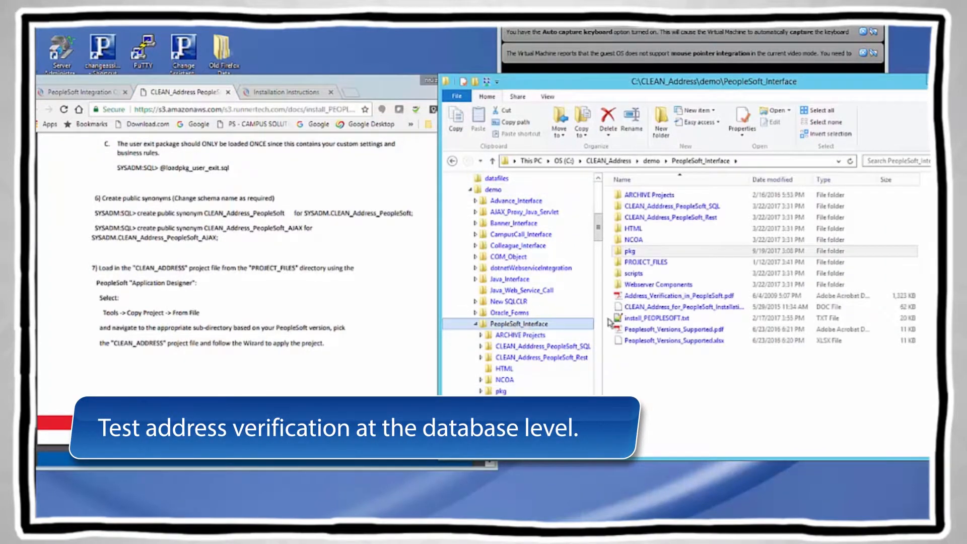
click(635, 274)
double_click(636, 275)
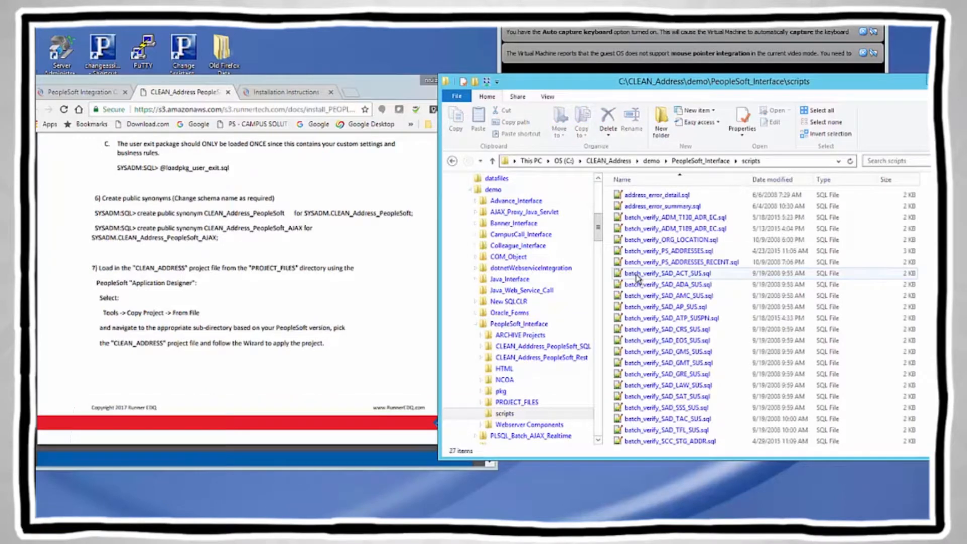
scroll(765, 315, down, 2)
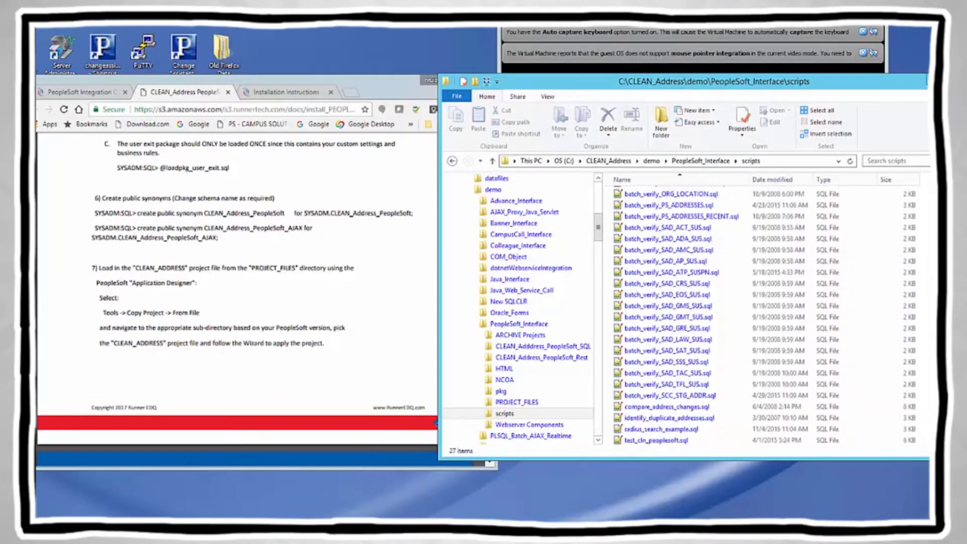
click(641, 440)
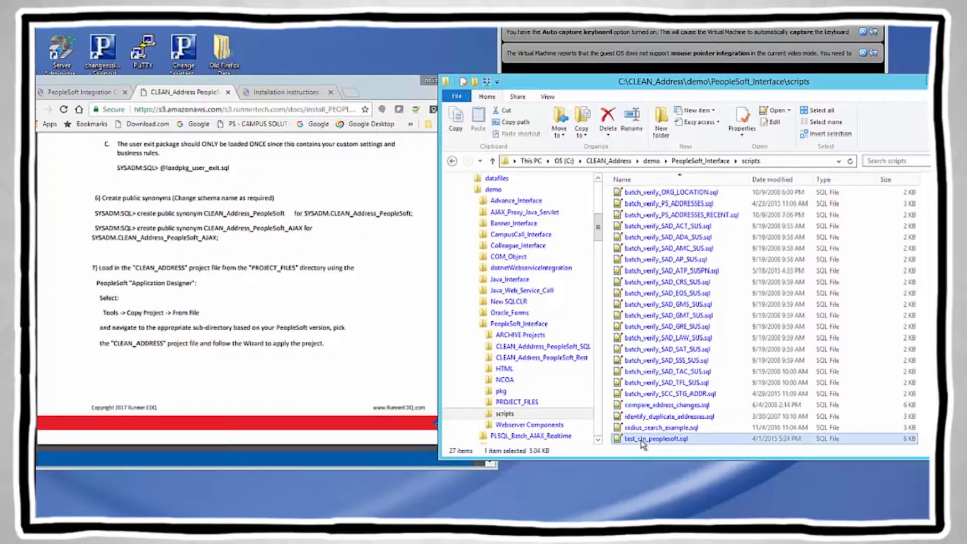
right_click(642, 442)
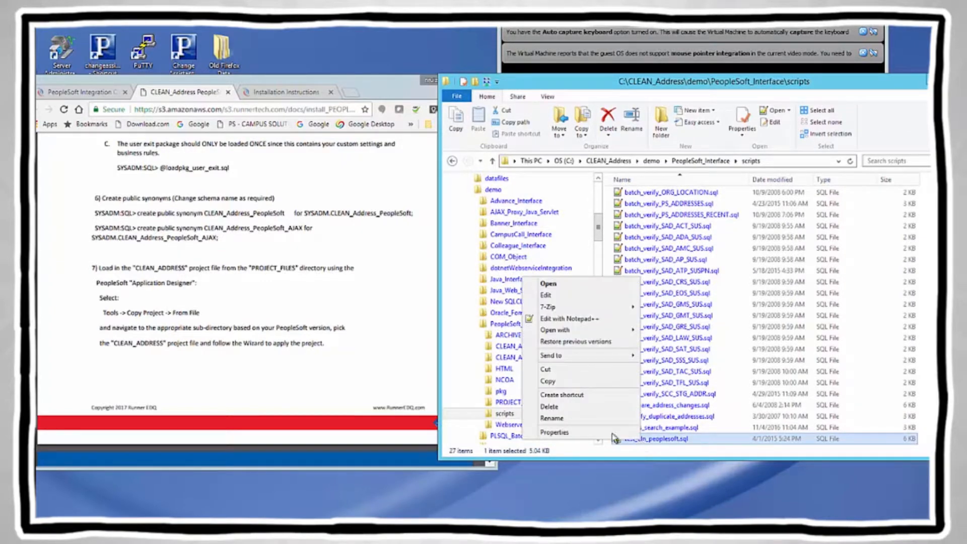
click(555, 419)
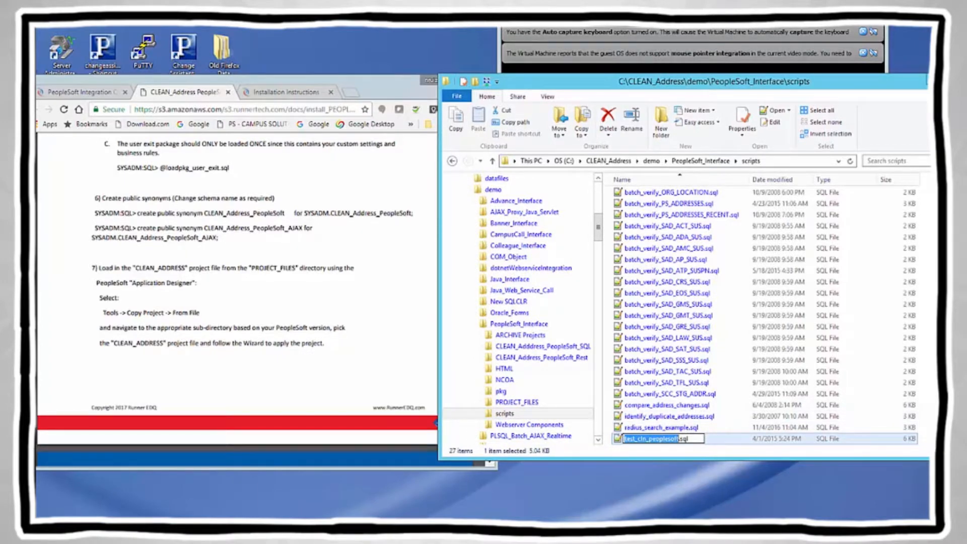
click(377, 530)
click(668, 493)
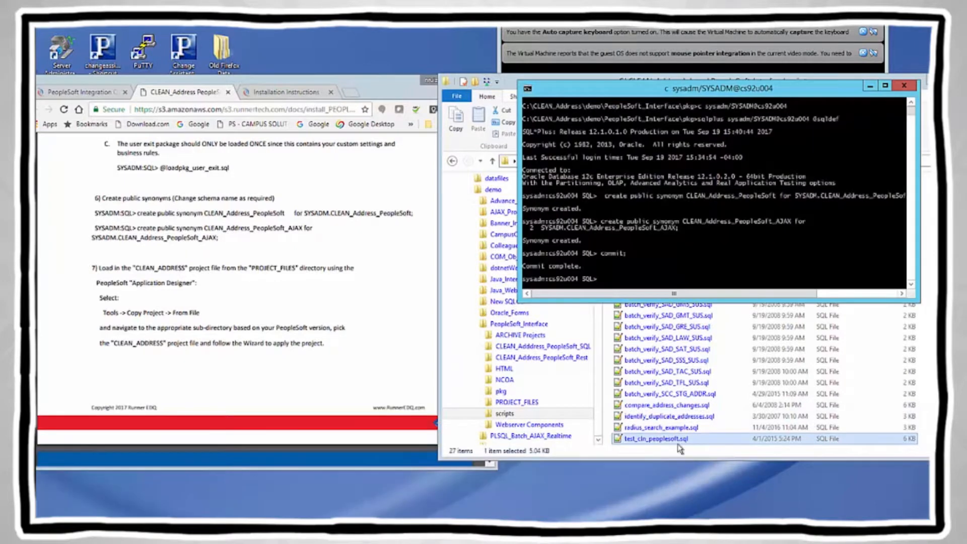
Step: Exit SQL*Plus, move into the scripts folder with cd .. and cd scripts, and list its files
click(603, 278)
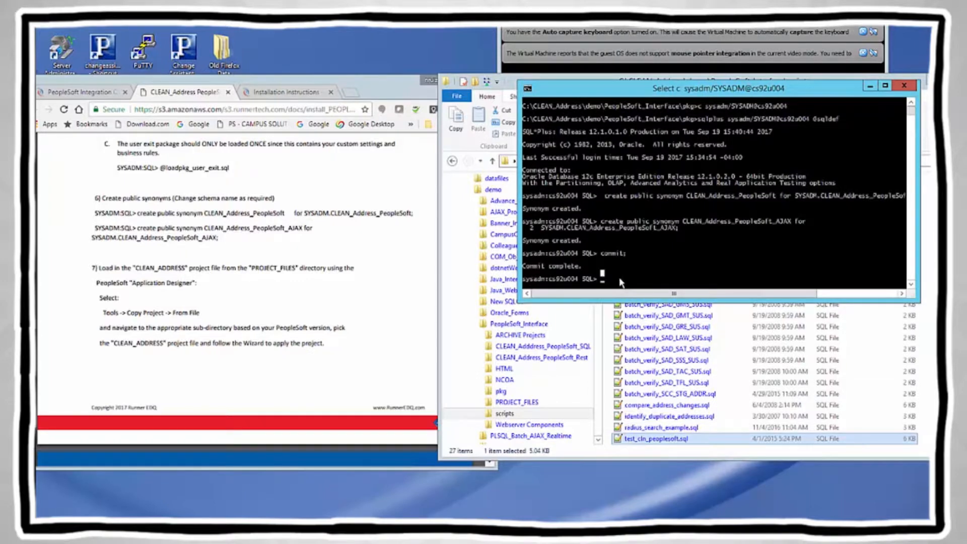
text(exit)
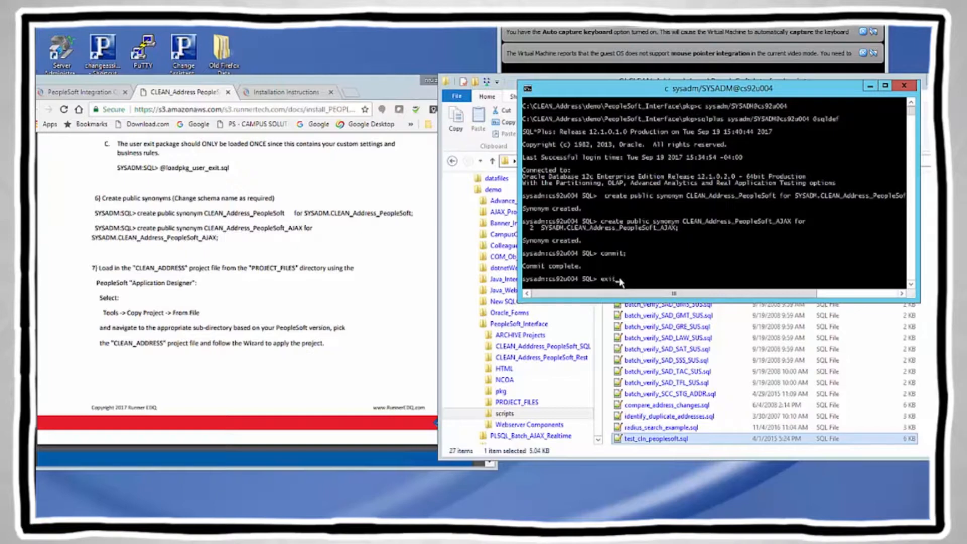
key(Return)
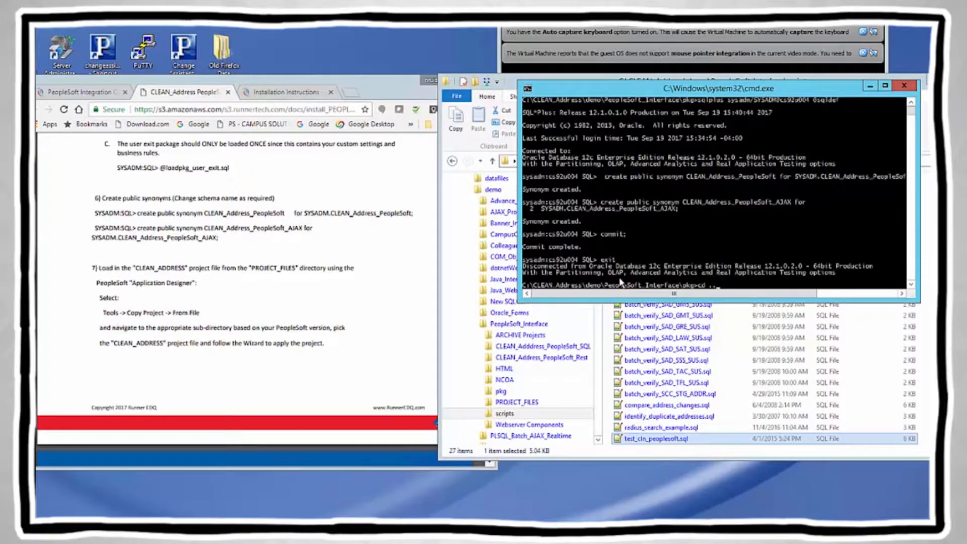
key(Return)
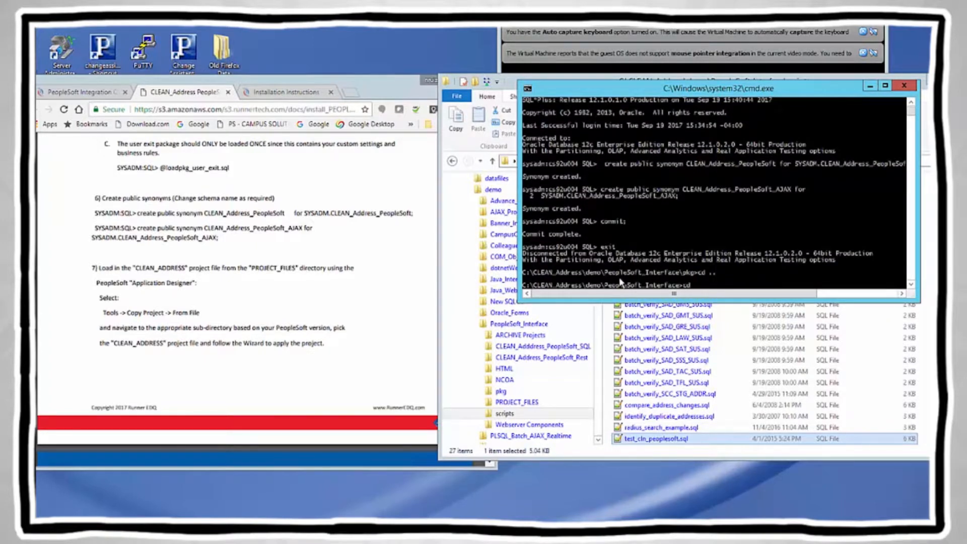
text(cd scripts)
key(Return)
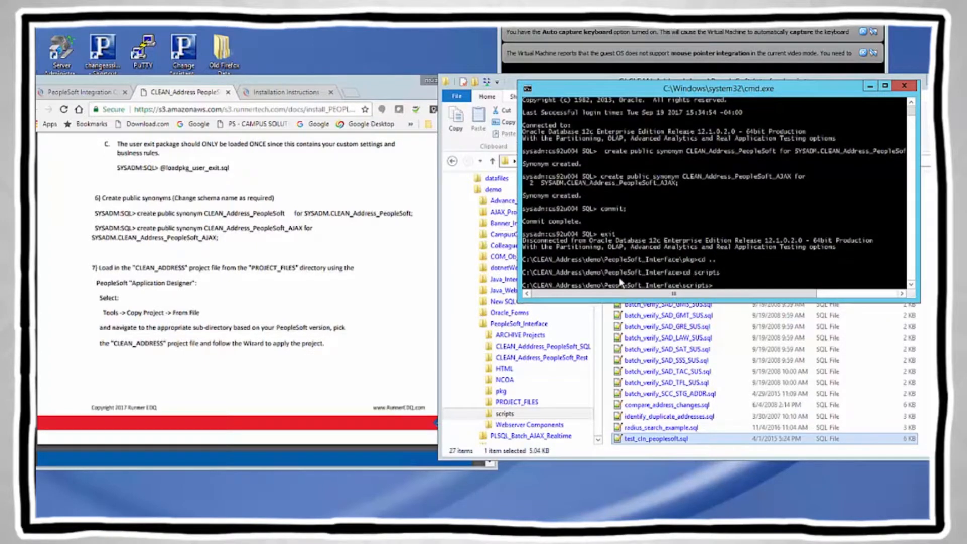
key(Return)
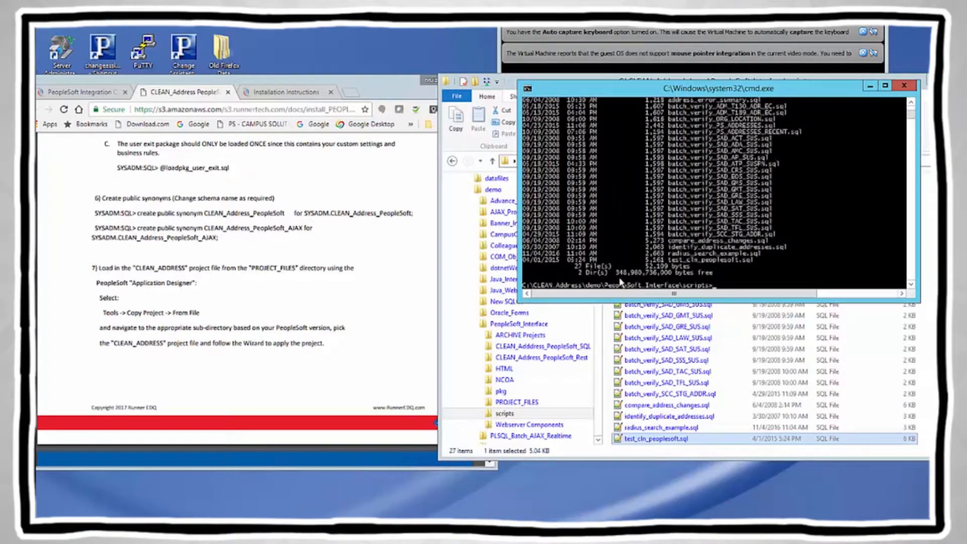
Step: Copy the test_cln_peoplesoft.sql name and reconnect SQL*Plus as sysadm to cs92u004
drag(675, 260, 760, 263)
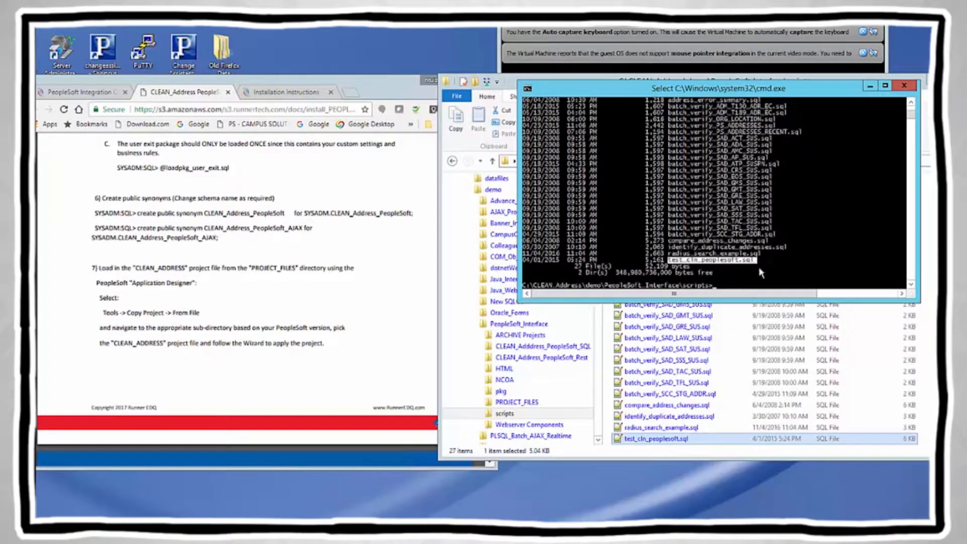
right_click(740, 261)
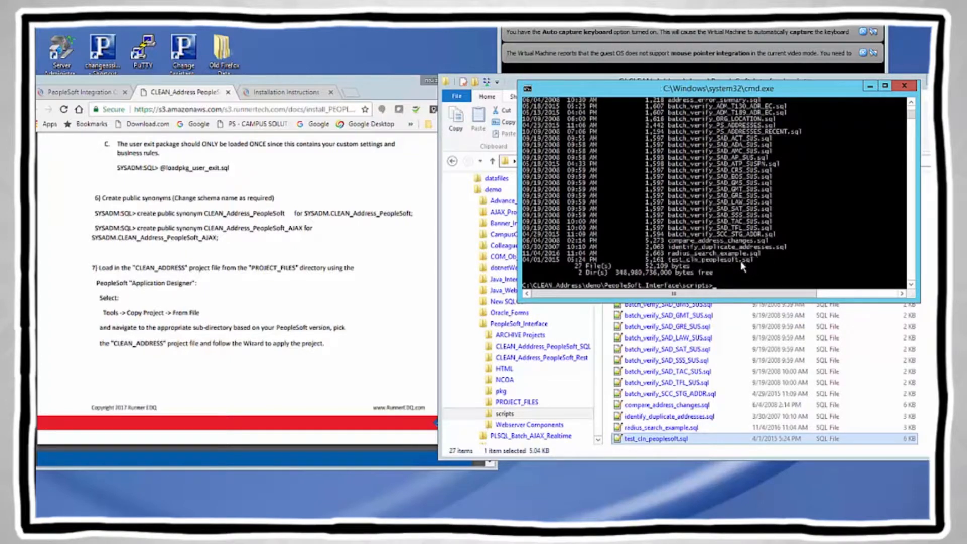
click(717, 287)
text(c sysadm/SYSADM@cs92u004)
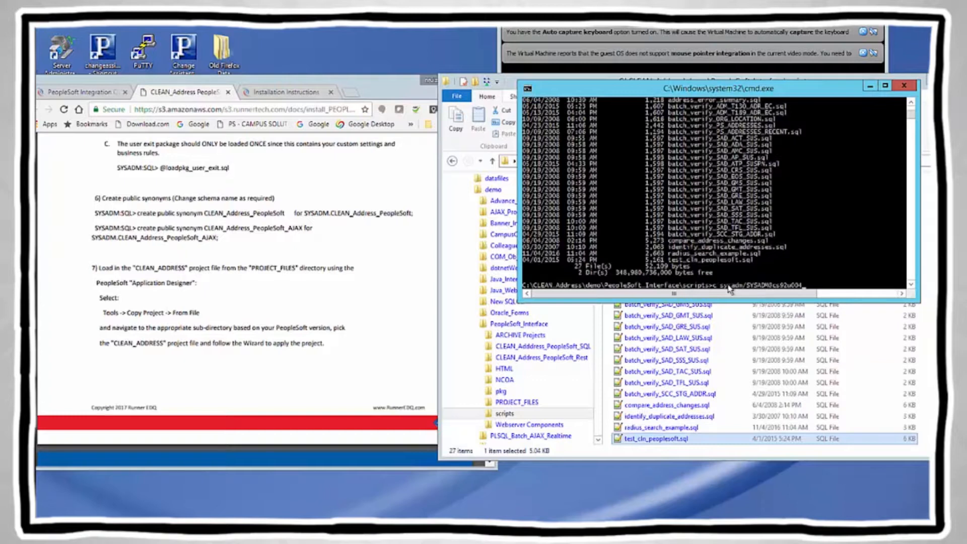
key(Return)
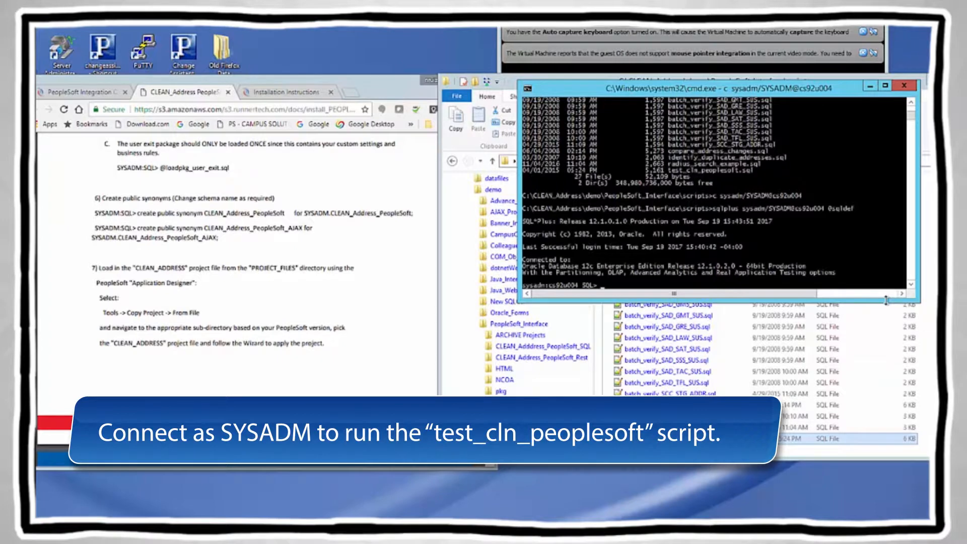
text(@)
right_click(608, 286)
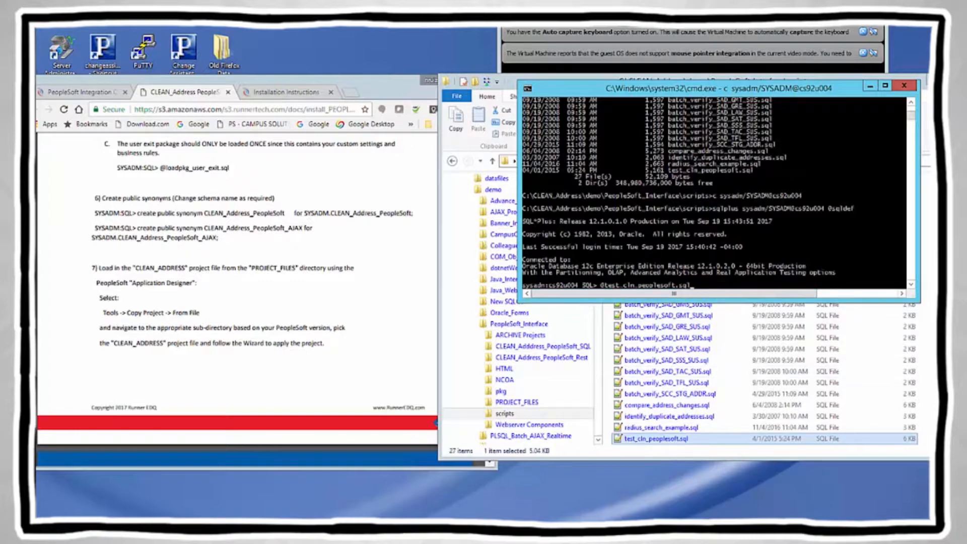
key(Return)
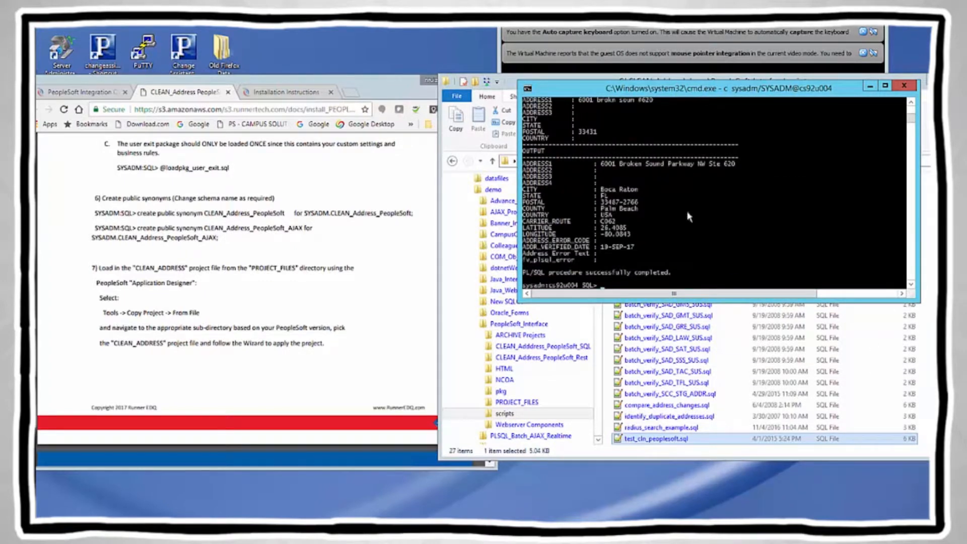
Step: Review the standardized, geocoded address output, then exit SQL*Plus
click(911, 103)
click(912, 102)
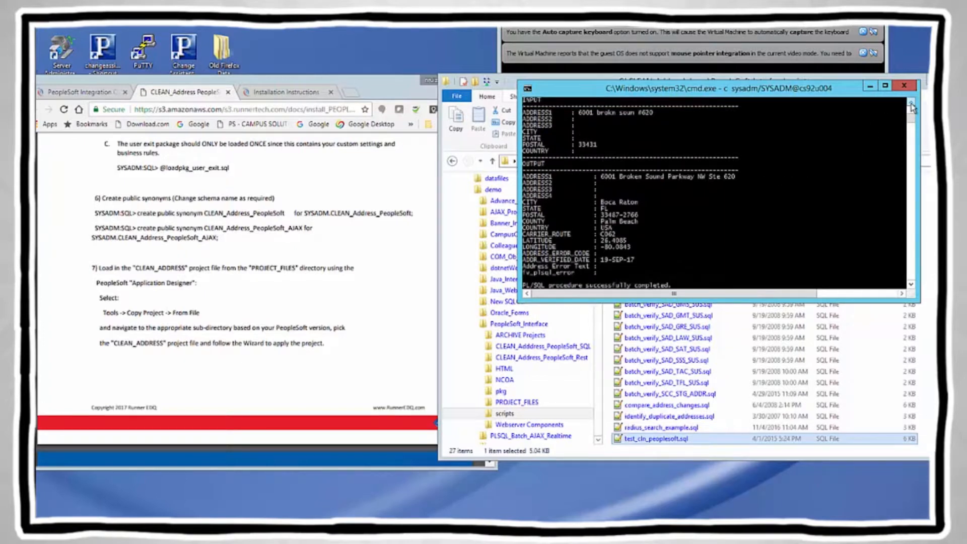
click(912, 103)
click(912, 102)
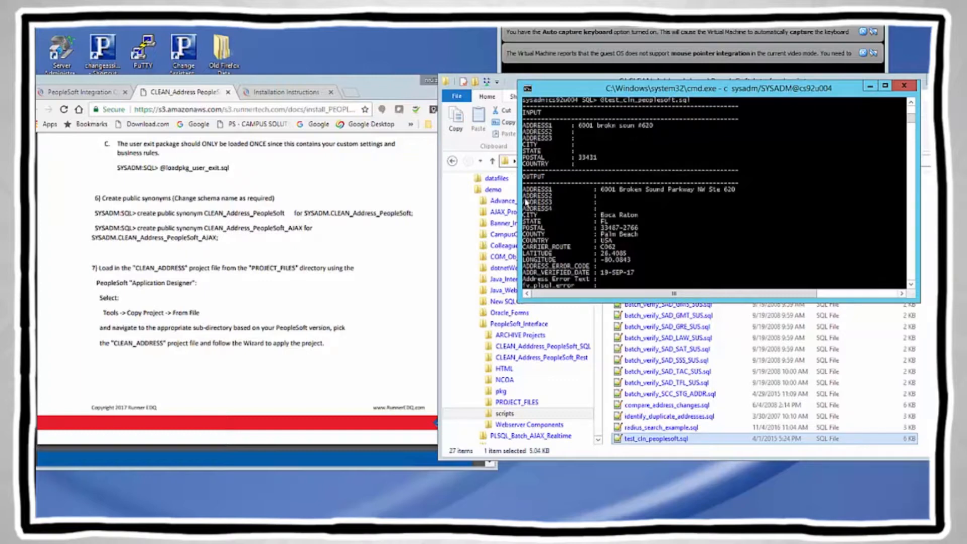
drag(735, 277, 560, 169)
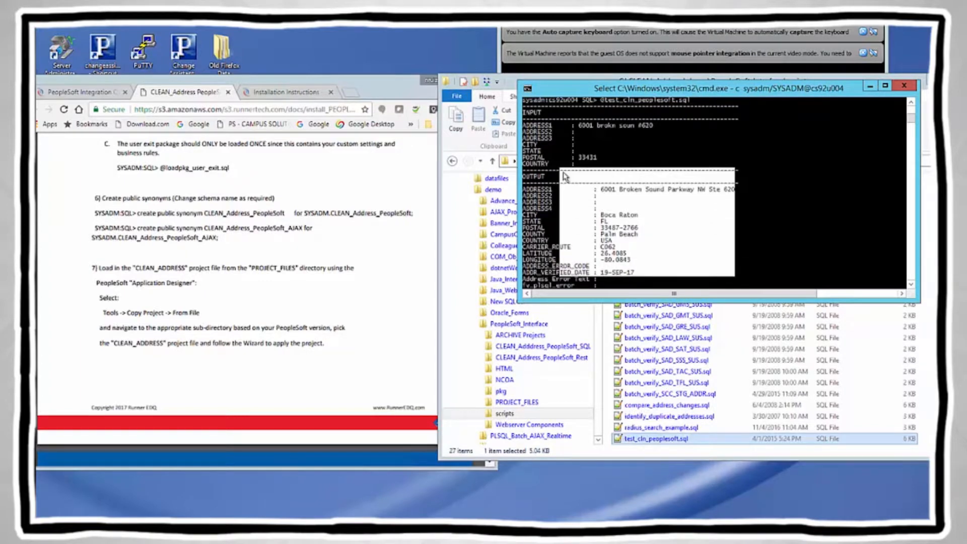
click(755, 260)
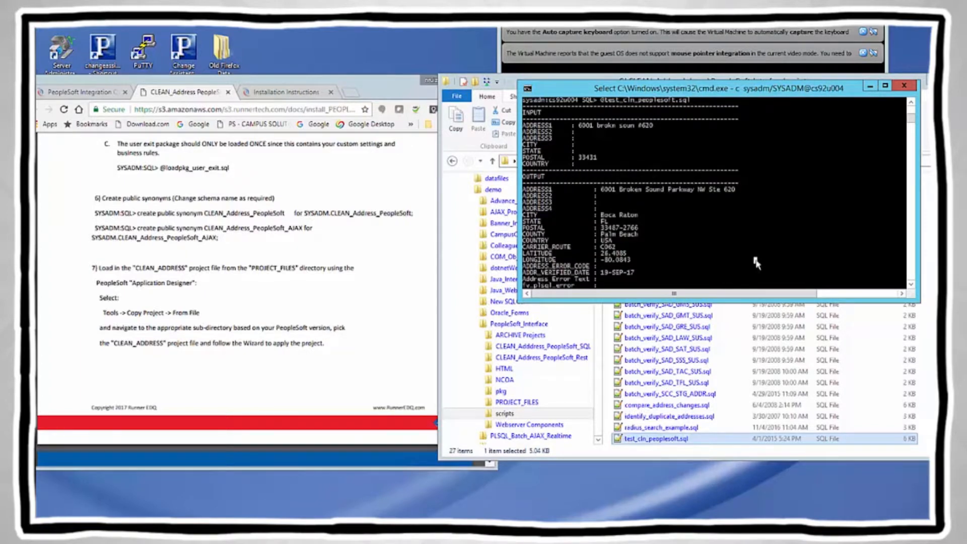
click(911, 285)
click(912, 285)
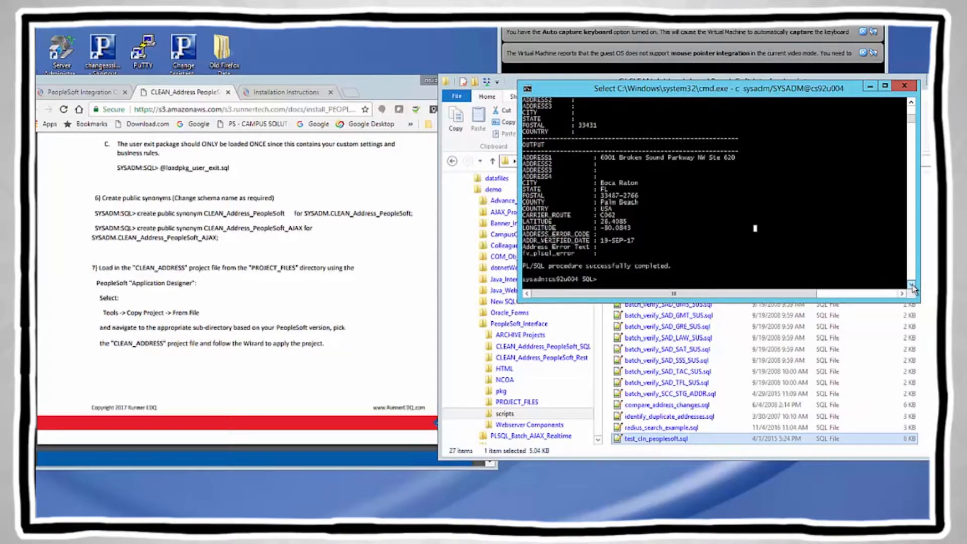
text(exit)
key(Return)
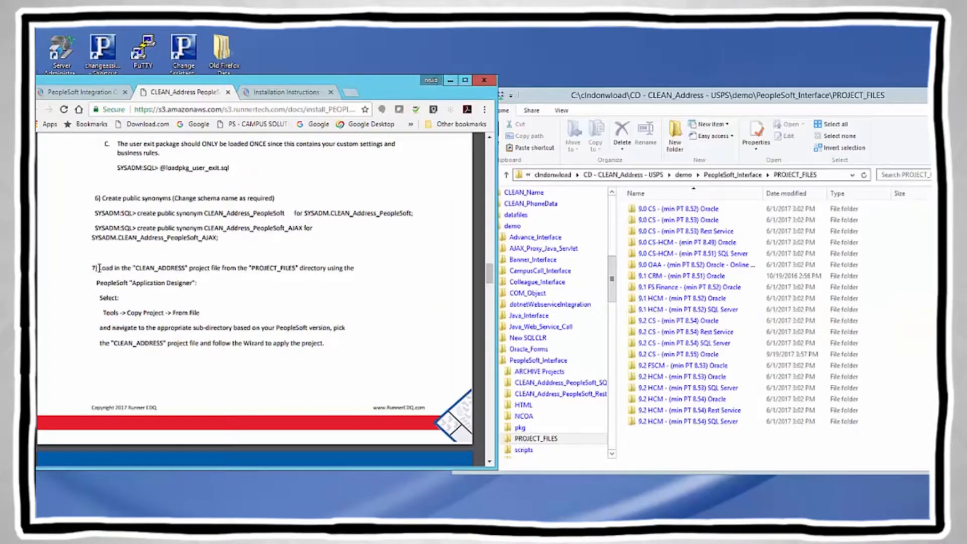
Step: Highlight the step 7 loading instruction in the guide
drag(109, 268, 169, 267)
click(128, 268)
drag(99, 268, 113, 268)
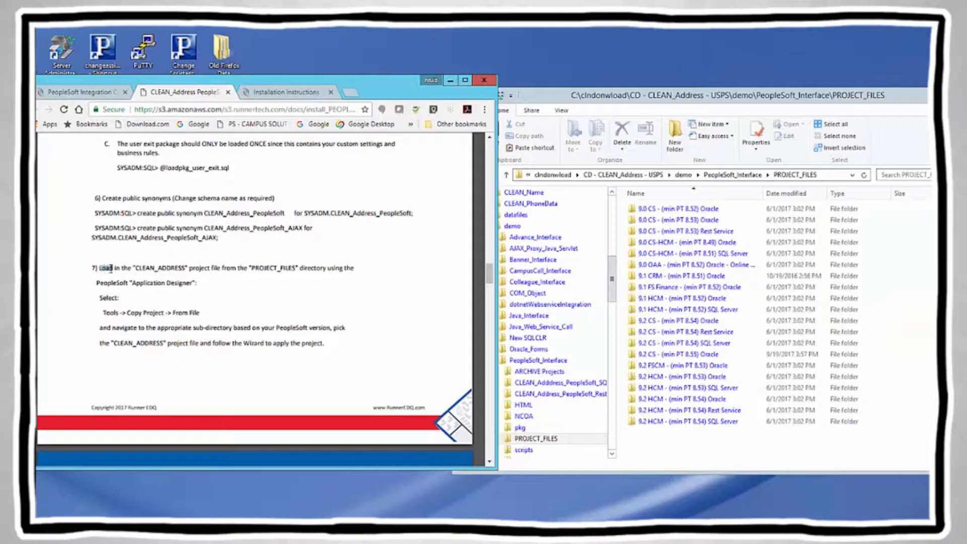
click(354, 268)
drag(355, 268, 77, 275)
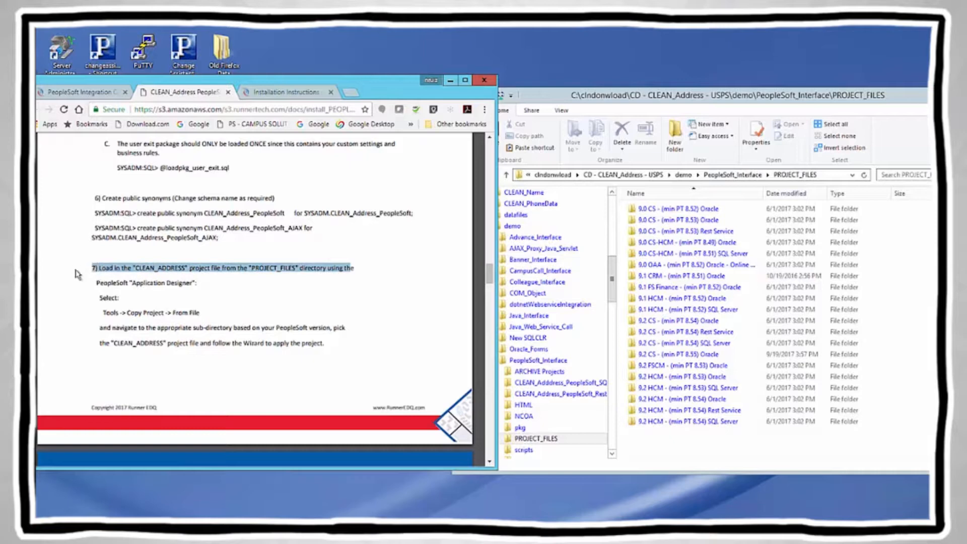
click(77, 275)
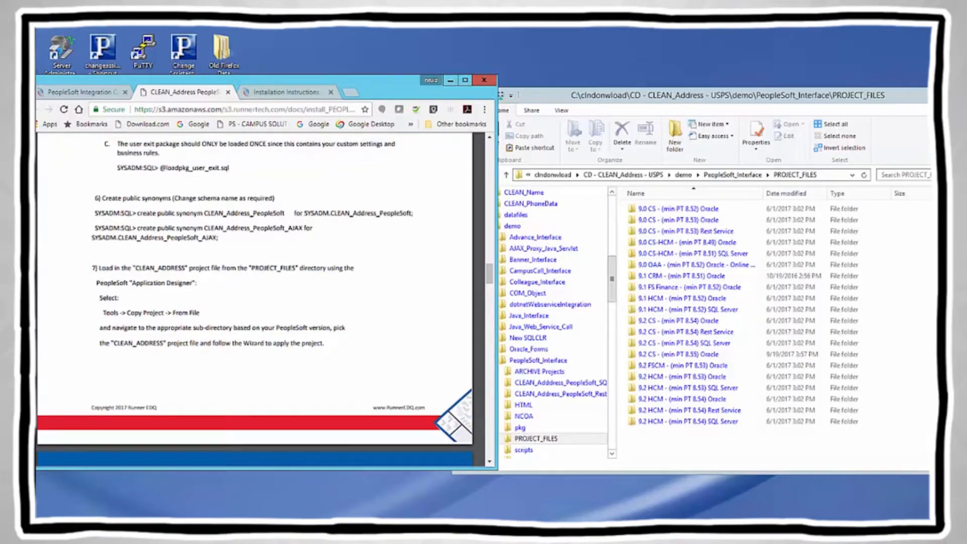
Step: Show the desktop and select the psde.exe Application Designer shortcut
right_click(458, 539)
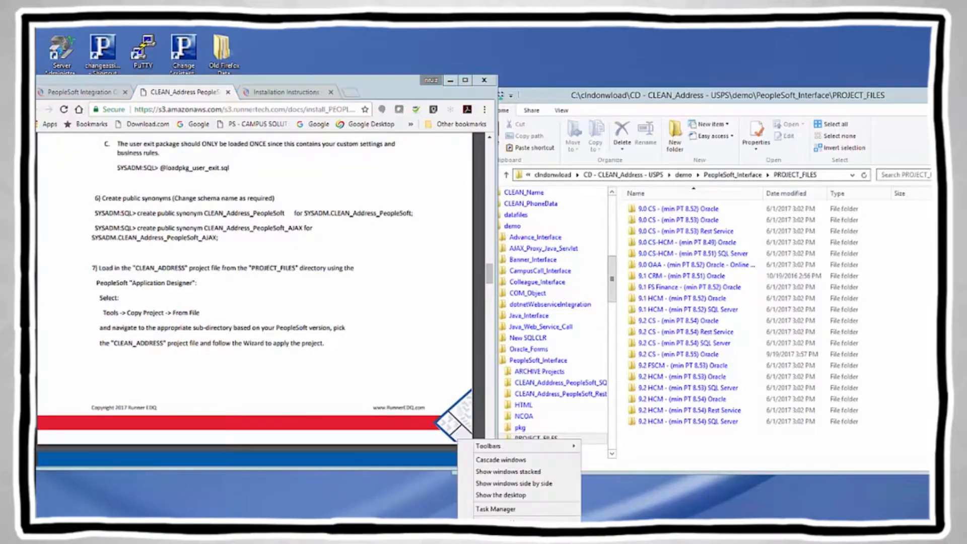
click(501, 495)
click(182, 330)
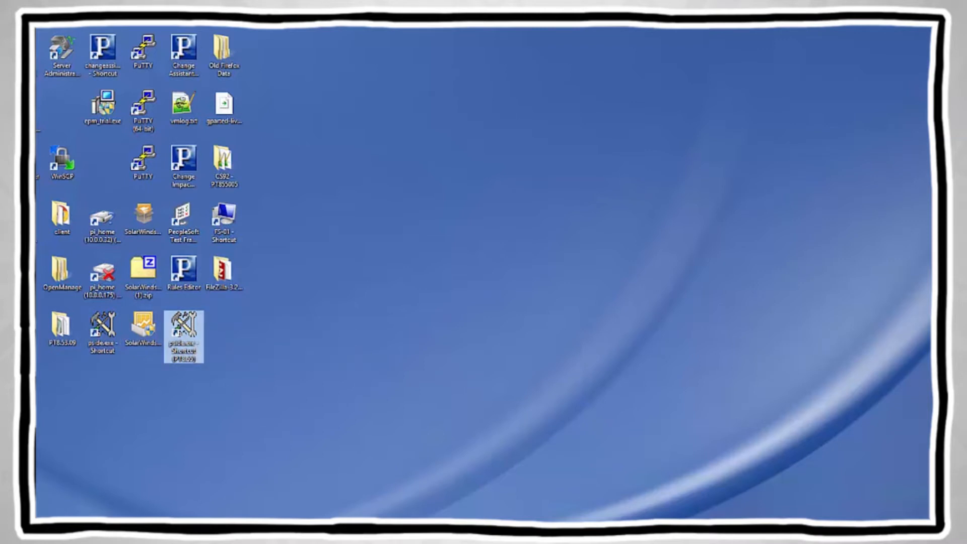
Step: Place the PeopleTools sign-on dialog beside the installation instructions
mouse_move(441, 529)
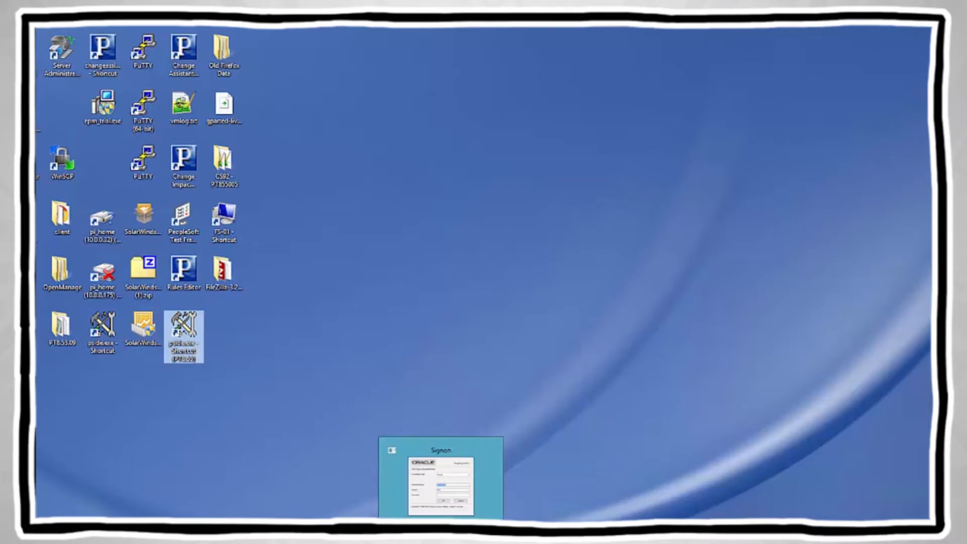
click(424, 506)
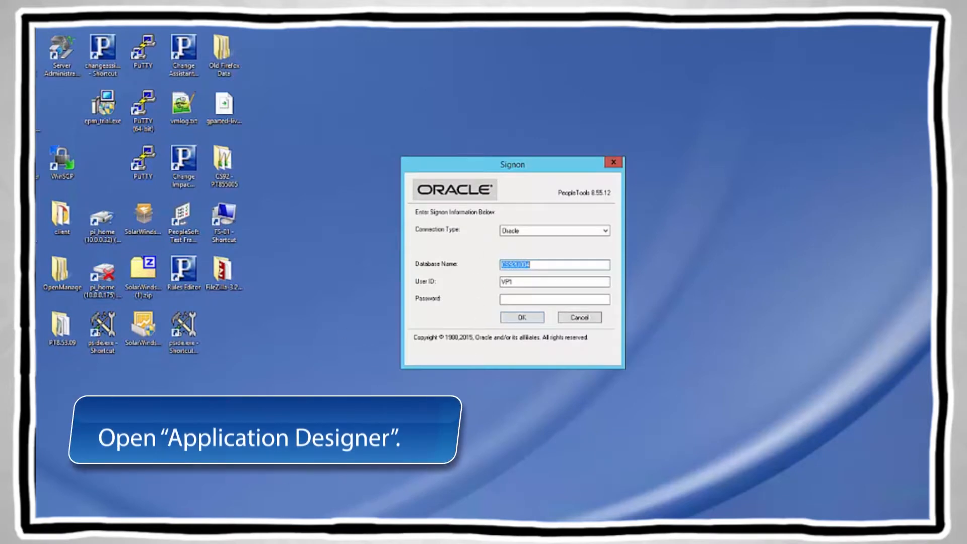
click(144, 529)
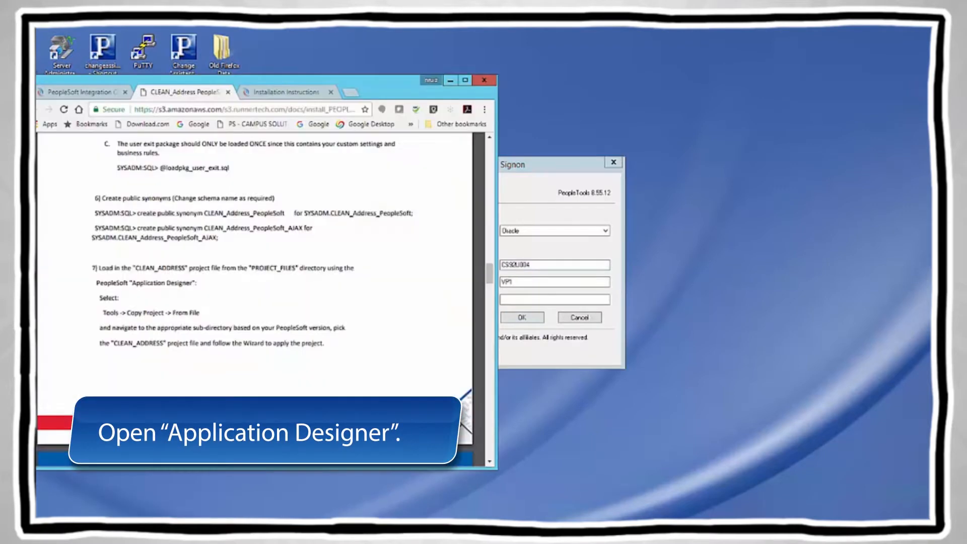
click(535, 169)
drag(535, 169, 657, 183)
click(659, 279)
Step: Sign in to the CS92U004 database with the PeopleSoft user ID and password
double_click(648, 296)
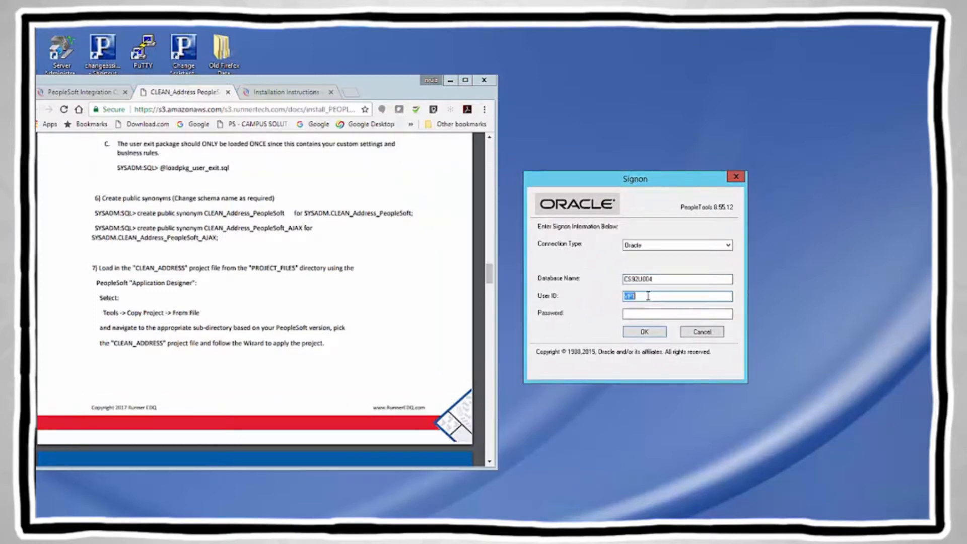
text(ps)
key(BackSpace)
key(BackSpace)
text(PS)
key(Tab)
text(PS)
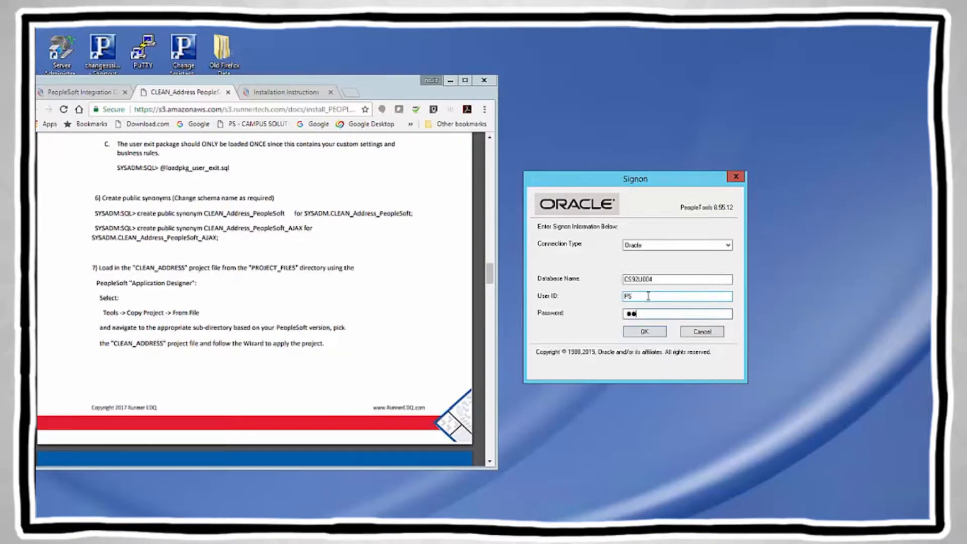
key(Return)
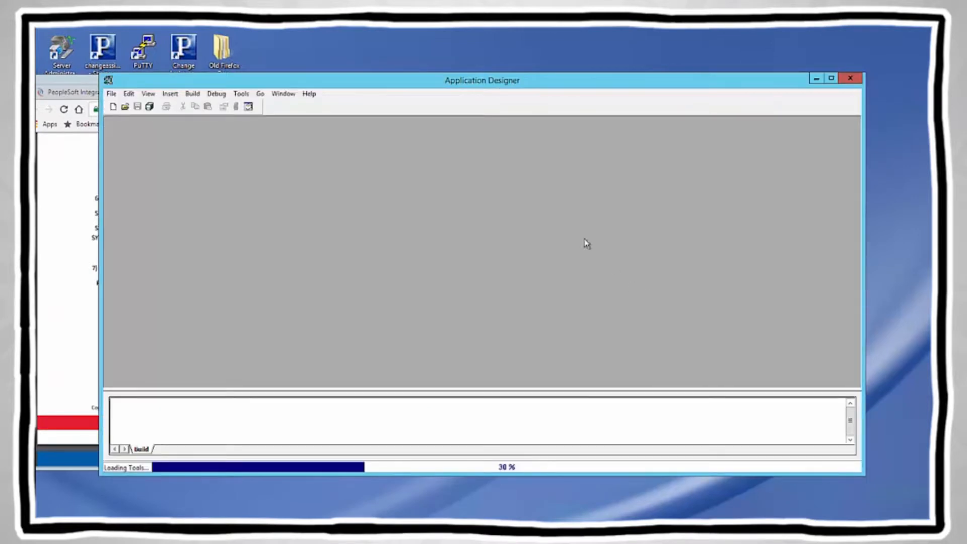
Step: Start Copy Project From File and browse to C:\cldnowload\...\PeopleSoft_Interface\PROJECT_FILES
drag(379, 86, 545, 86)
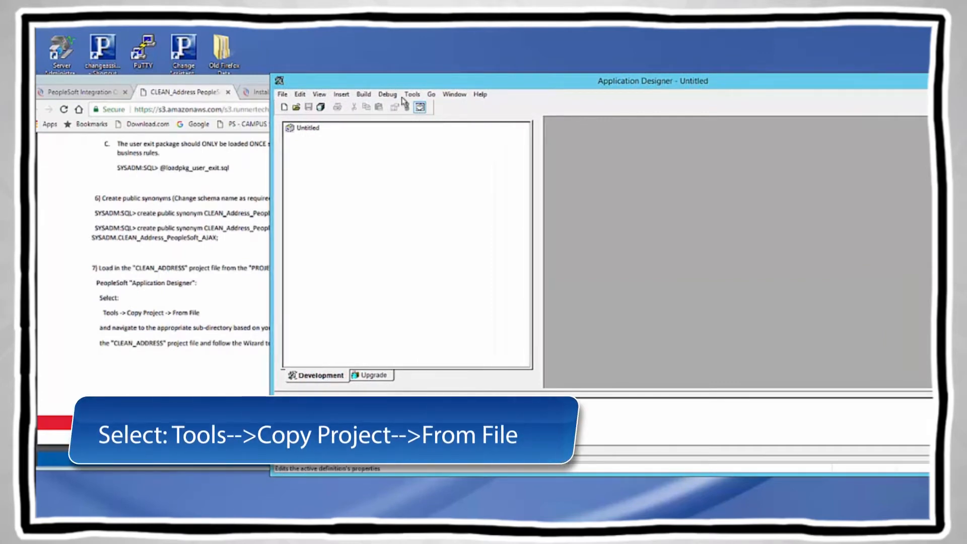
click(417, 95)
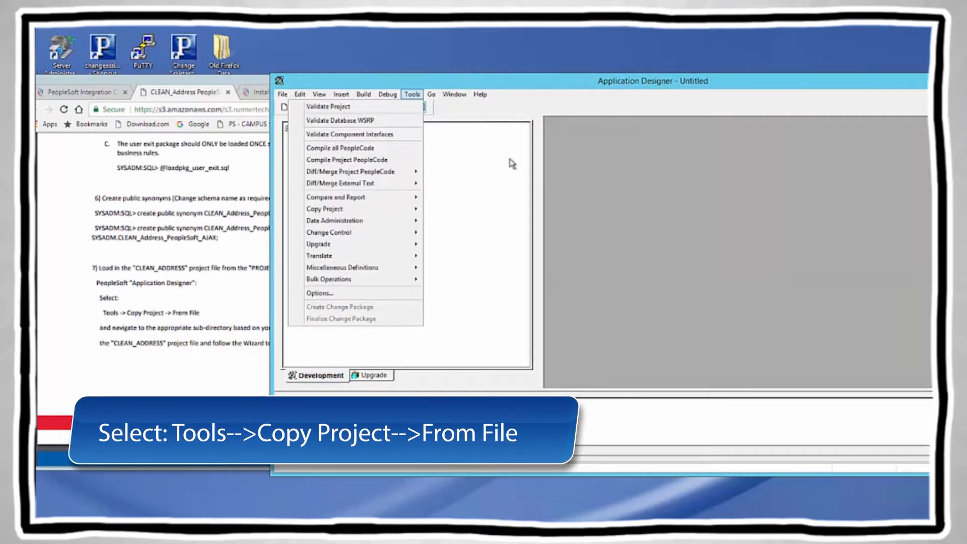
mouse_move(351, 215)
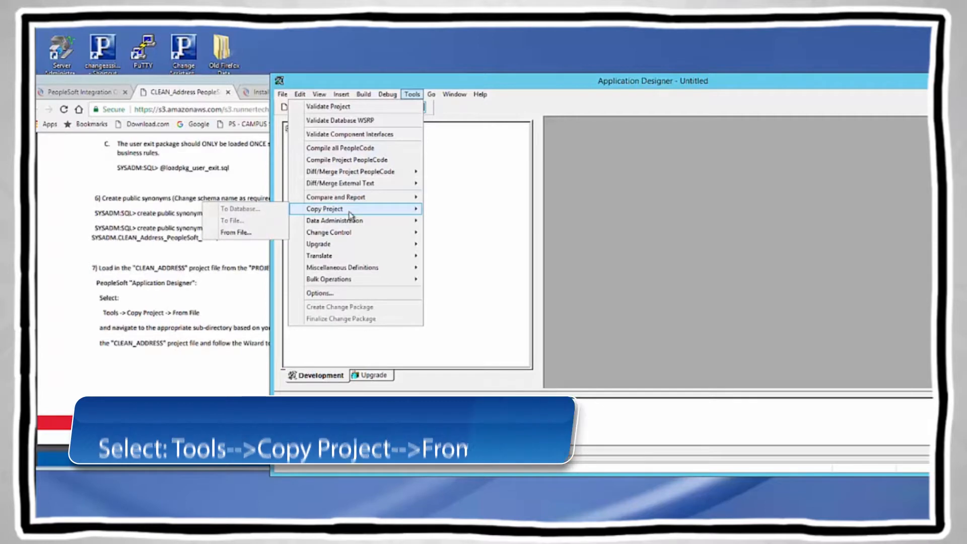
click(251, 234)
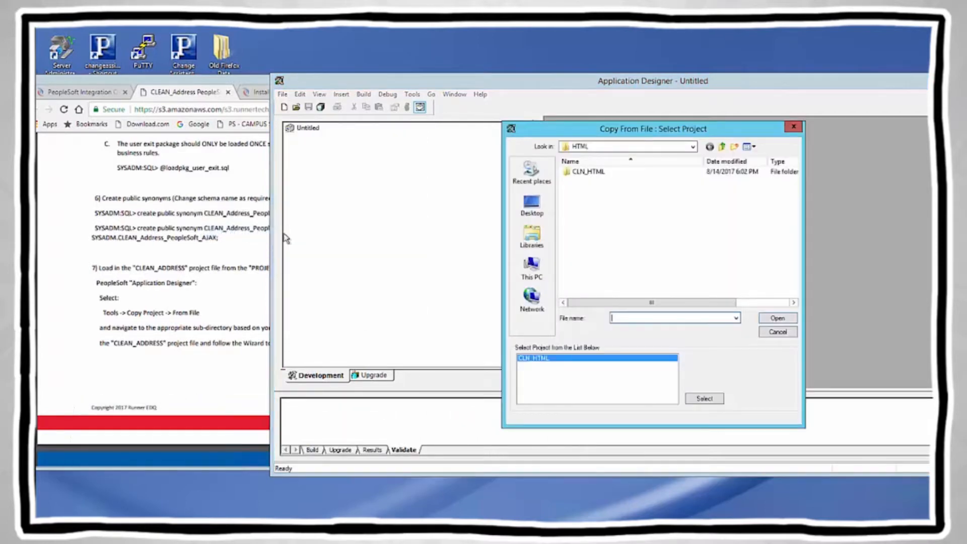
click(694, 146)
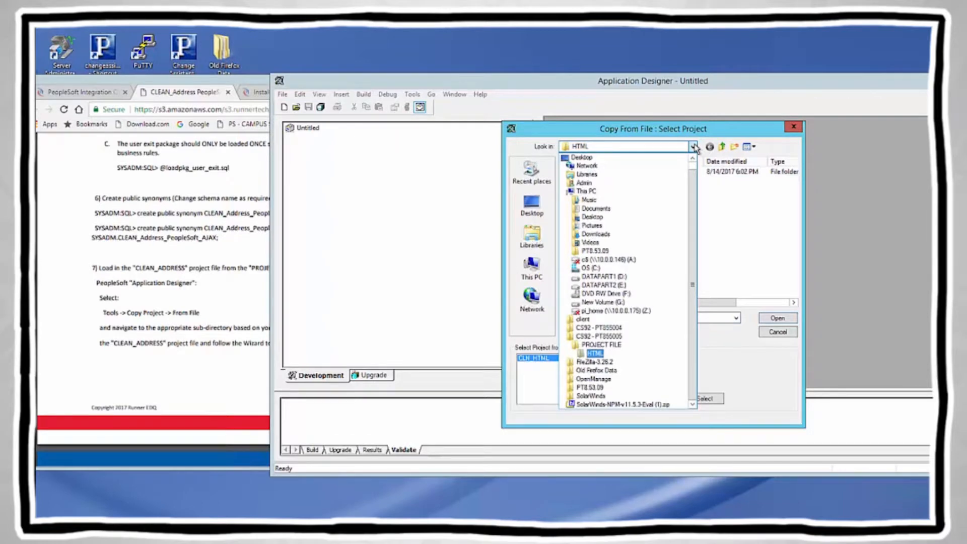
click(599, 268)
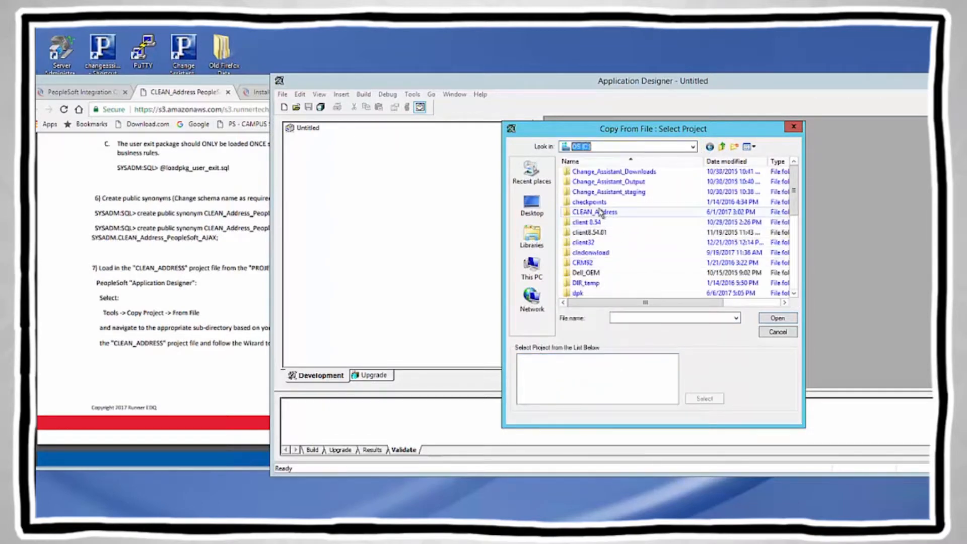
double_click(604, 253)
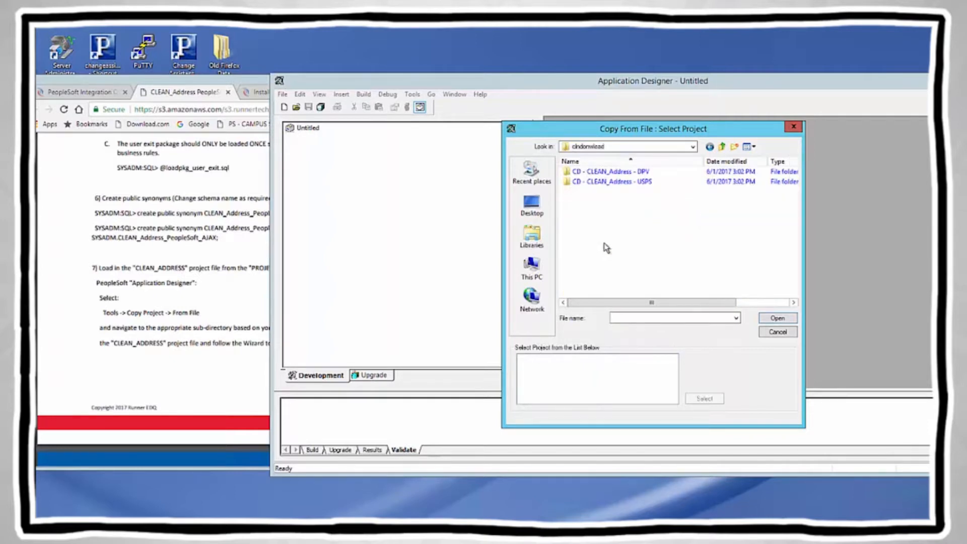
double_click(628, 183)
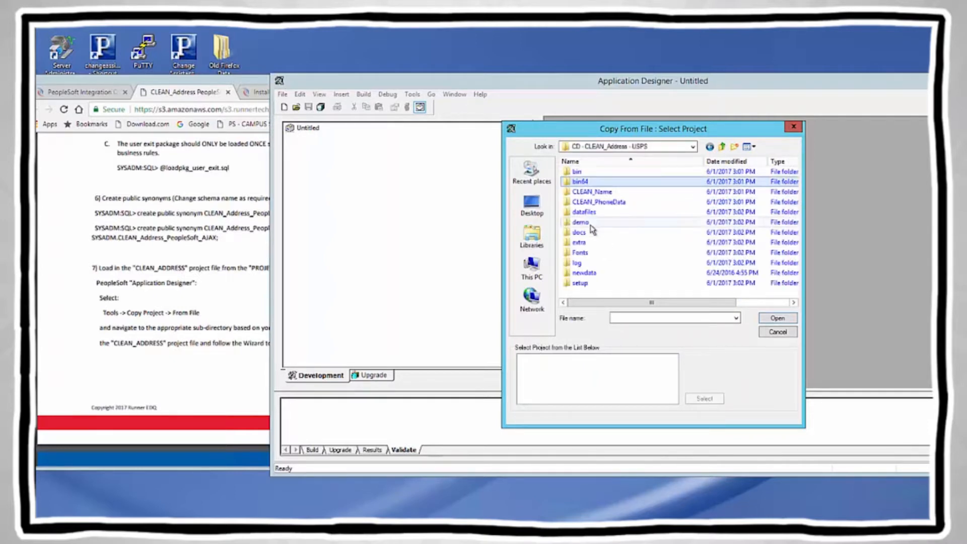
double_click(581, 223)
double_click(619, 283)
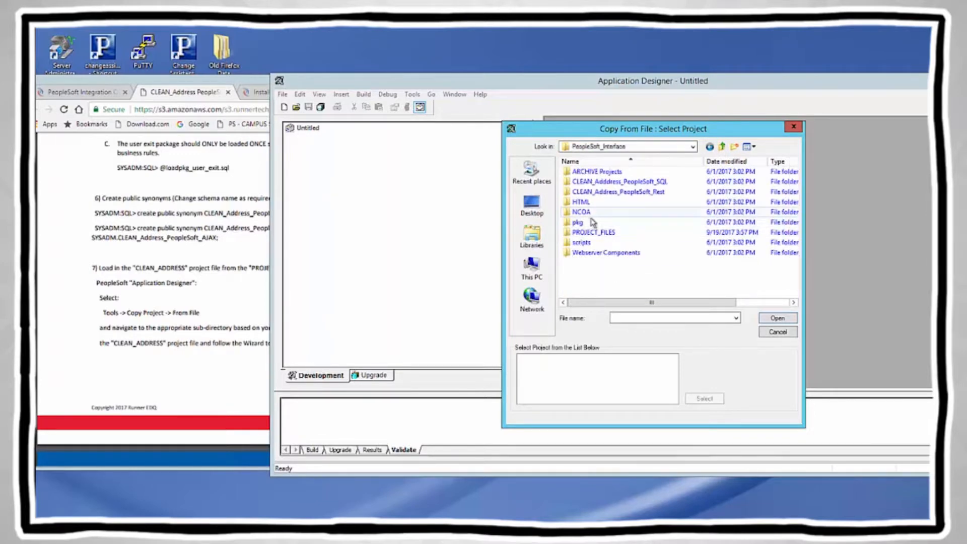
double_click(597, 233)
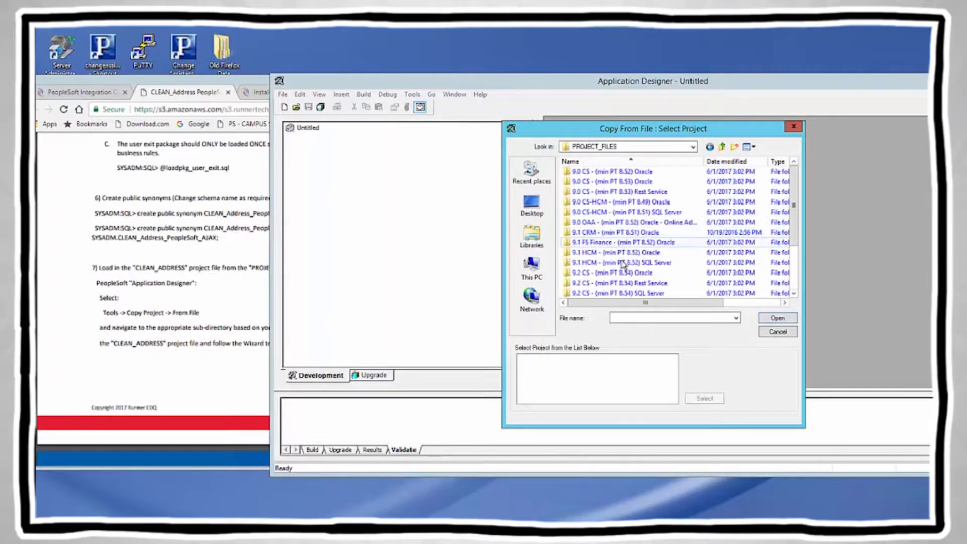
Step: Open the 9.2 CS (min PT 8.55) Oracle folder and load the CLEAN_ADDRESS project
click(794, 294)
click(795, 293)
click(794, 293)
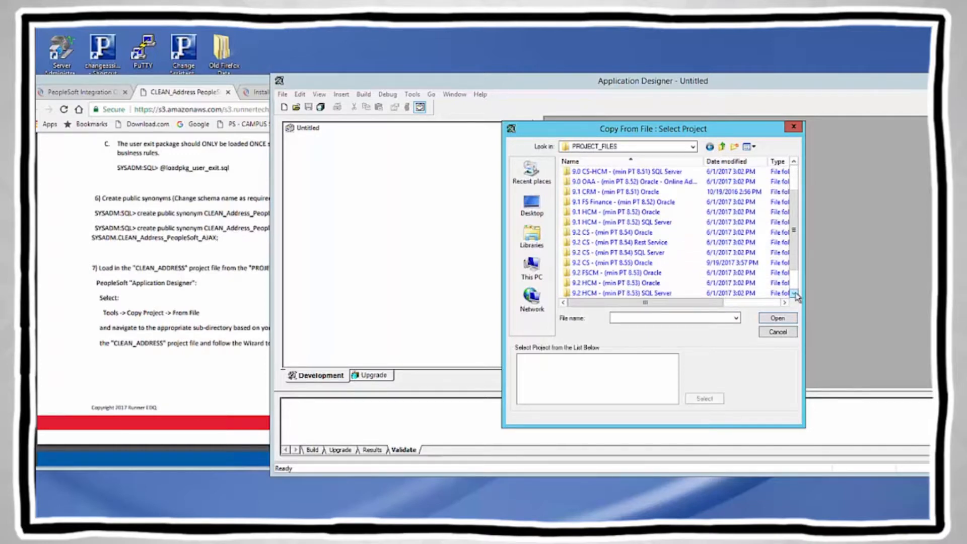
click(635, 268)
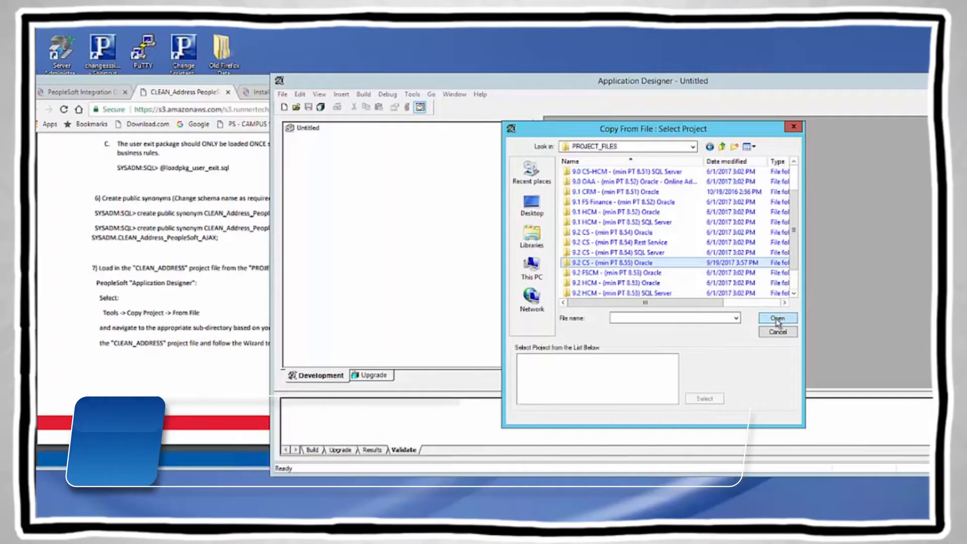
scroll(650, 269, up, 1)
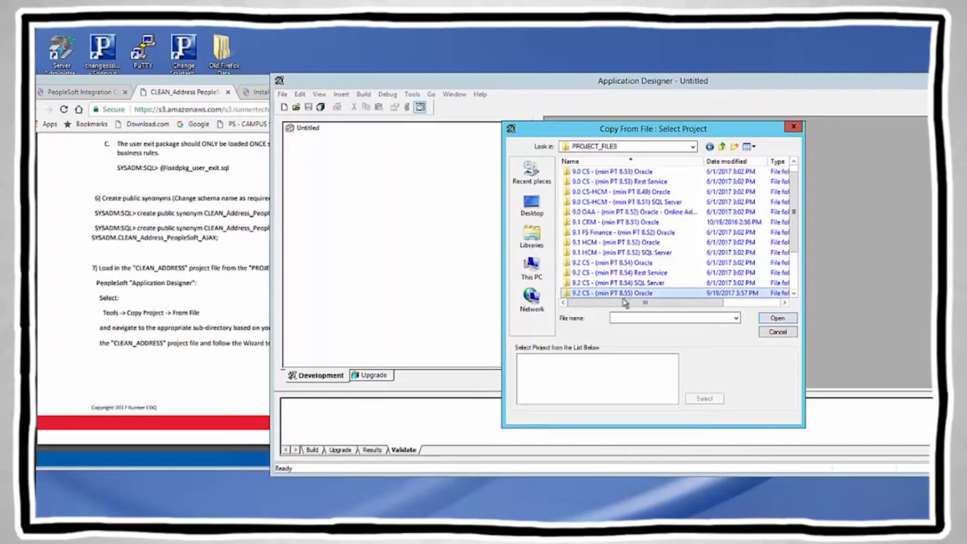
click(770, 320)
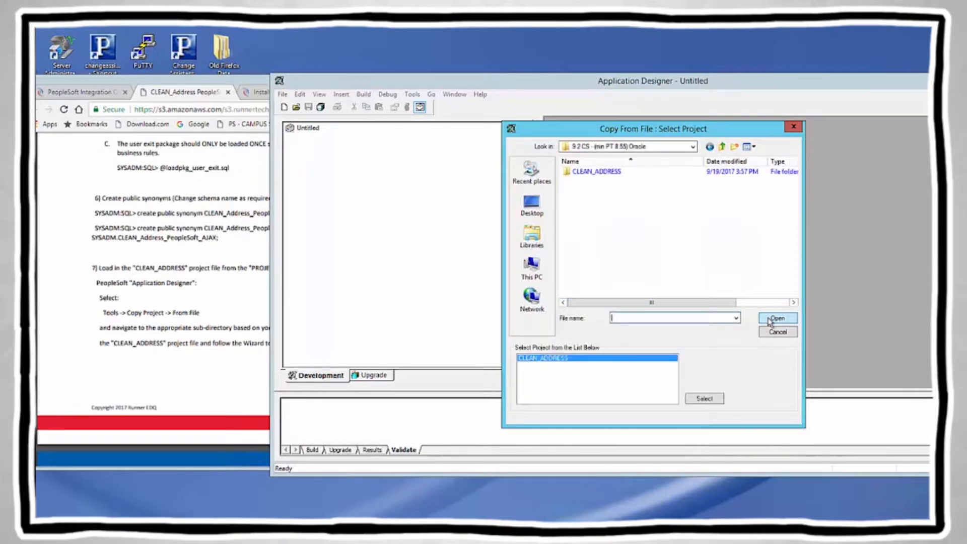
click(702, 399)
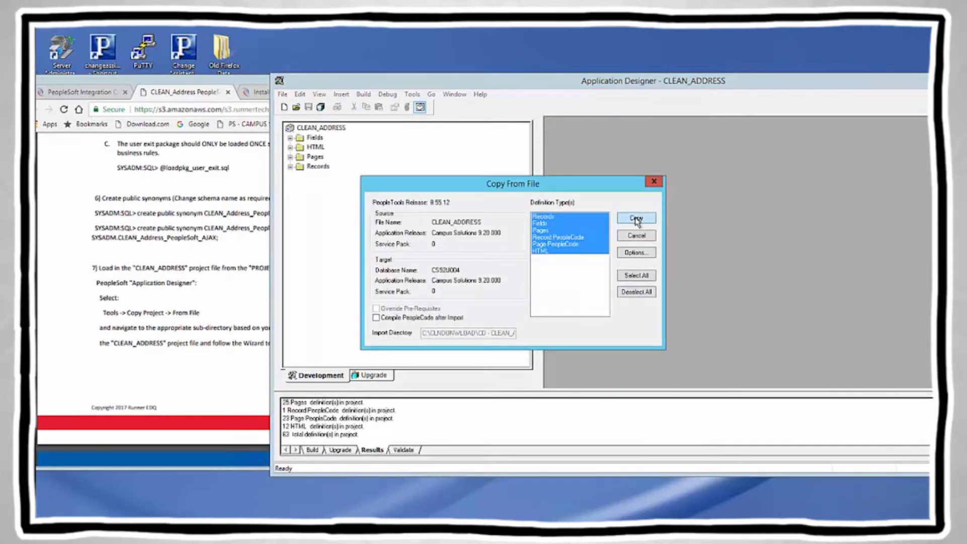
Step: Copy all 63 CLEAN_ADDRESS definitions into CS92U004 and select the project node
click(636, 218)
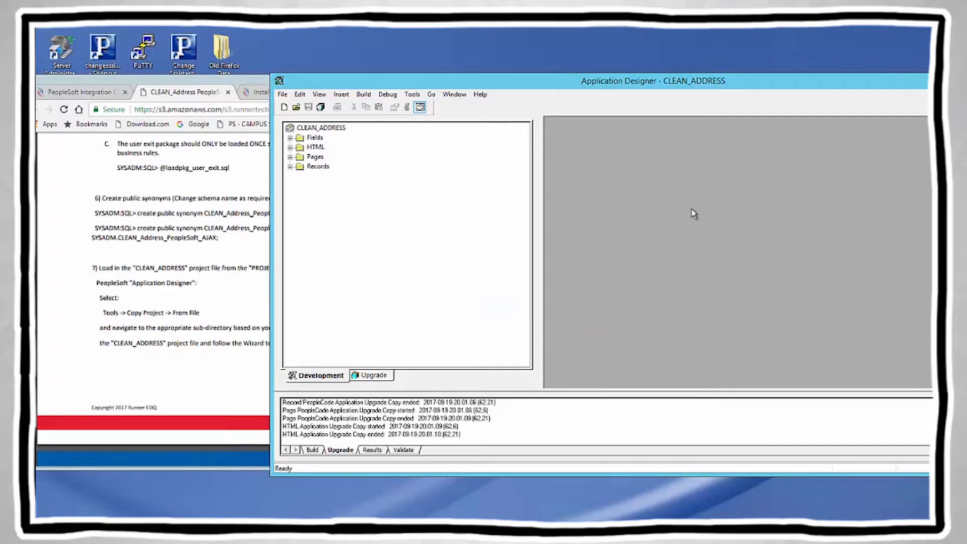
click(339, 129)
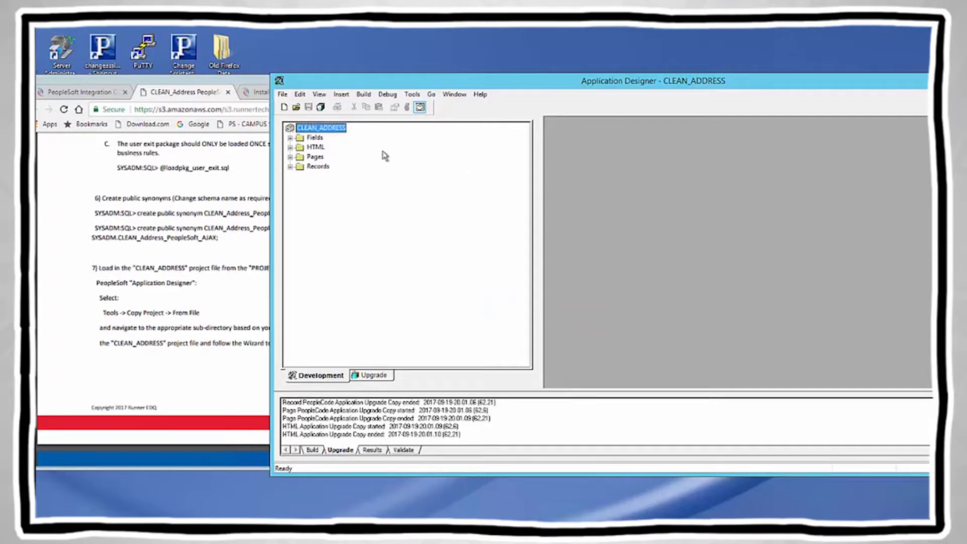
Step: Scroll the installation guide to step 8 on granting the WEBLIB_CLNADDR web library
click(217, 257)
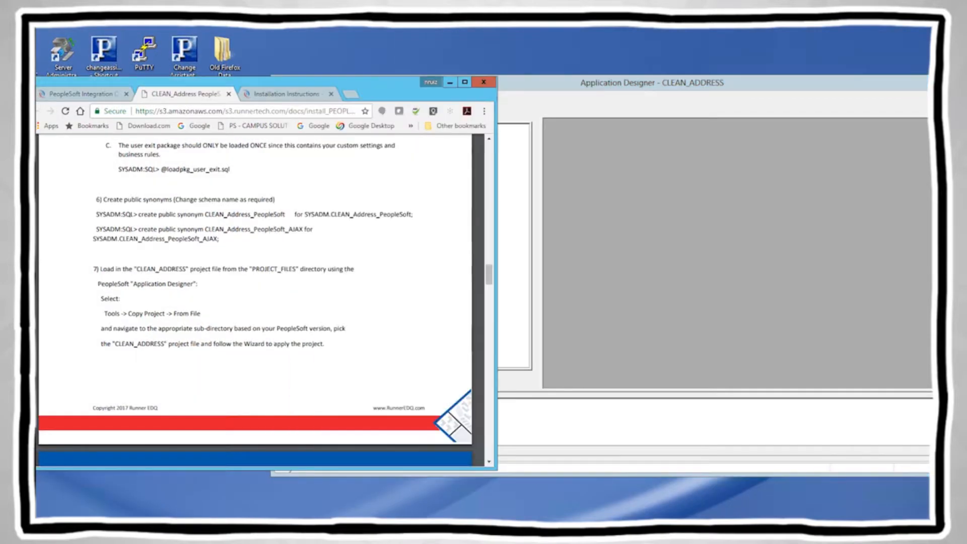
scroll(255, 302, down, 3)
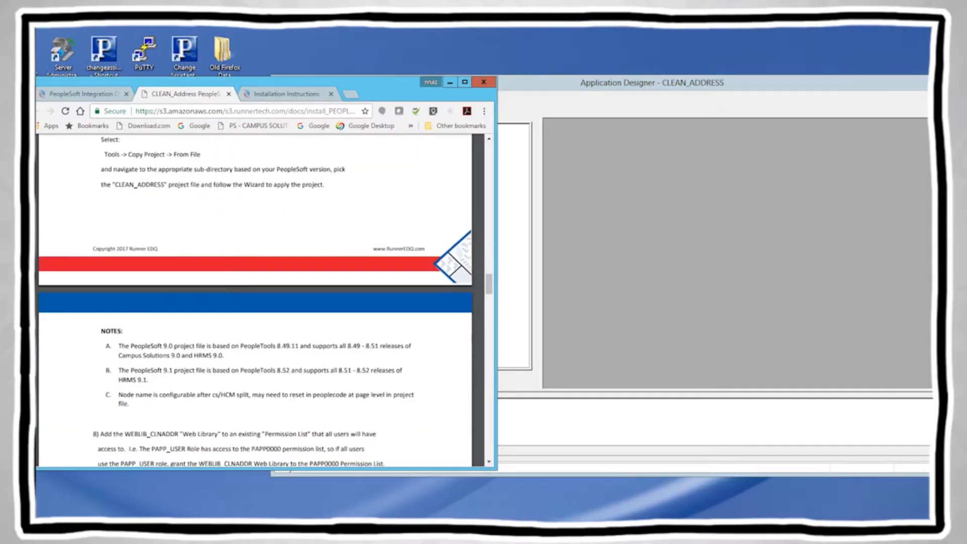
scroll(254, 302, down, 2)
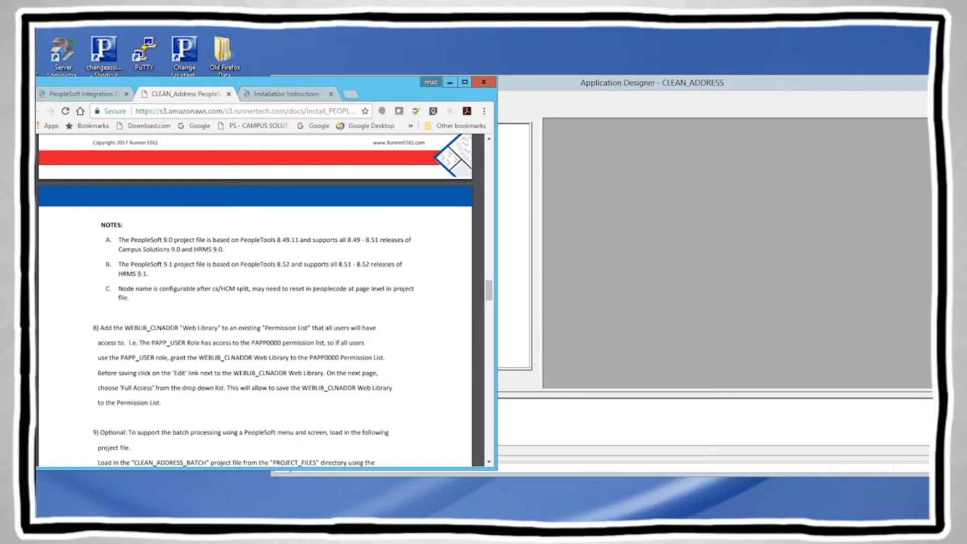
scroll(254, 302, down, 2)
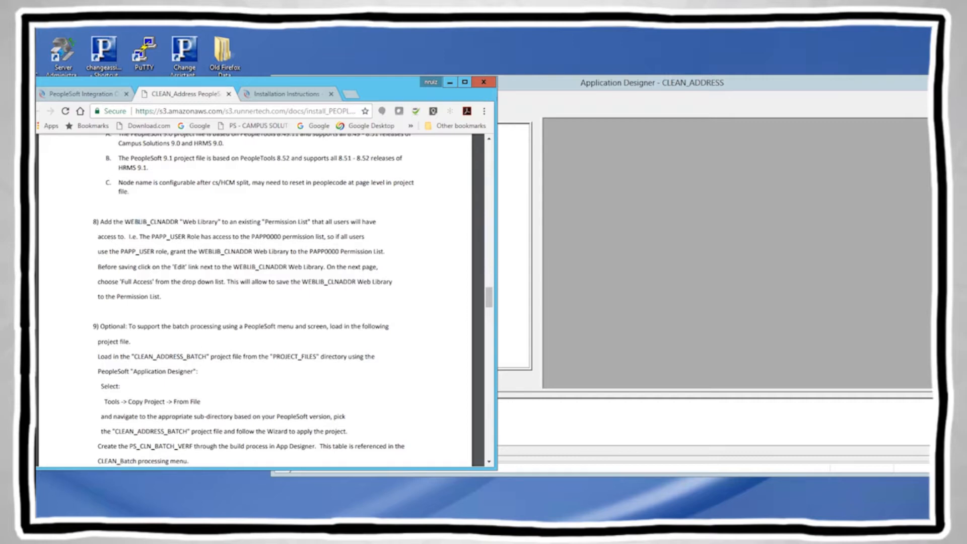
Step: Search permission lists for PAP%, open PAPP0000 and show its Web Libraries
double_click(370, 222)
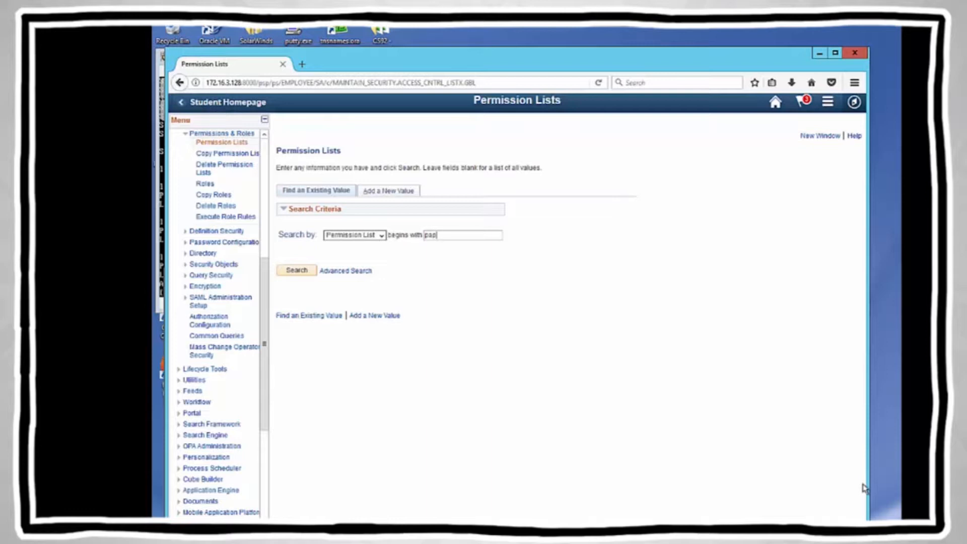
text(%)
key(Return)
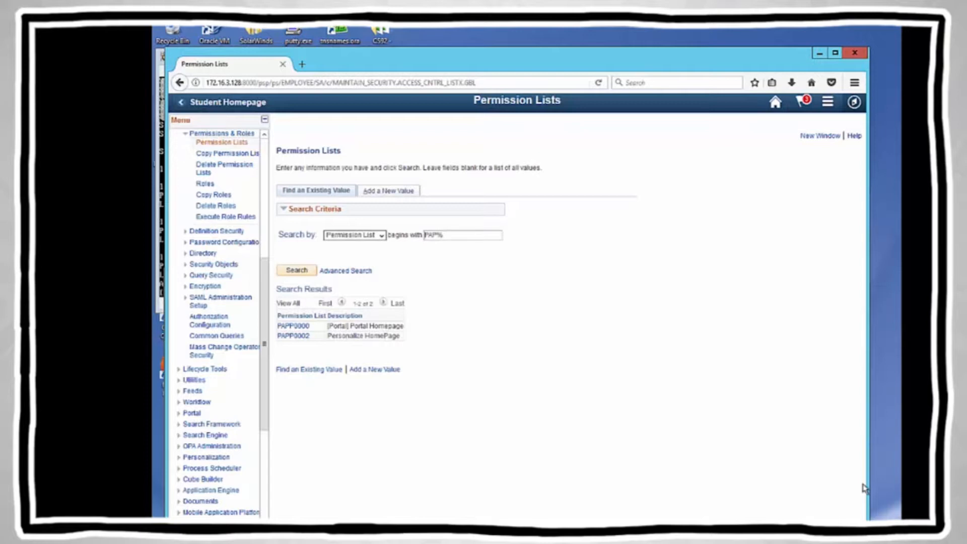
click(293, 326)
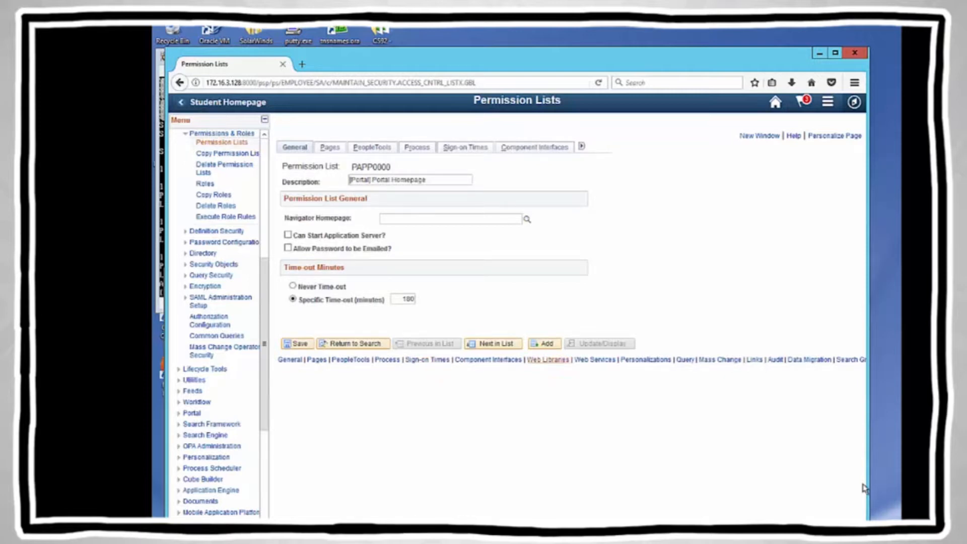
click(549, 360)
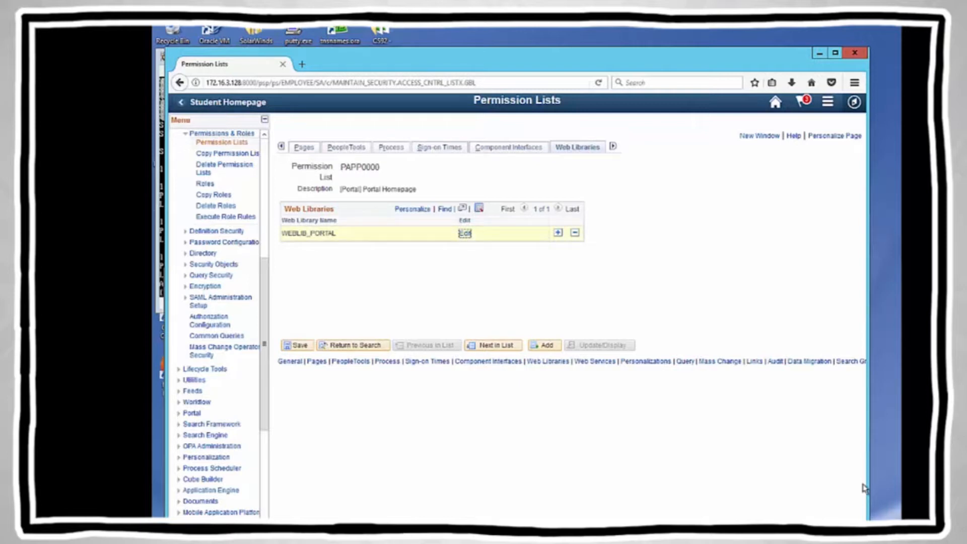
Step: Add WEBLIB_CLNADDR as a new web library row and open its permissions
click(558, 232)
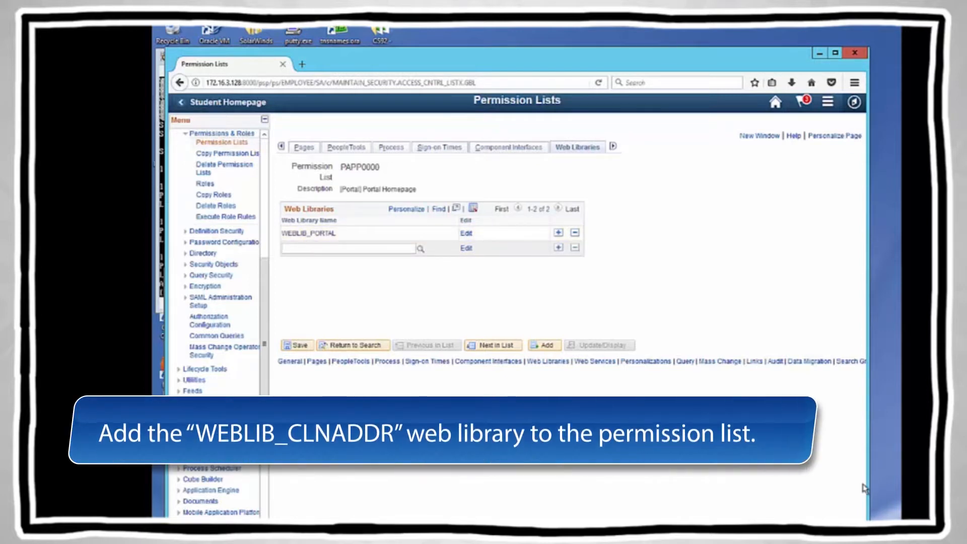
text(we)
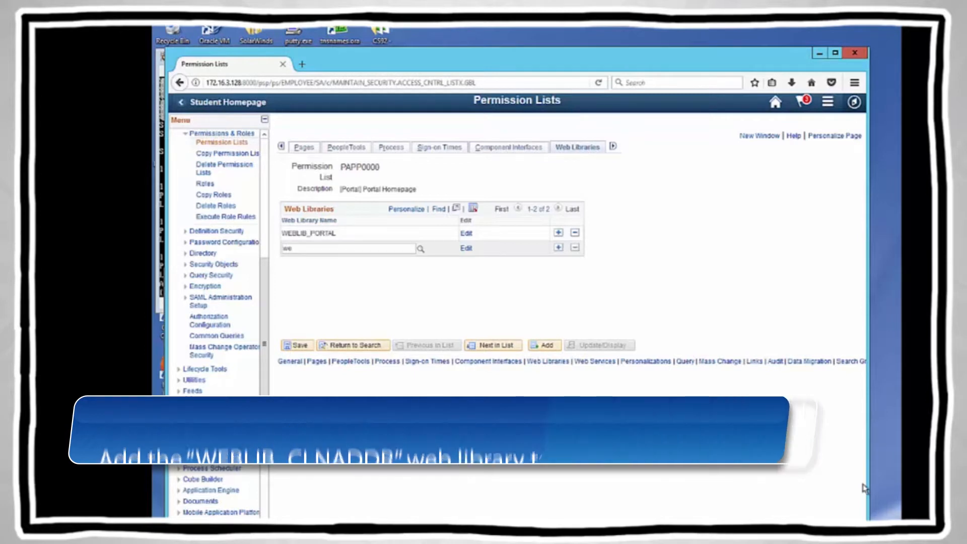
text(b)
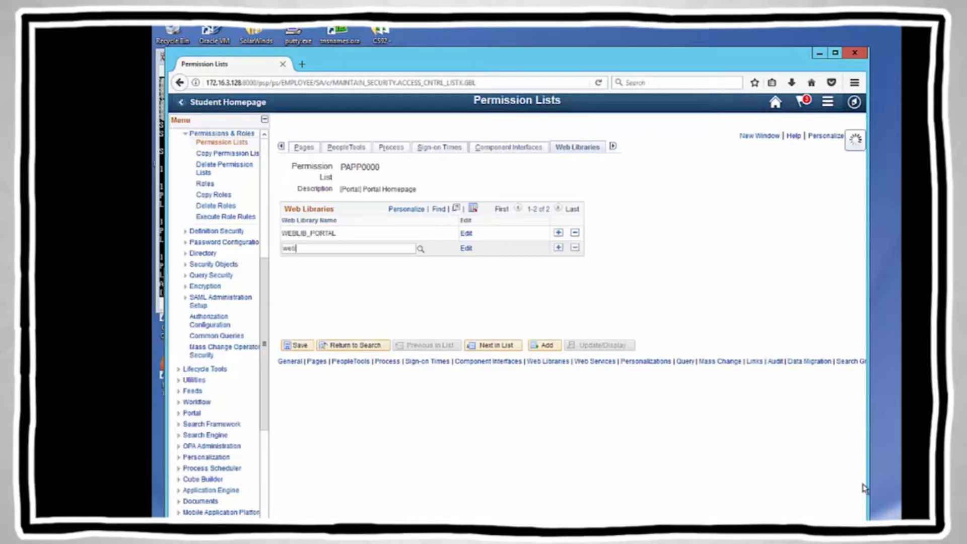
text(li)
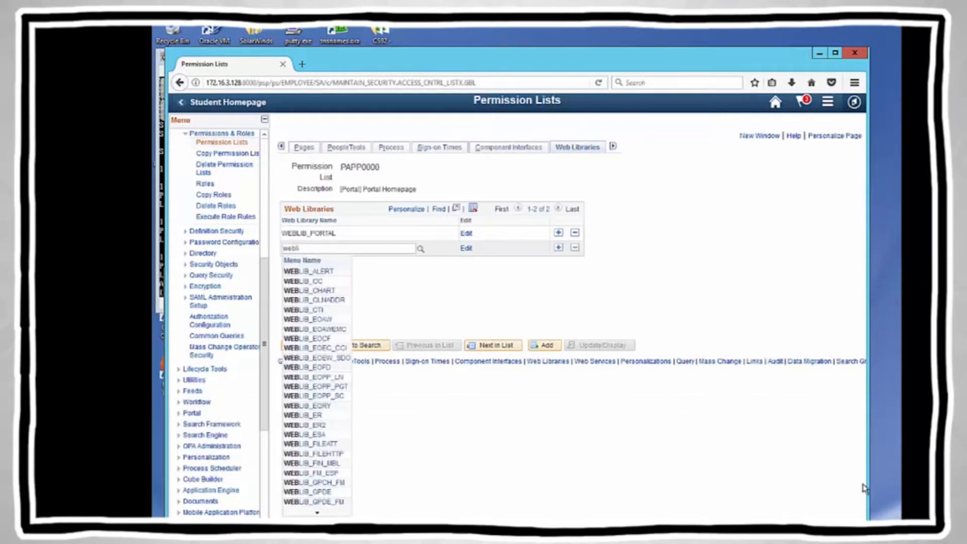
key(Down)
key(Down)
key(Down)
key(Down)
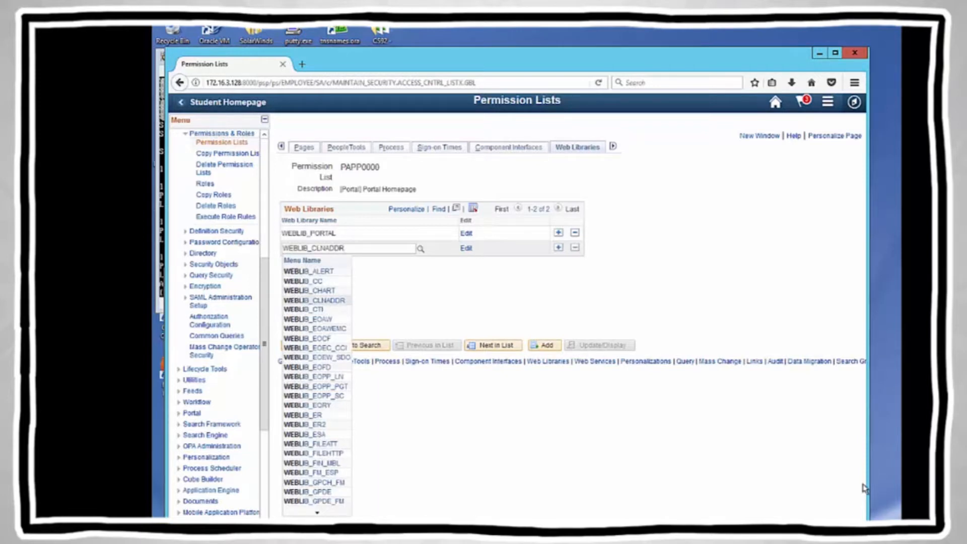
key(Return)
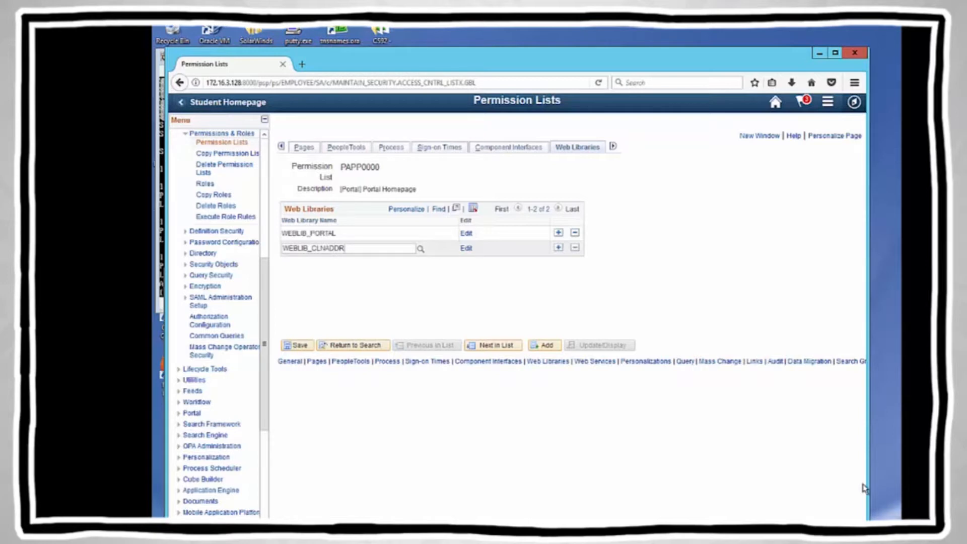
key(Return)
Step: Give the Clean_Address script Full Access and save the PAPP0000 permission list
key(alt+Down)
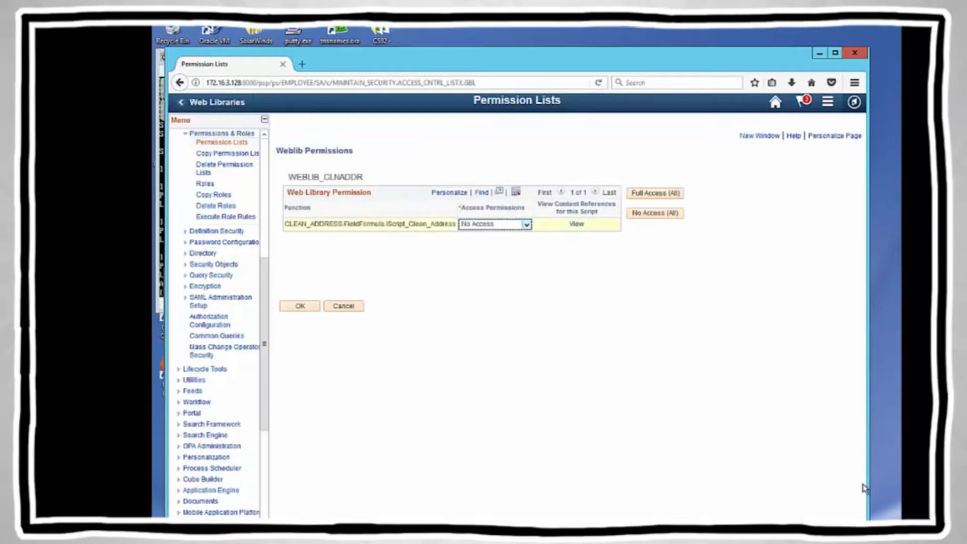
key(Up)
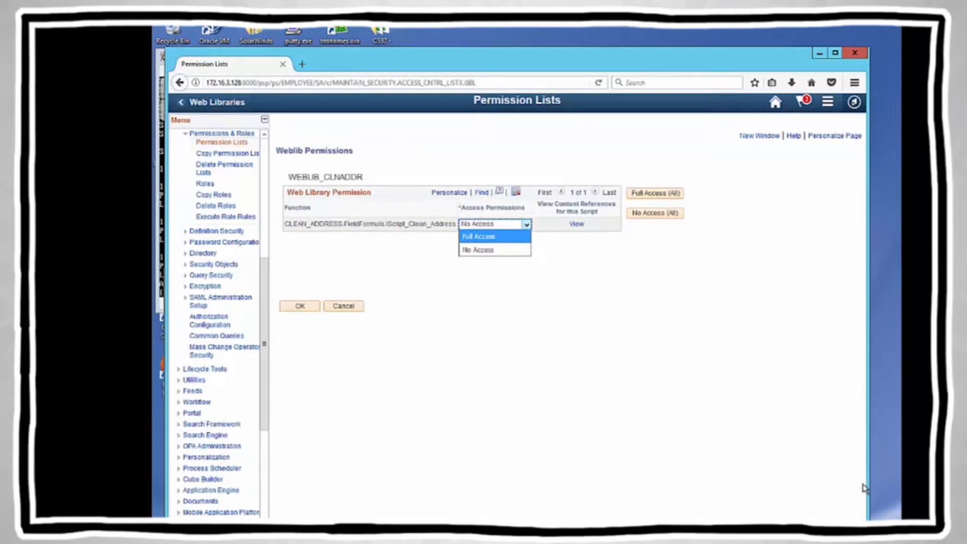
key(Return)
key(Tab)
key(Return)
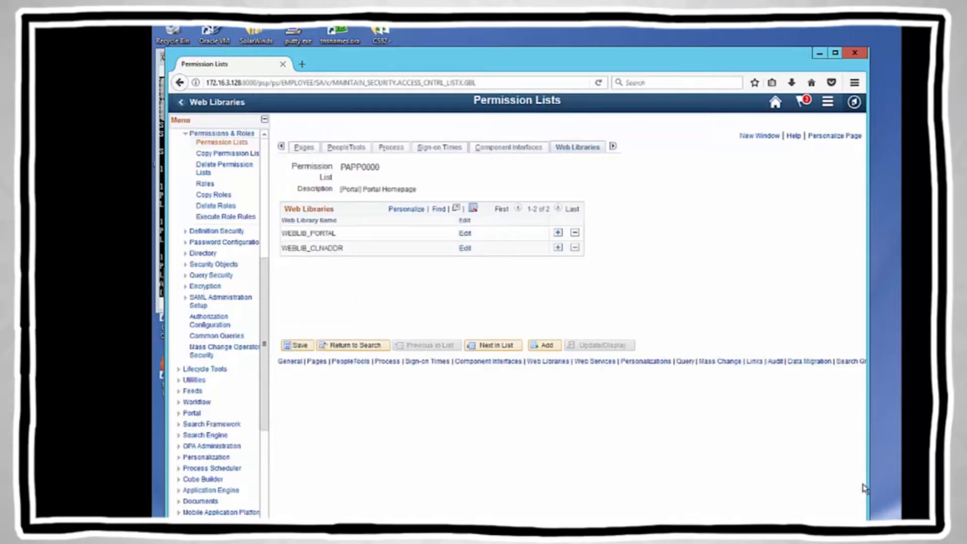
key(alt+1)
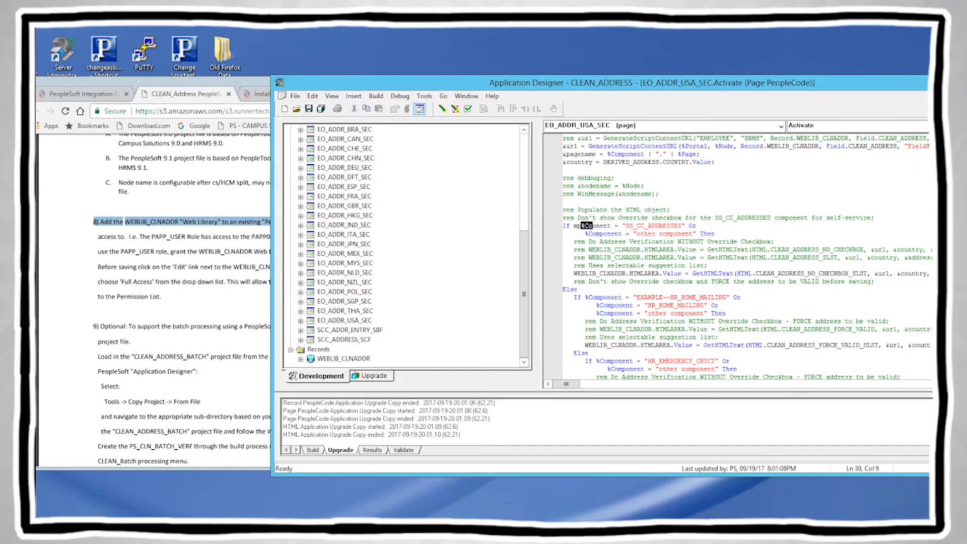
drag(622, 226, 674, 226)
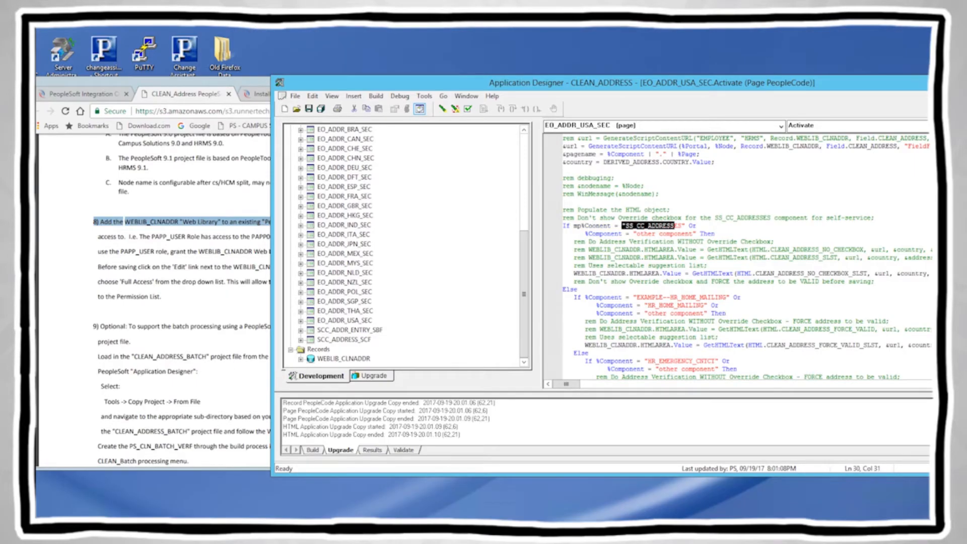
Step: Inspect the EO_ADDR_USA_SEC PeopleCode's use of the CLEAN_ADDRESS_FORCE_VALID_SLST HTML object
click(696, 226)
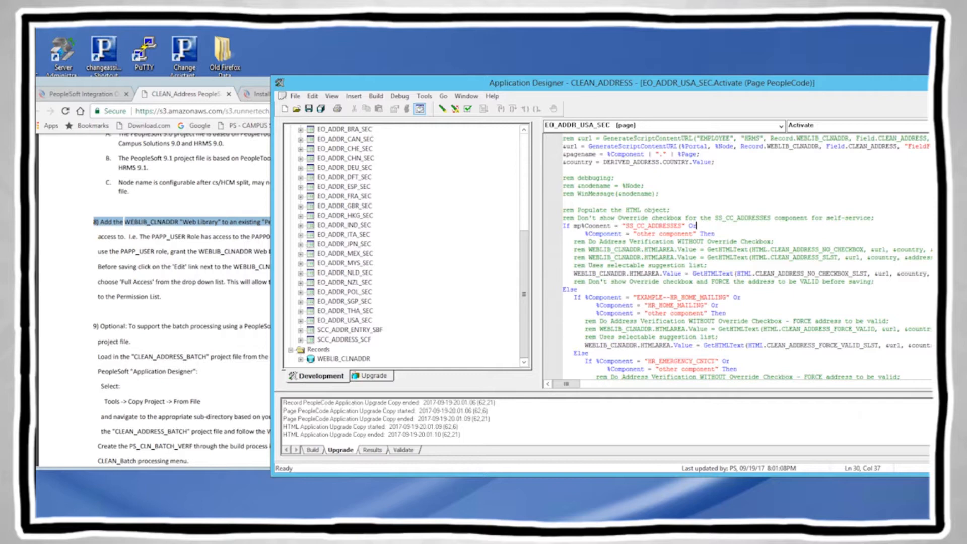
drag(769, 345, 881, 345)
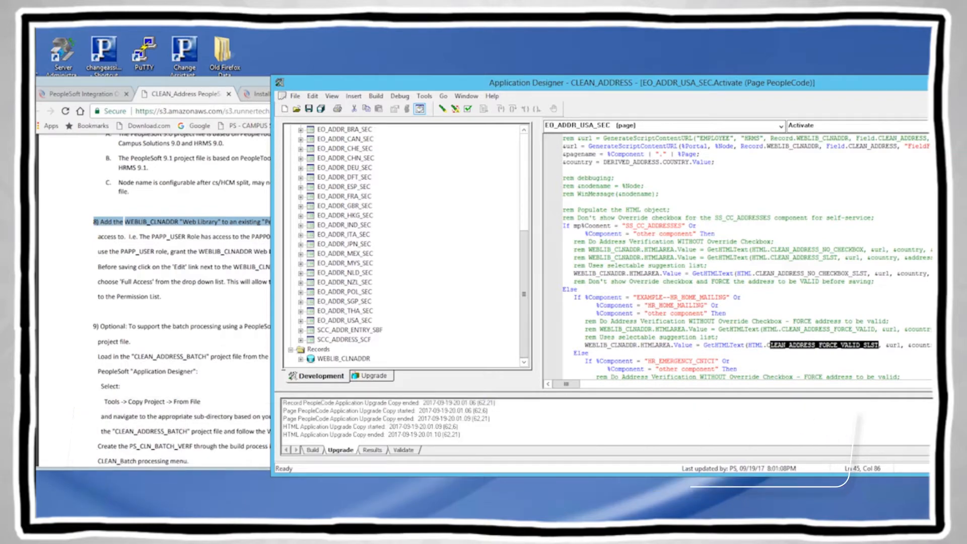
click(729, 361)
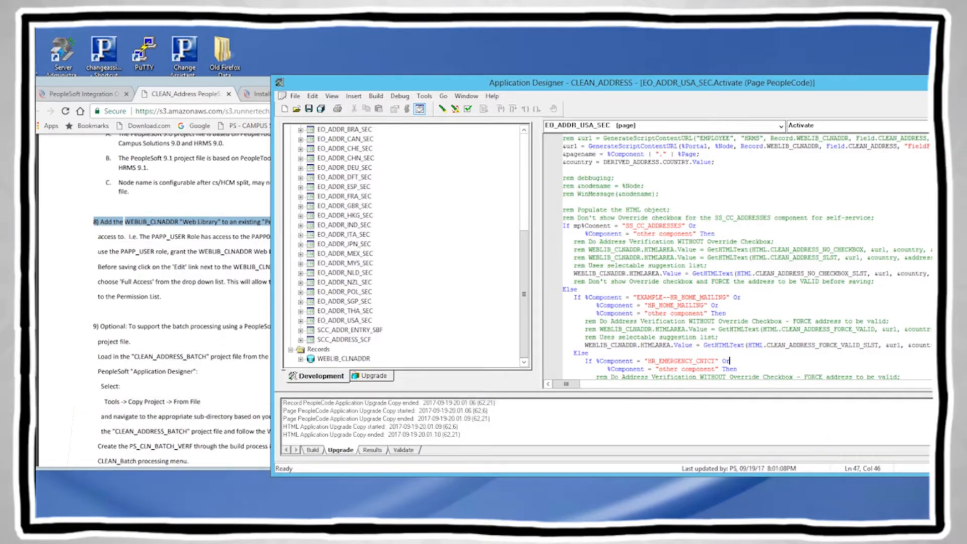
scroll(730, 360, down, 5)
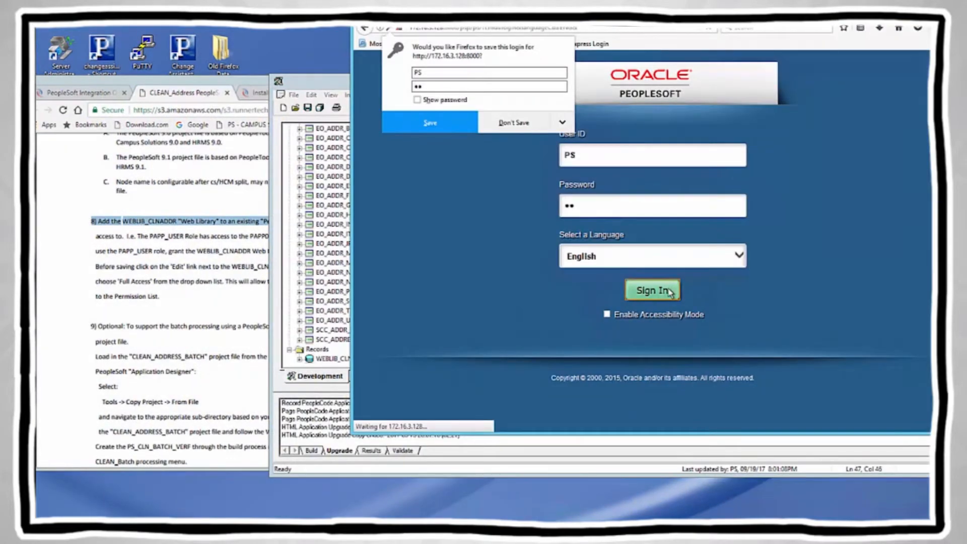
Step: Let the browser remember the login, then open Profile and its Addresses page
click(427, 126)
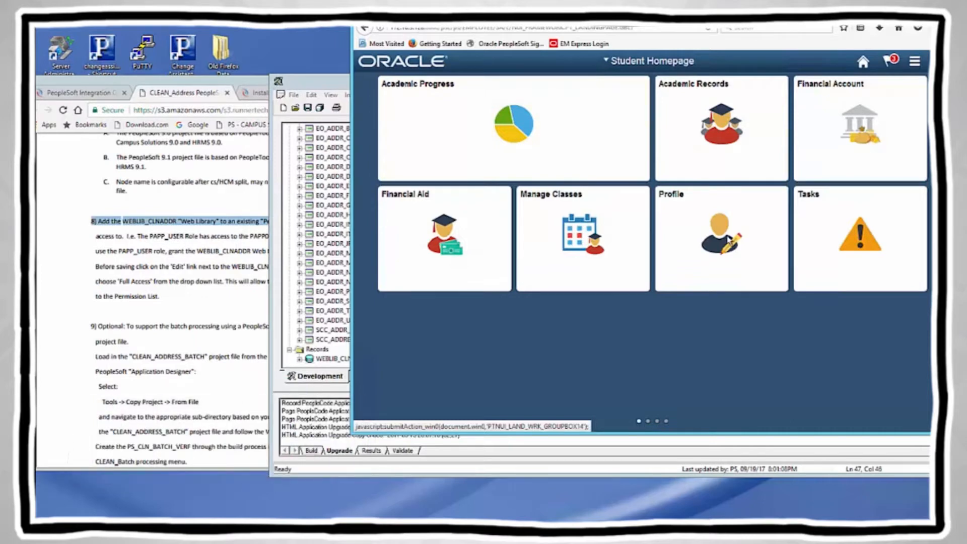
click(728, 241)
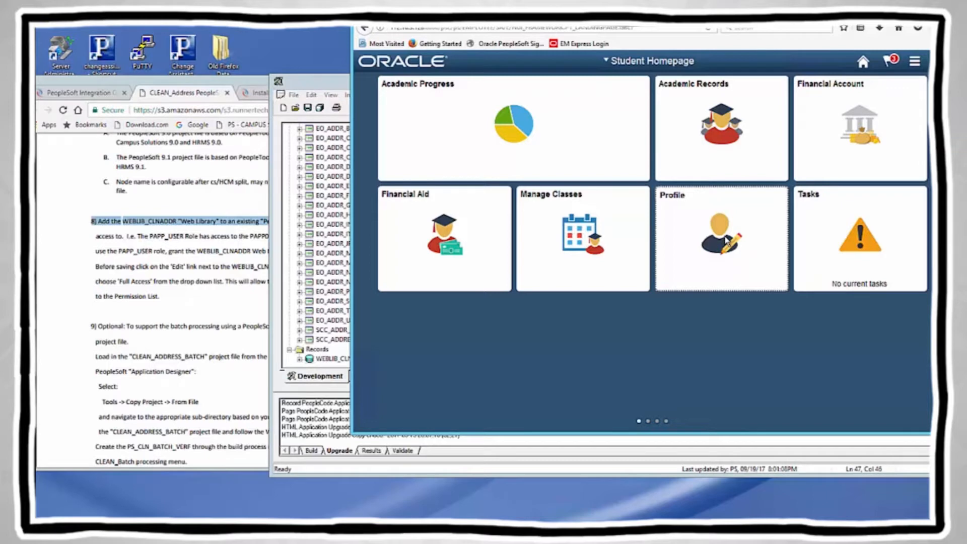
click(705, 232)
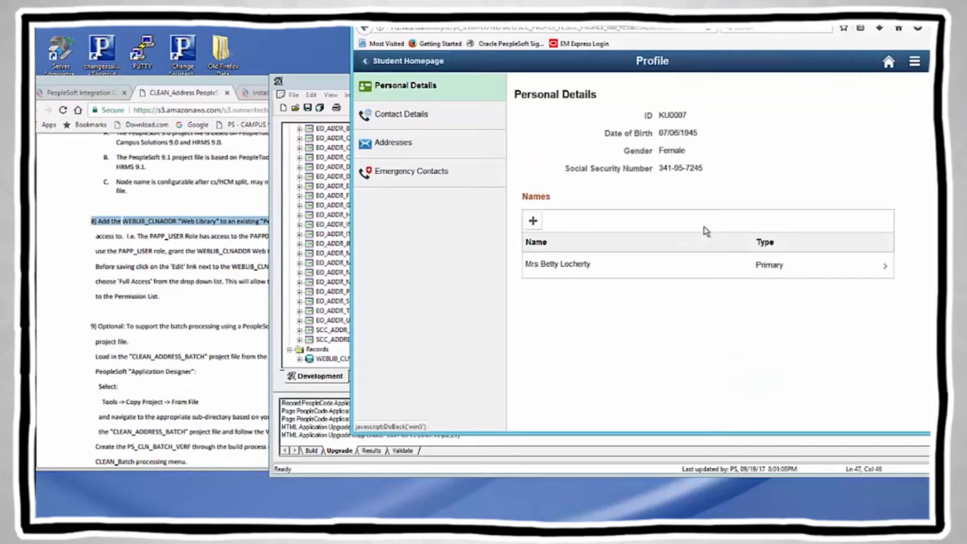
click(415, 145)
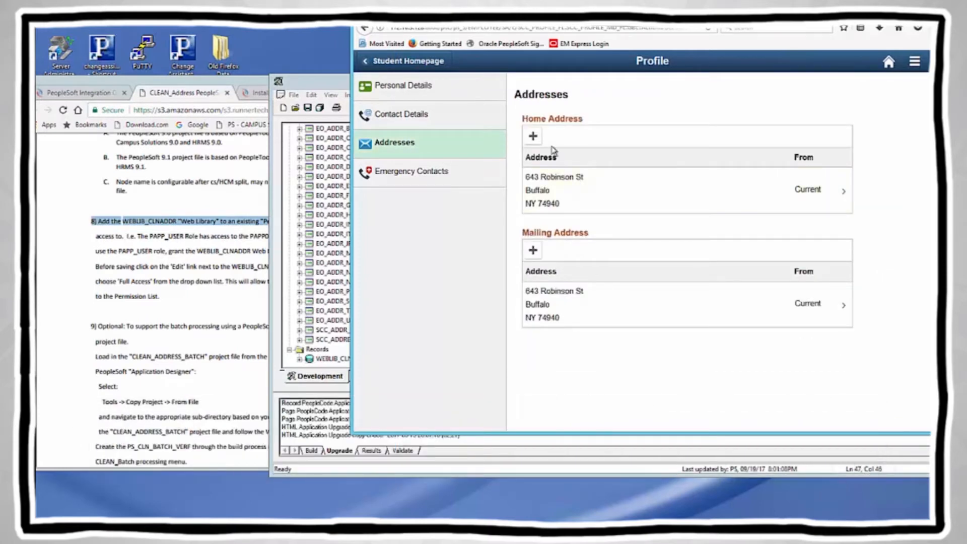
Step: Add a new Home Address and place the cursor in the Address 1 field
click(533, 136)
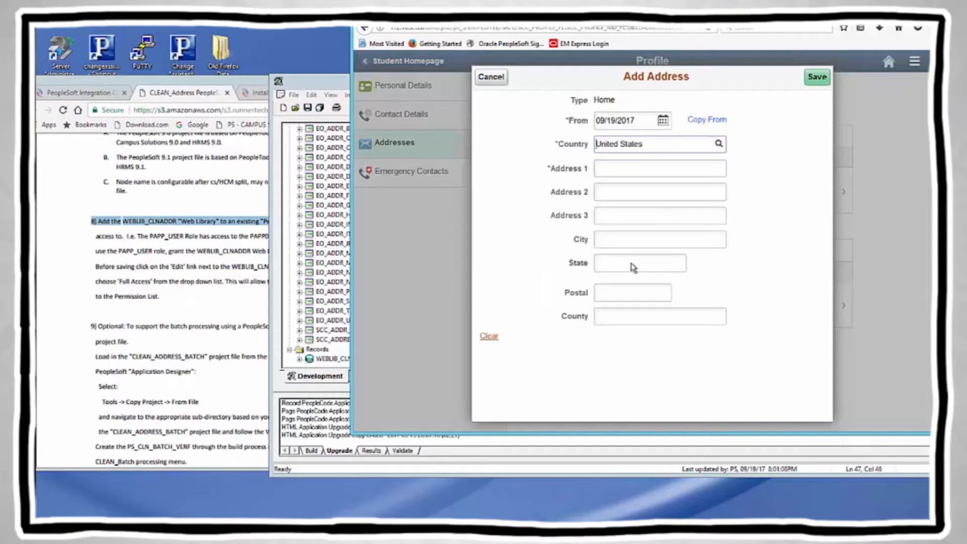
click(609, 170)
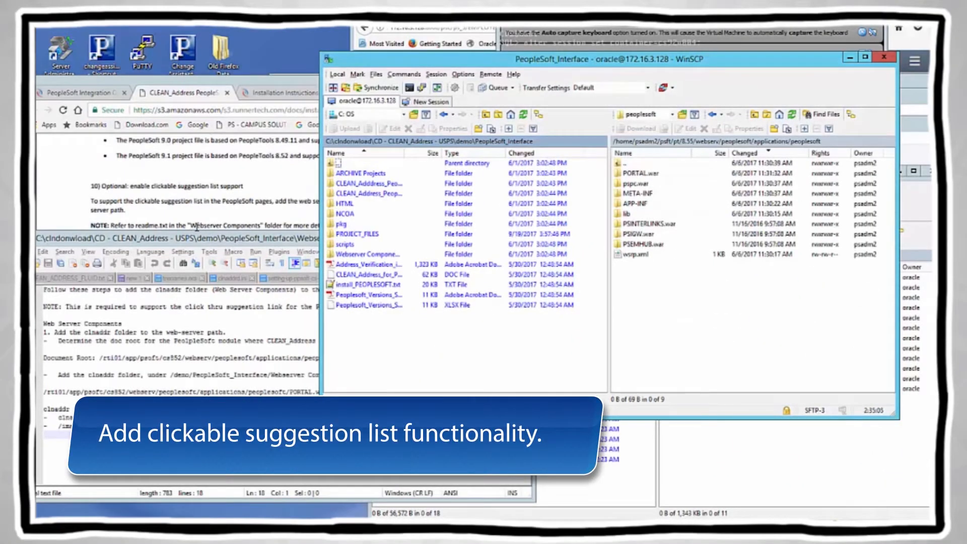
click(216, 226)
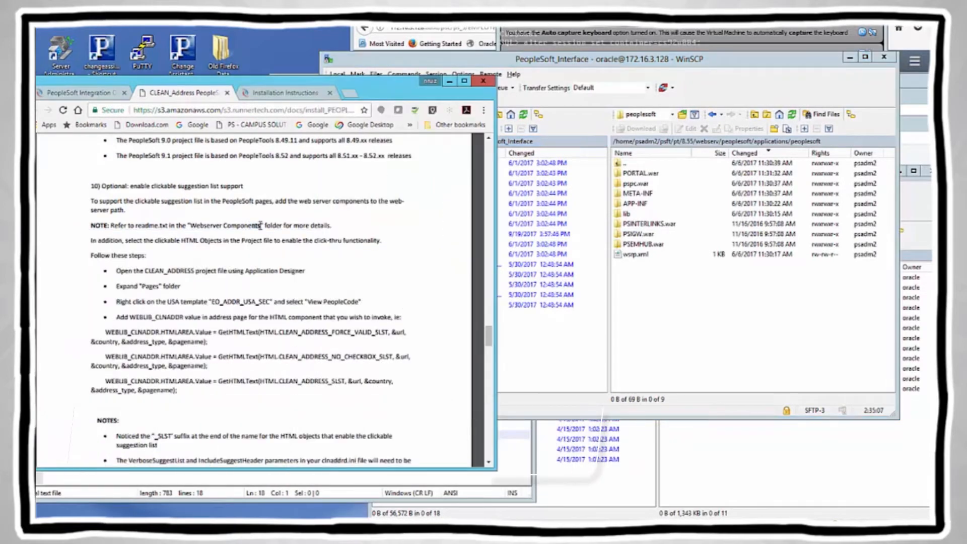
key(alt+Tab)
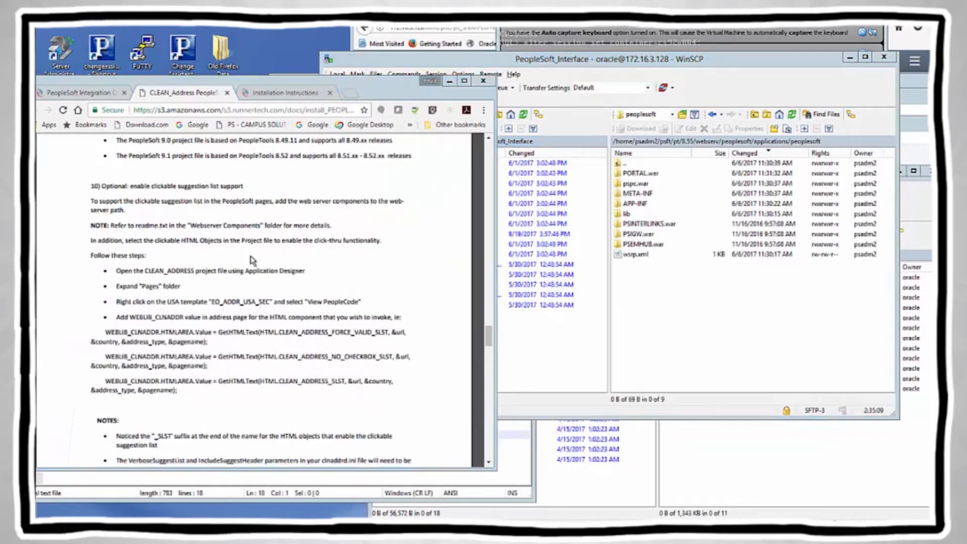
key(alt+Tab)
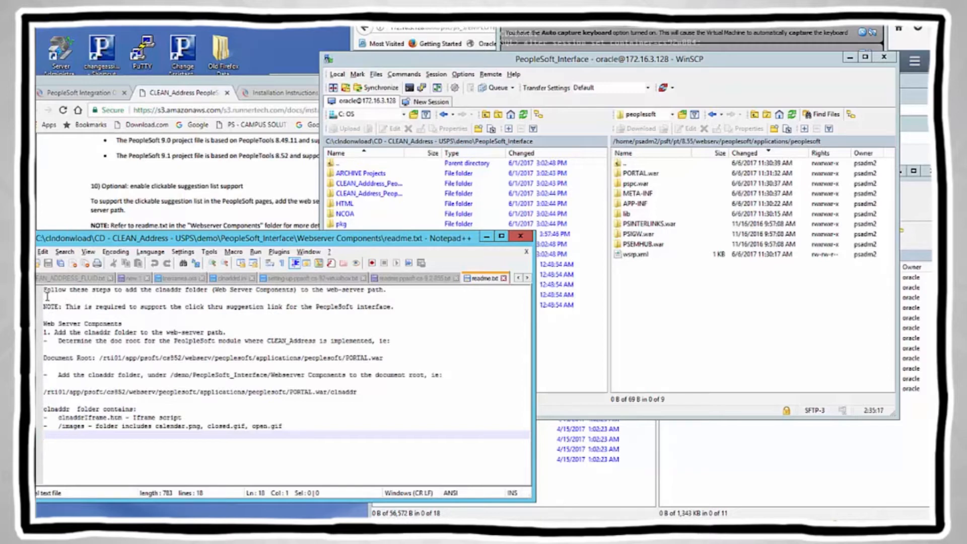
drag(44, 289, 314, 439)
click(355, 401)
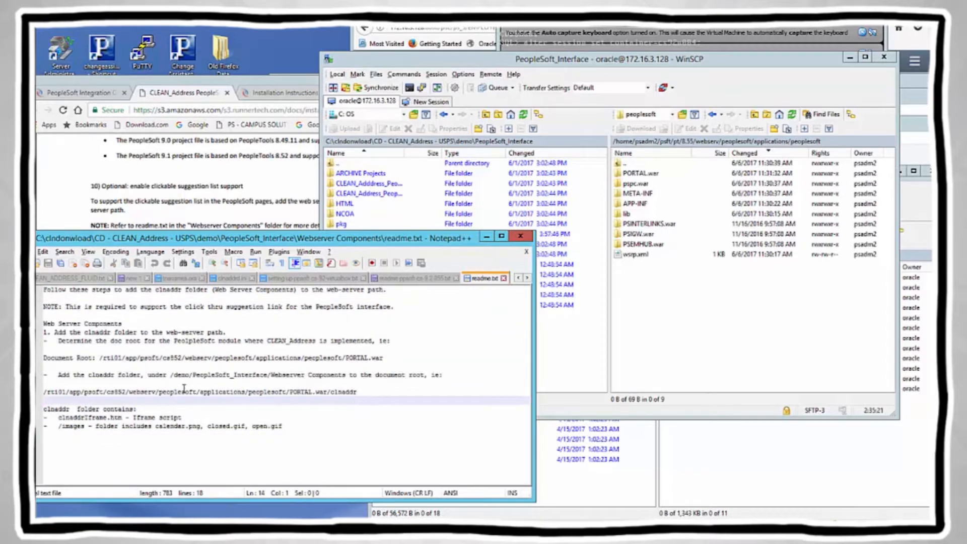
drag(54, 391, 343, 396)
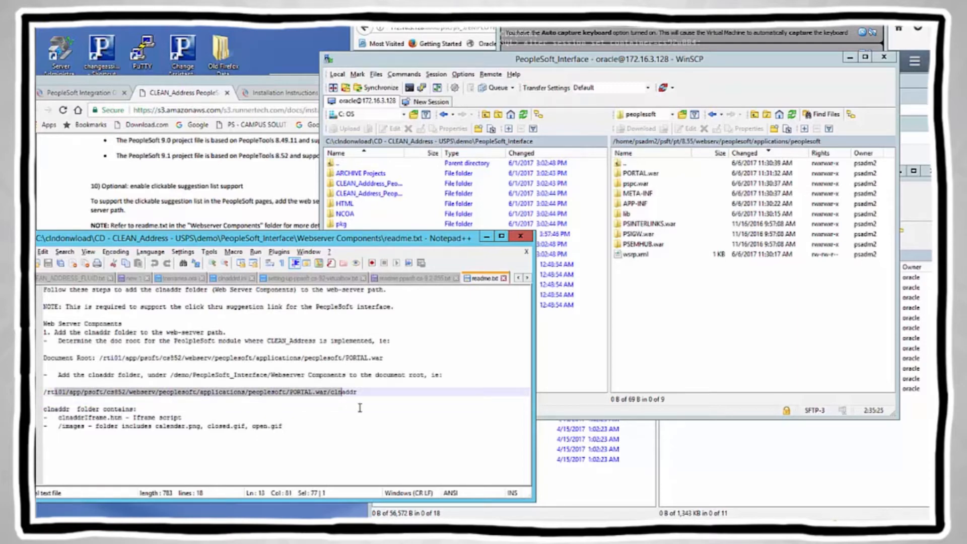
click(360, 408)
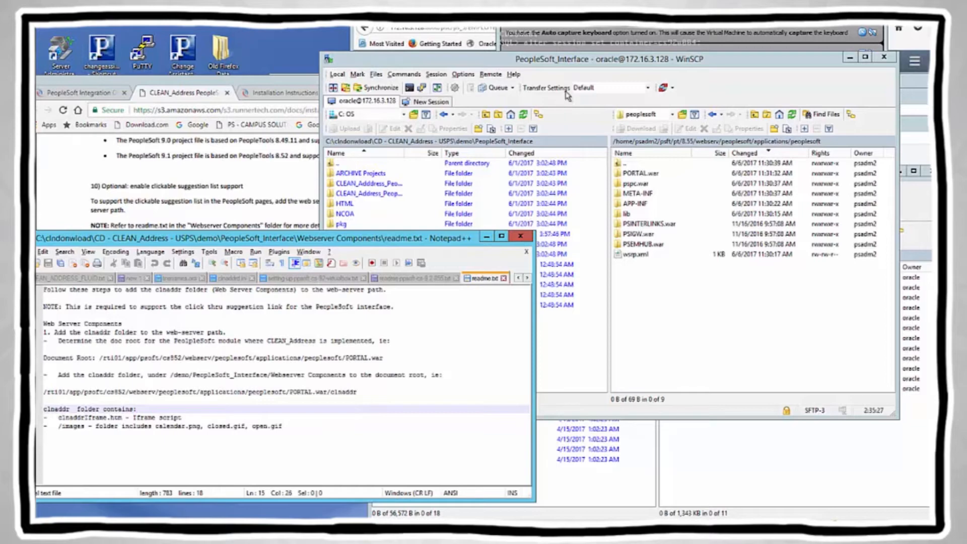
double_click(579, 60)
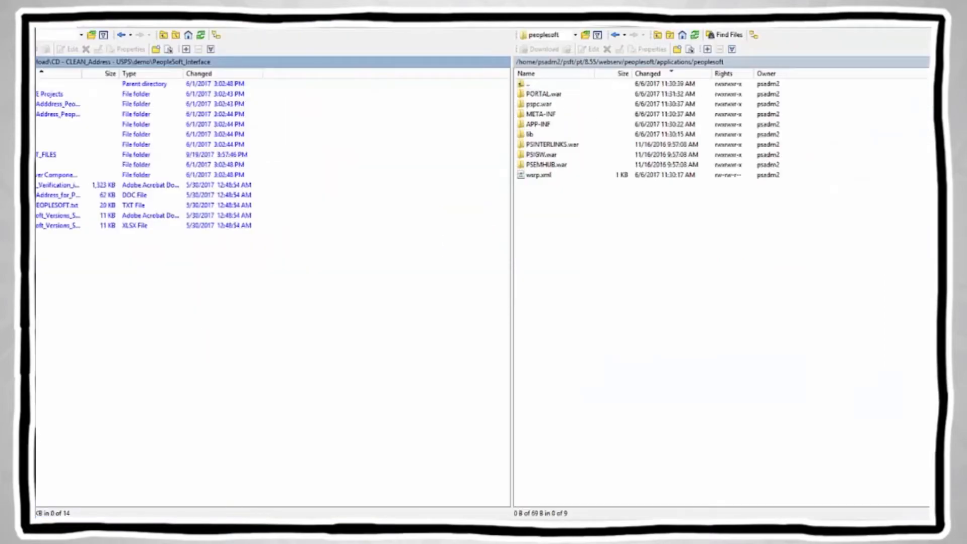
click(930, 27)
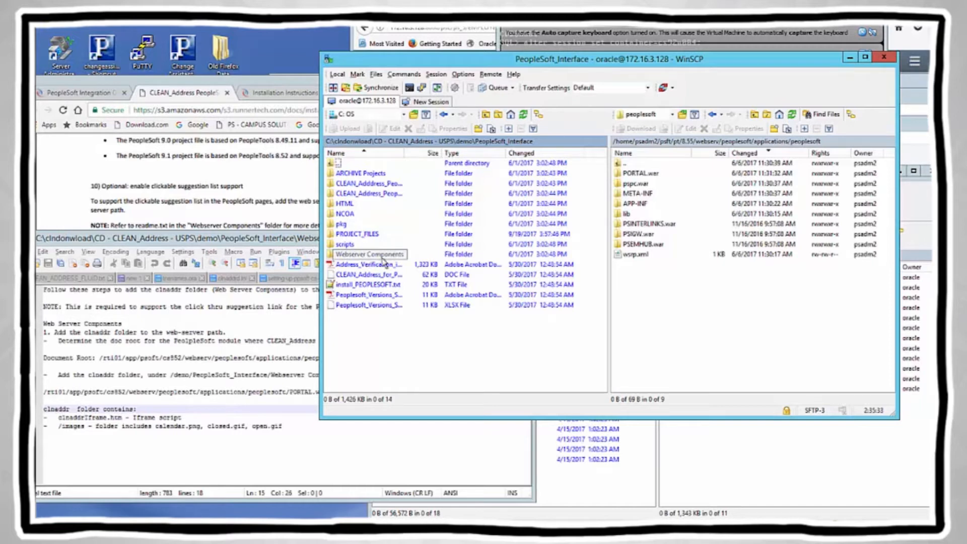
Step: Open local Webserver Components, return the server panel to PORTAL.war, and select clnaddr
double_click(656, 176)
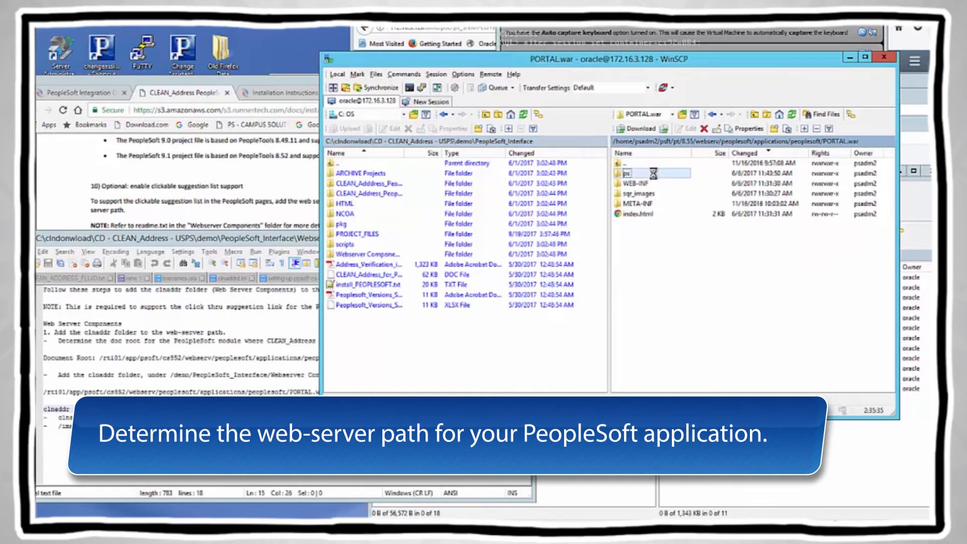
double_click(654, 175)
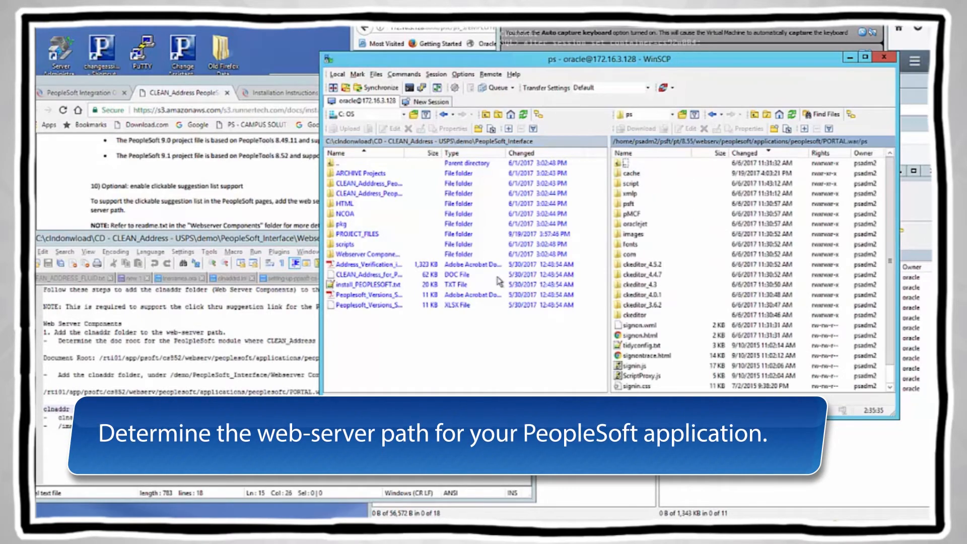
click(362, 256)
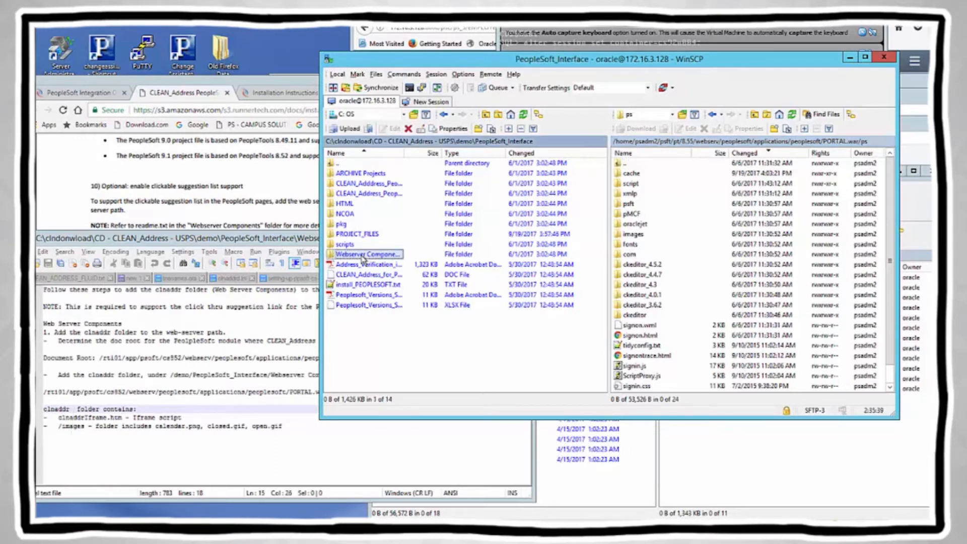
double_click(331, 257)
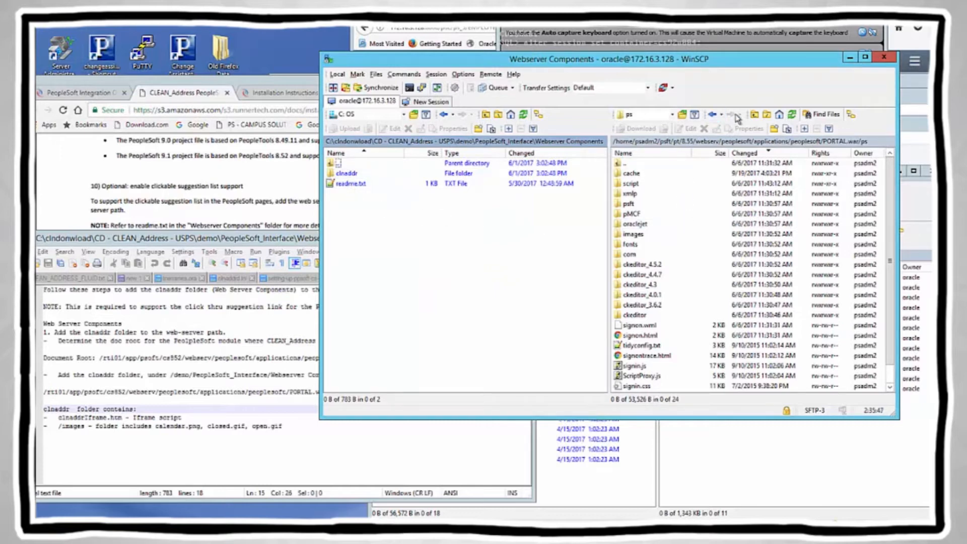
click(754, 115)
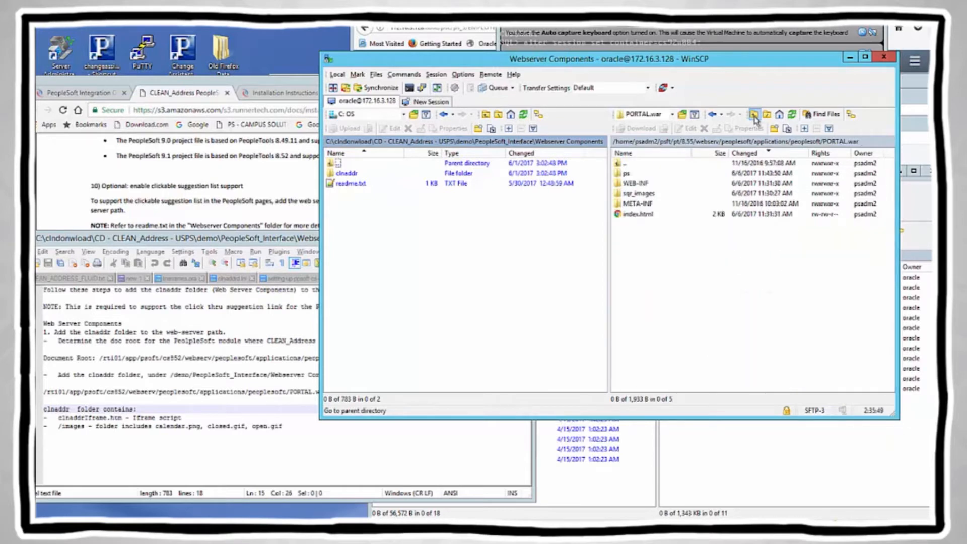
click(755, 116)
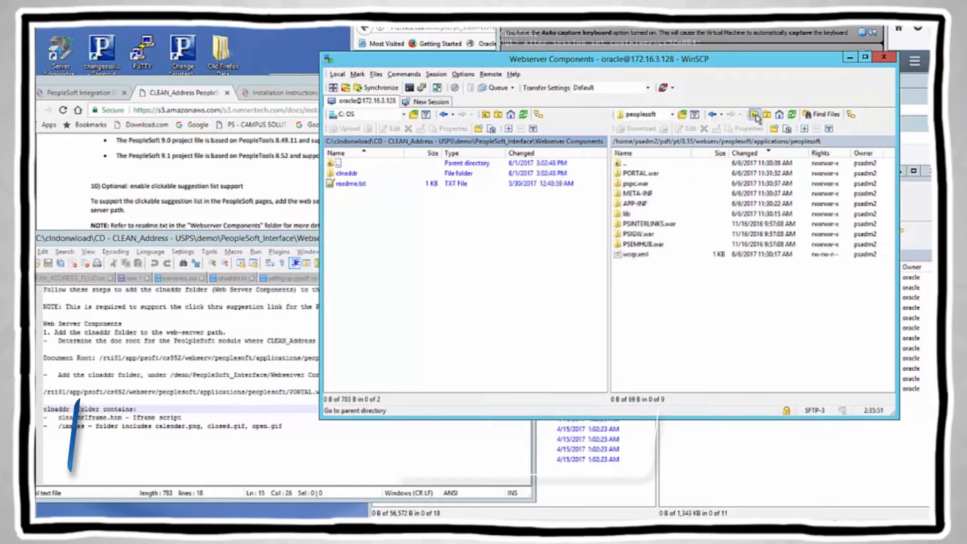
double_click(648, 173)
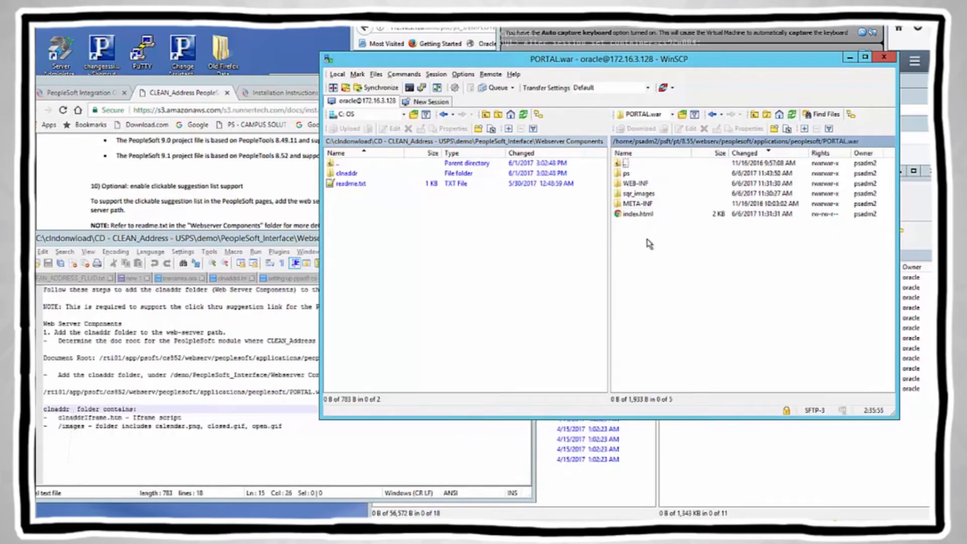
click(343, 174)
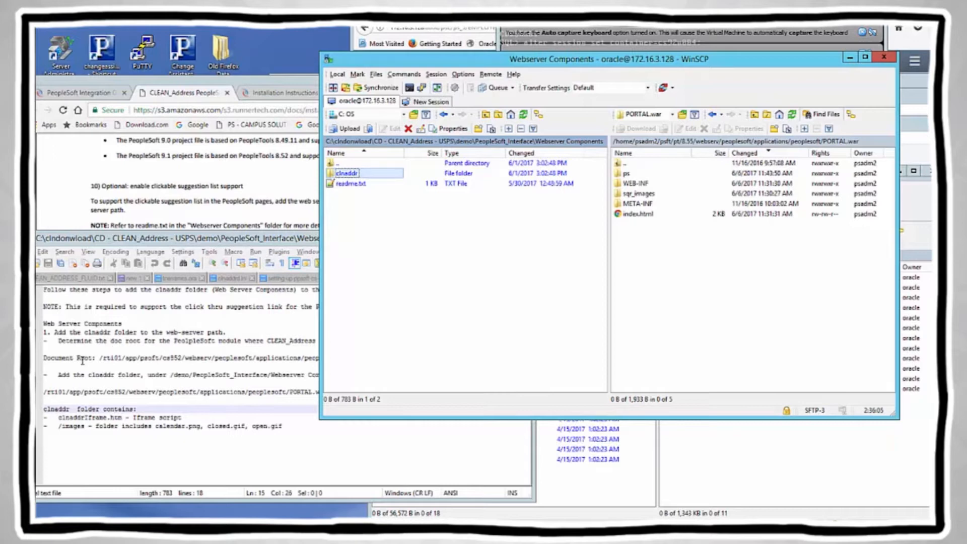
Step: Upload the local clnaddr folder into the server's PORTAL.war directory and open it
drag(55, 334, 244, 329)
click(359, 177)
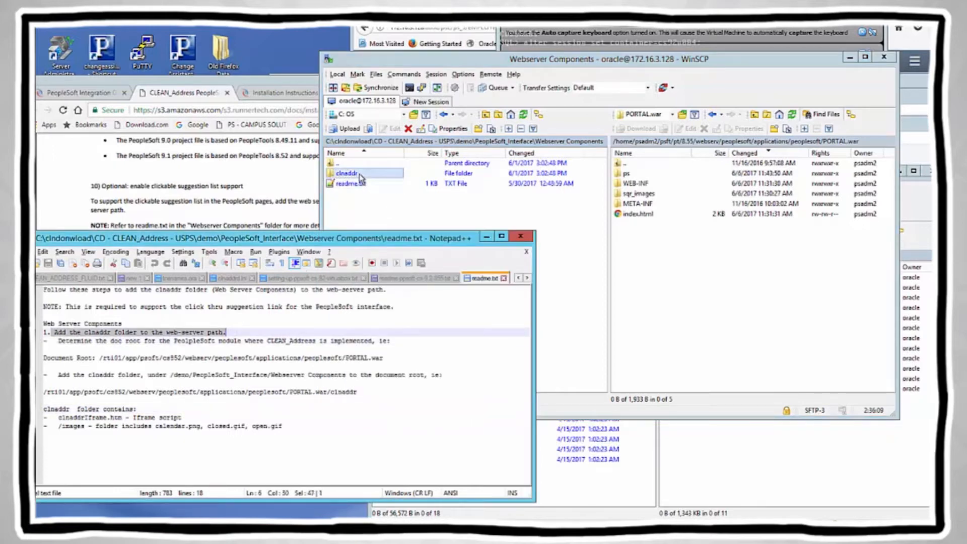
right_click(359, 176)
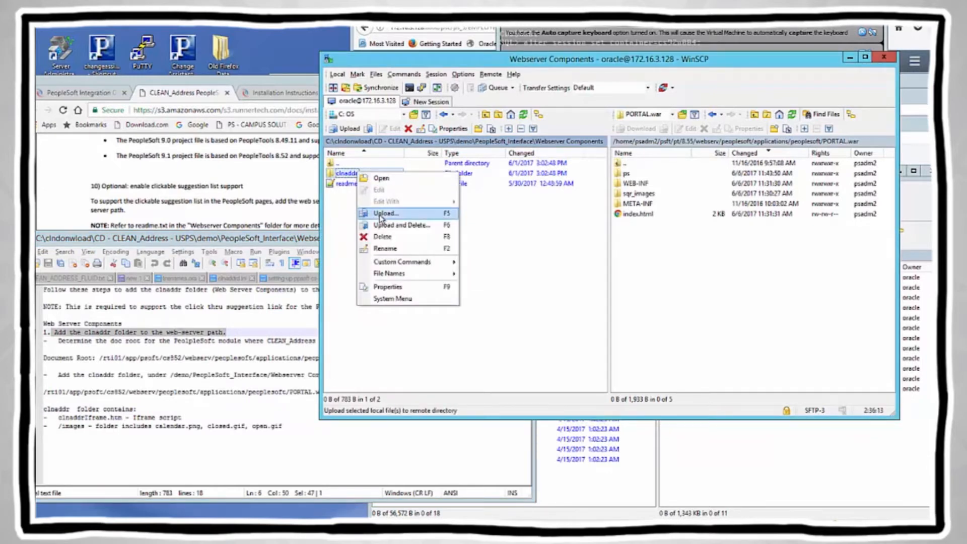
drag(349, 174, 683, 252)
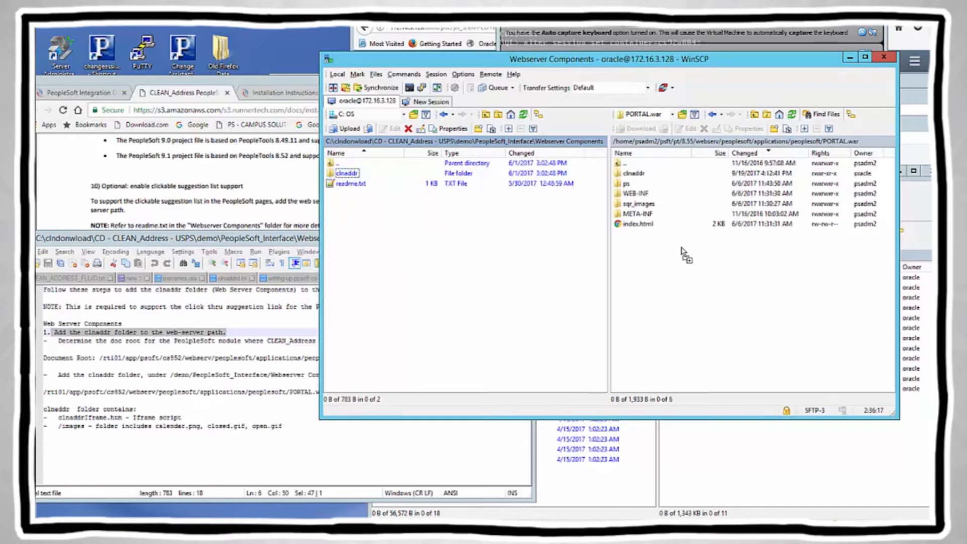
double_click(636, 174)
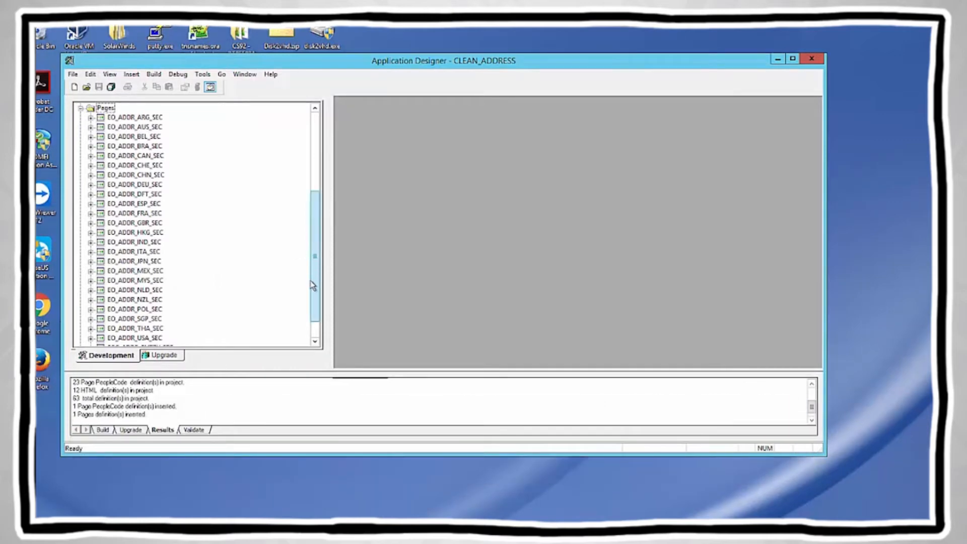
Step: Open the SCC_ADDRESS_SCF page's PeopleCode in a maximized editor
scroll(312, 304, down, 1)
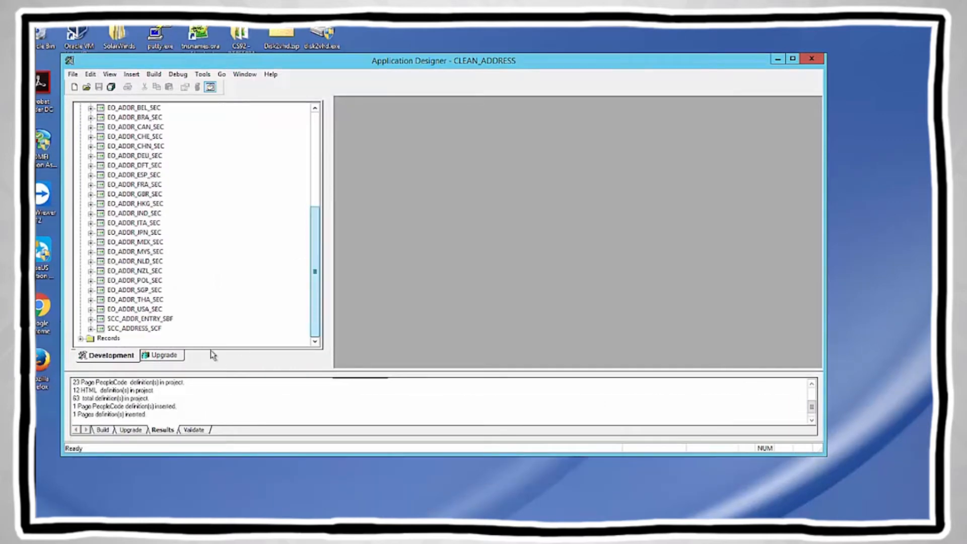
right_click(139, 329)
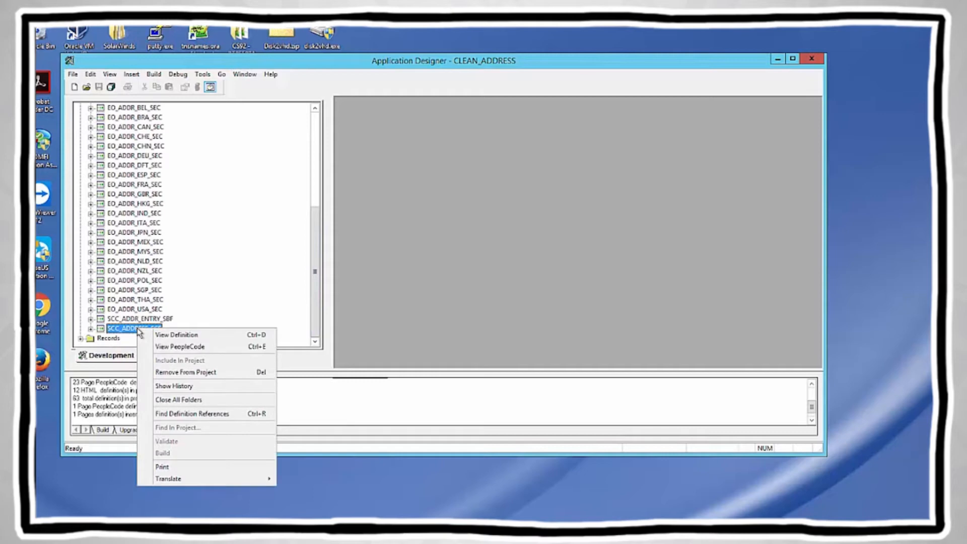
click(174, 348)
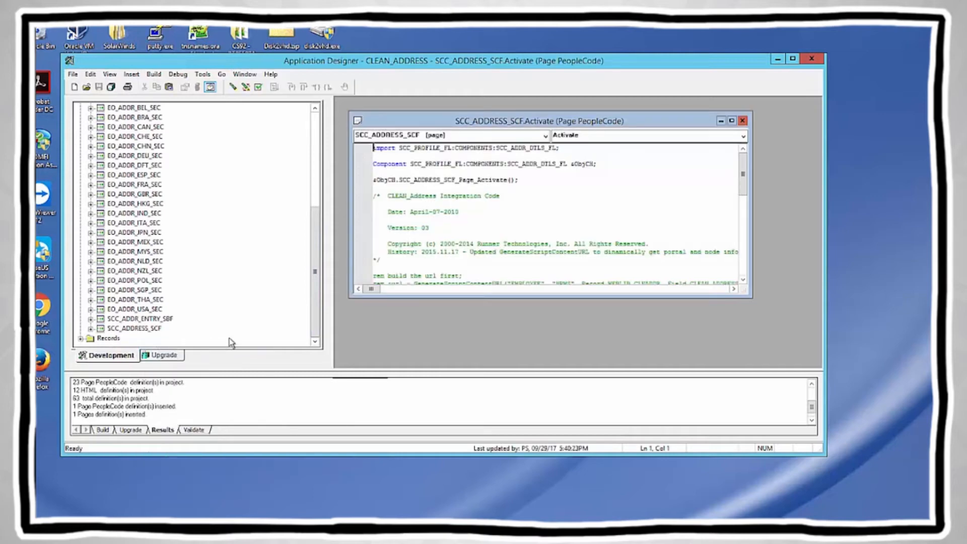
click(732, 121)
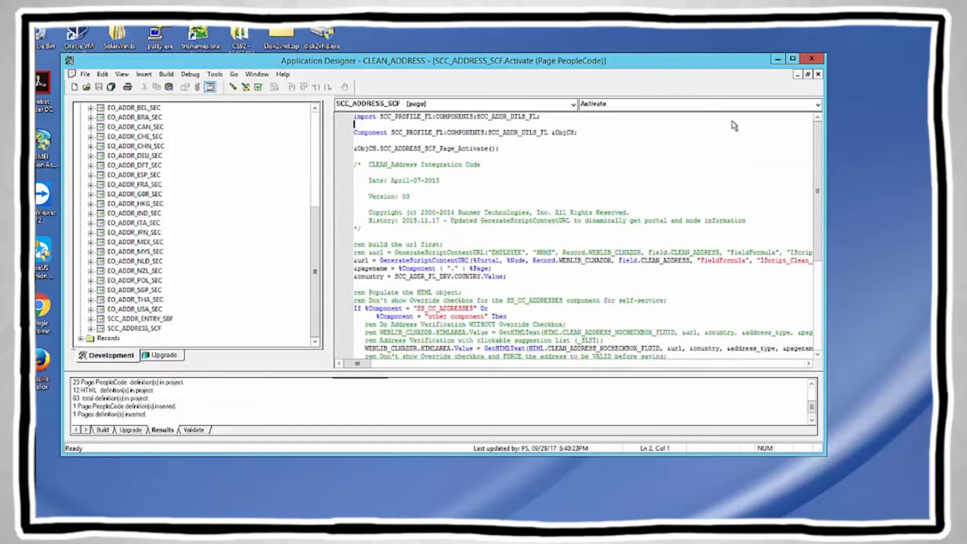
scroll(476, 237, down, 6)
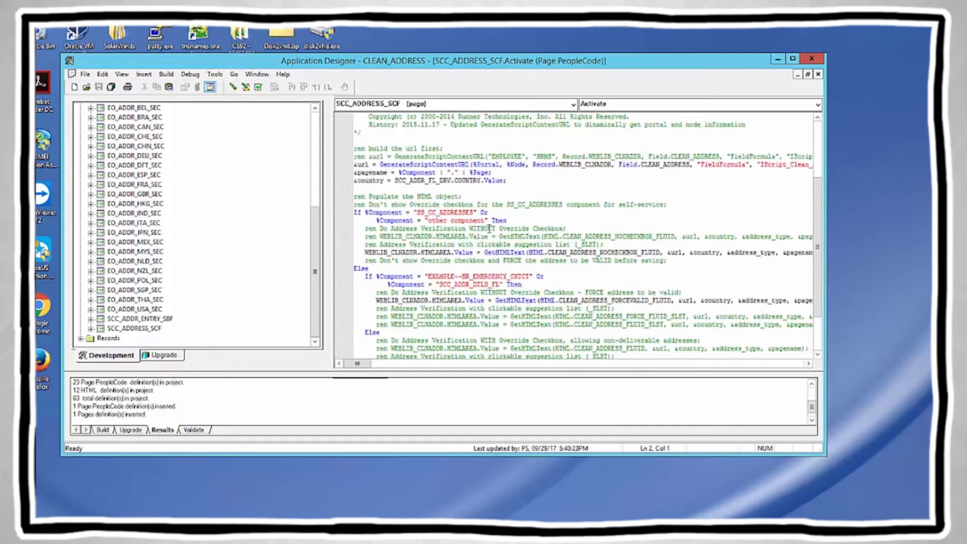
Step: Locate the SCC_ADDR_DTLS_FL check and the CLEAN_ADDRESS_FORCEVALID_FLUID WEBLIB line
click(440, 228)
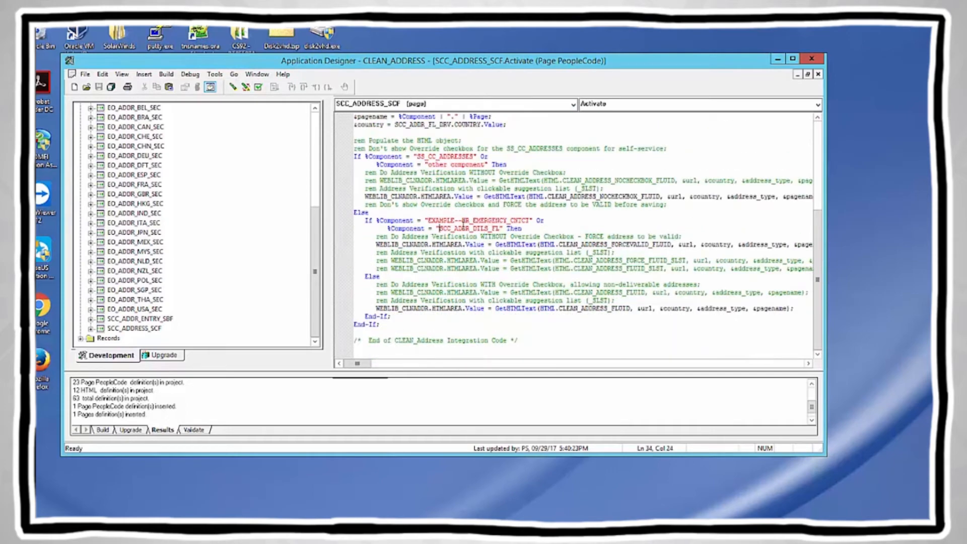
shift+click(501, 228)
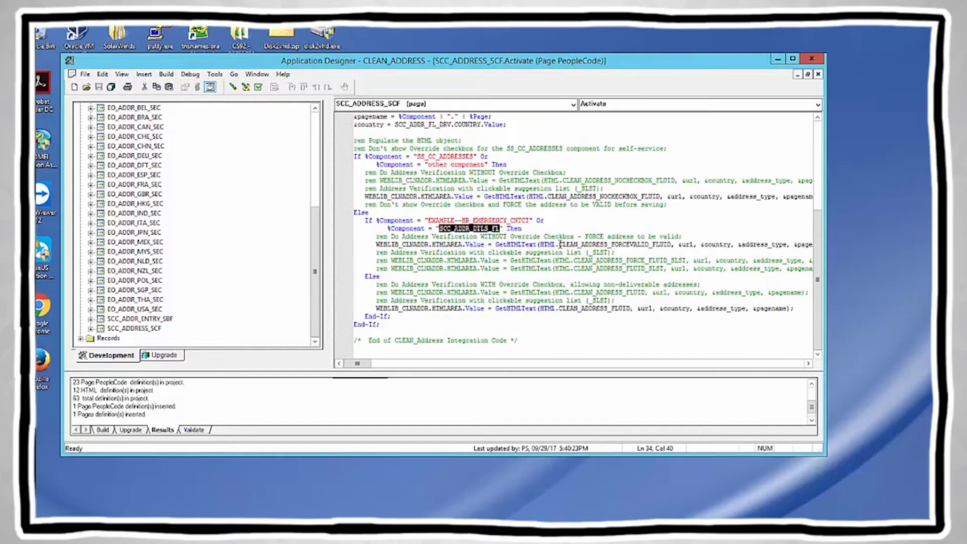
click(672, 245)
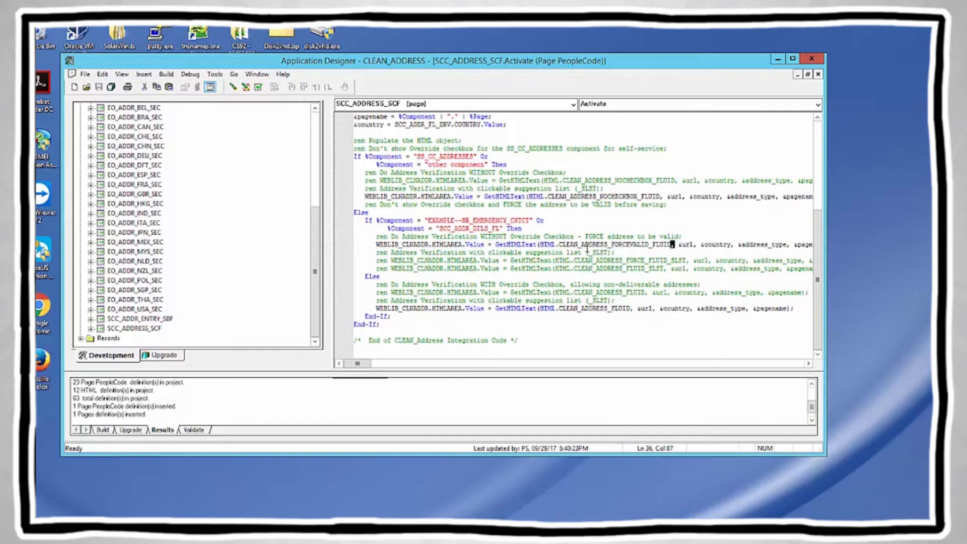
shift+click(560, 247)
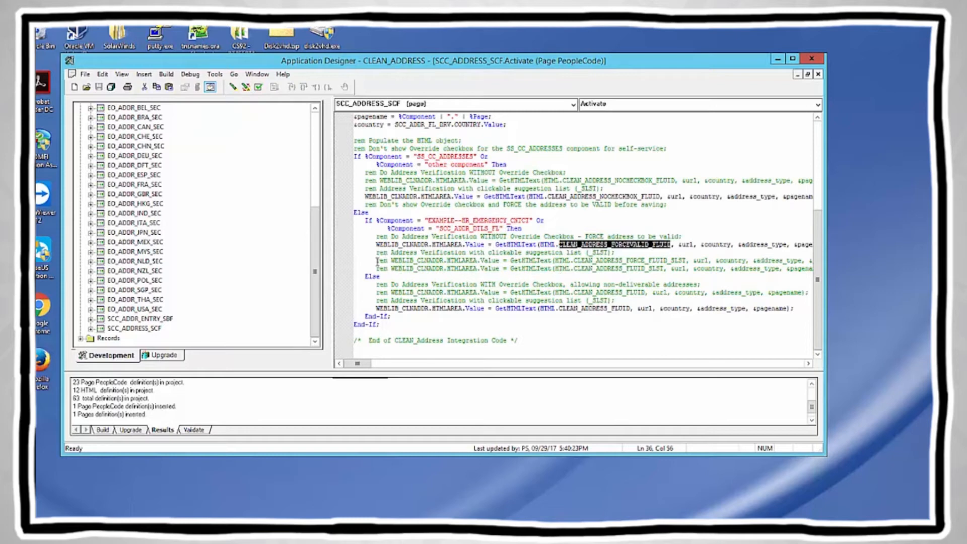
click(376, 245)
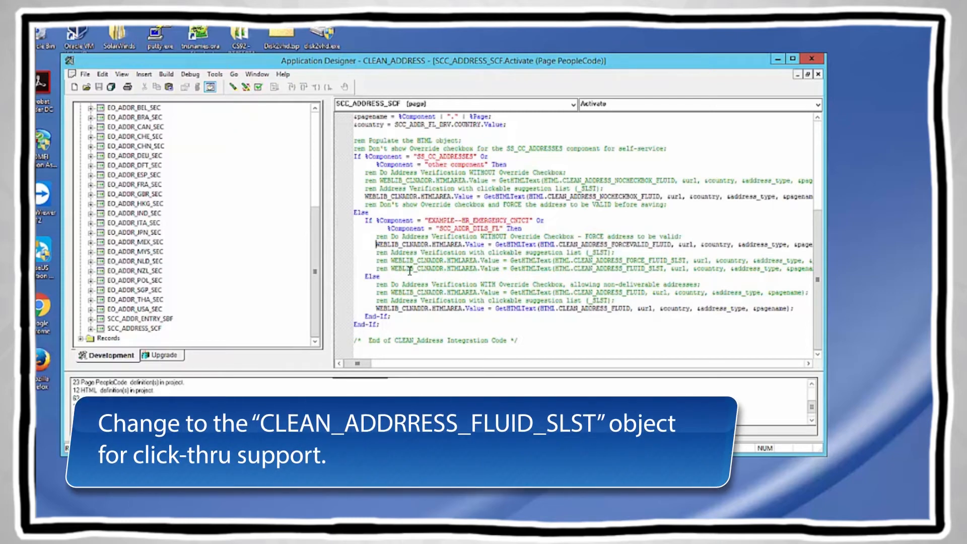
Step: Comment out the force-valid line with rem and uncomment the CLEAN_ADDRESS_FLUID_SLST line
text(rem)
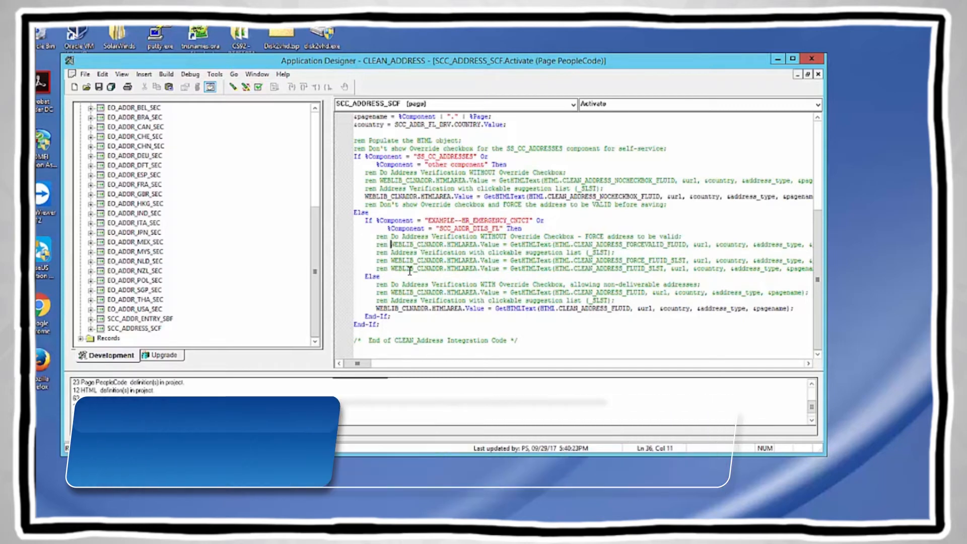
key(Down)
key(Down)
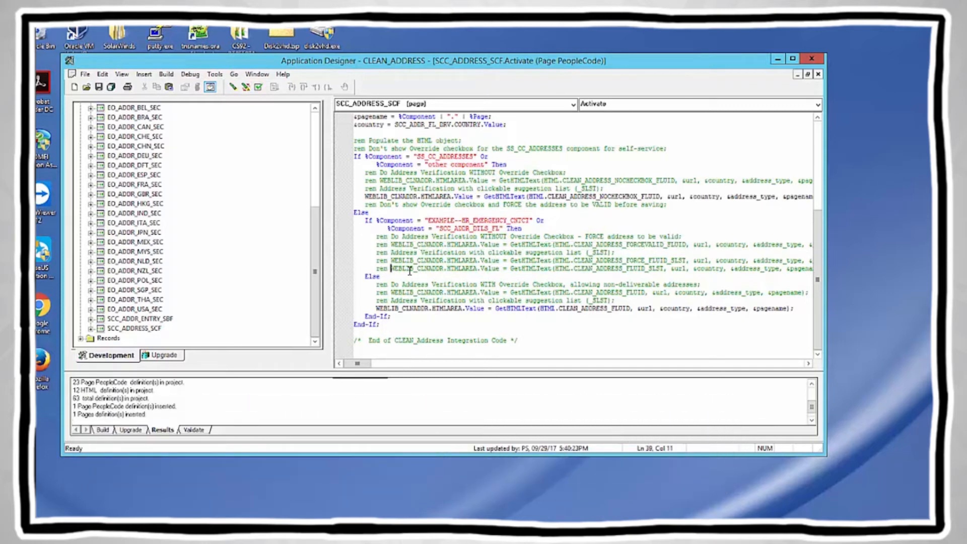
key(BackSpace)
key(BackSpace)
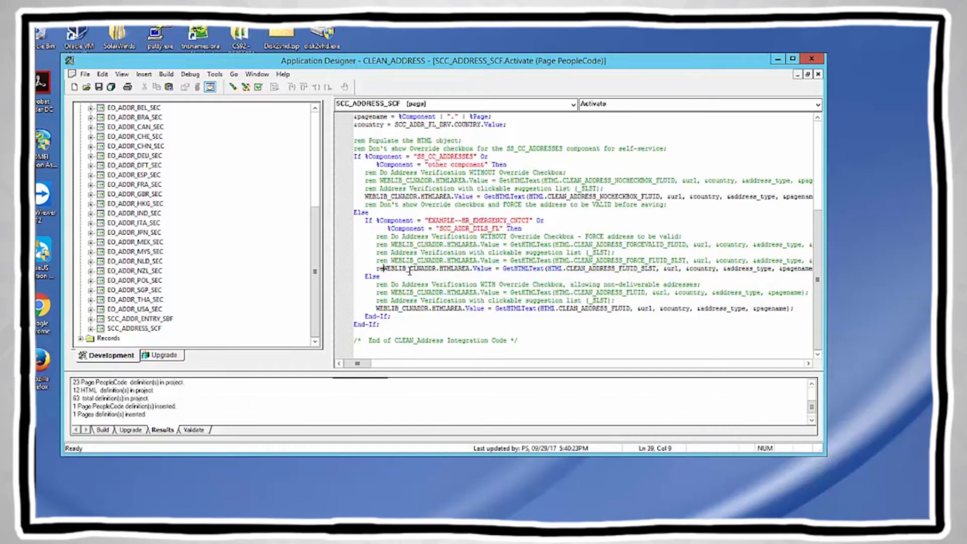
key(BackSpace)
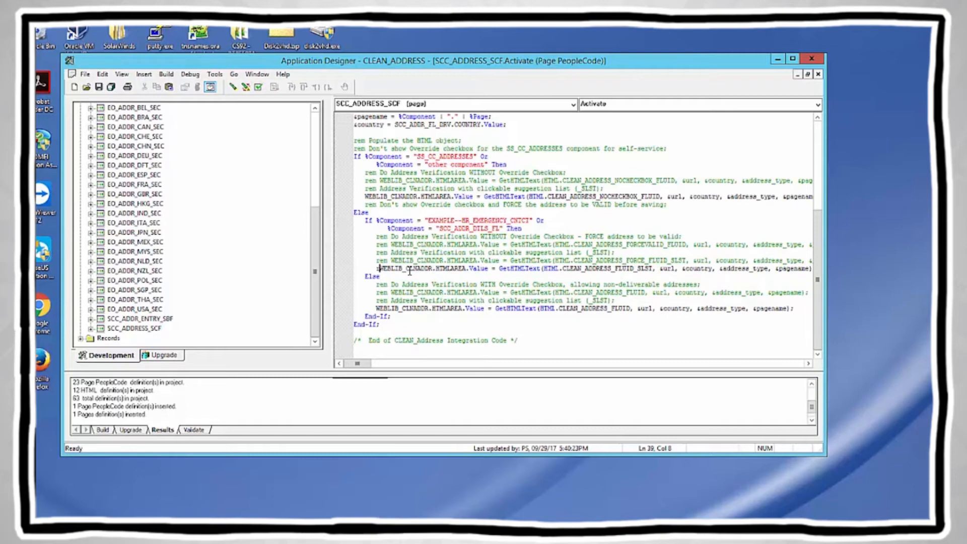
key(BackSpace)
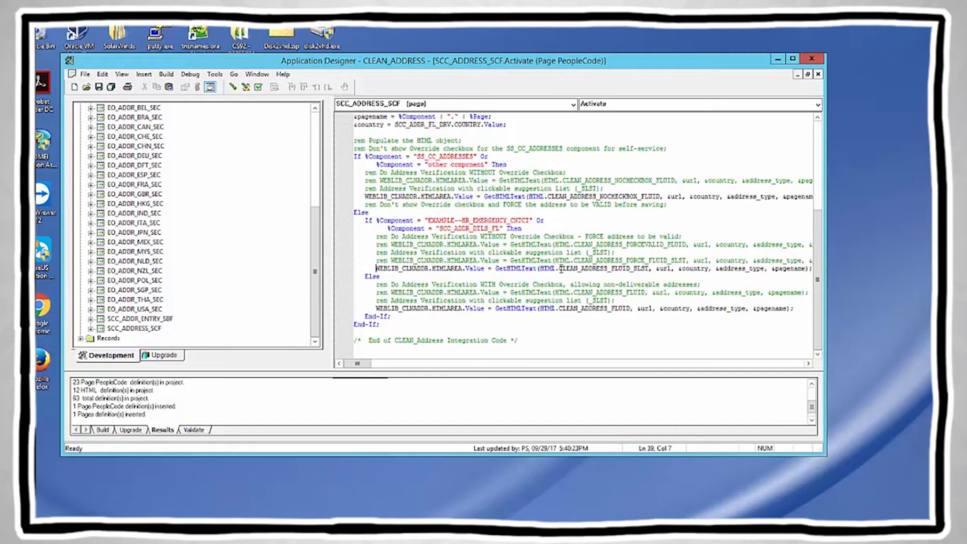
drag(560, 270, 649, 271)
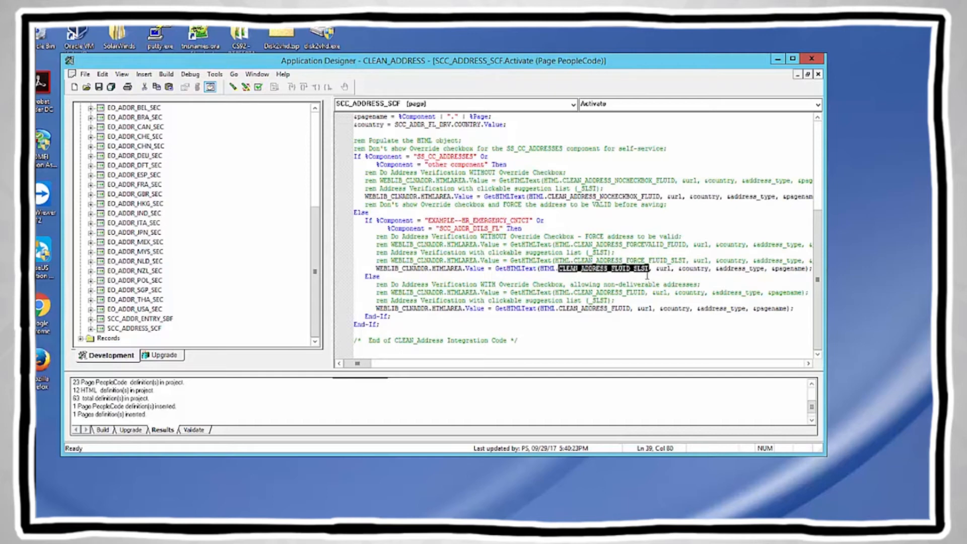
Step: Save the edited Activate PeopleCode, confirming the page's insertion into the project
click(654, 325)
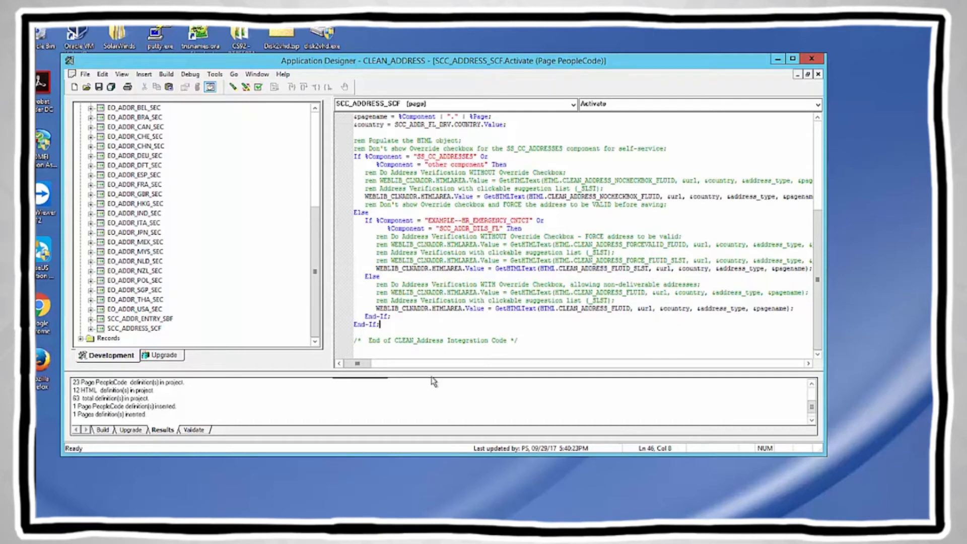
drag(317, 221, 318, 126)
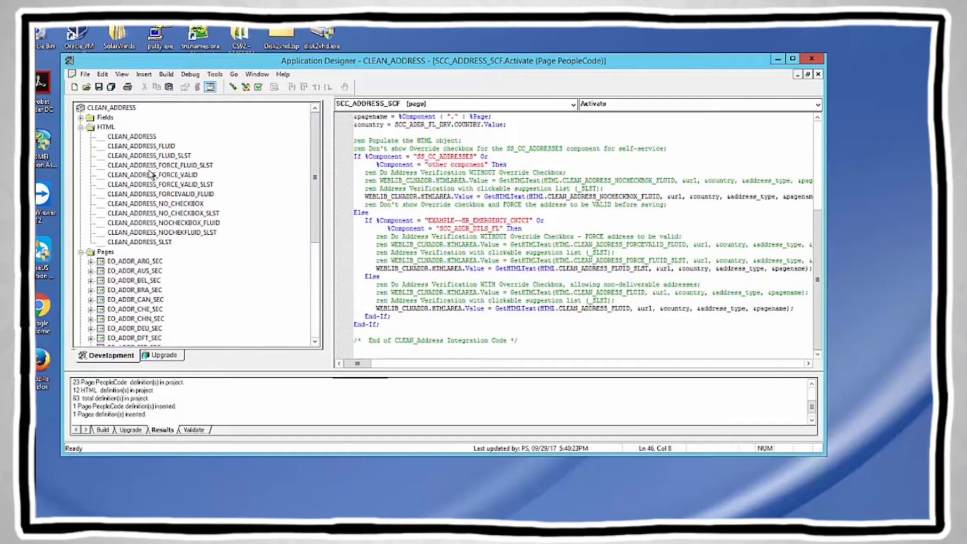
click(99, 87)
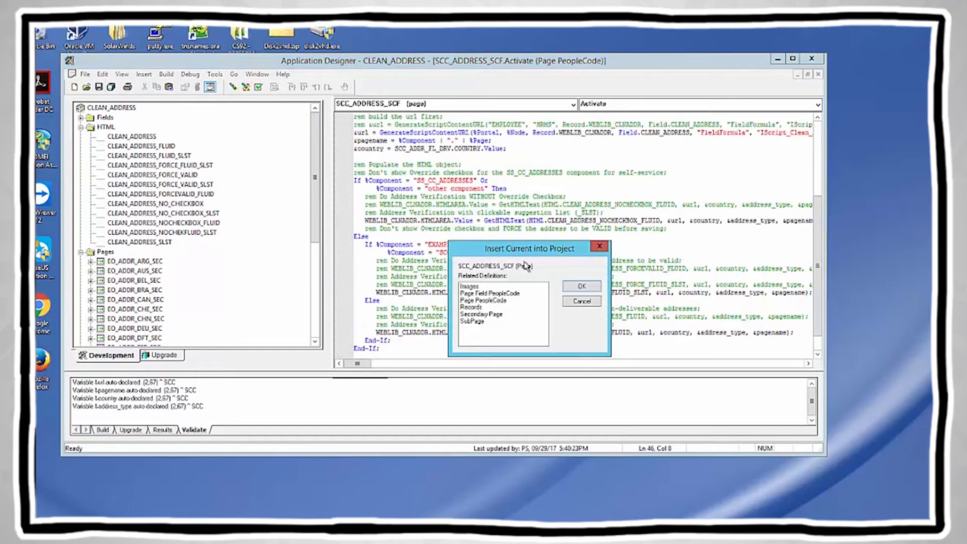
click(580, 287)
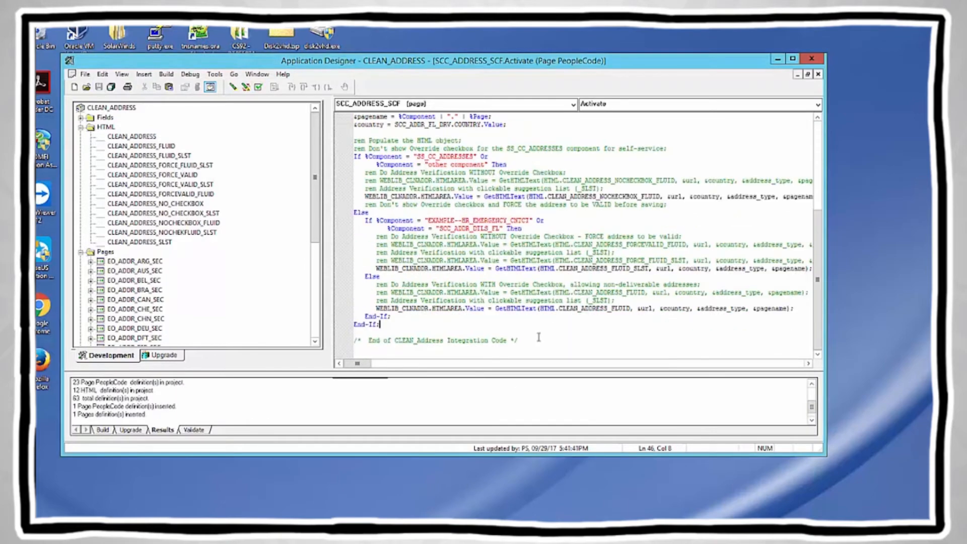
click(446, 485)
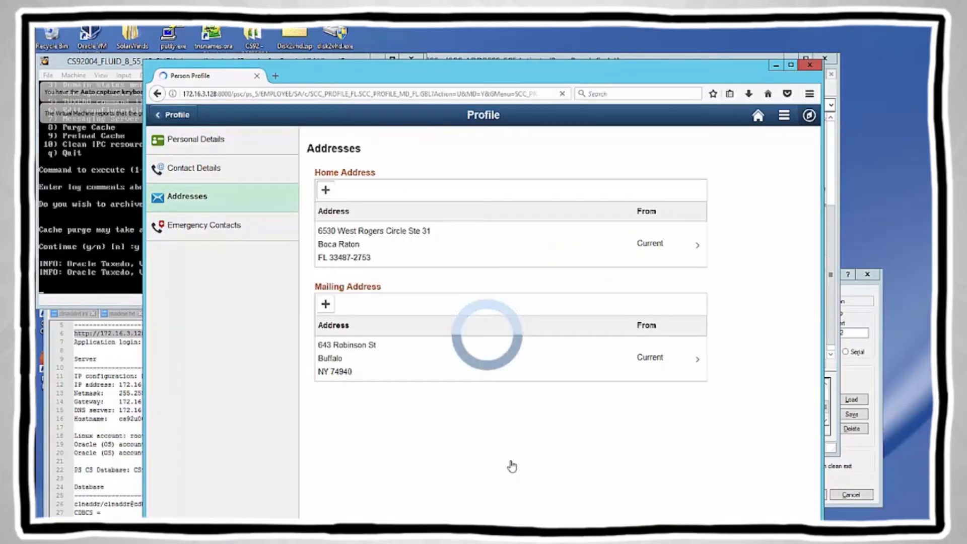
key(Tab)
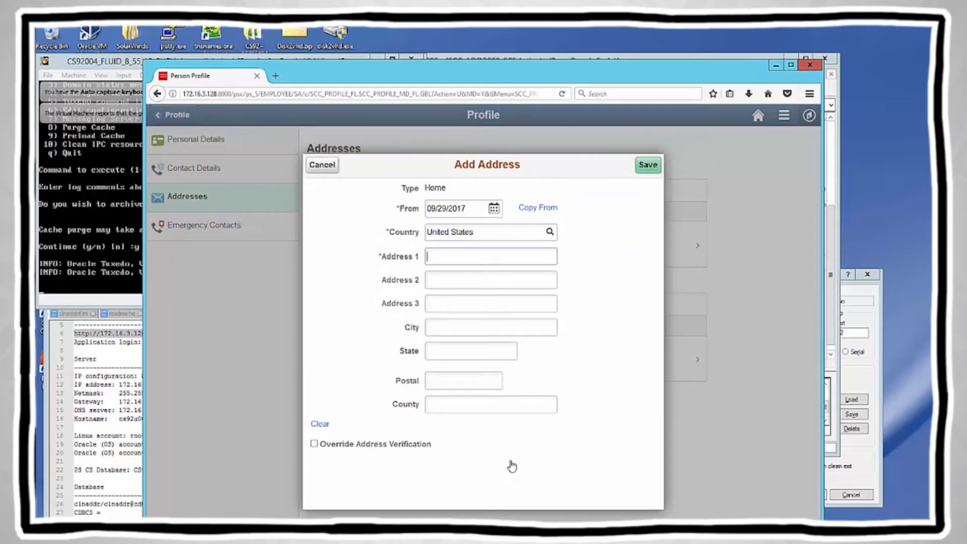
text(6530 w rogers cir)
key(Tab)
key(Tab)
key(Tab)
text(boca raton)
key(Tab)
text(fl)
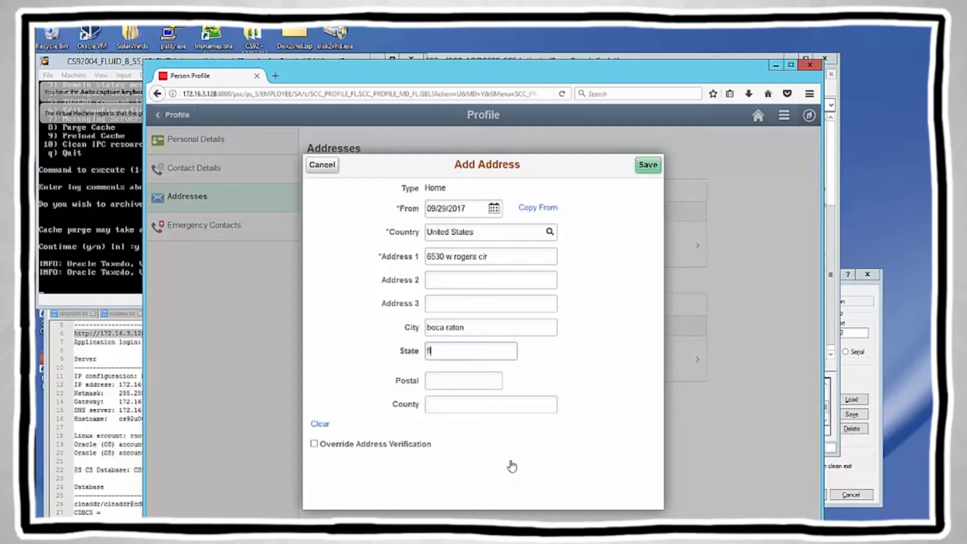
key(Tab)
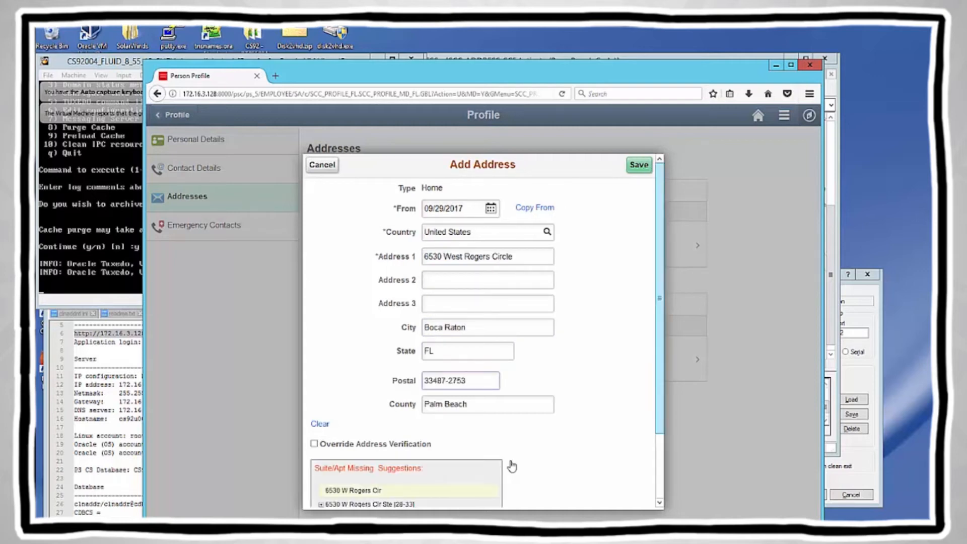
Step: Expand the suite-range suggestion, inspect the suite in Address 1, then clear the form
scroll(512, 466, down, 2)
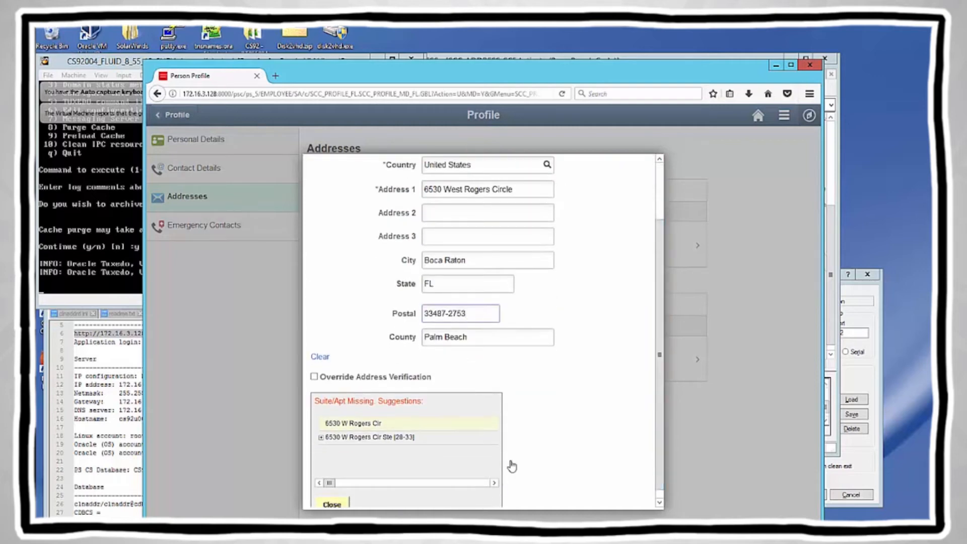
click(370, 437)
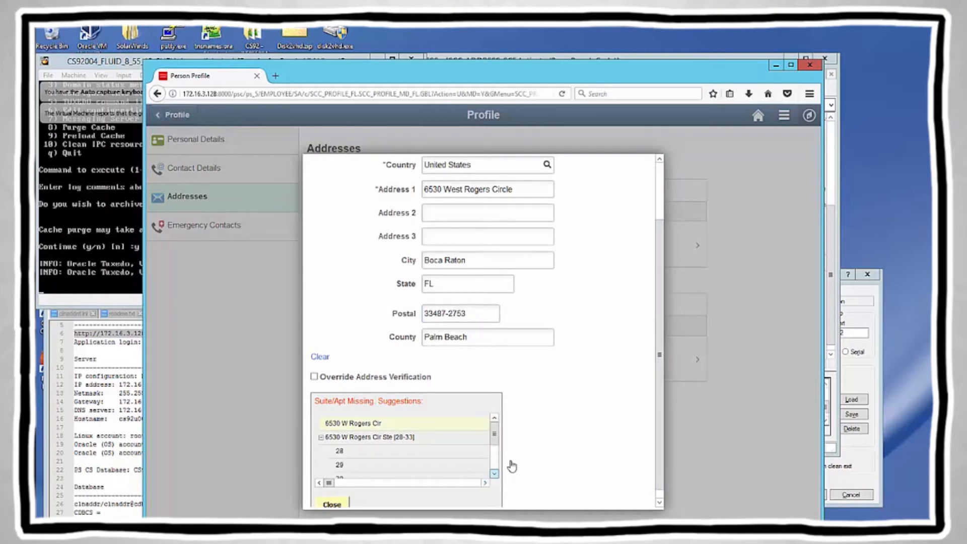
click(494, 474)
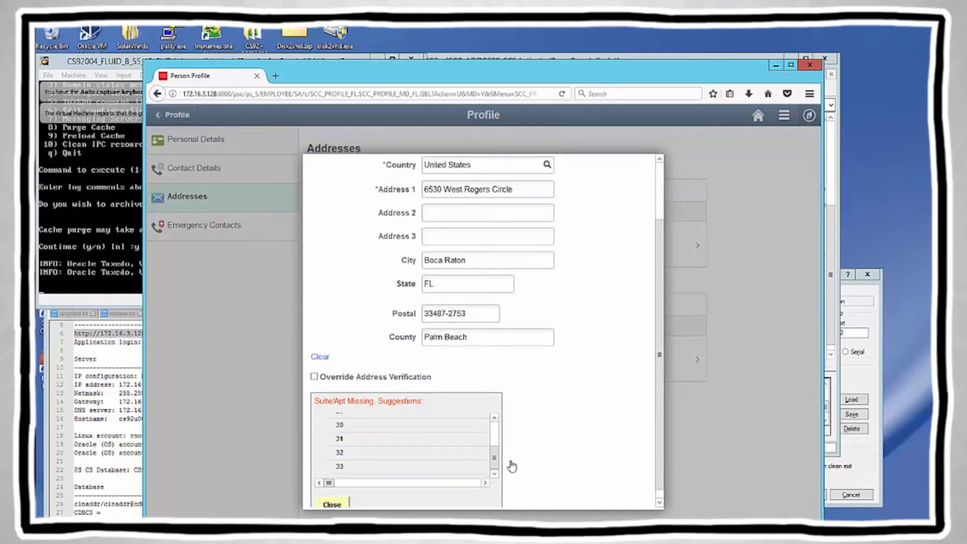
click(516, 257)
key(shift+End)
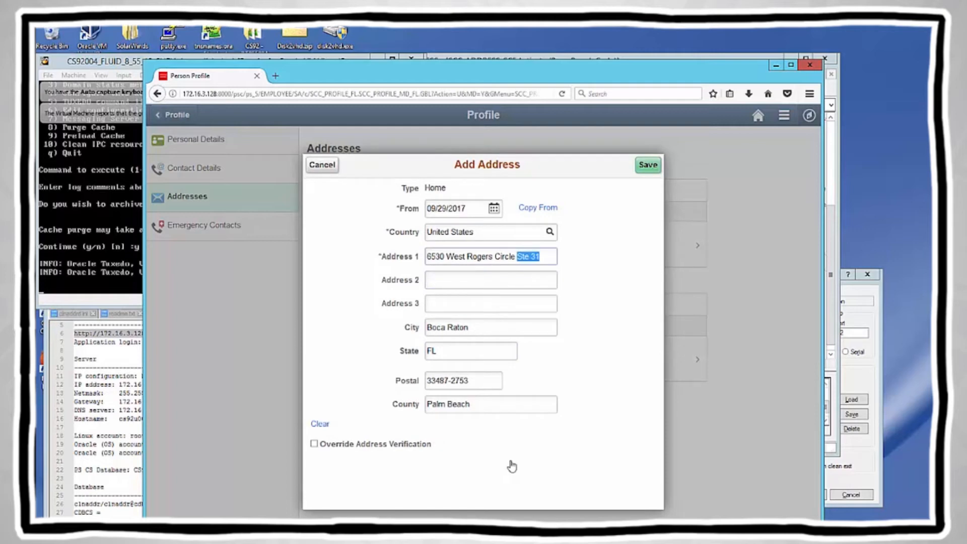
click(320, 424)
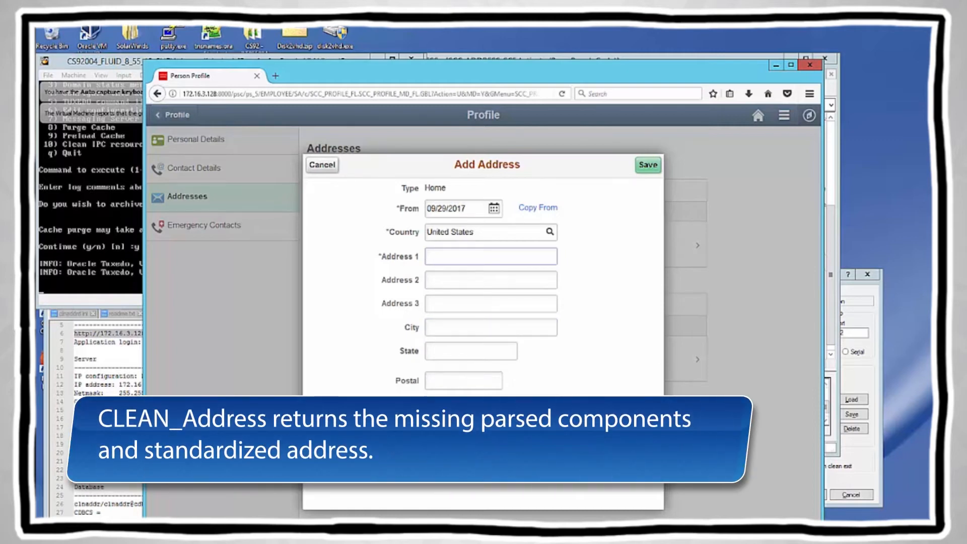
text(6530 w )
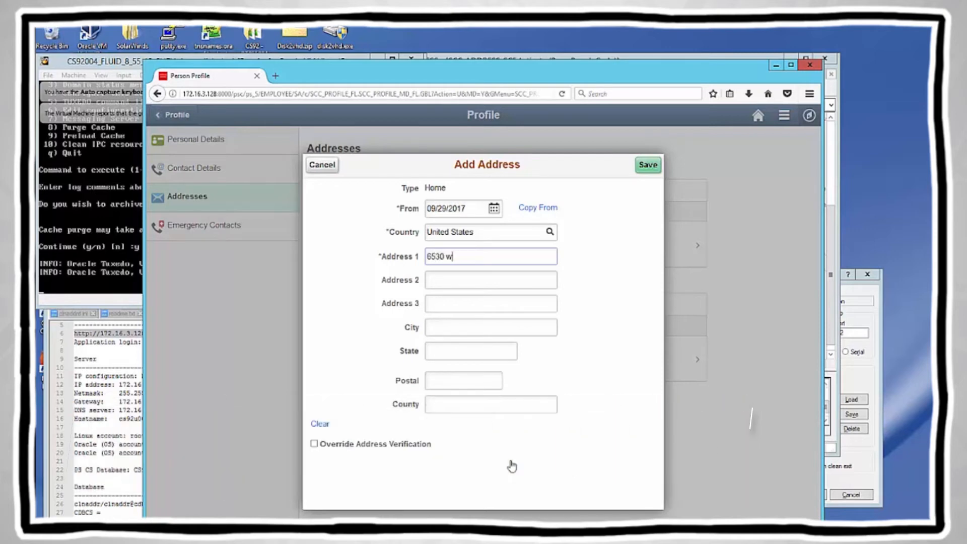
text(rogers cir)
key(Tab)
key(Tab)
key(Tab)
text(boca raton)
key(Tab)
text(f)
key(Tab)
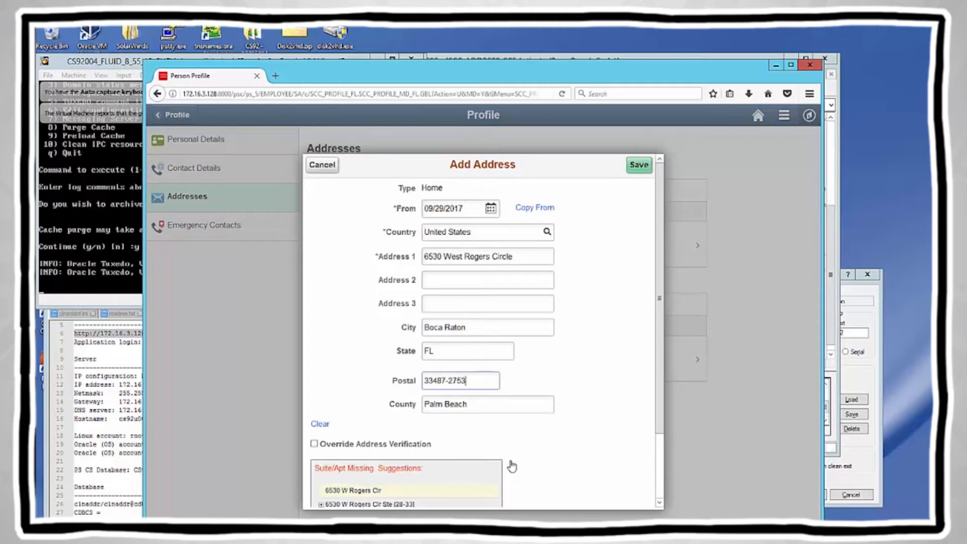
key(Return)
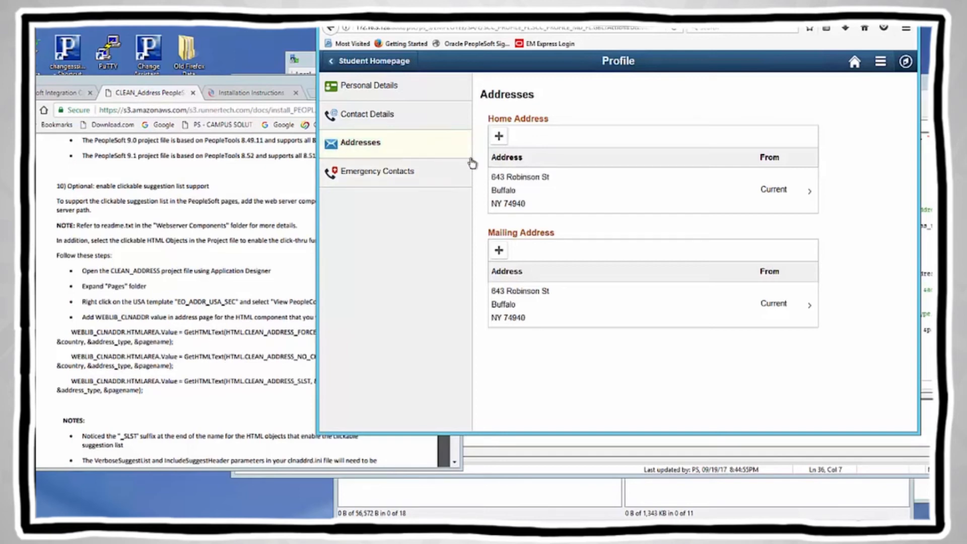
Step: Add a new home address on w rogers cir, boca raton, and run verification
click(499, 138)
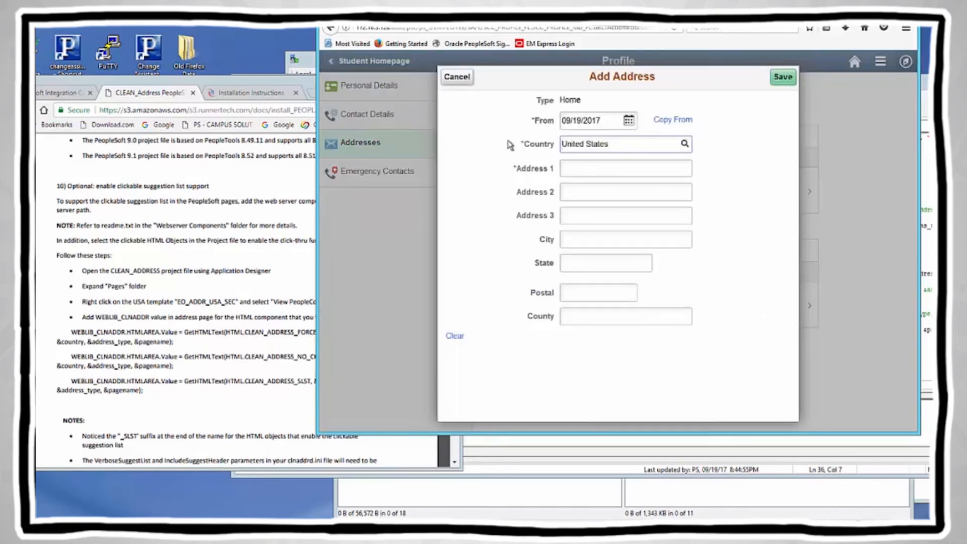
click(604, 168)
text(6530 )
text(w rog)
text(s cir)
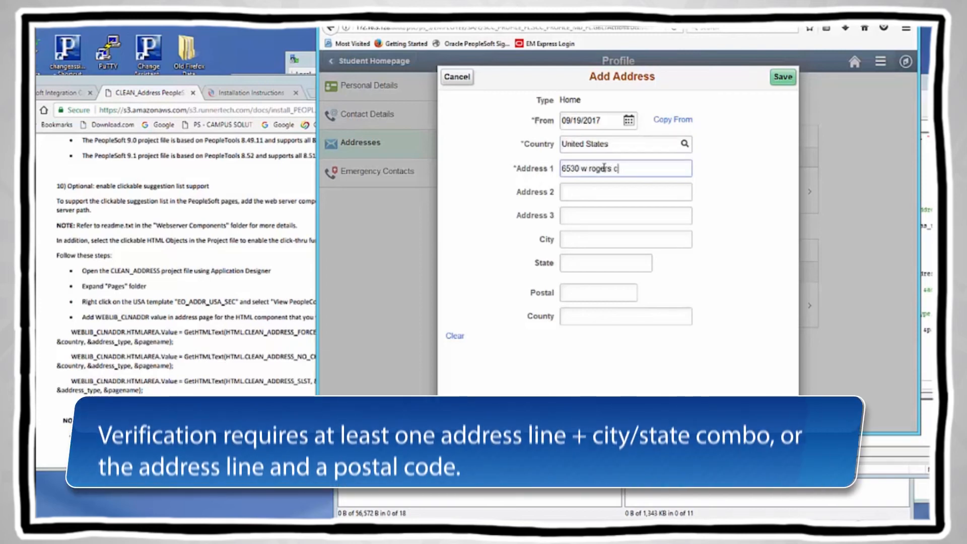
key(Tab)
key(Tab)
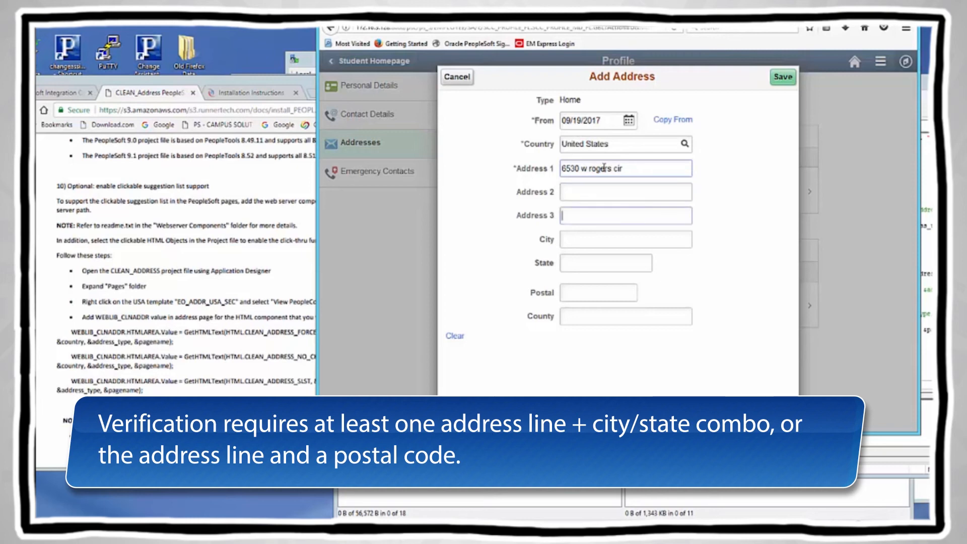
key(Tab)
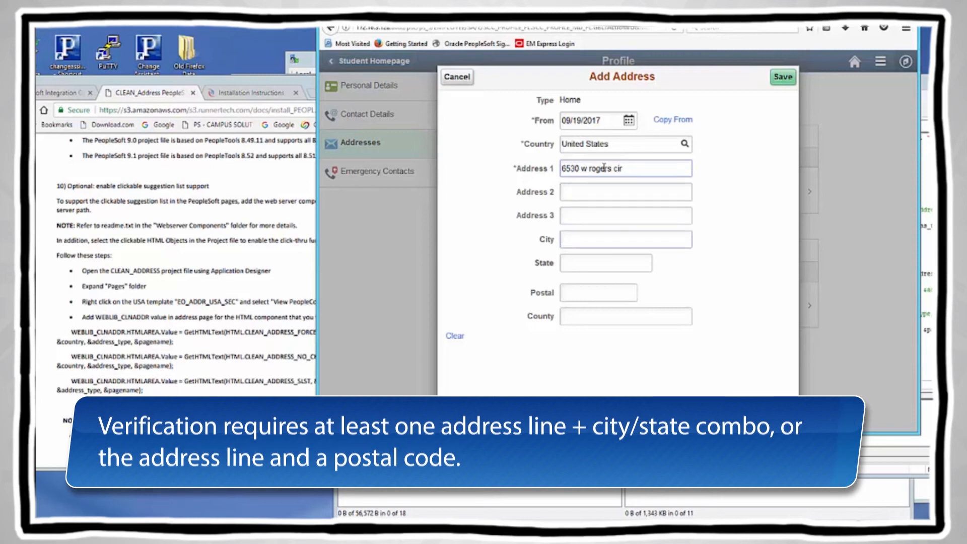
text(boca raton)
key(Tab)
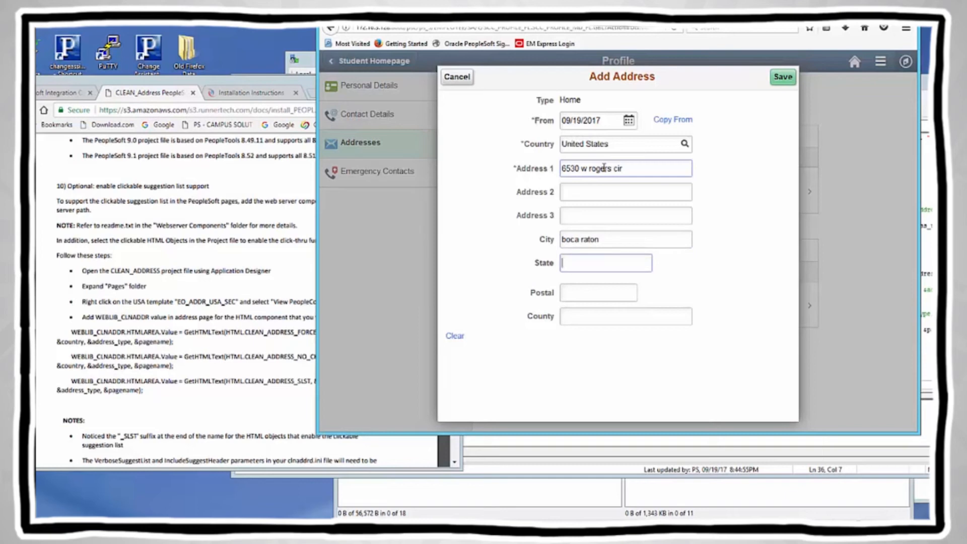
key(Tab)
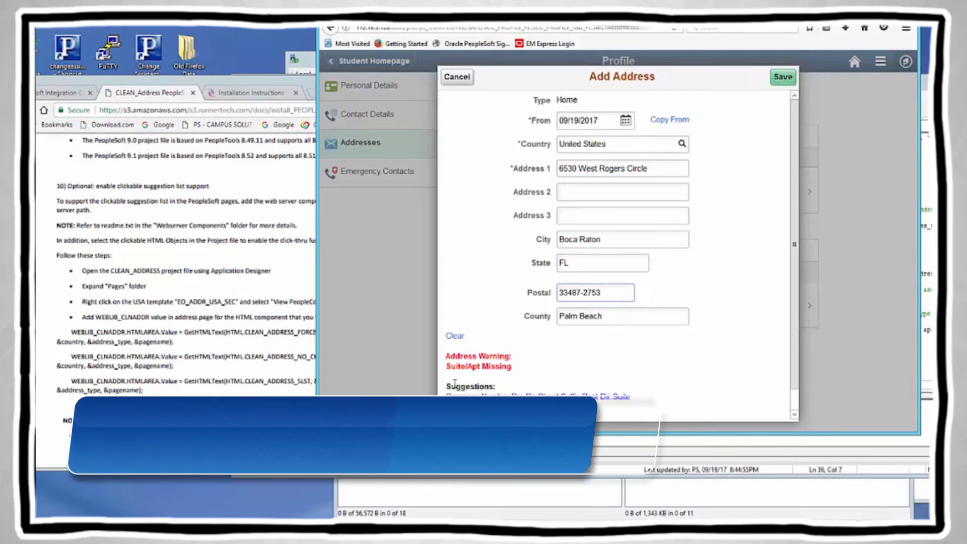
Step: Review the suite-missing suggestion text, then attempt to save the unverified address
drag(450, 397, 522, 417)
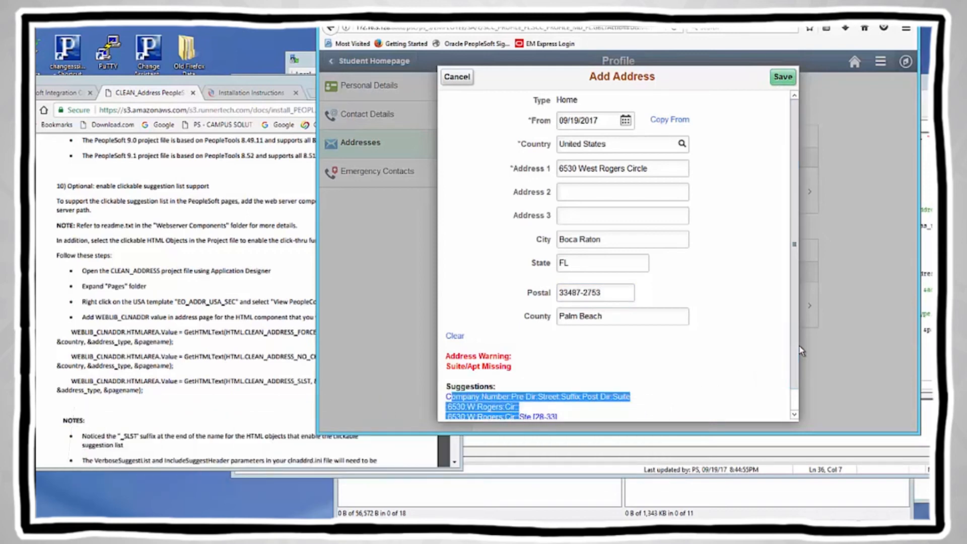
drag(796, 352, 804, 404)
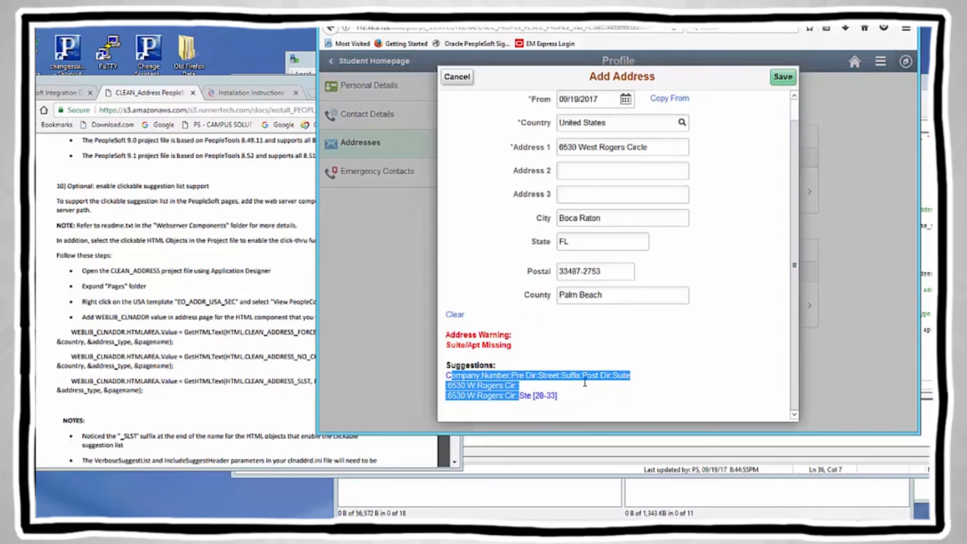
triple_click(570, 398)
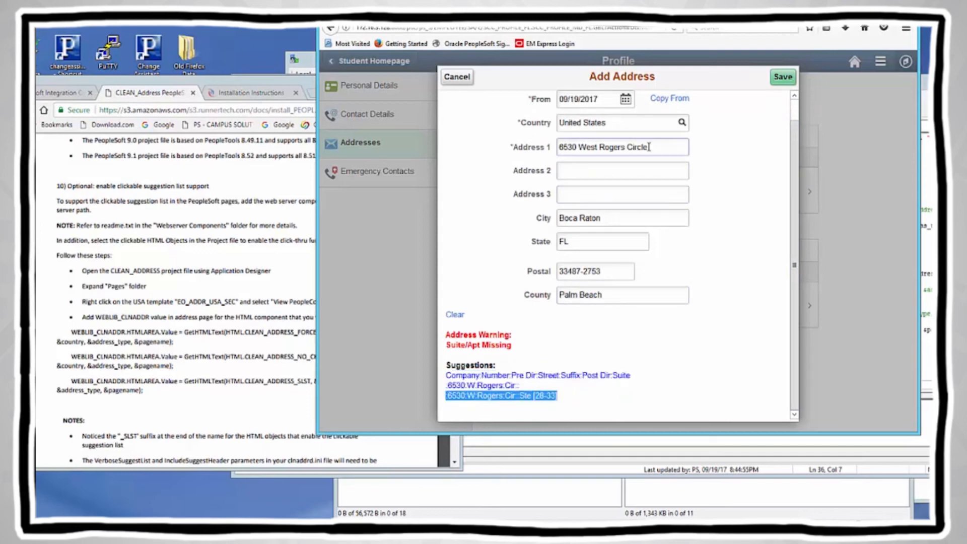
click(598, 176)
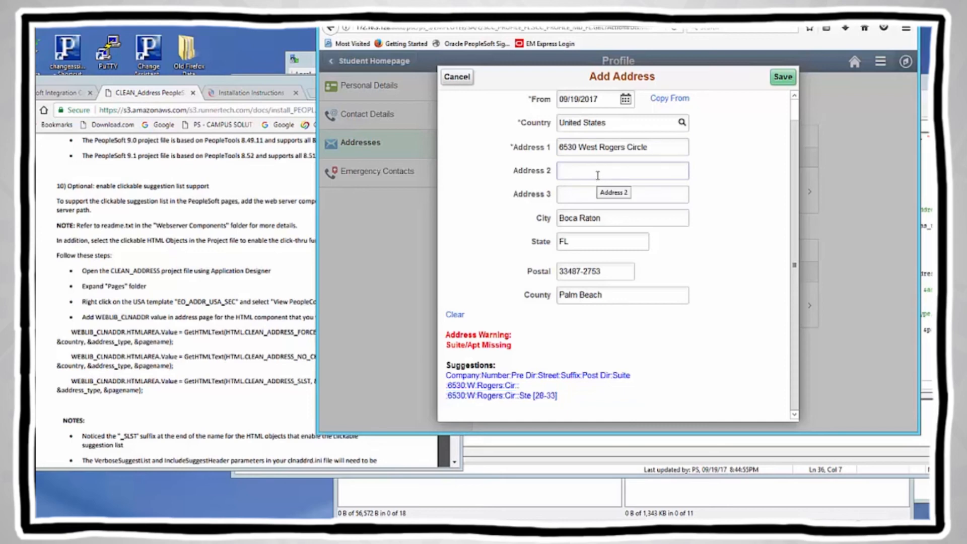
click(782, 78)
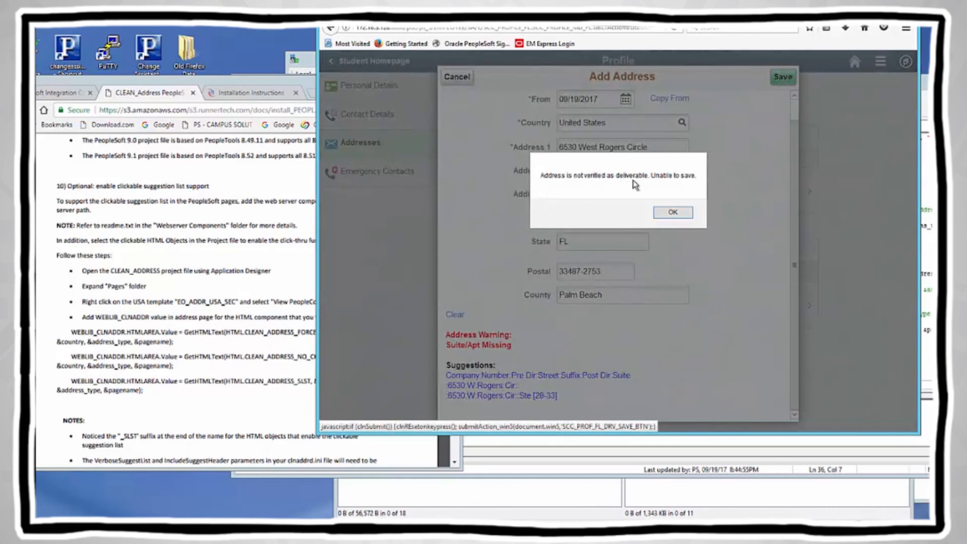
Step: Dismiss the error, add the suite number in Address 2, re-verify, and save the address
click(669, 214)
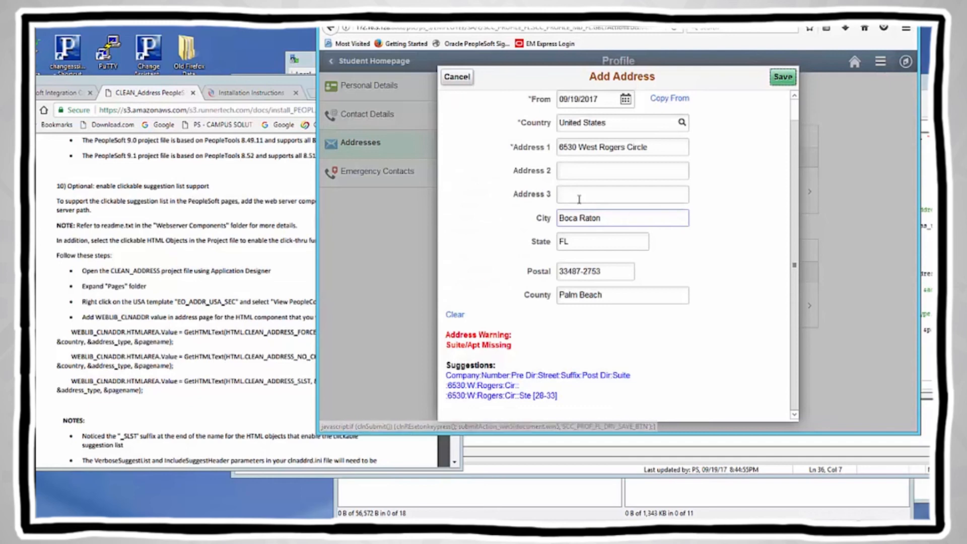
click(573, 174)
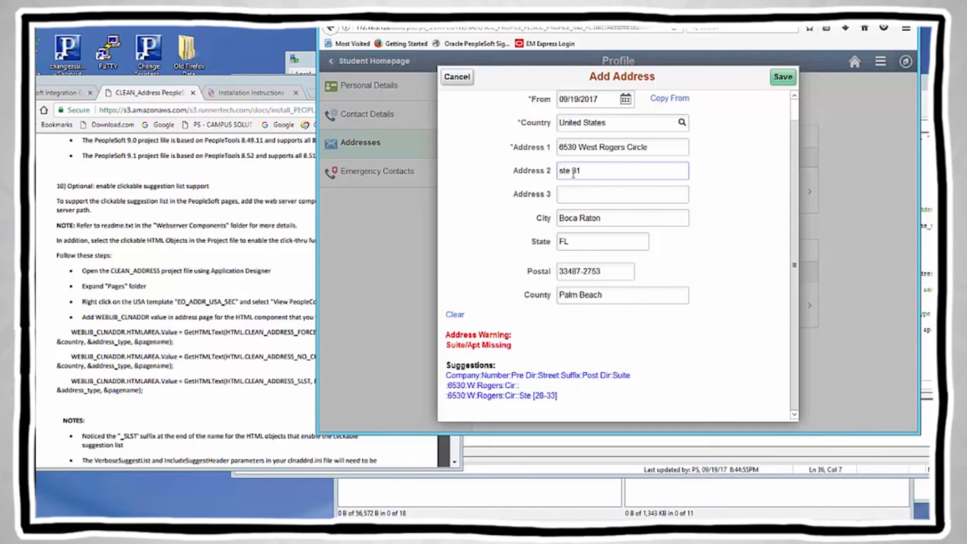
key(Tab)
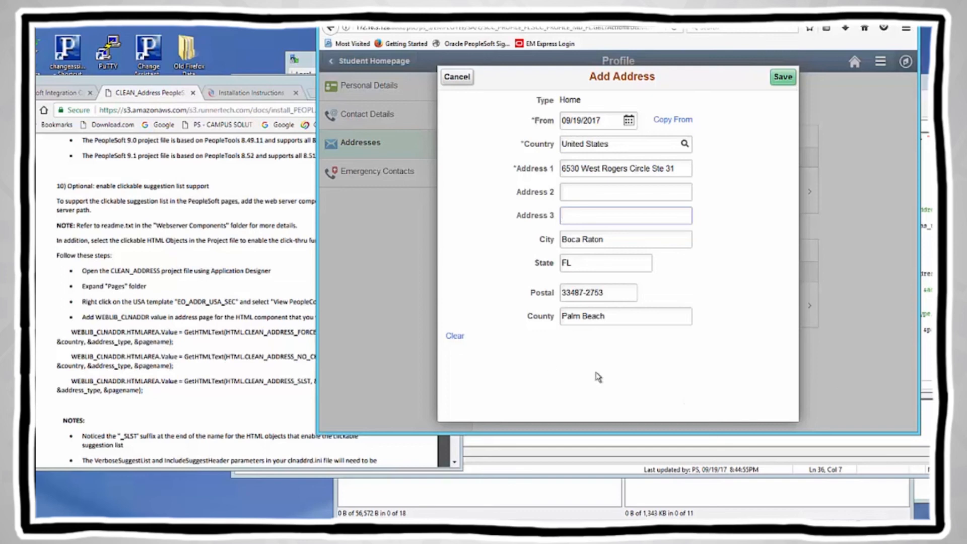
click(784, 78)
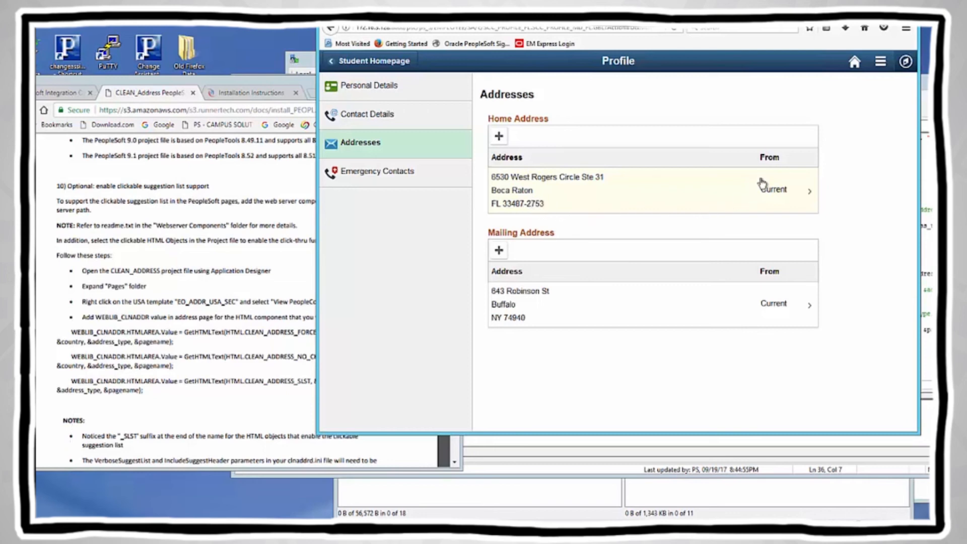
click(549, 197)
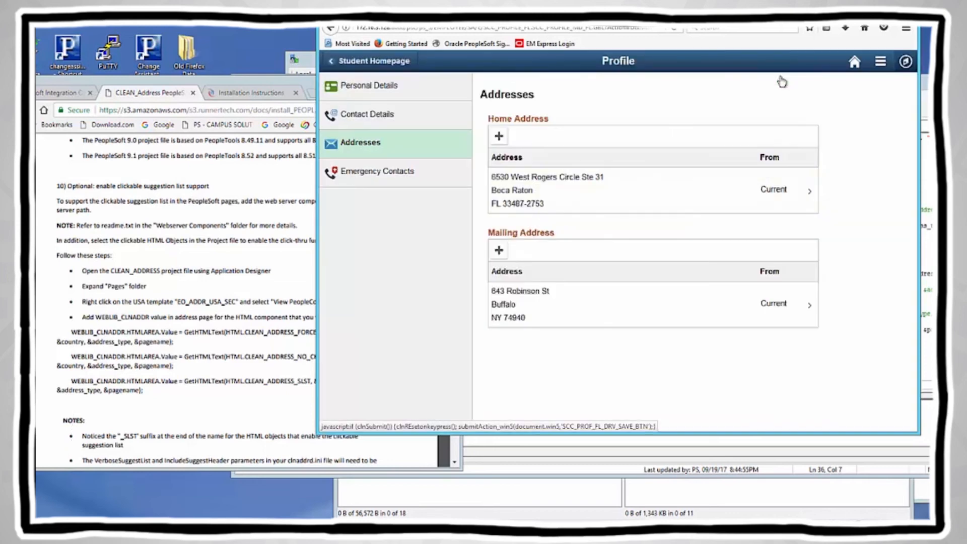